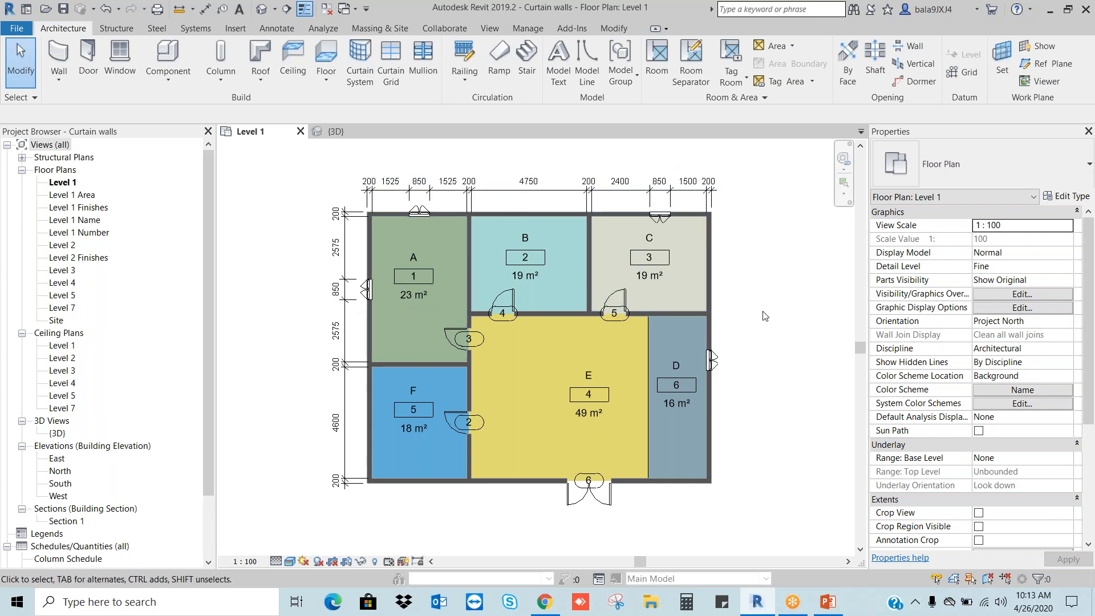
- Collapse the Floor Plans, Ceiling Plans, Elevations, Sections and Schedules/Quantities groups in the project's view list
scroll(734, 267, down, 2)
middle_drag(734, 267, 702, 253)
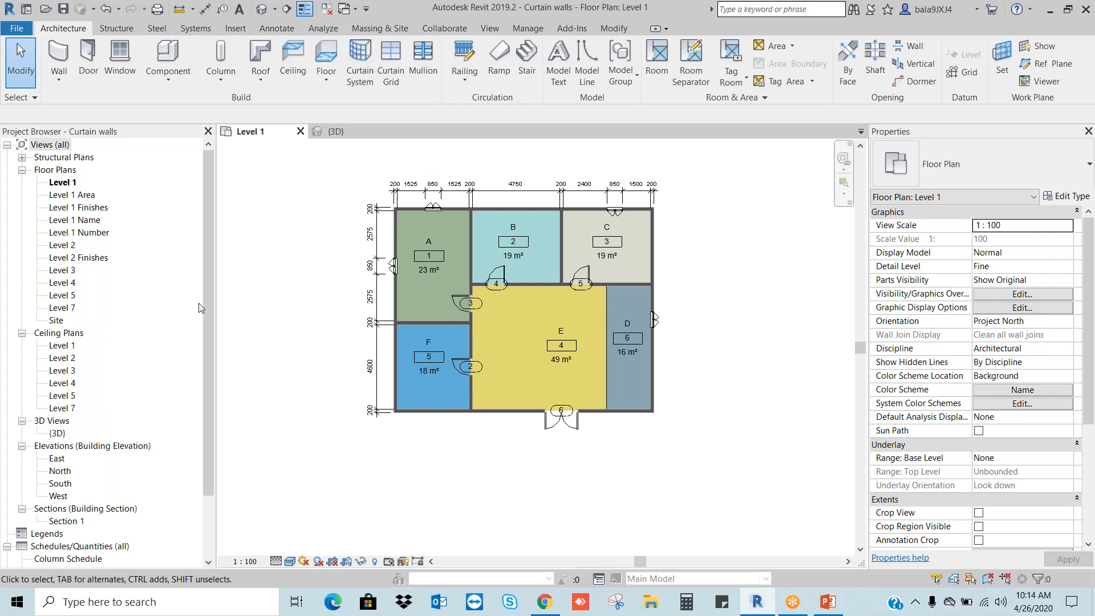
click(50, 145)
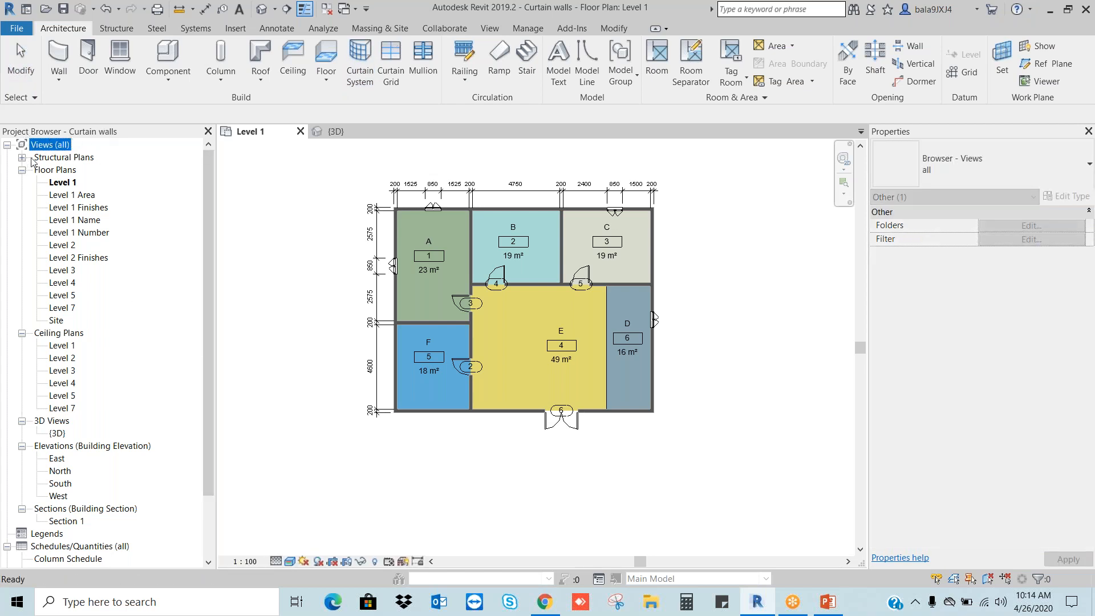
click(22, 170)
click(21, 182)
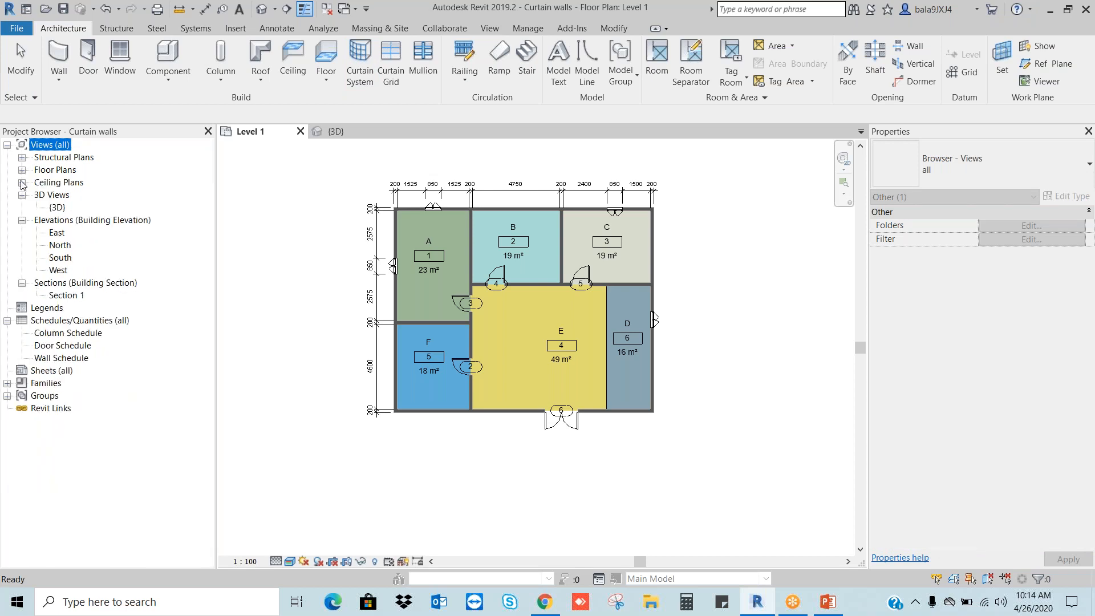
click(22, 220)
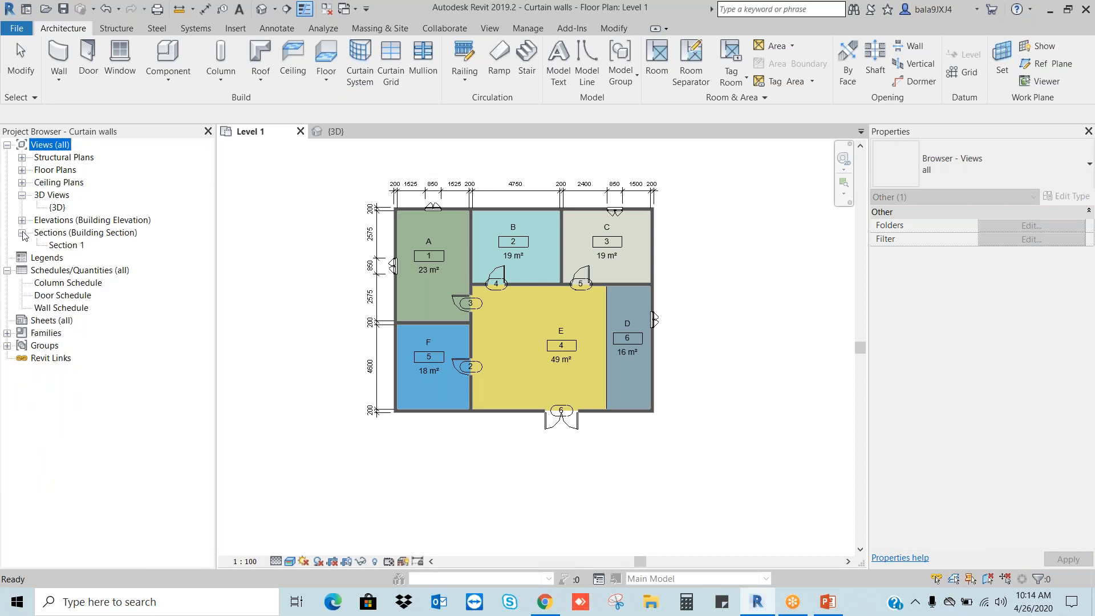
click(22, 232)
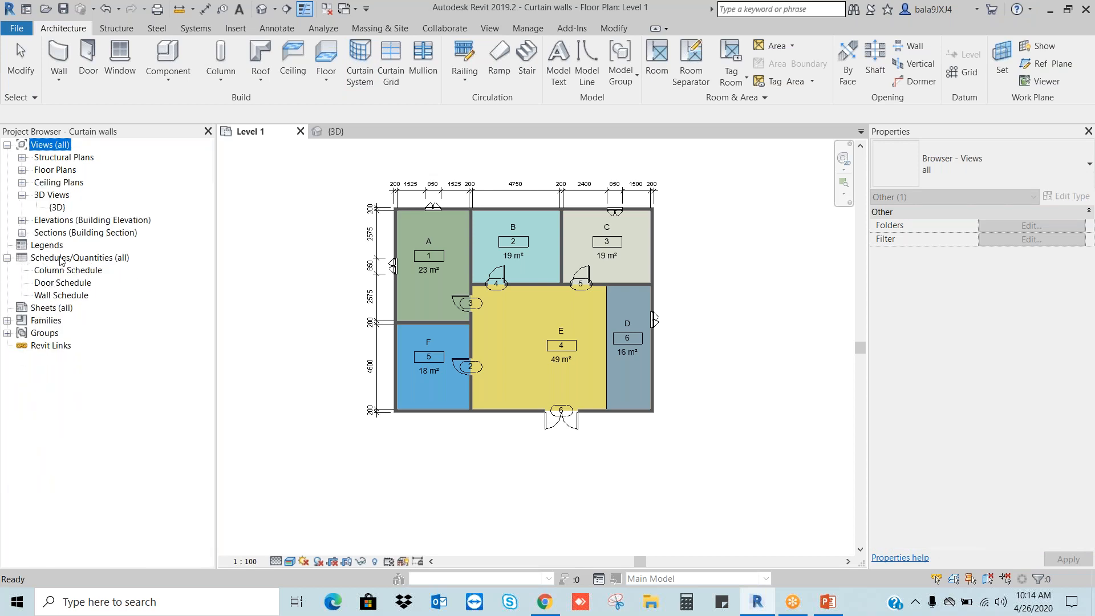
click(7, 258)
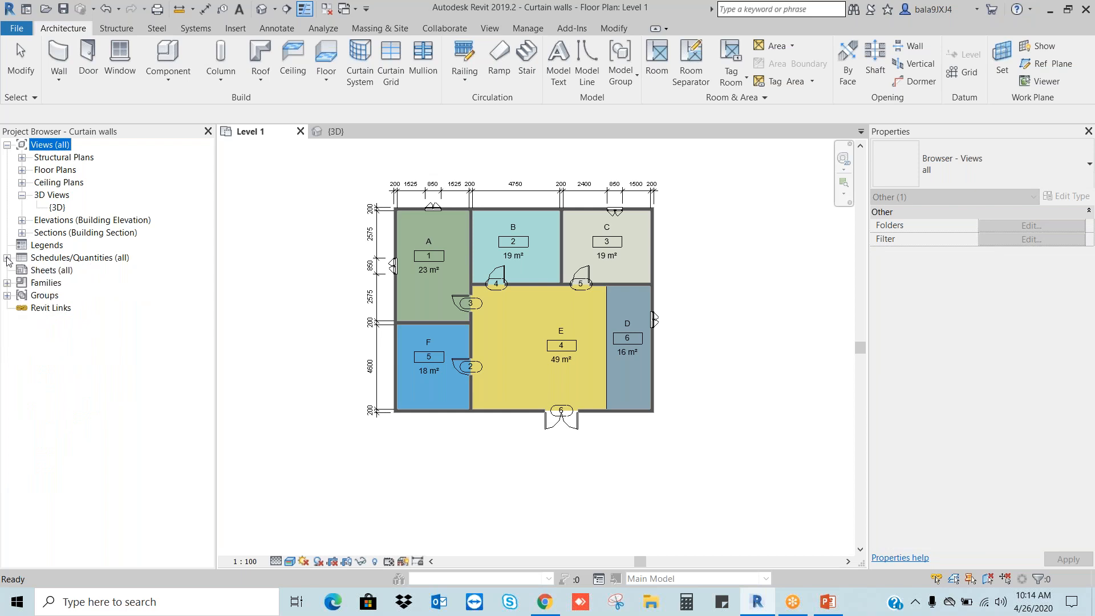
- Create a new sheet with the A1 metric title block and expand the list of sheets
click(59, 275)
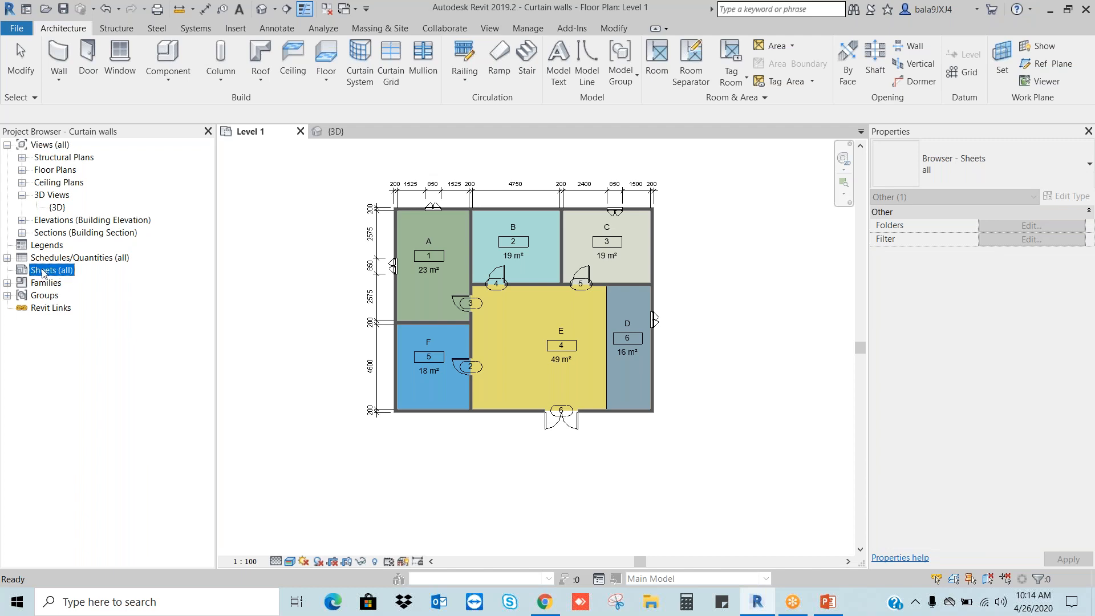
click(491, 29)
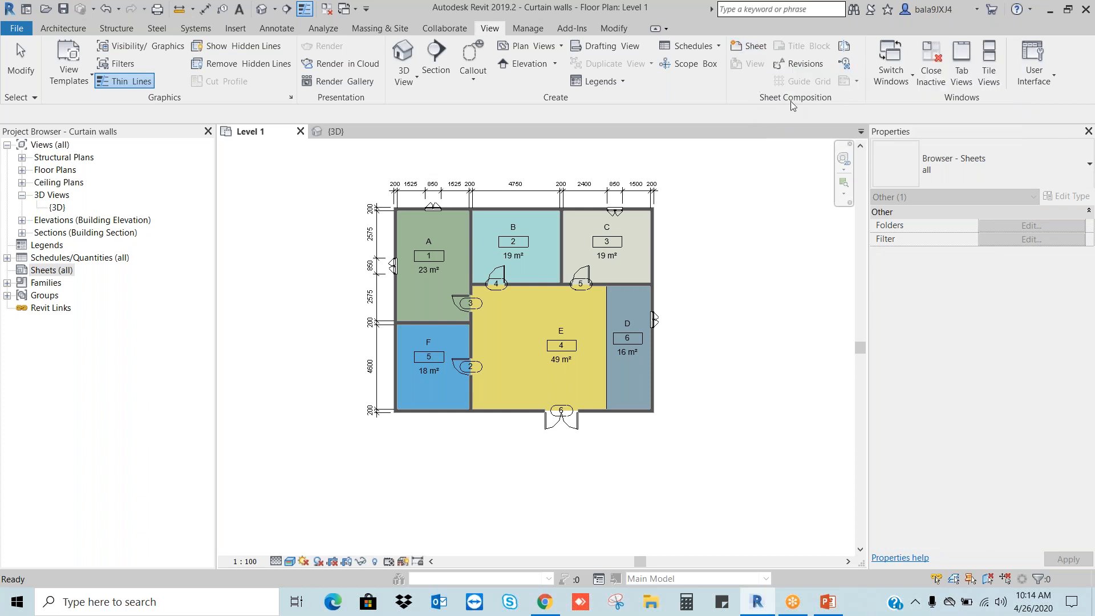
click(750, 46)
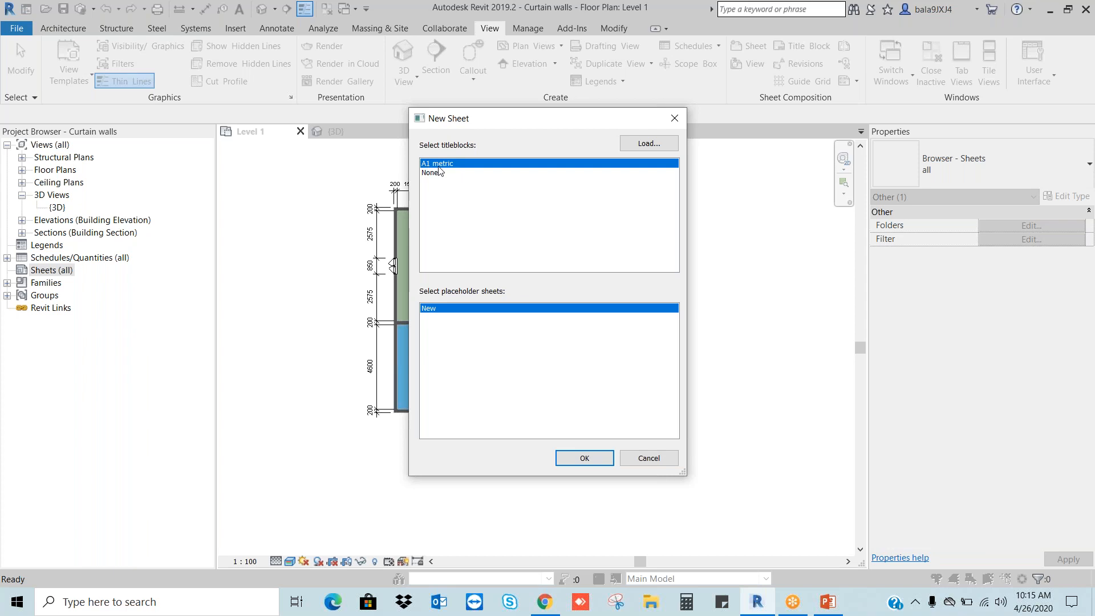
click(584, 458)
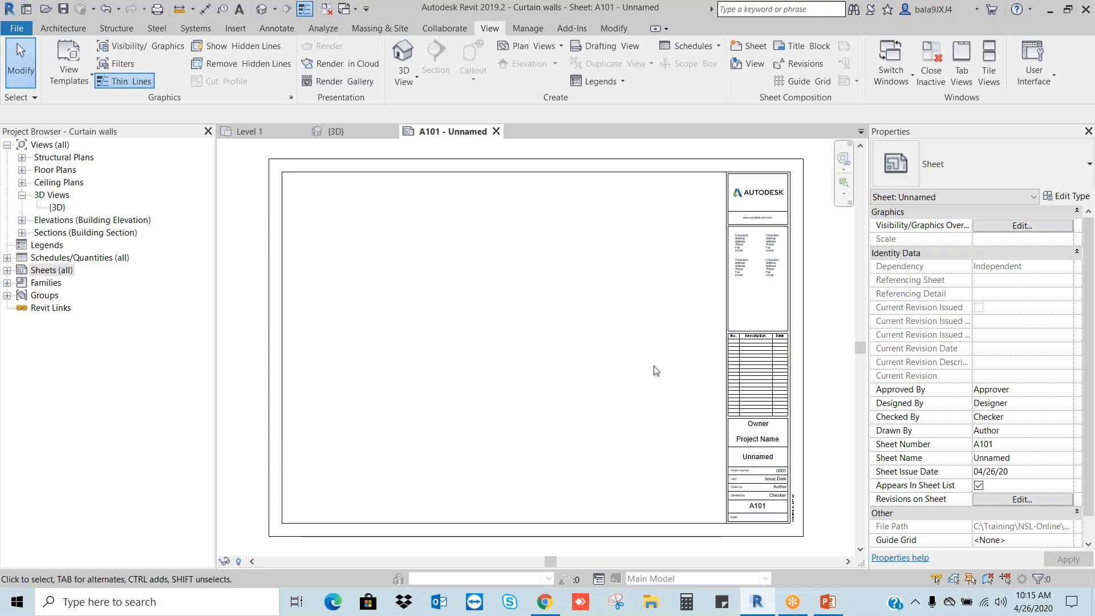
click(7, 271)
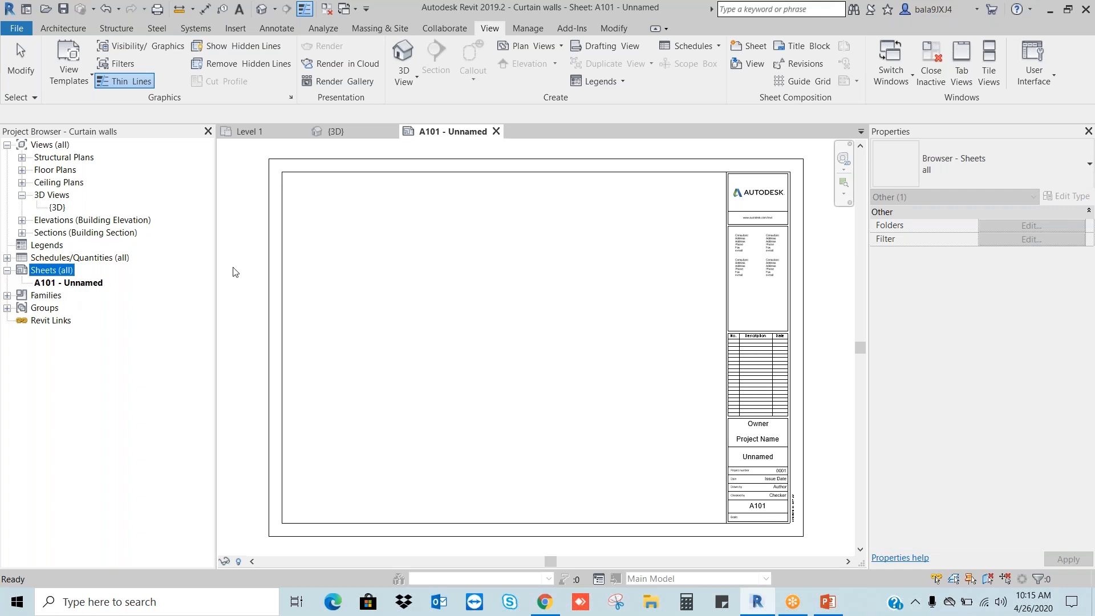
- Place the Level 1 Area floor plan in the upper-left part of sheet A101
click(21, 172)
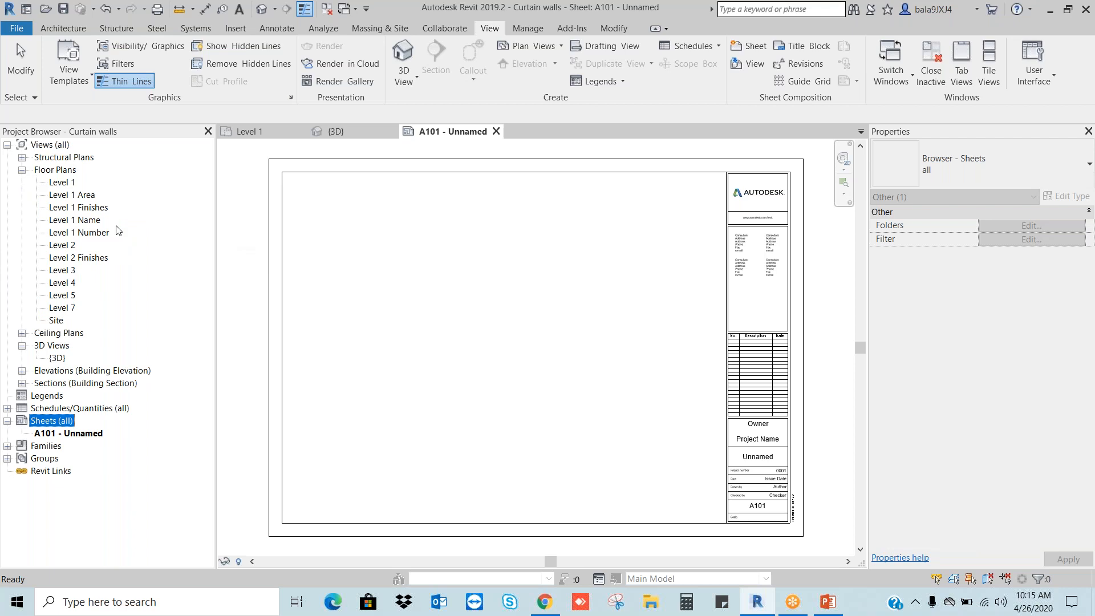
click(85, 196)
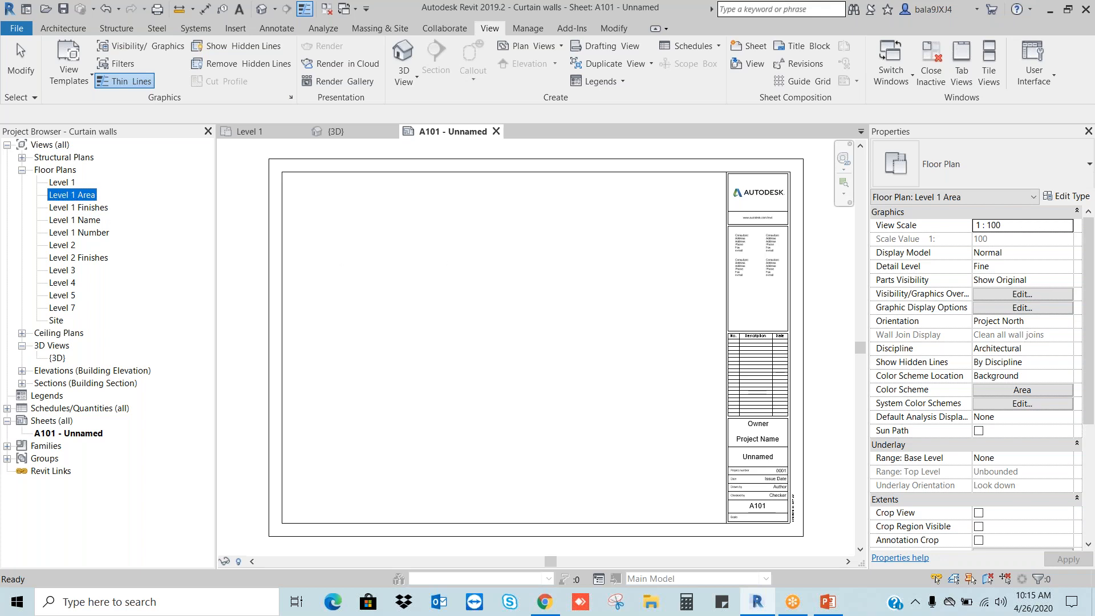
click(401, 273)
click(401, 274)
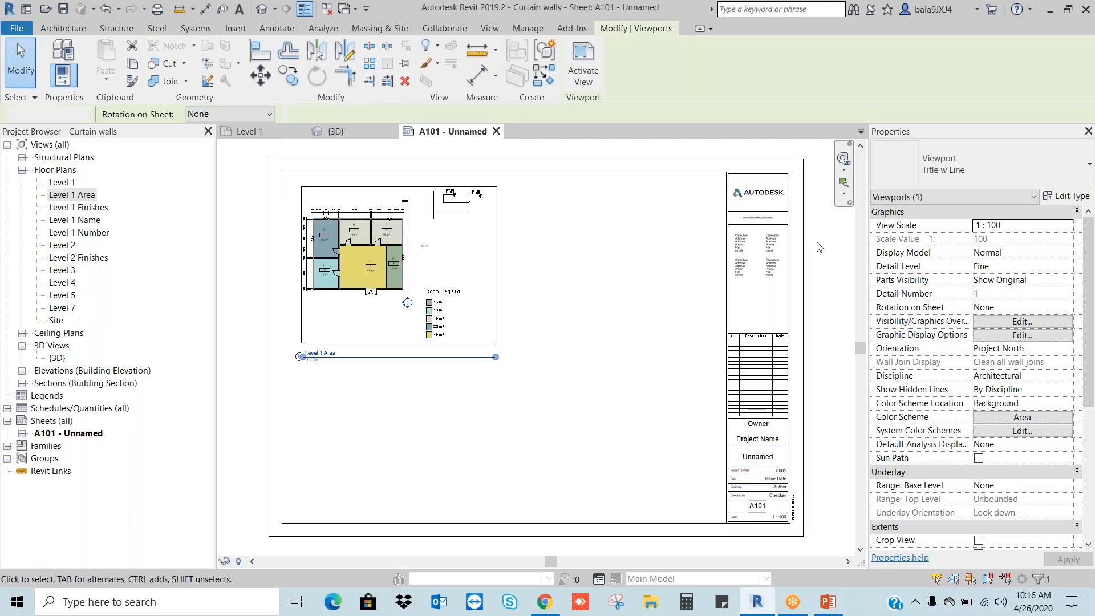
key(Escape)
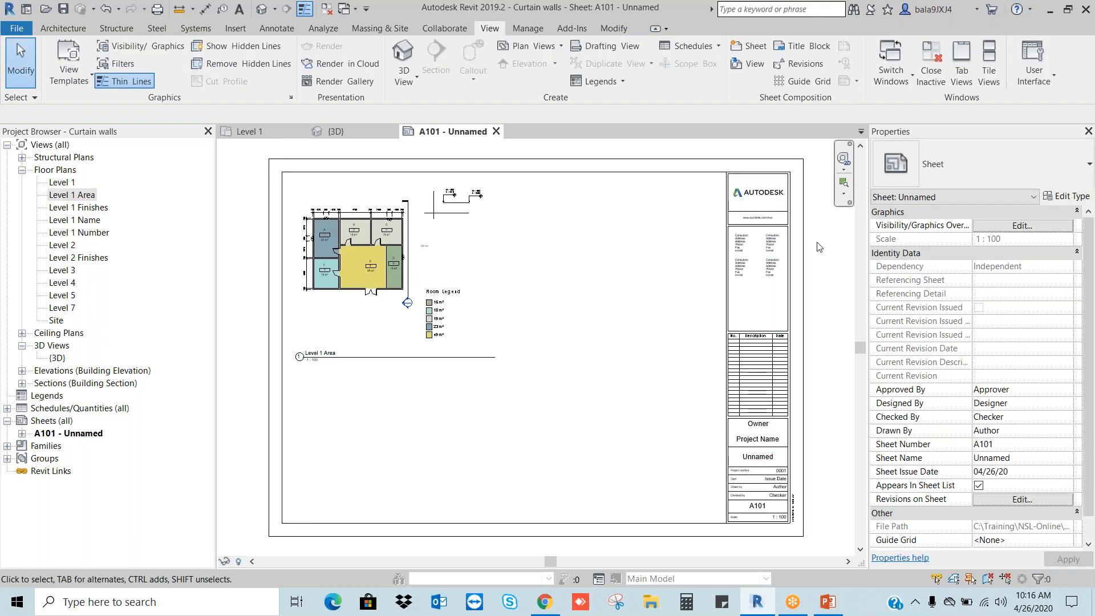
- Open the Level 1 Area floor plan and delete its room legend
scroll(450, 237, up, 3)
scroll(451, 246, down, 3)
click(87, 195)
double_click(87, 195)
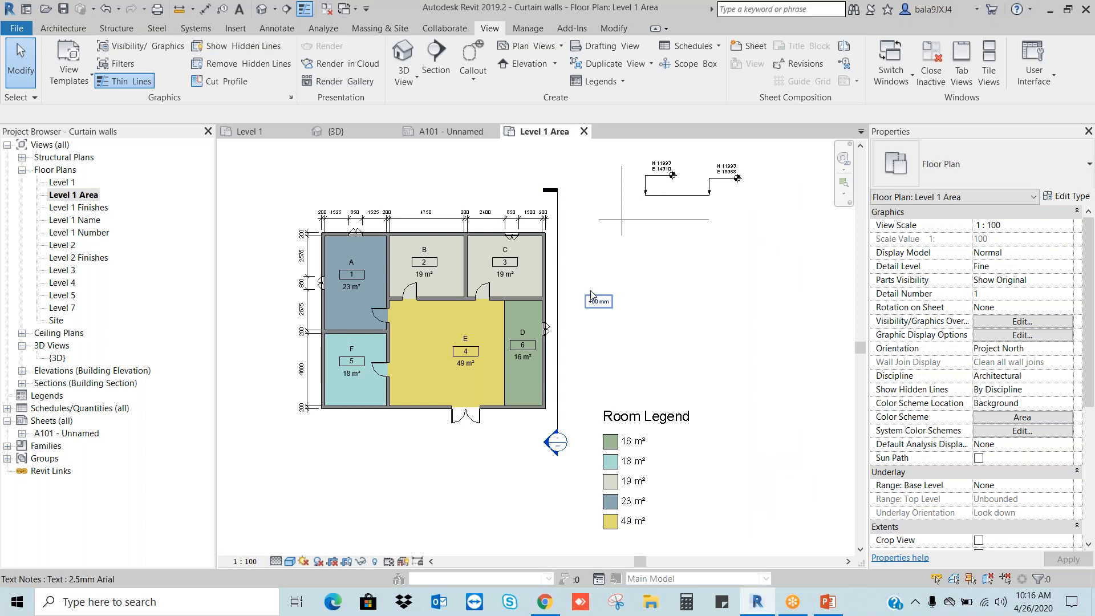
scroll(635, 334, down, 1)
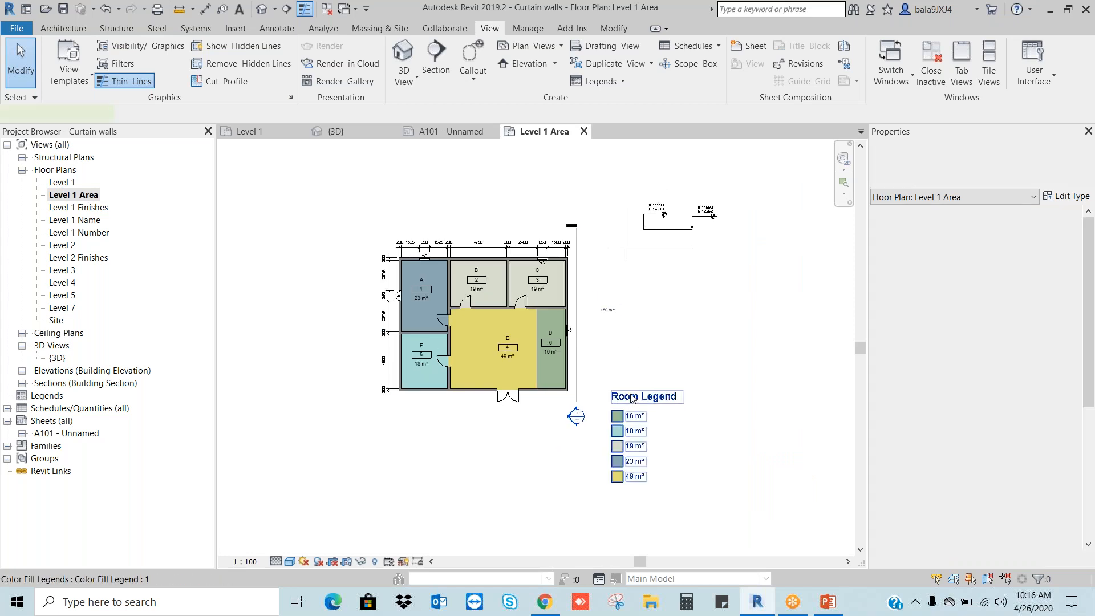
click(632, 399)
key(Delete)
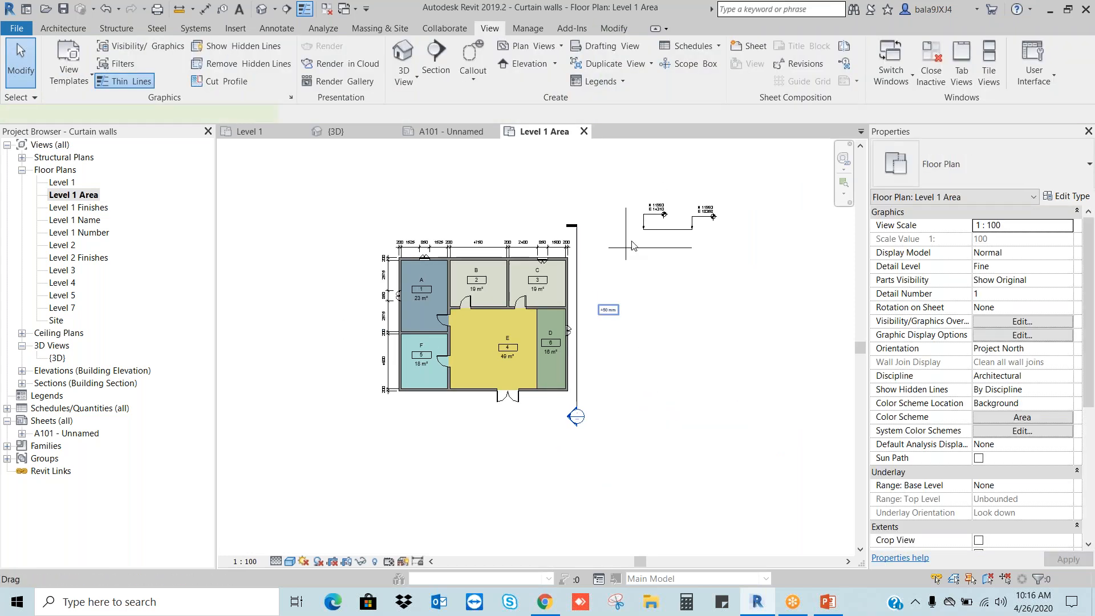
- Delete the coordinate annotations and loose lines at the upper right of the Level 1 Area plan
drag(716, 263, 617, 201)
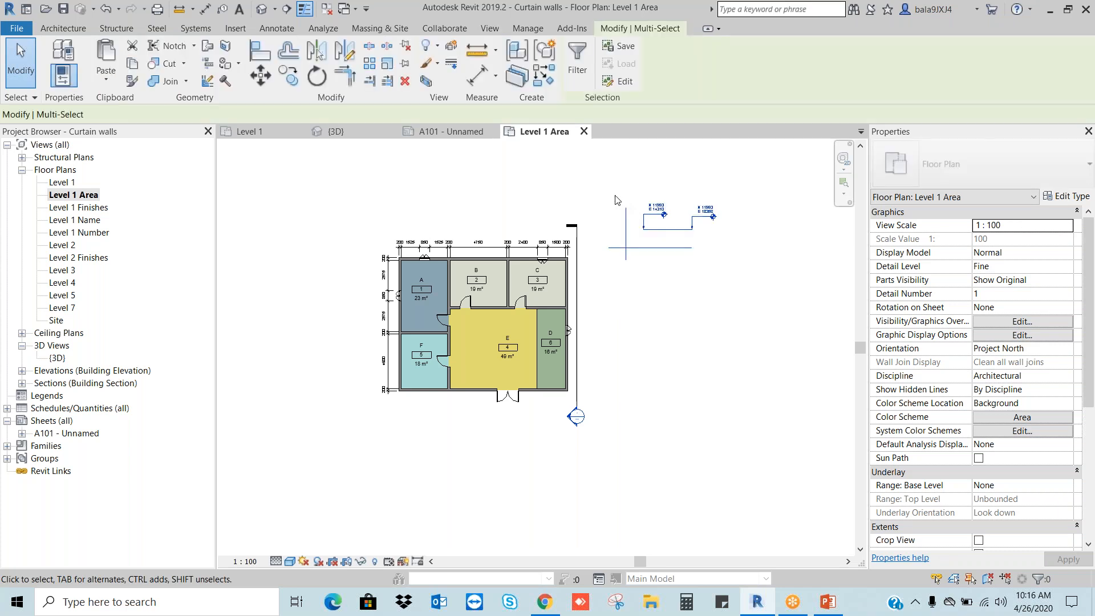
key(Delete)
key(z)
key(f)
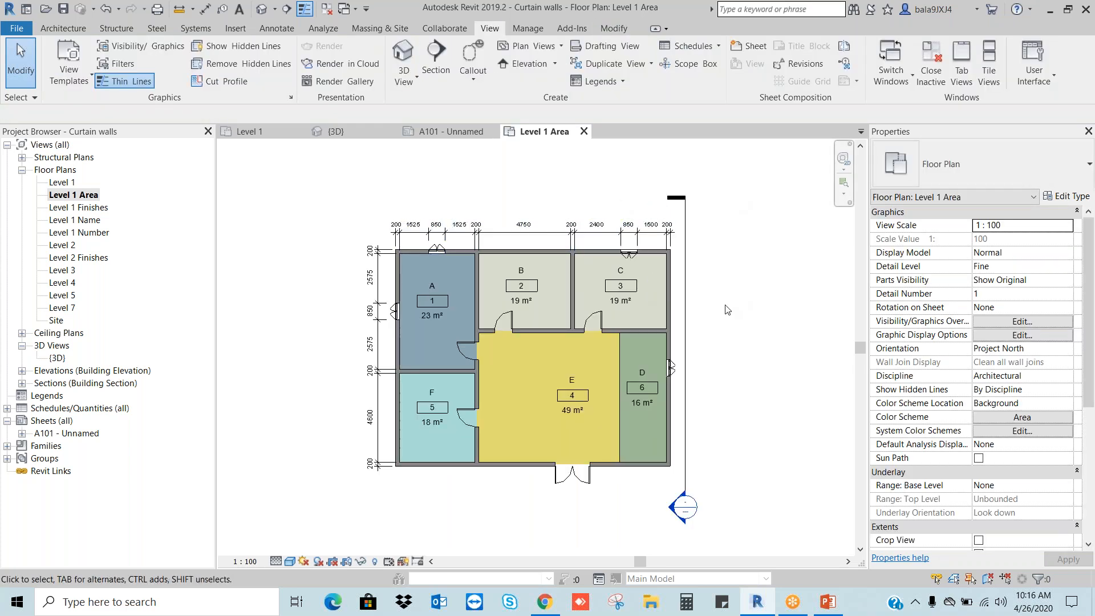
- Reopen sheet A101 and place the Section 1 view below the Level 1 Area plan
click(64, 434)
double_click(65, 433)
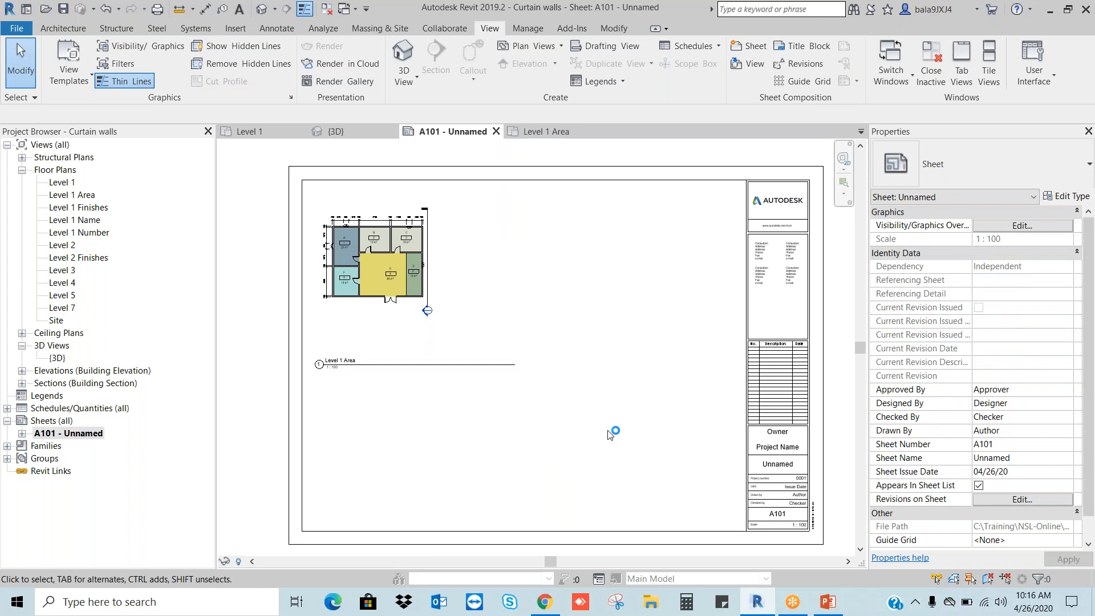
click(22, 383)
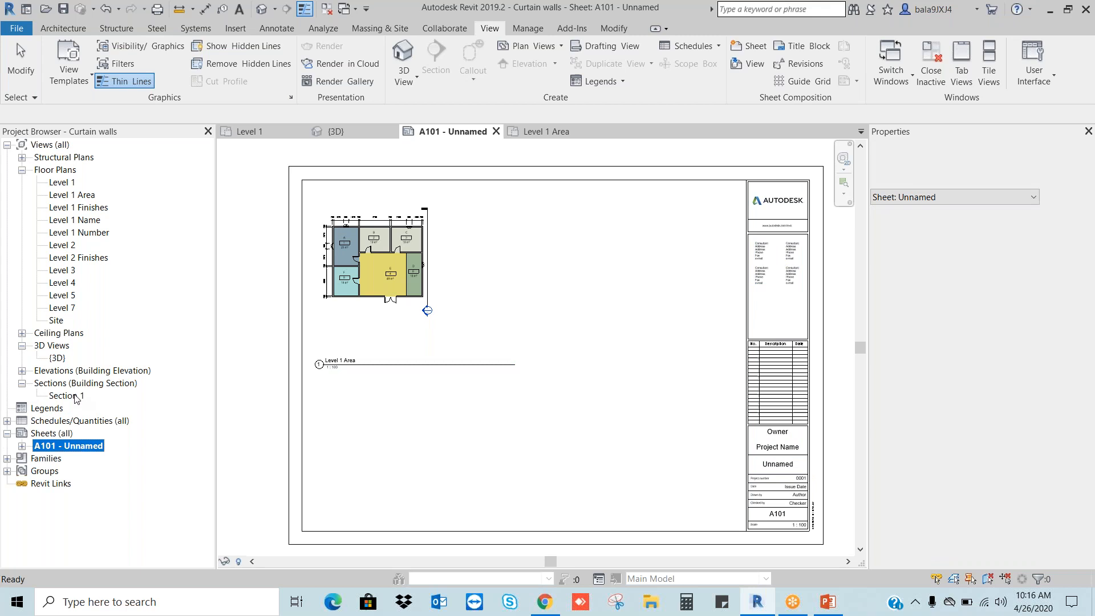
click(76, 397)
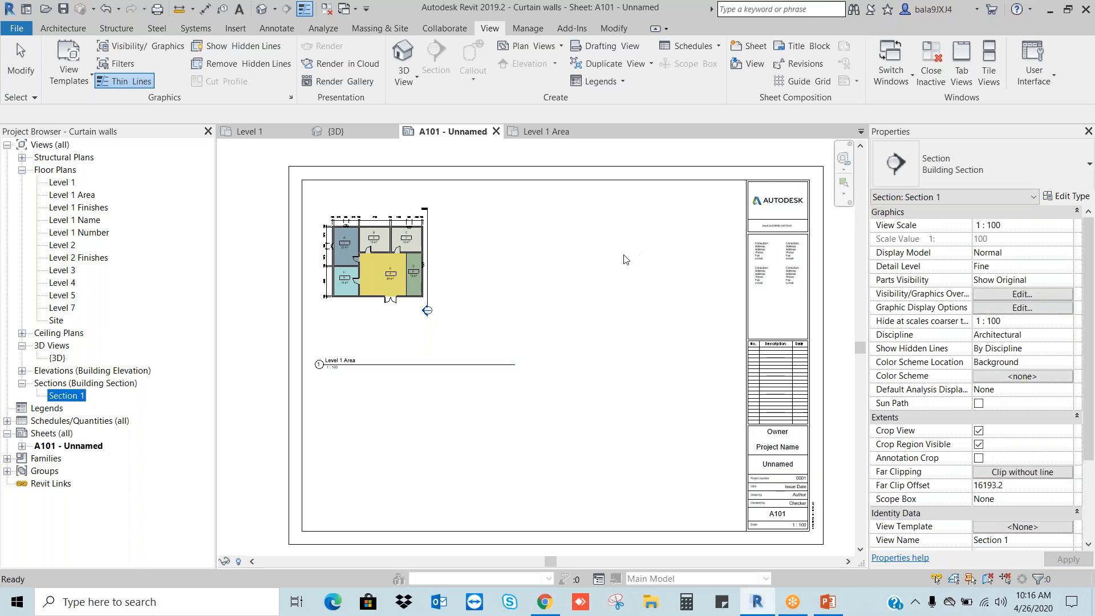
drag(63, 396, 636, 316)
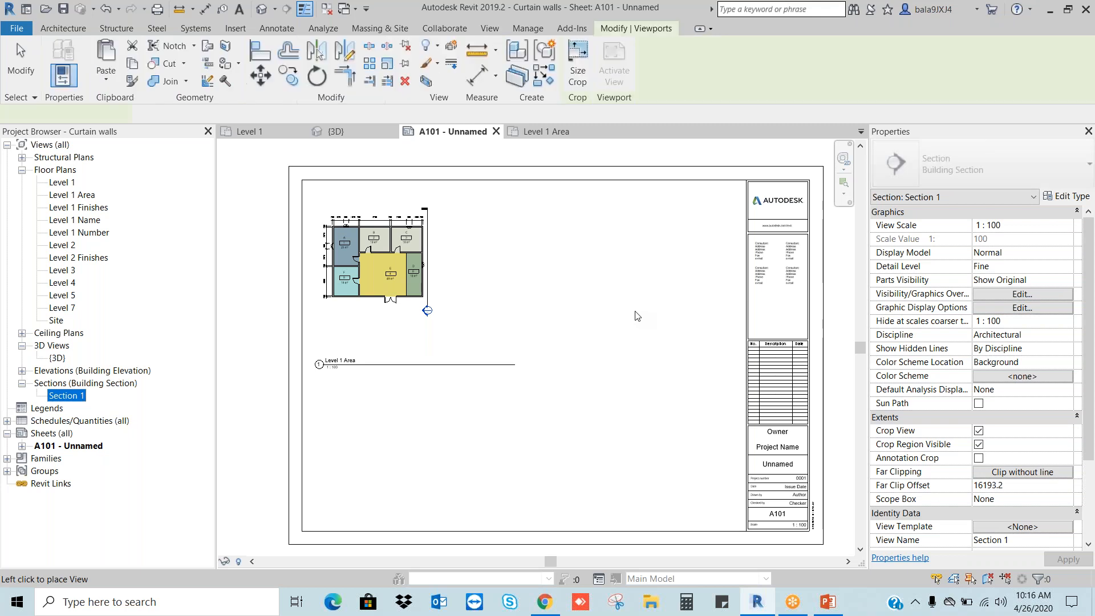
click(619, 252)
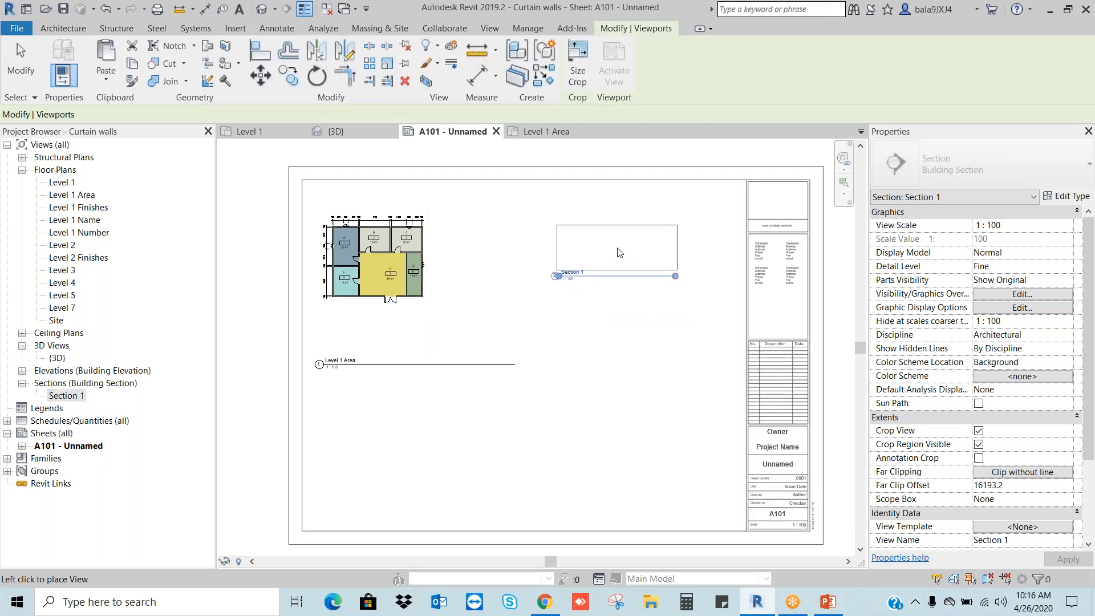
drag(633, 246, 381, 420)
click(379, 417)
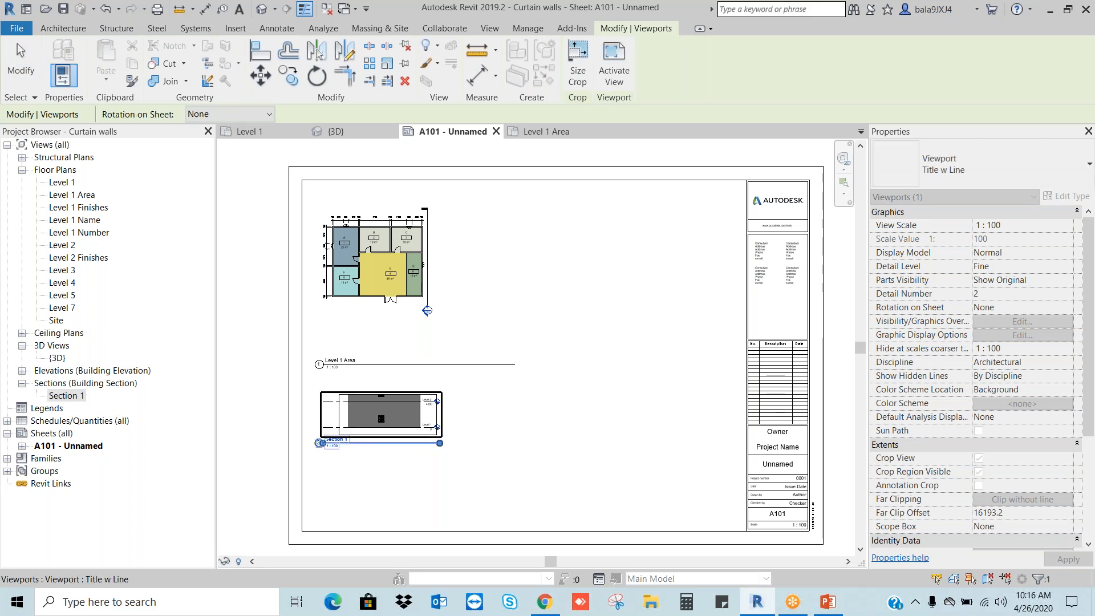
click(476, 426)
- Open the Section 1 view and extend its crop region upward to include Level 3
scroll(372, 440, up, 1)
scroll(372, 440, down, 1)
middle_drag(372, 440, 425, 415)
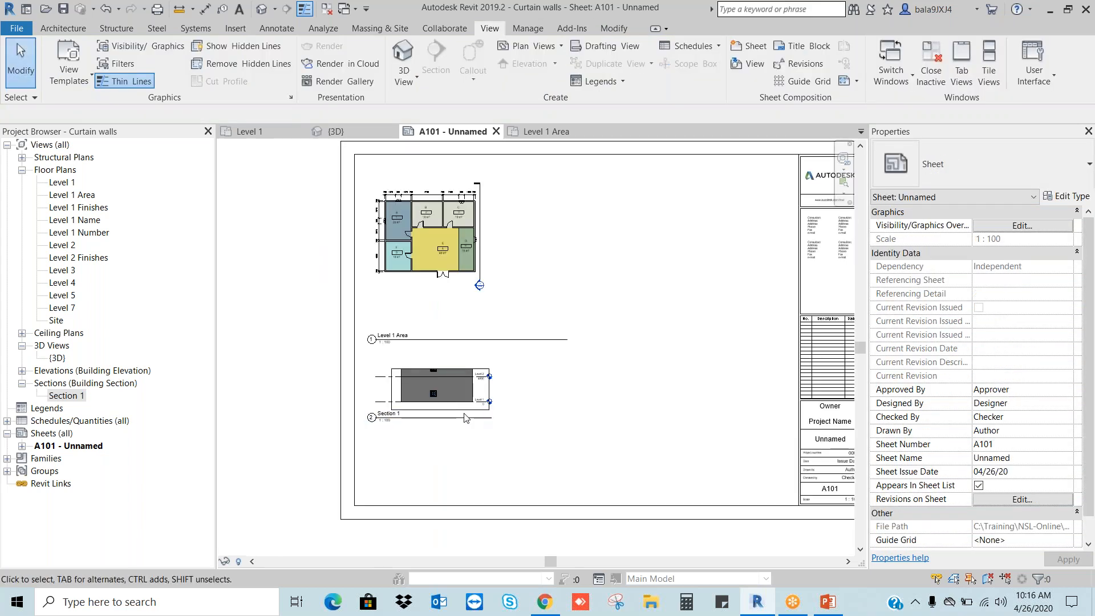
click(71, 396)
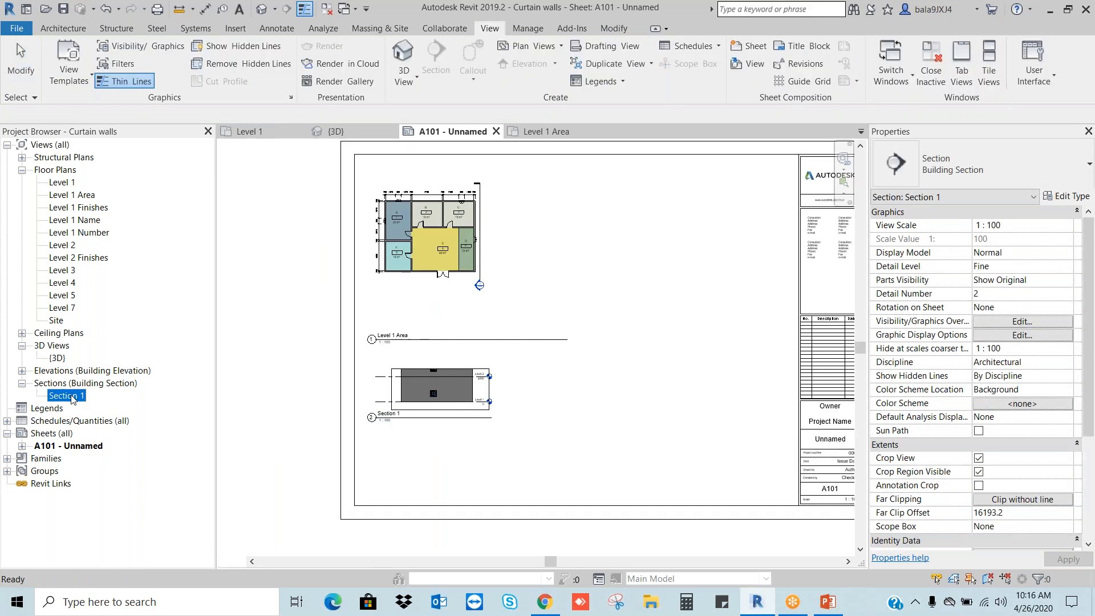
double_click(71, 397)
click(657, 355)
drag(536, 308, 539, 237)
click(745, 321)
key(z)
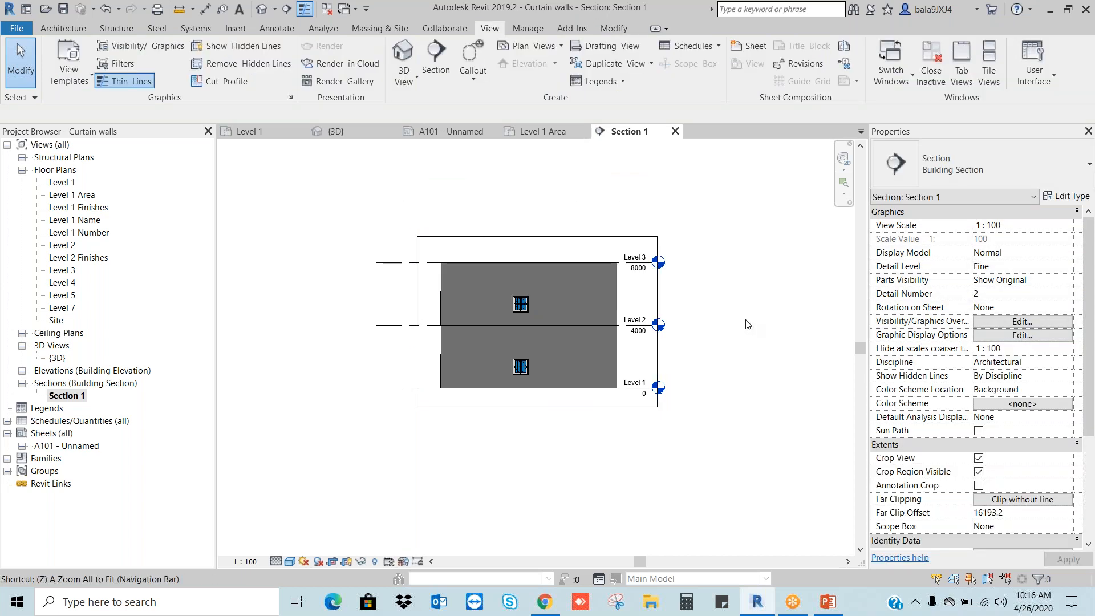
key(a)
- Return to sheet A101 and place the Wall Schedule in the sheet's upper-right corner
double_click(57, 446)
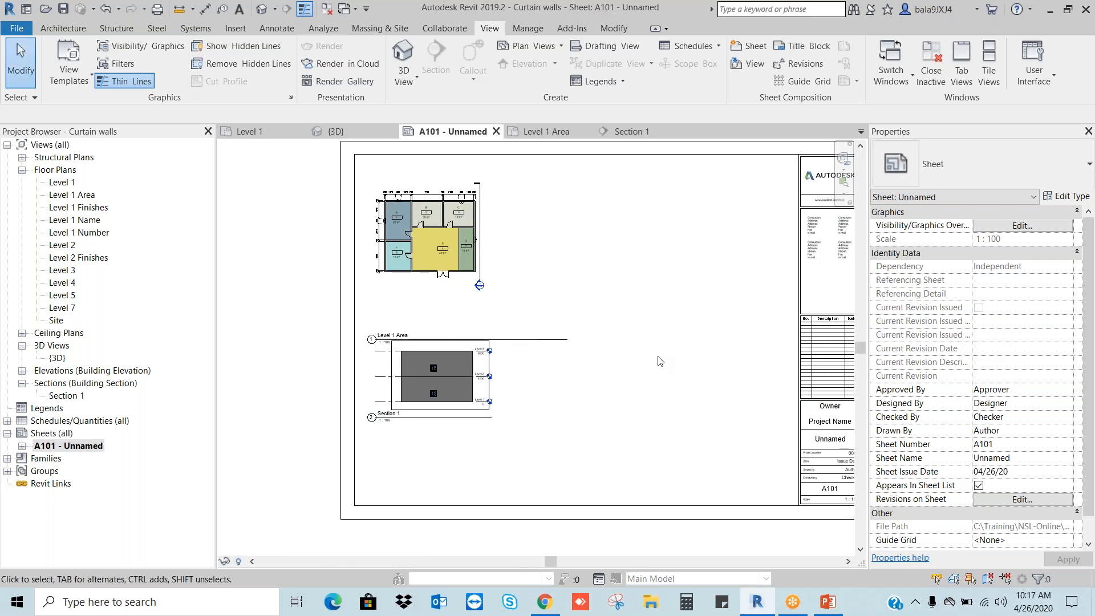
key(z)
key(a)
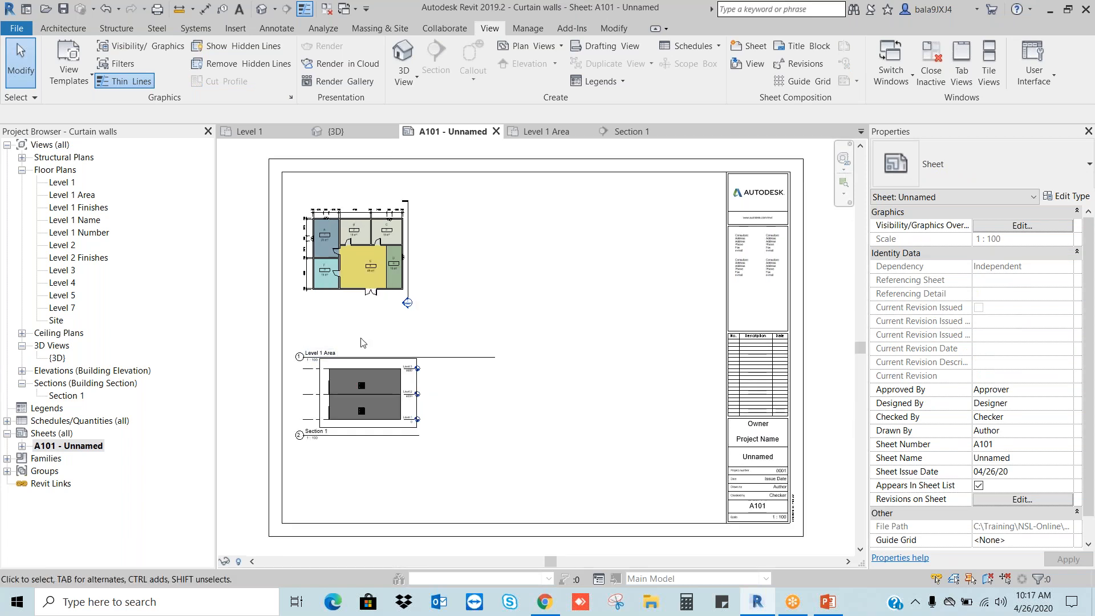
click(7, 422)
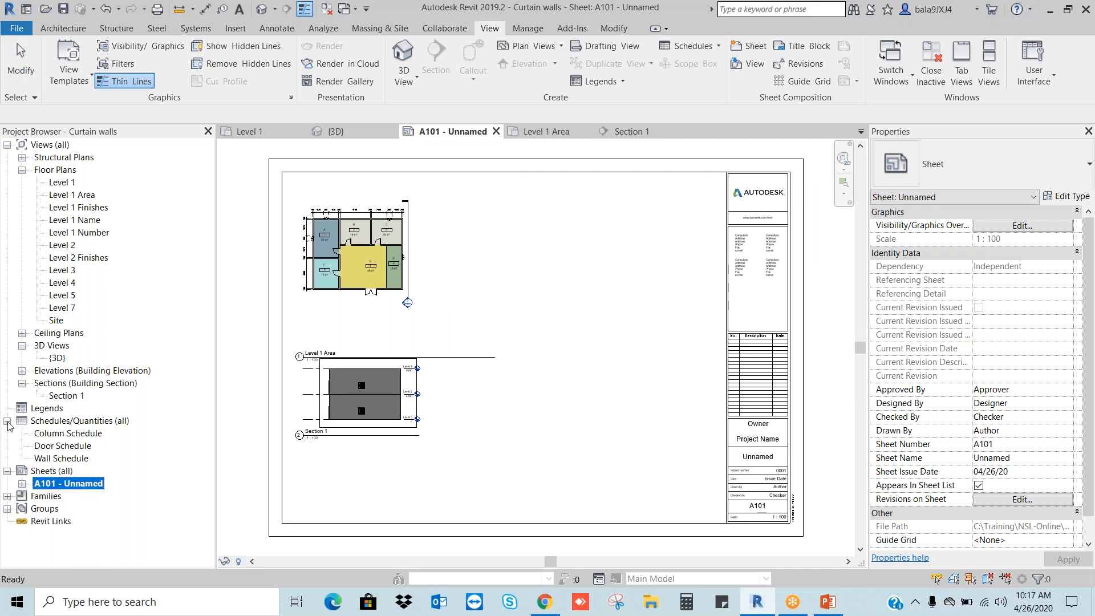
click(67, 459)
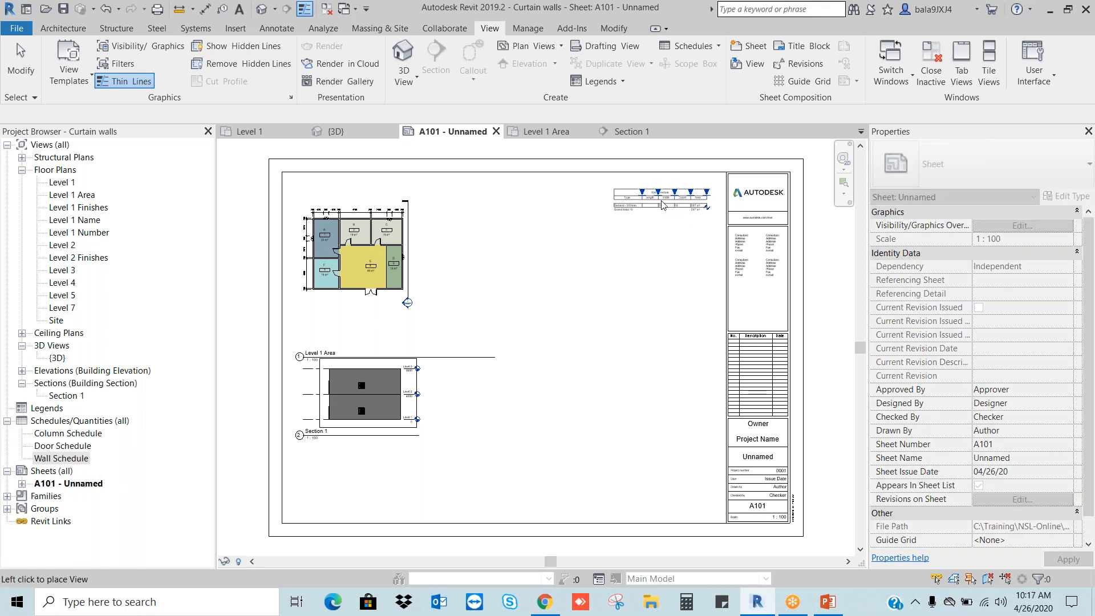
click(665, 202)
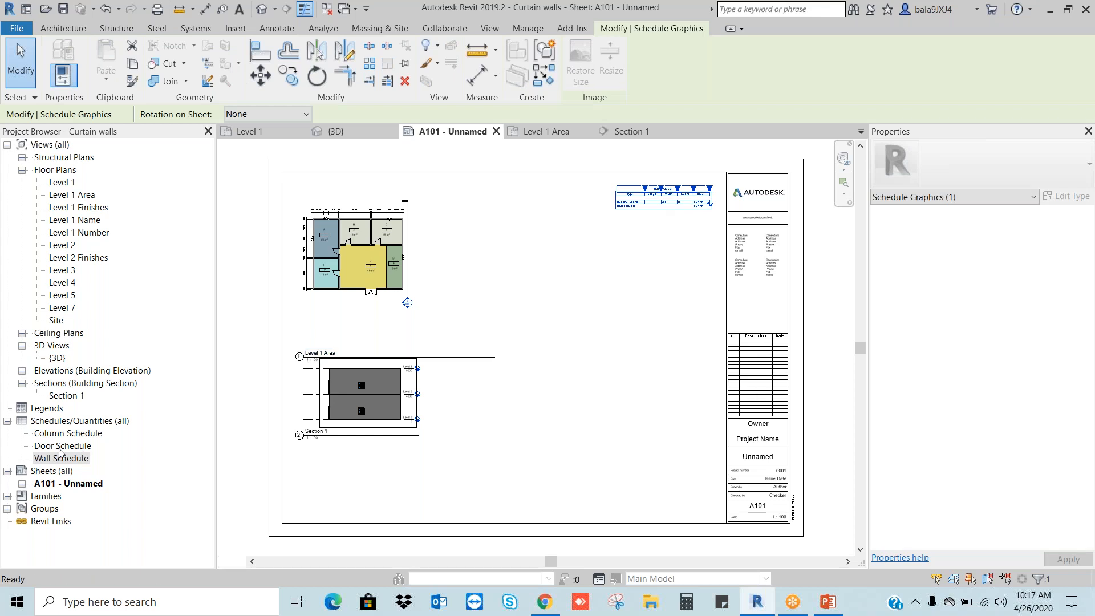
- Place the Door Schedule in the lower-right area of sheet A101, beside the title block
click(63, 447)
drag(63, 447, 651, 272)
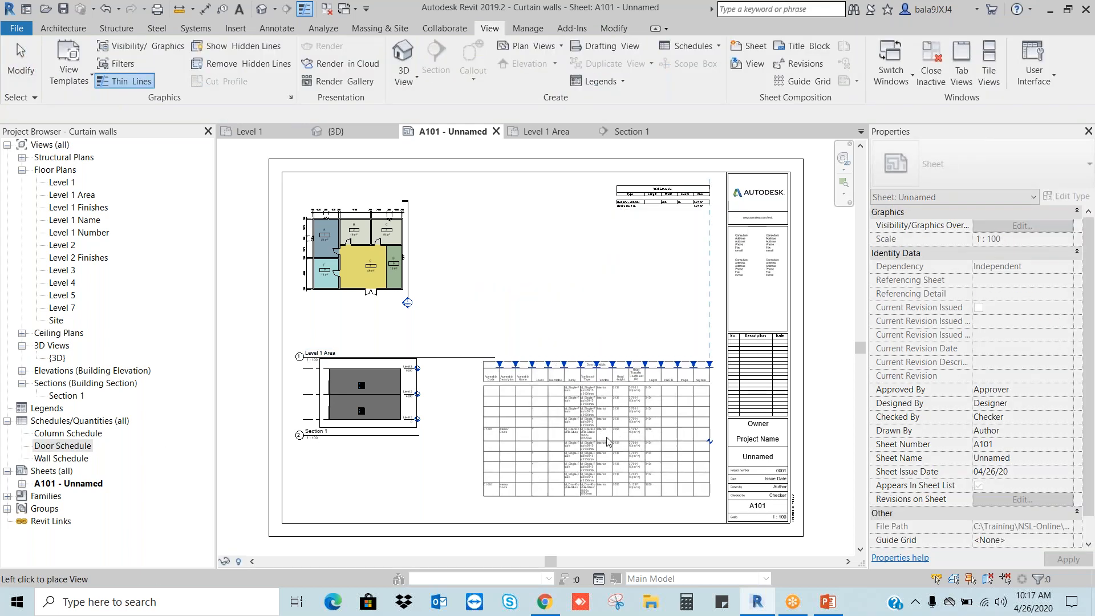
click(605, 449)
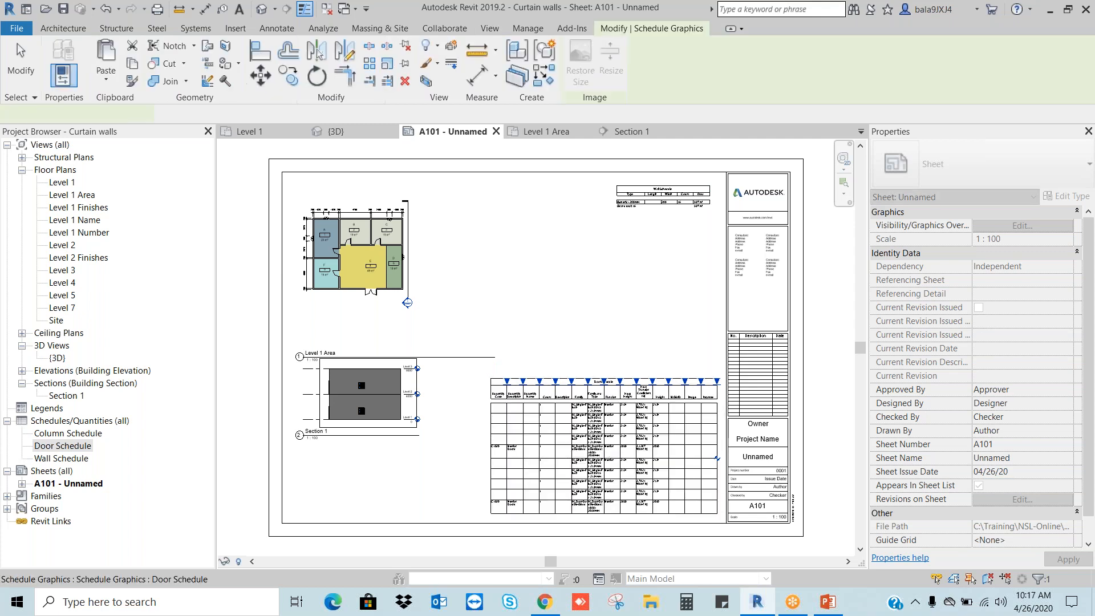
- Place the Column Schedule directly below the Wall Schedule on sheet A101
click(80, 434)
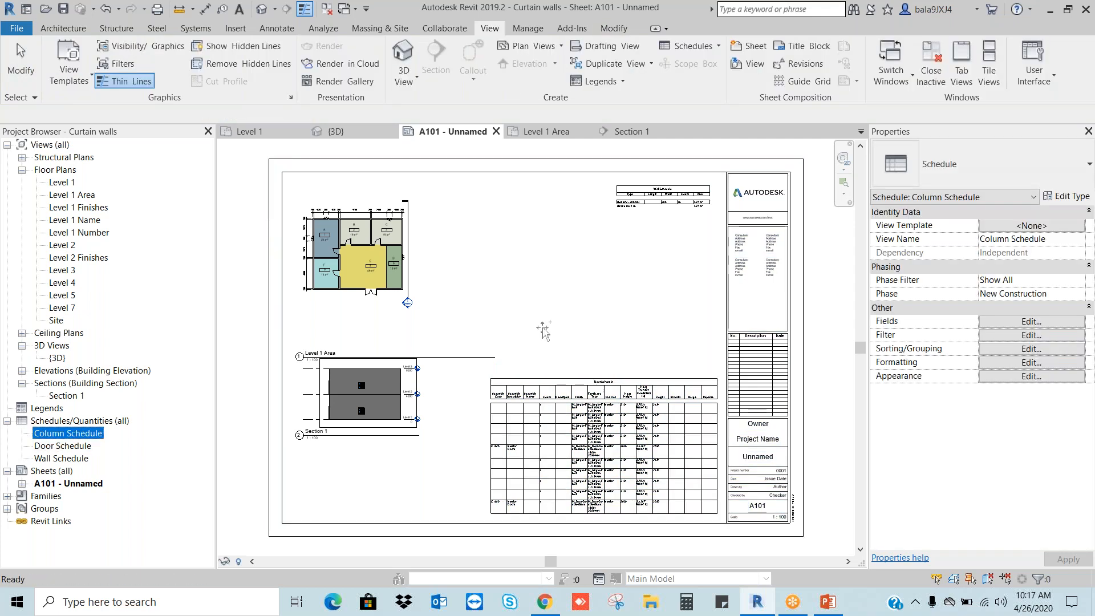
drag(543, 331, 650, 229)
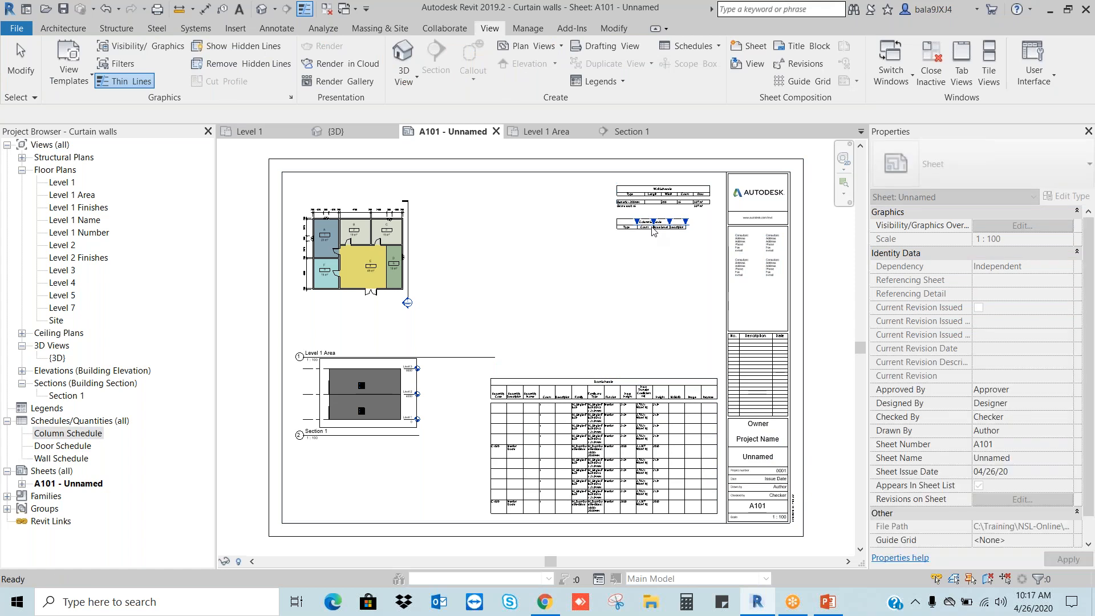
click(650, 224)
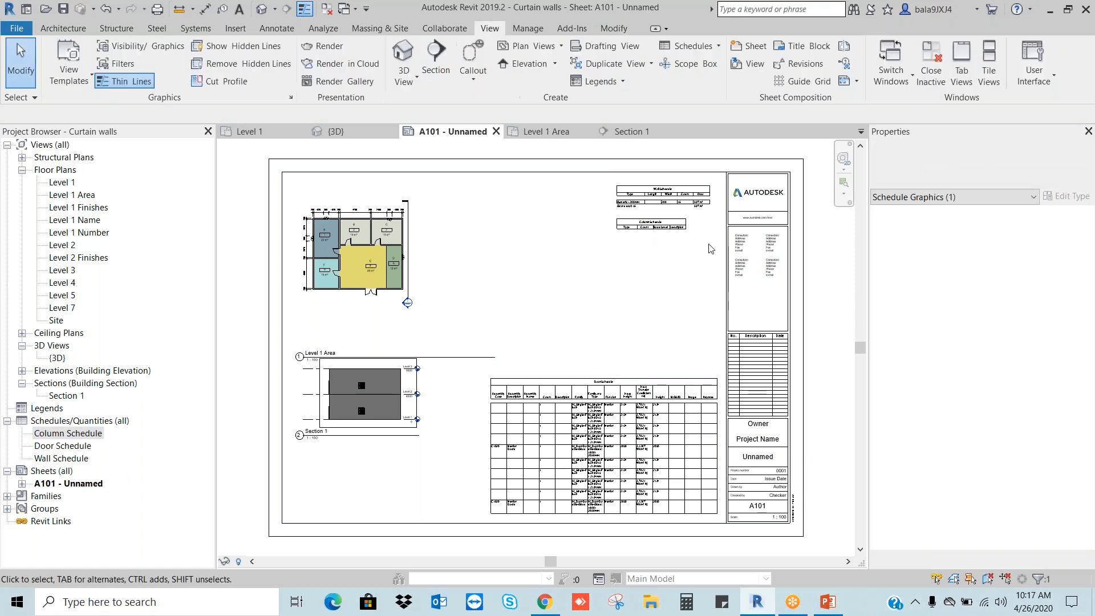
key(Escape)
- Widen the Wall Schedule on the sheet by extending its right edge toward the title block
key(z)
key(r)
drag(574, 153, 858, 288)
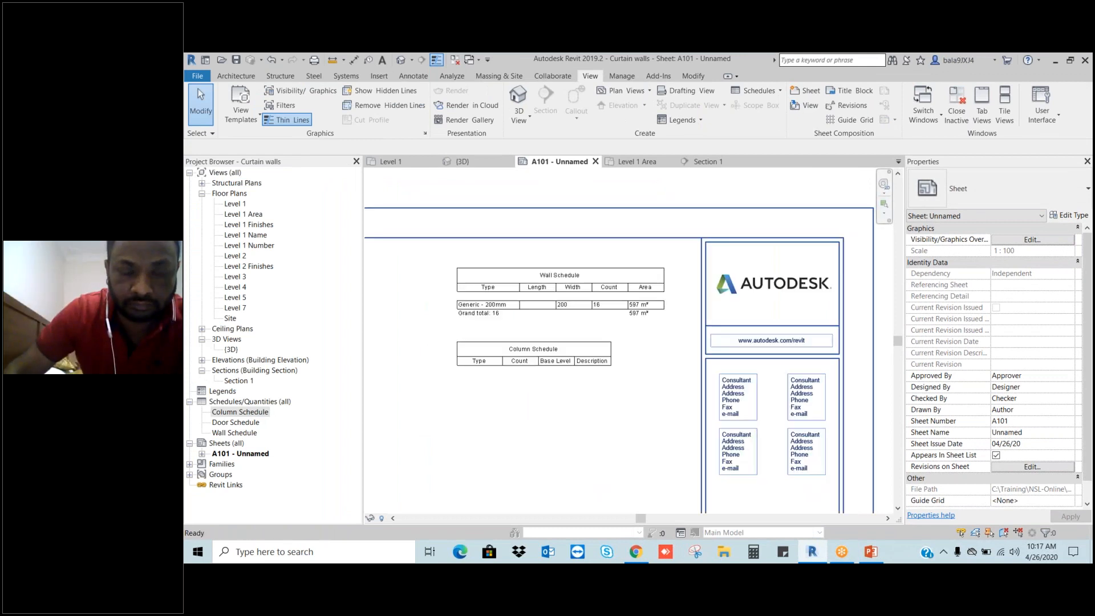
scroll(520, 369, up, 2)
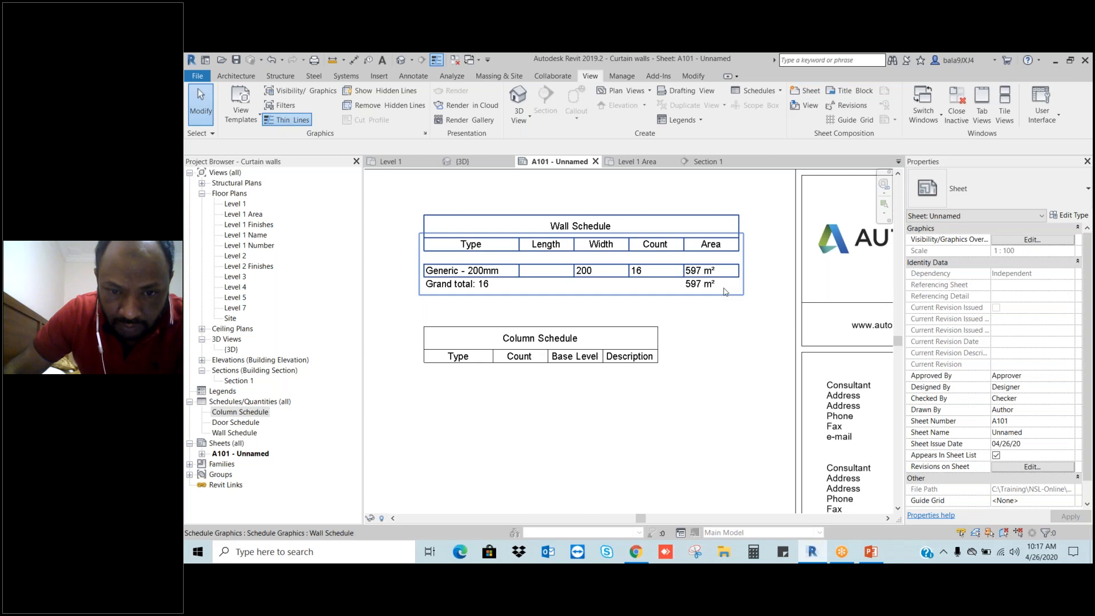
click(724, 291)
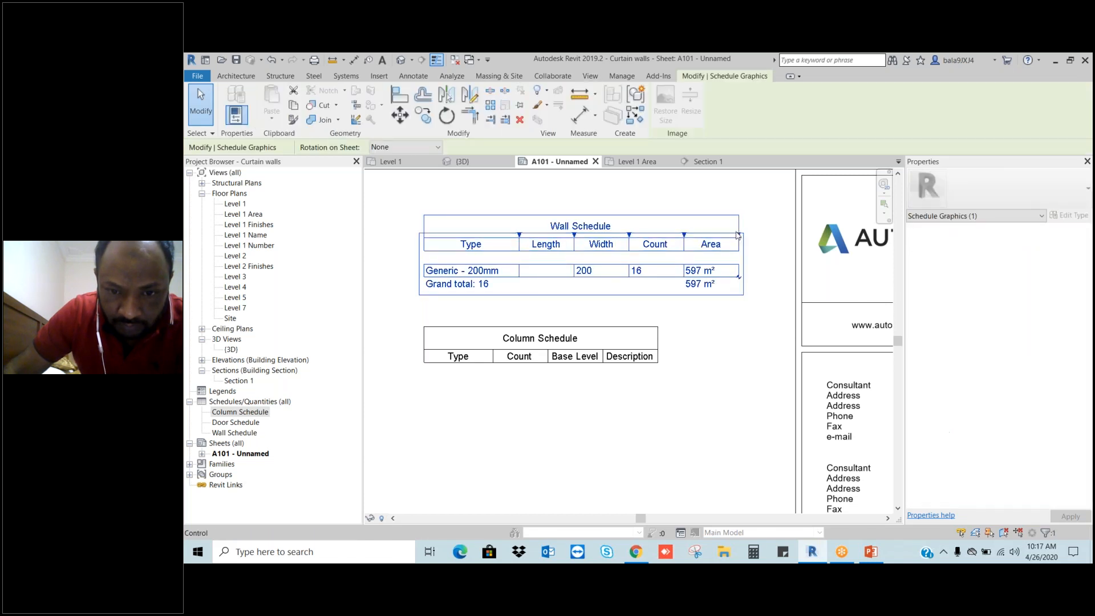
drag(737, 234, 760, 234)
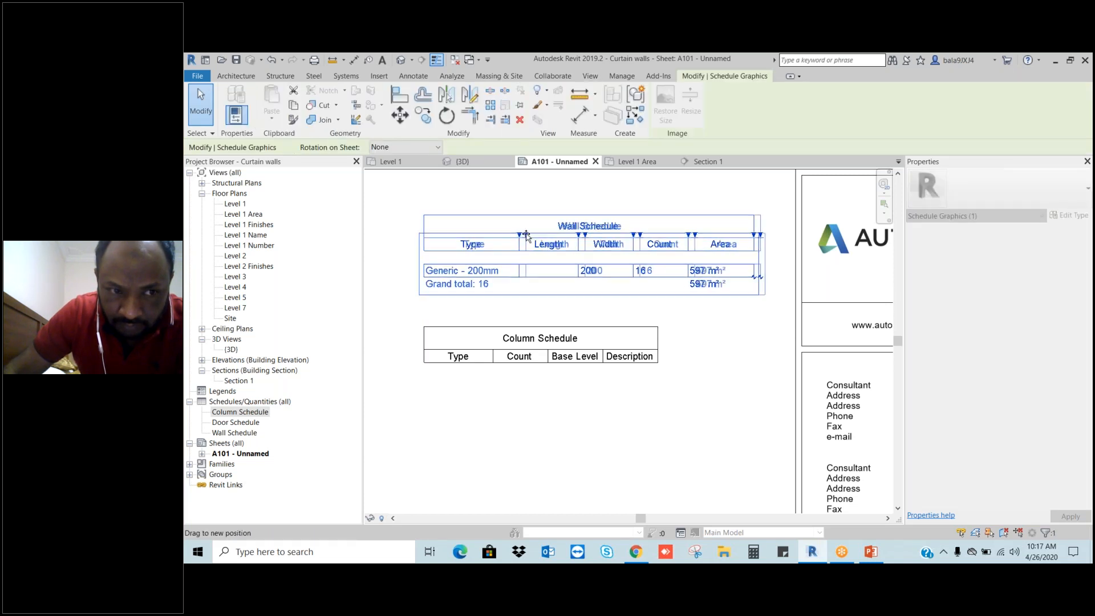
key(Escape)
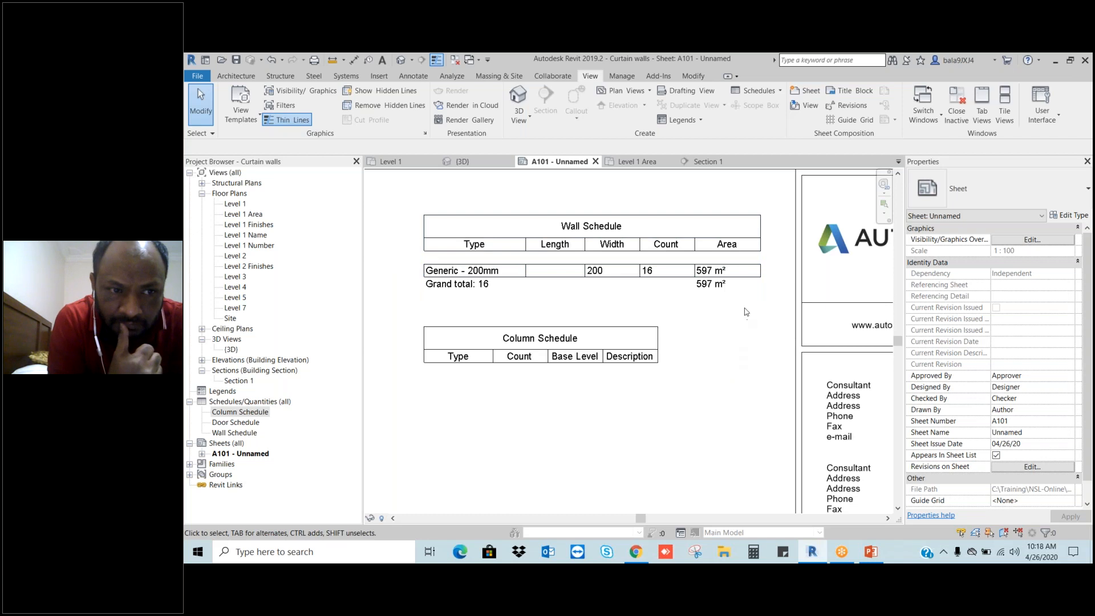
key(z)
key(e)
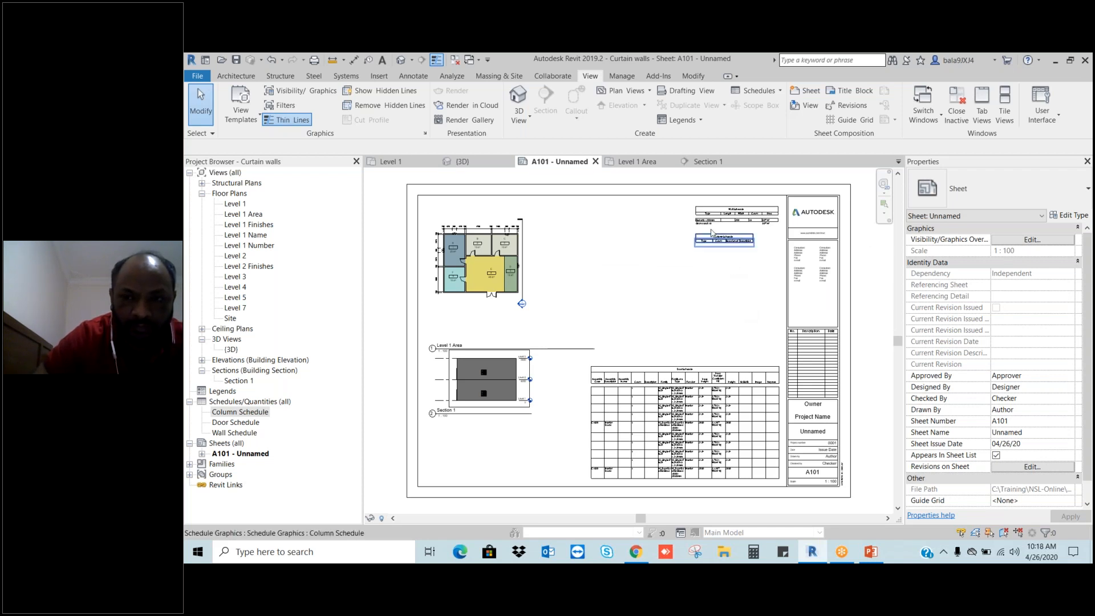
key(z)
key(r)
drag(670, 195, 792, 253)
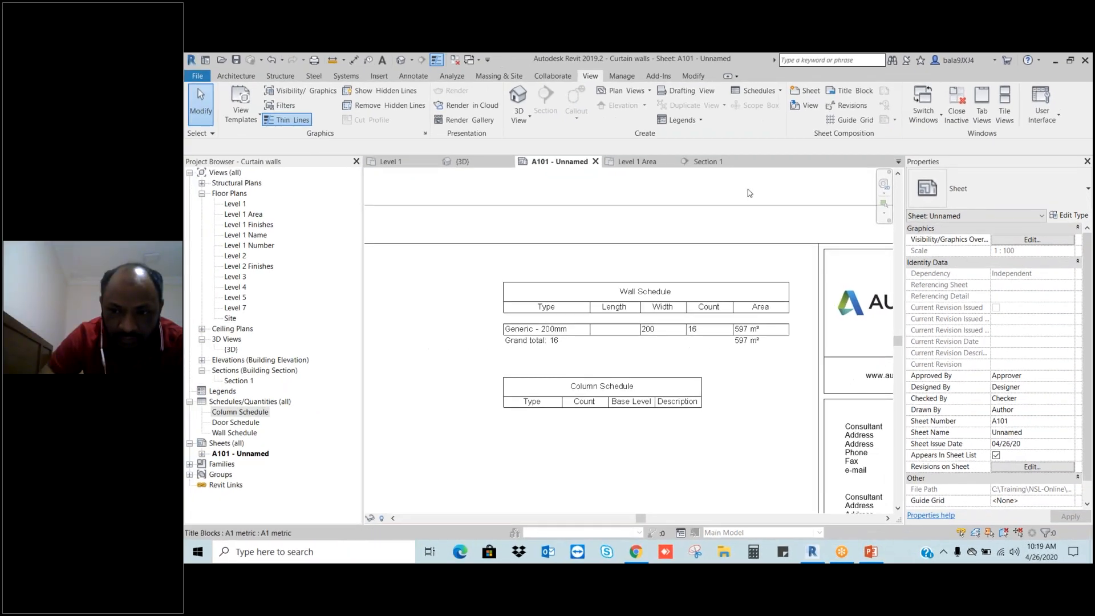
scroll(776, 386, up, 2)
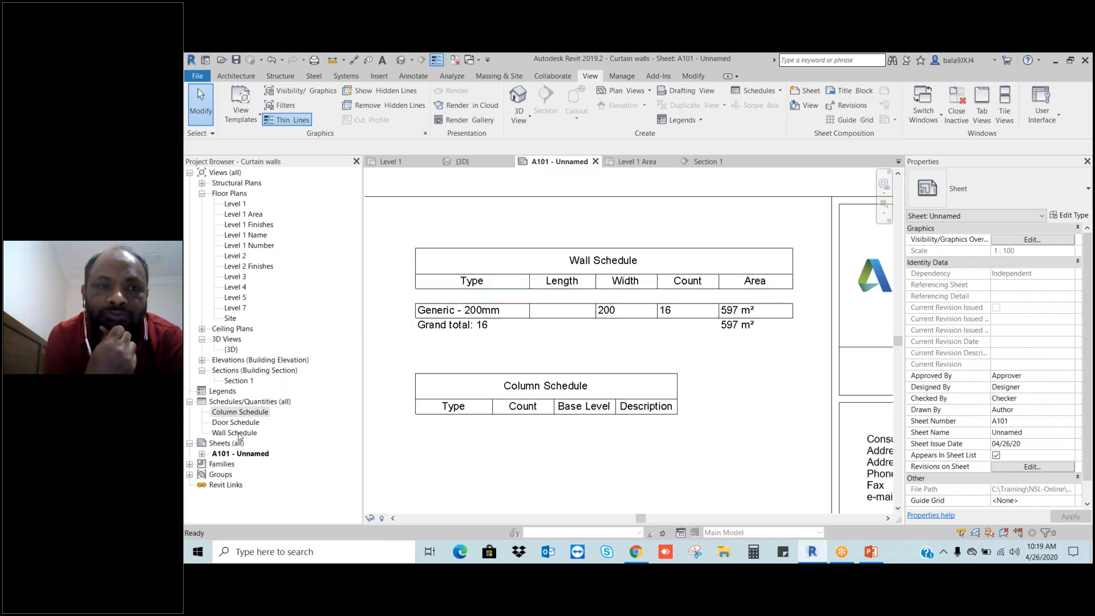
- Open the Wall Schedule view and set its view template to None
click(235, 433)
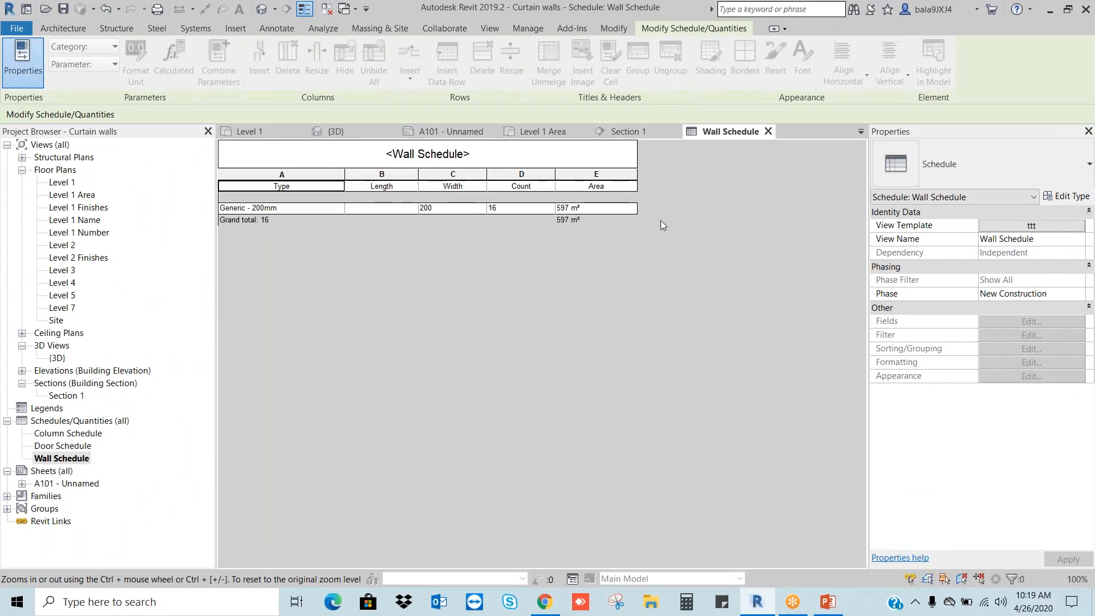
click(76, 458)
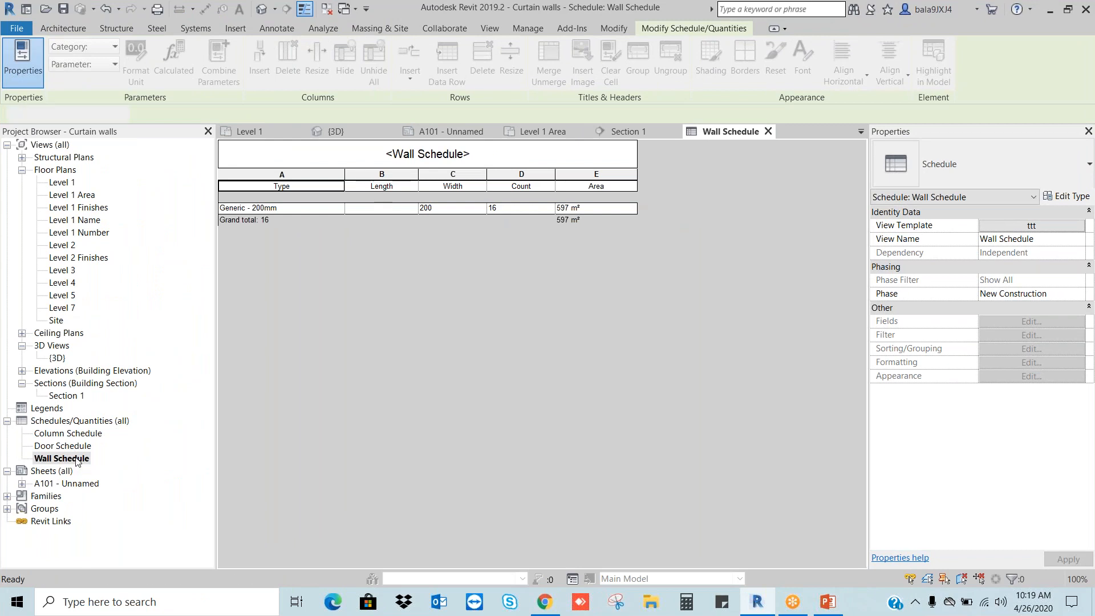
click(1026, 228)
click(365, 255)
click(785, 564)
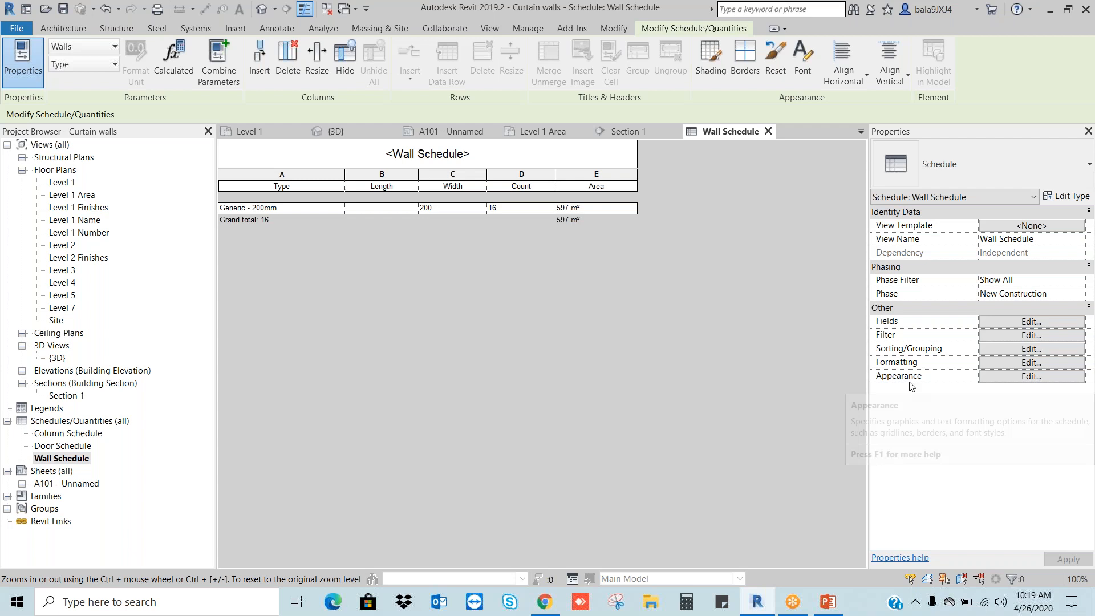
- Turn off the blank row before data in the Wall Schedule's appearance settings
click(1033, 376)
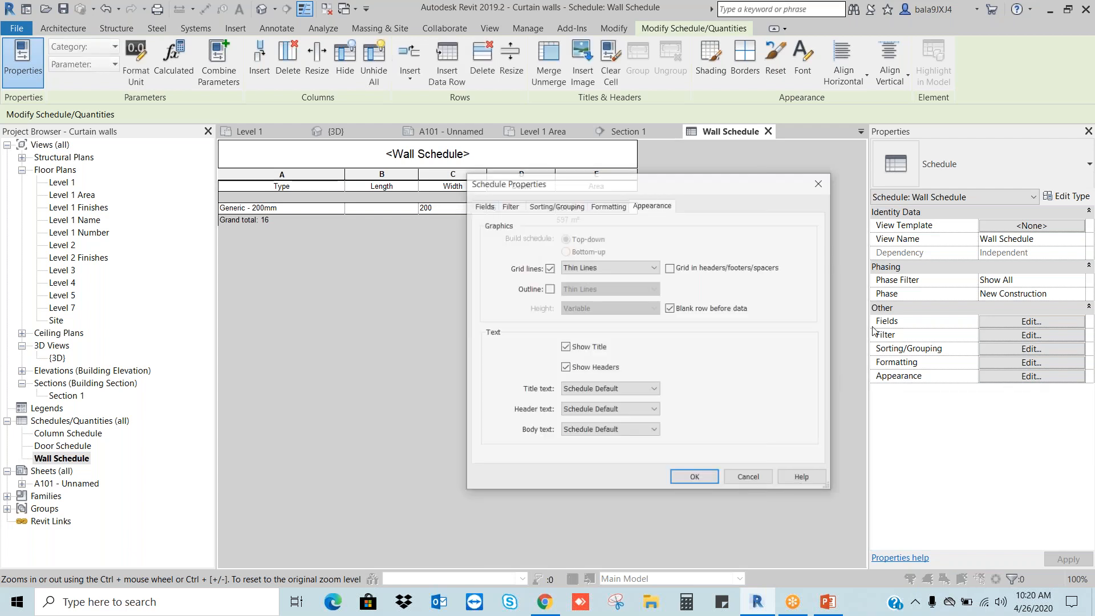
drag(662, 197, 640, 246)
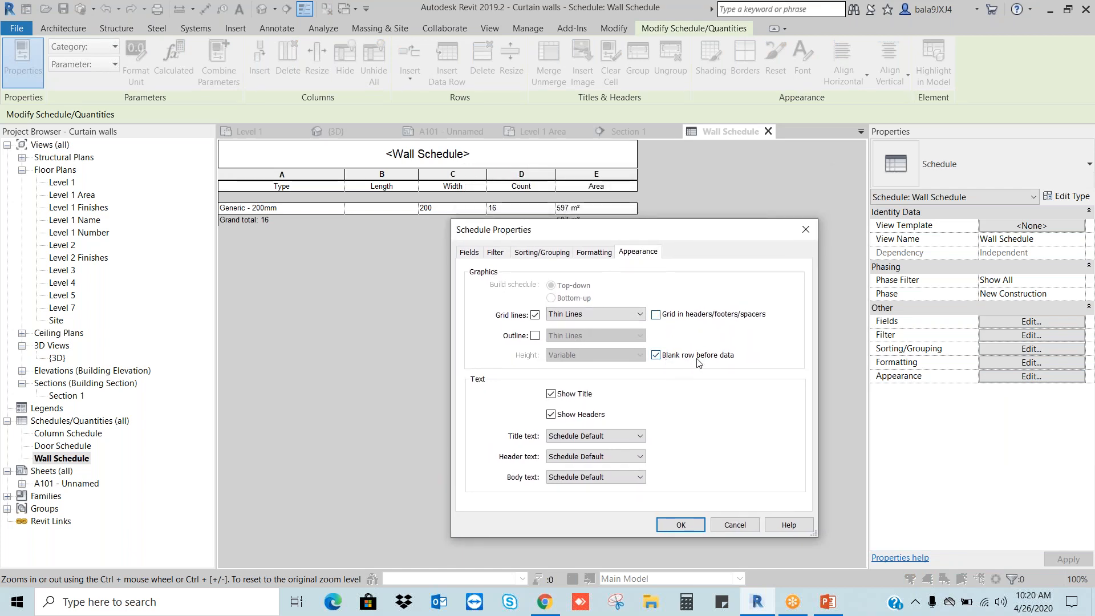
click(681, 524)
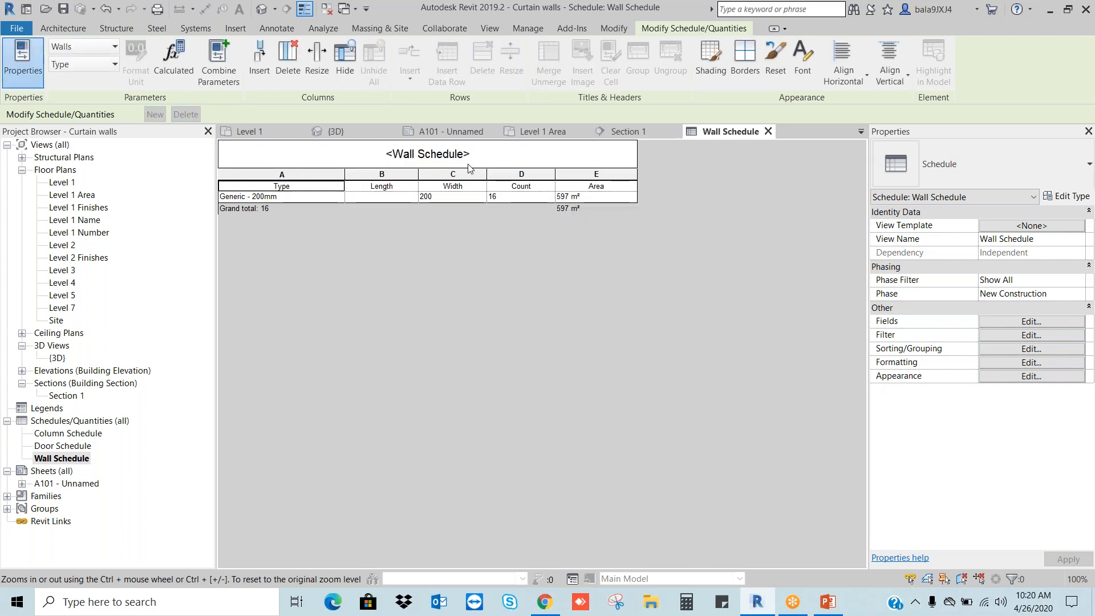
- Change the schedule title to WALL SCHEDULE in capitals
click(487, 157)
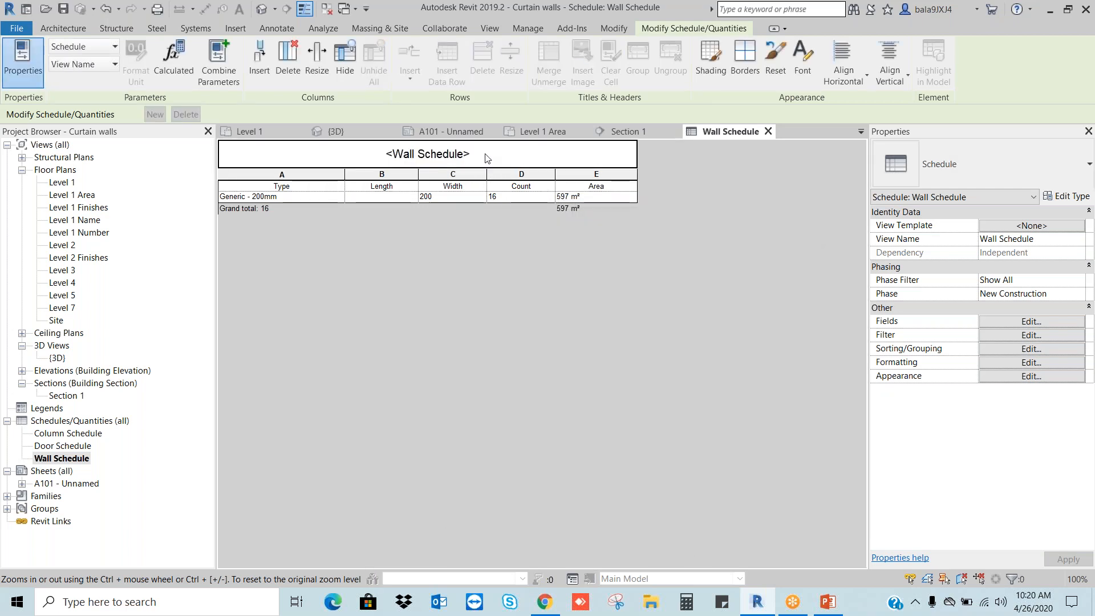
click(486, 156)
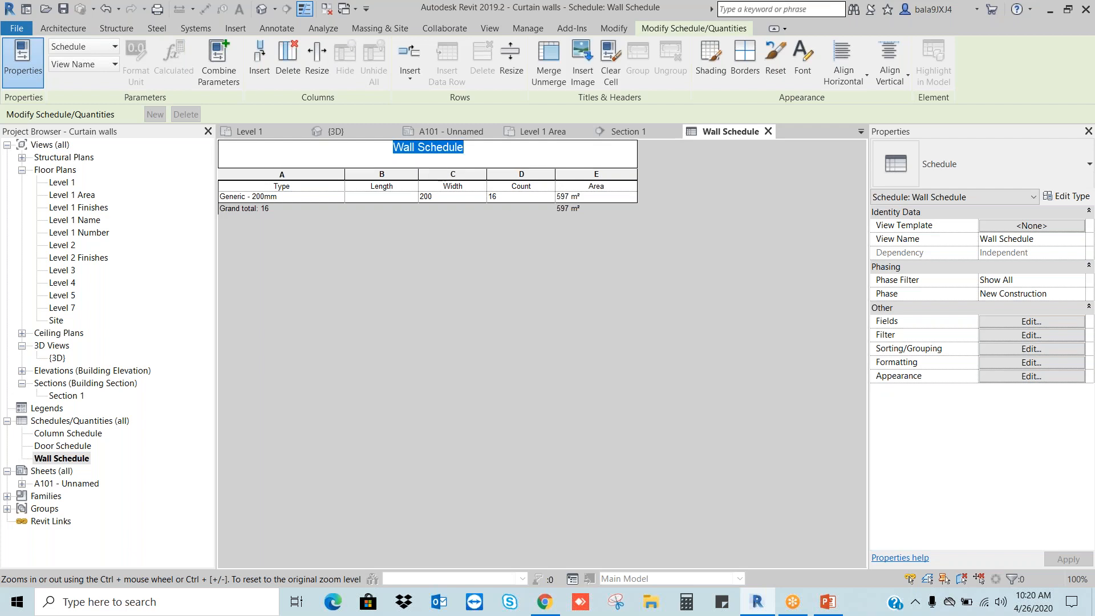
click(473, 147)
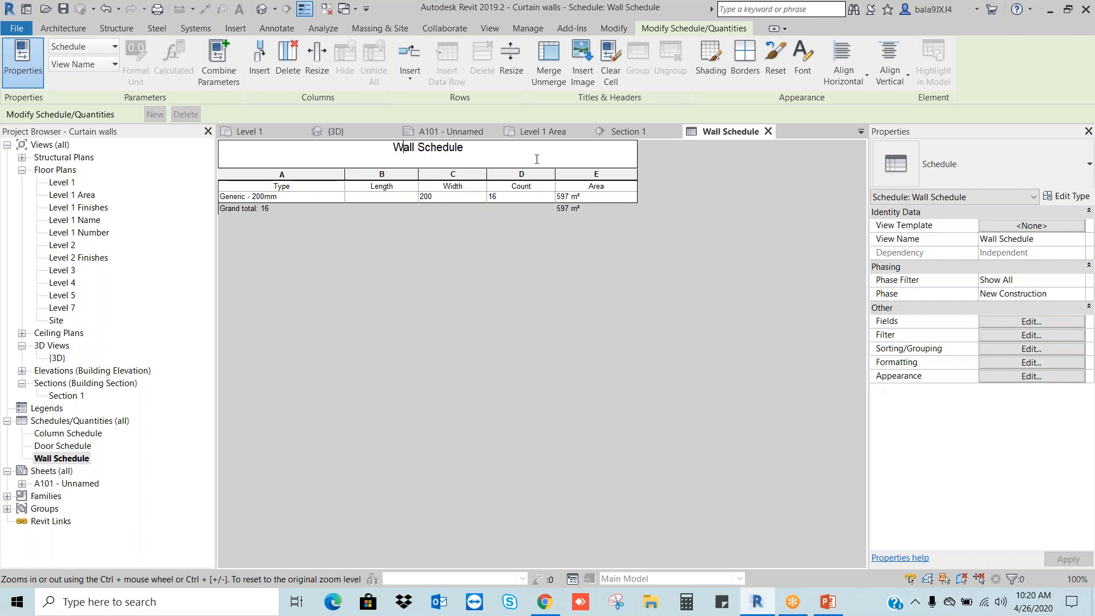
text(ALL SCHEDULE)
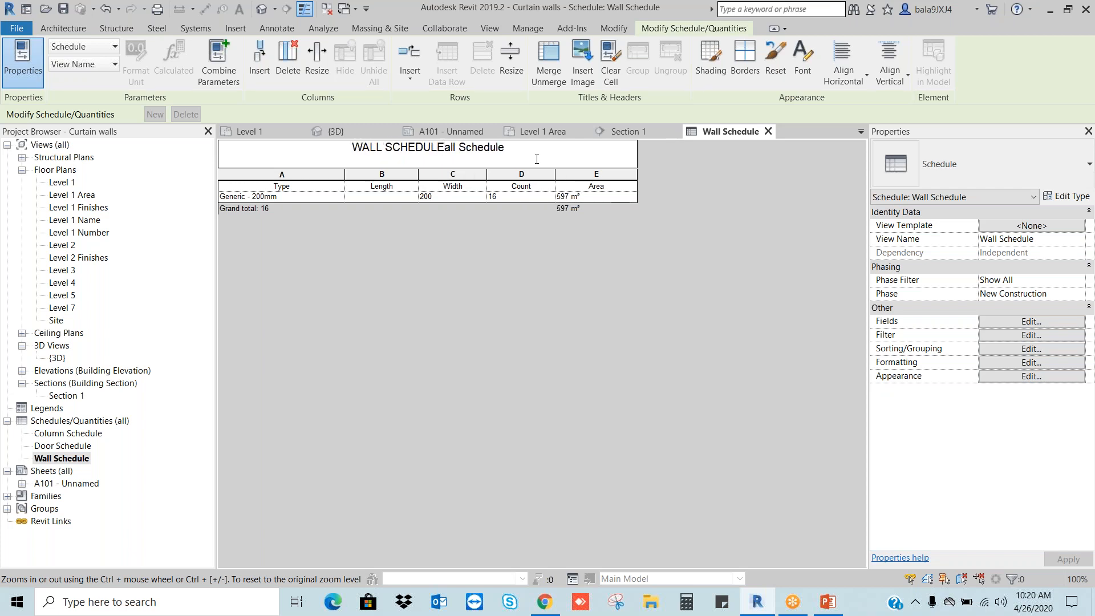
key(Delete)
key(Delete)
key(Delete)
key(Delete)
key(Delete)
key(Delete)
key(Delete)
key(Delete)
key(Delete)
key(Delete)
key(Delete)
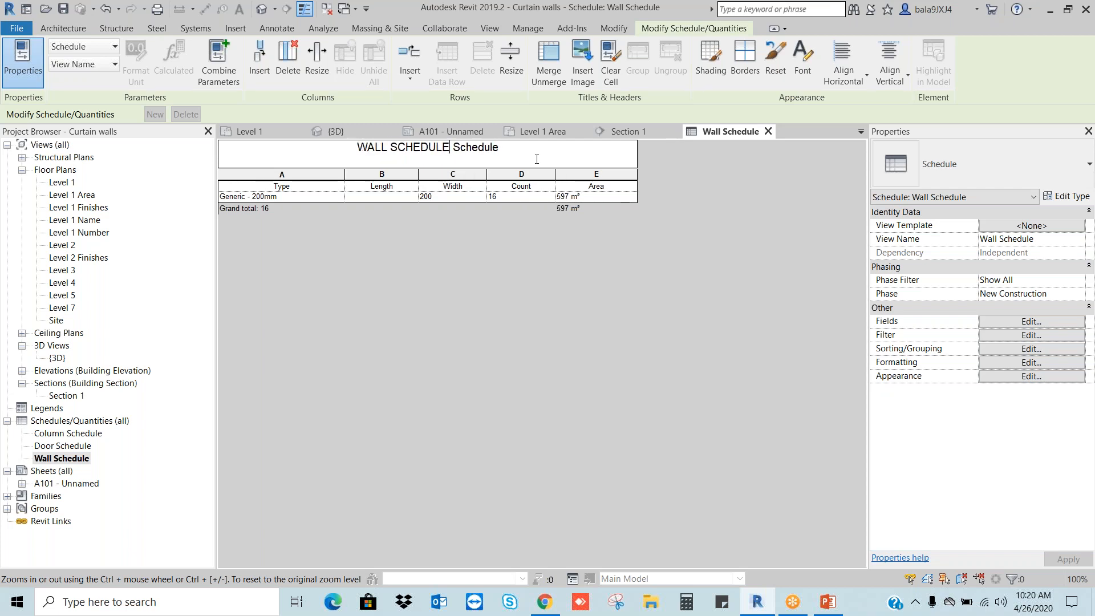
key(Delete)
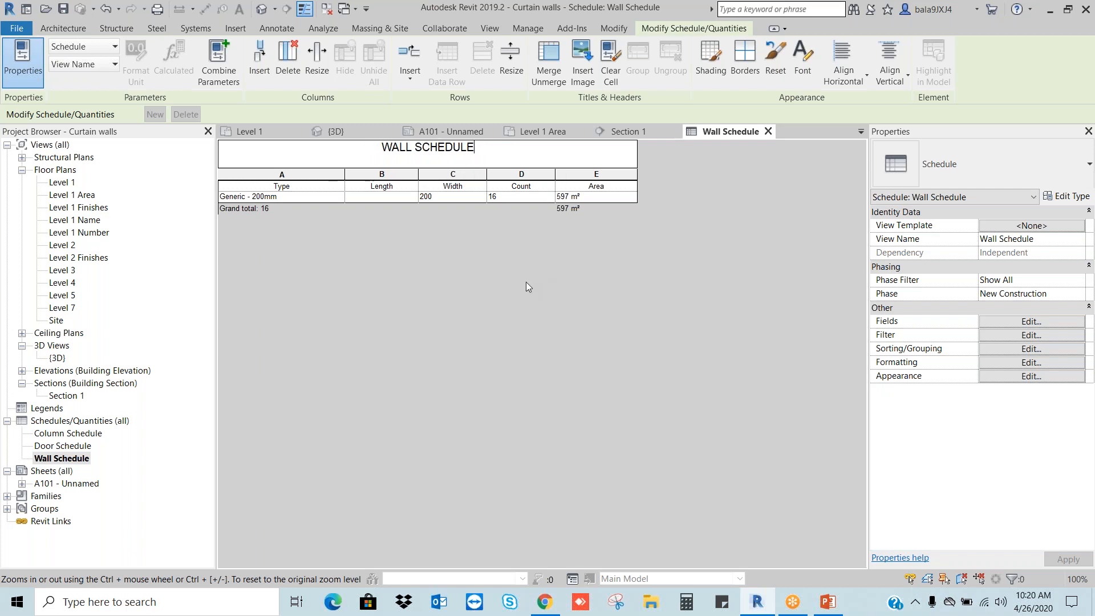
- Rename the Type column header to WALL TYPE and return to sheet A101
click(301, 190)
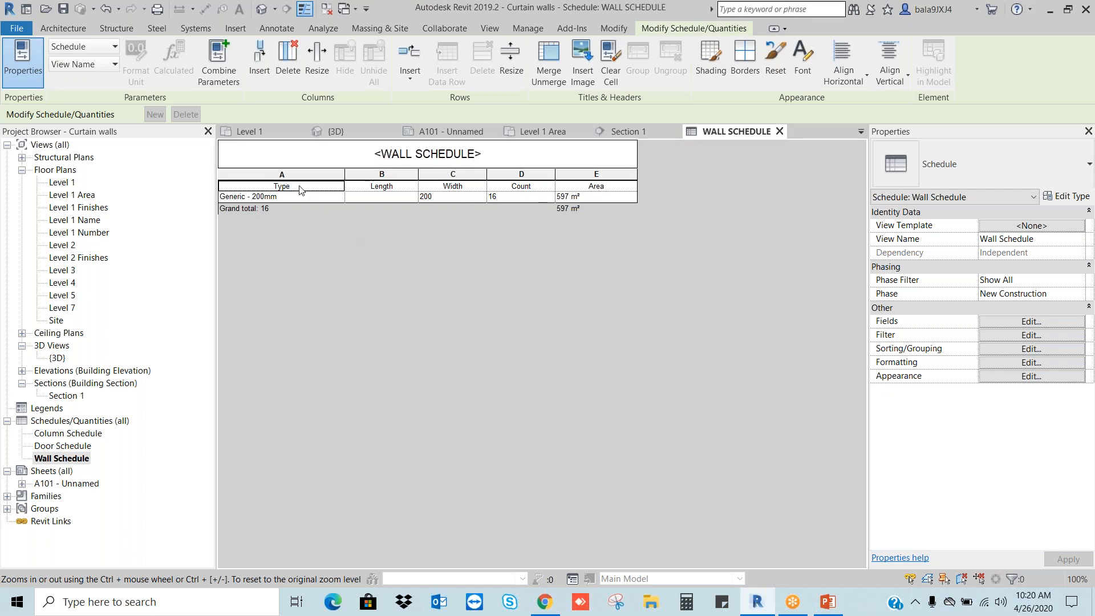
click(300, 188)
text(wALL TYPE)
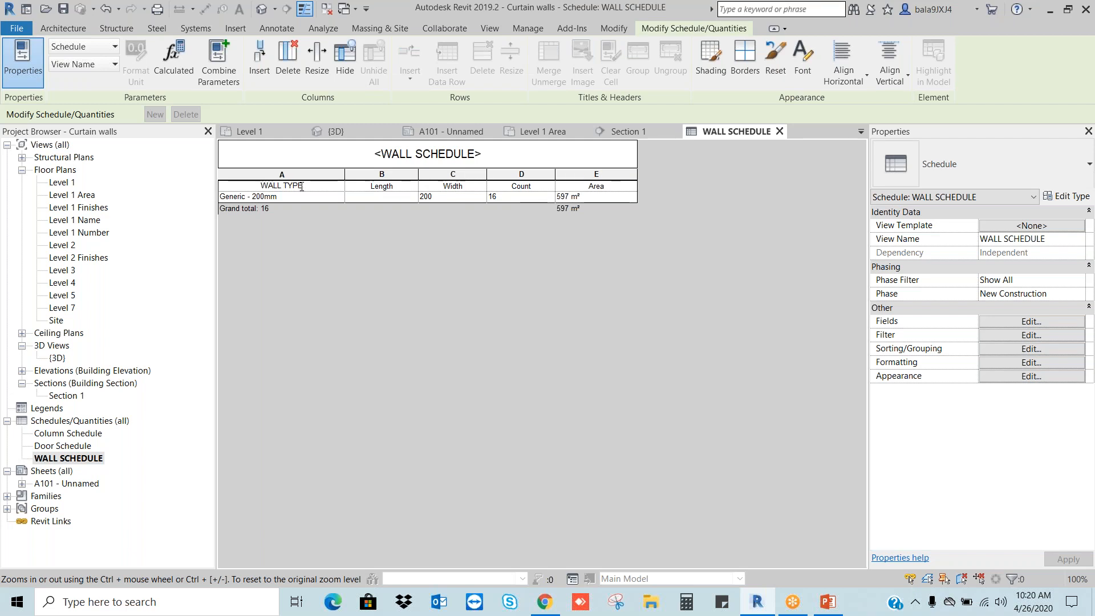
key(Tab)
key(Tab)
key(Tab)
key(Tab)
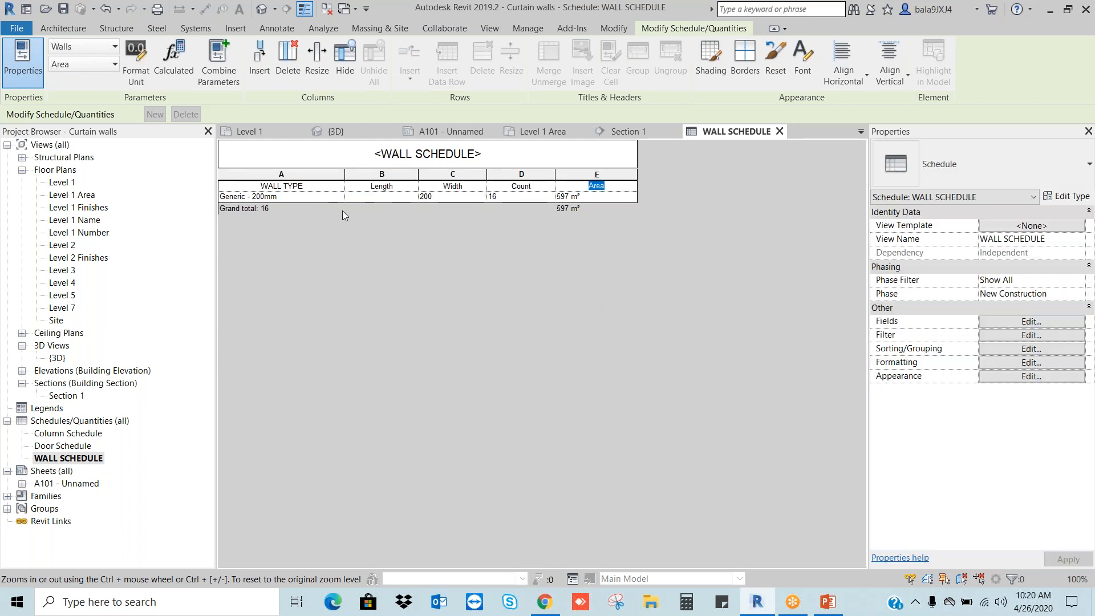
double_click(65, 485)
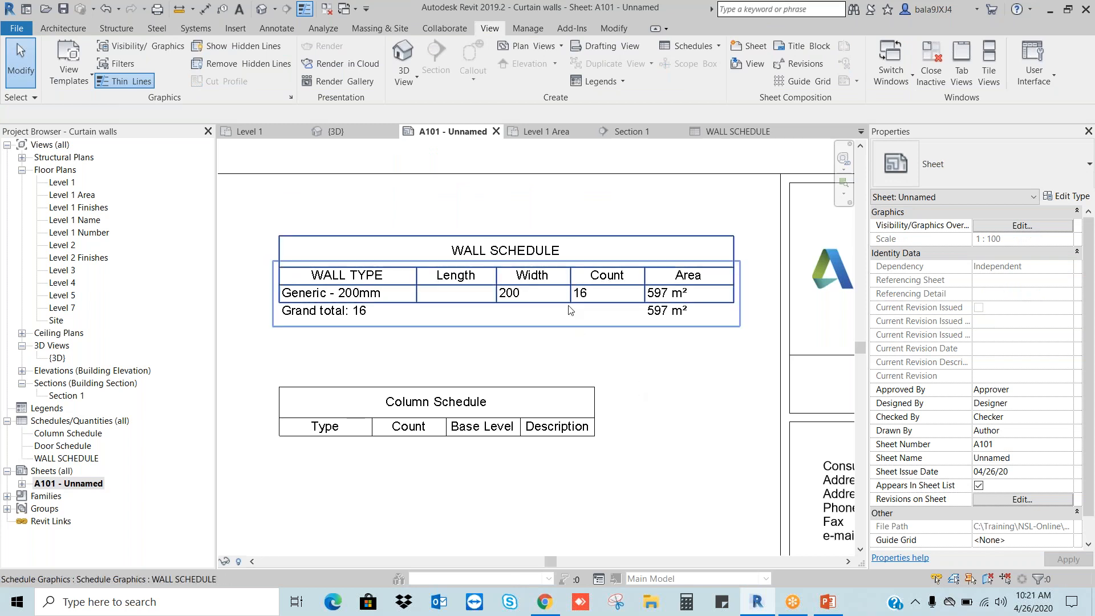
- Reopen the wall schedule, make its title font bold and red, and return to sheet A101
double_click(69, 459)
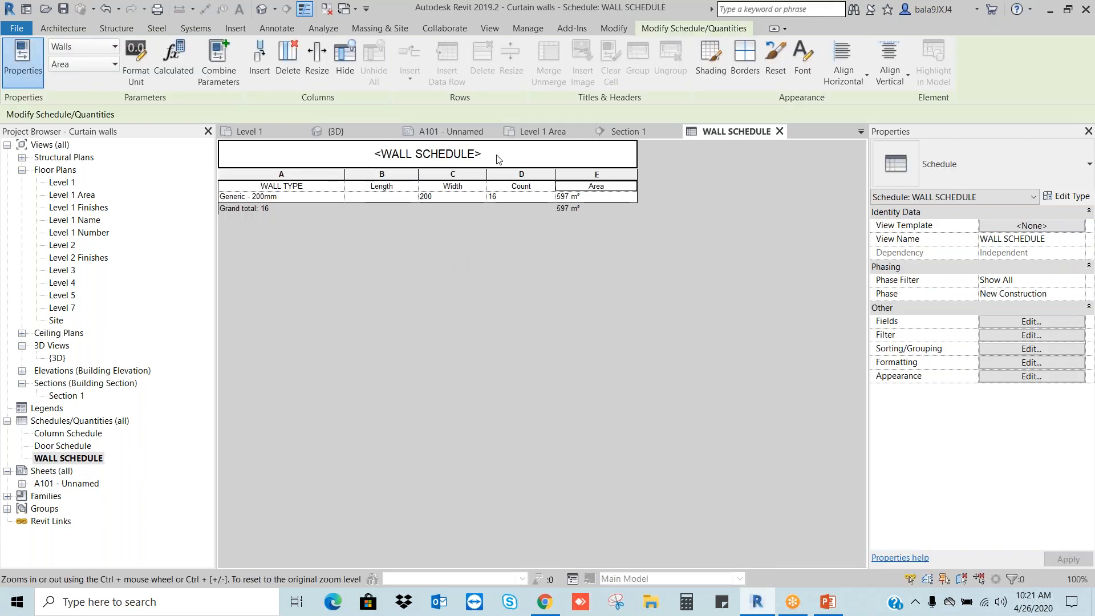
double_click(497, 159)
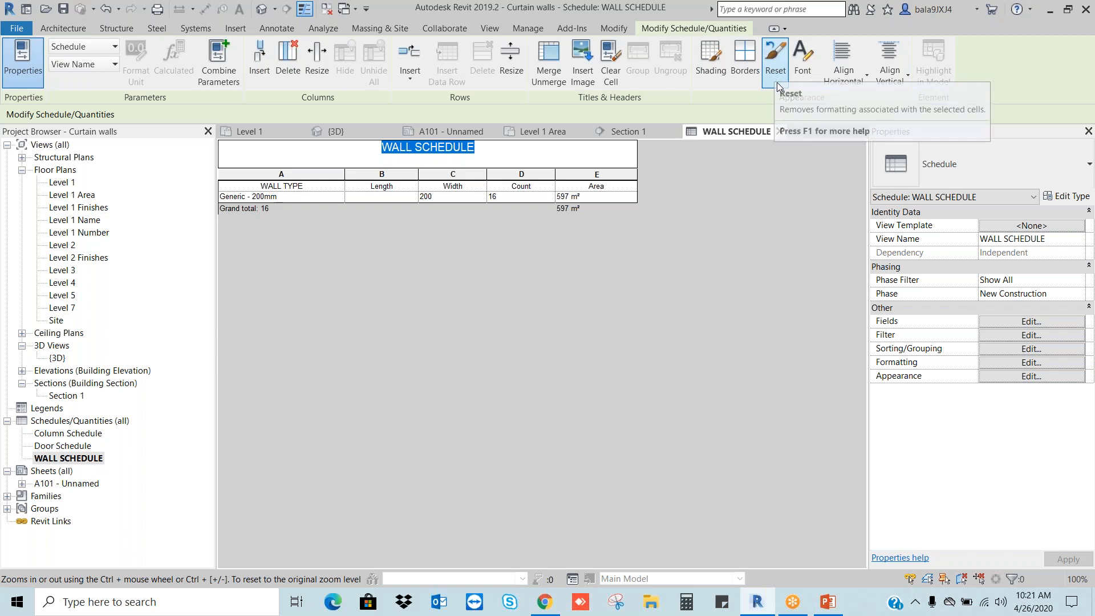
click(807, 69)
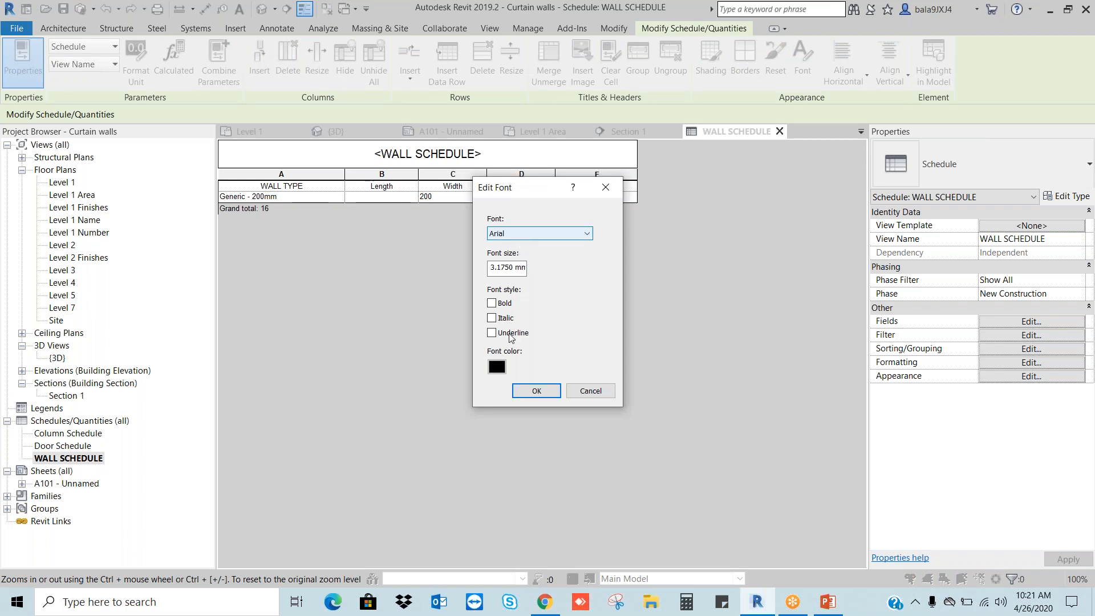
click(497, 367)
click(408, 212)
click(601, 419)
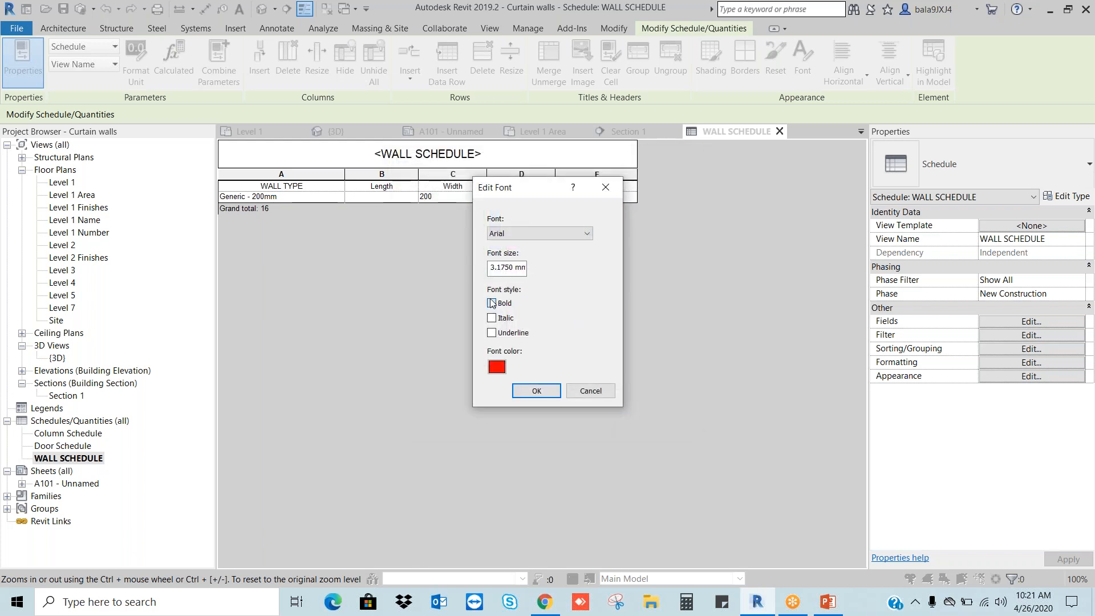
click(545, 390)
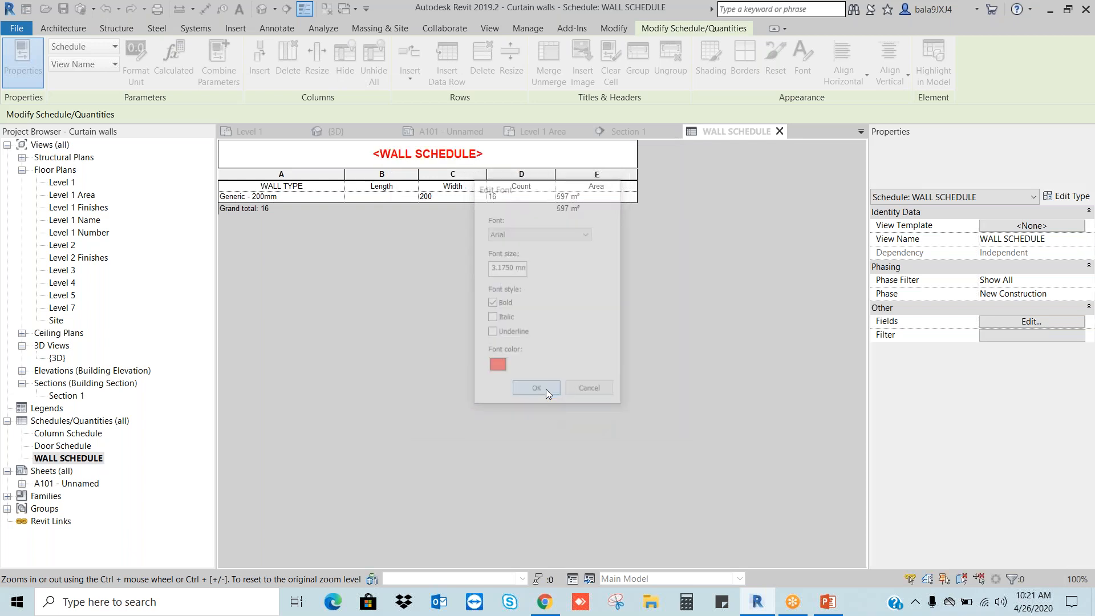
double_click(70, 483)
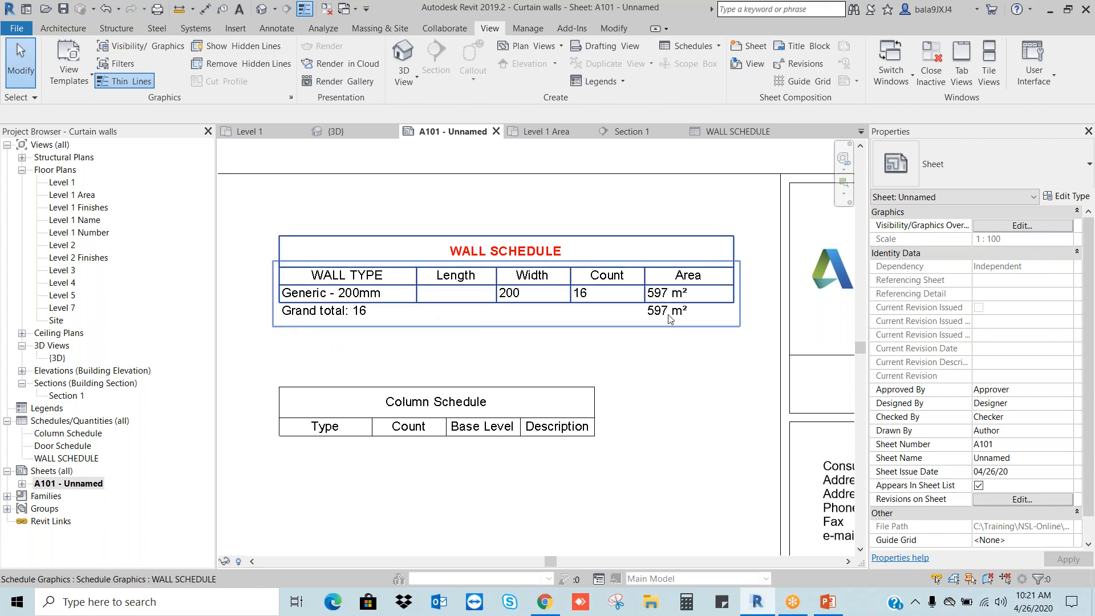
- Turn off grand totals in the wall schedule's sorting and grouping settings, and return to sheet A101
double_click(77, 459)
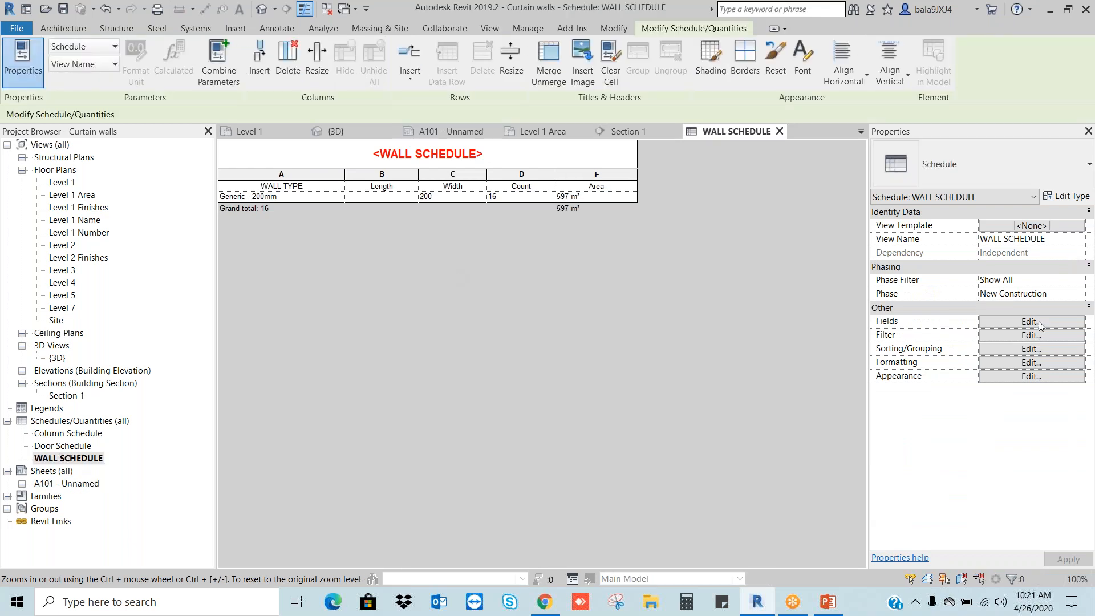
click(1039, 323)
click(495, 252)
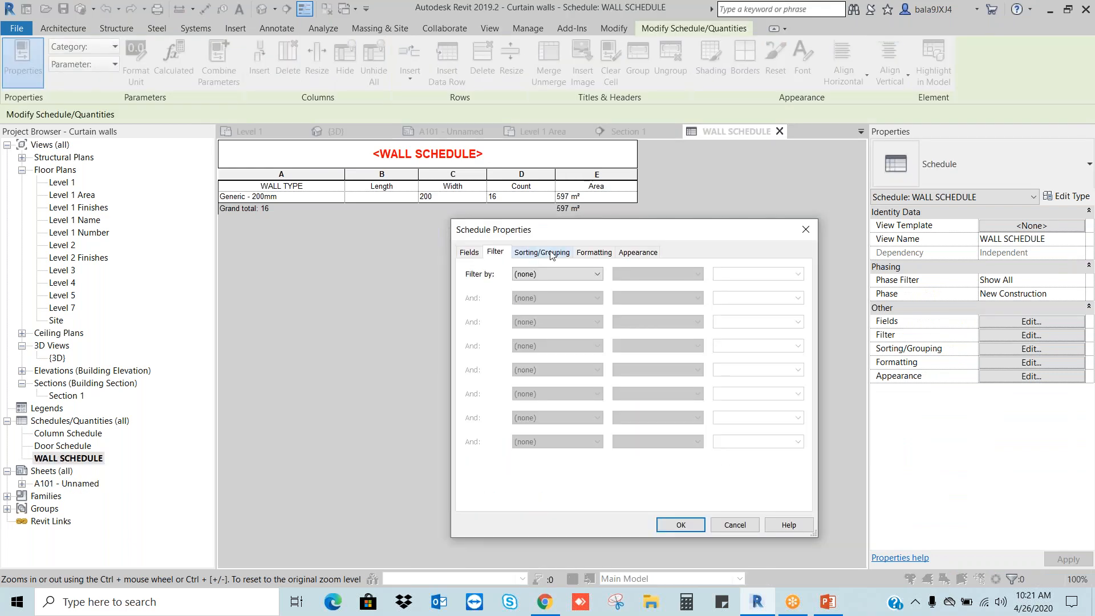
click(551, 253)
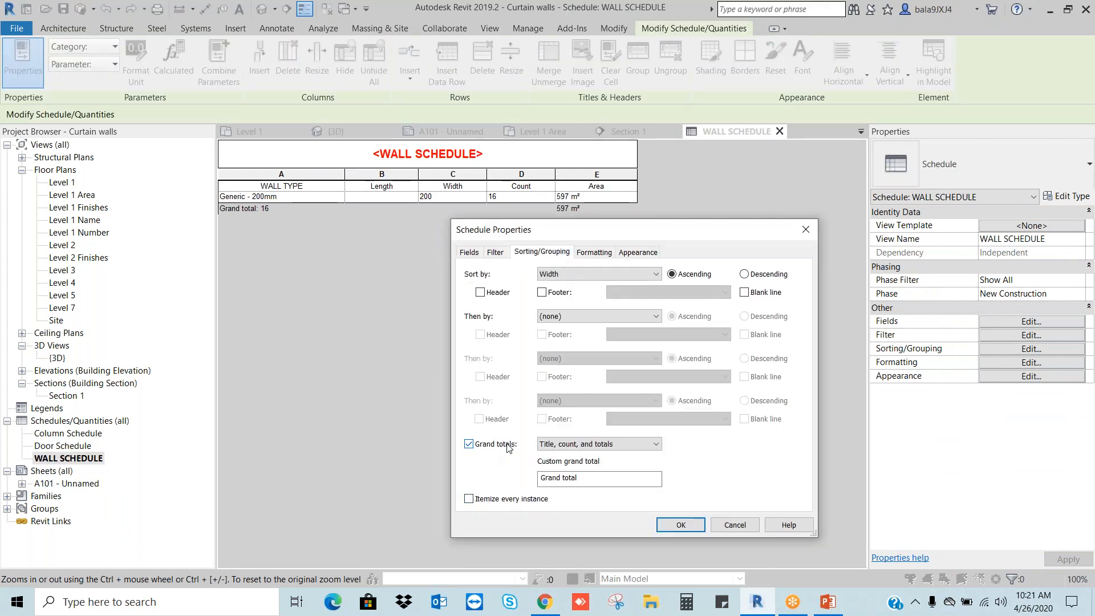
click(468, 444)
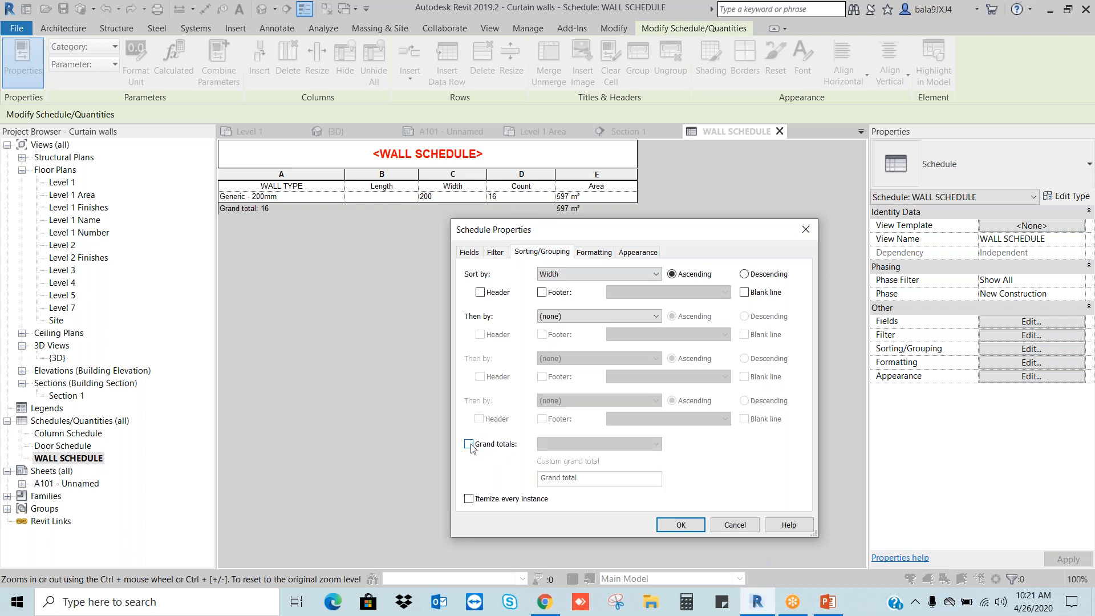
click(681, 524)
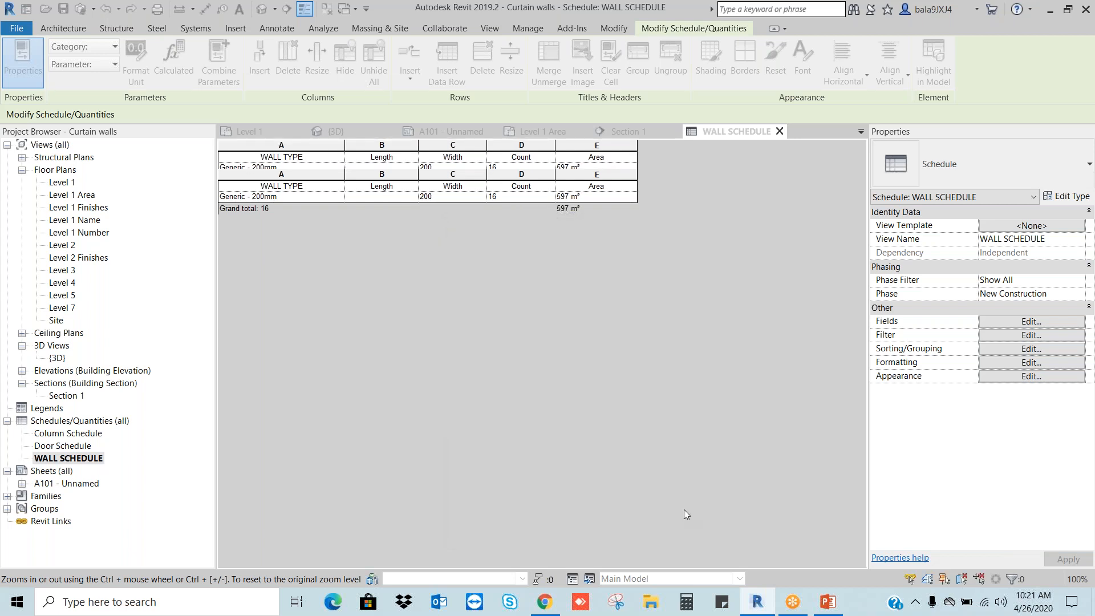
double_click(83, 484)
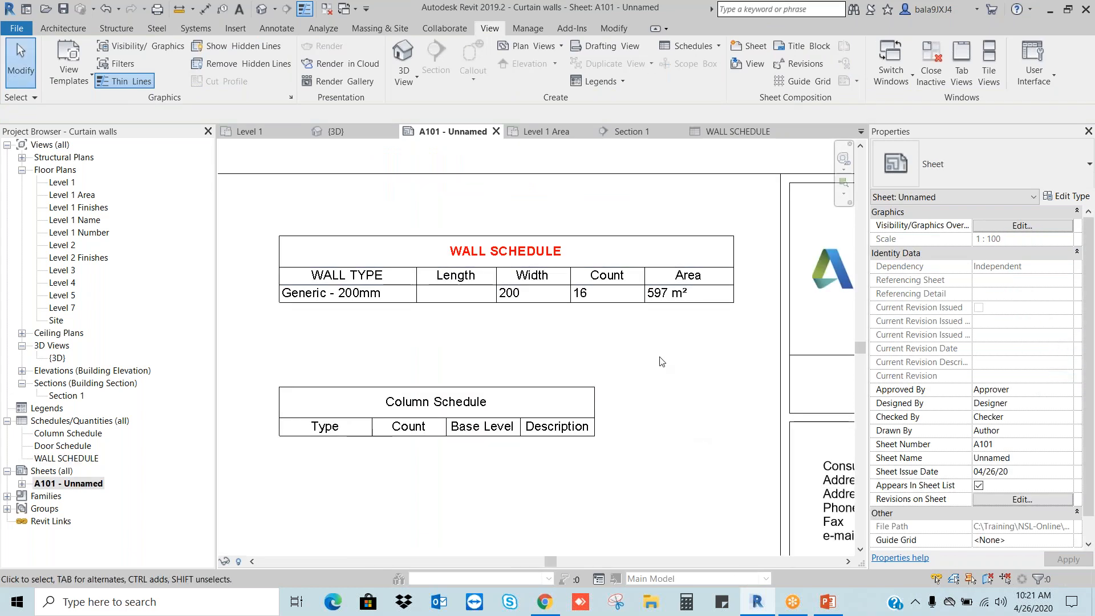
- Review the whole layout of sheet A101, including the wall and column schedules placed on it
scroll(661, 361, down, 1)
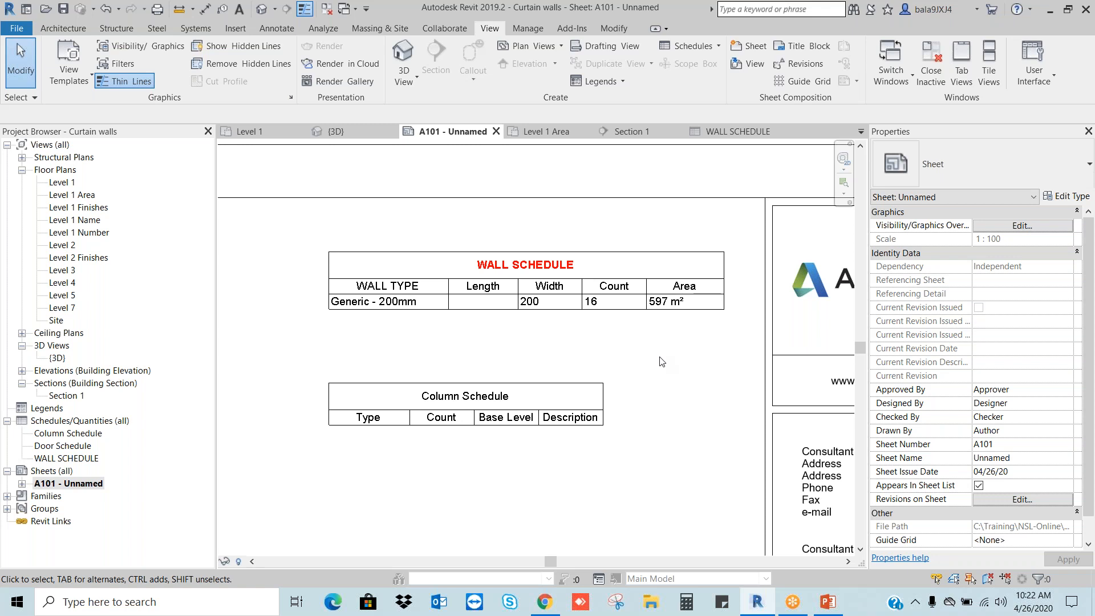
key(z)
key(a)
key(z)
key(r)
drag(579, 158, 731, 248)
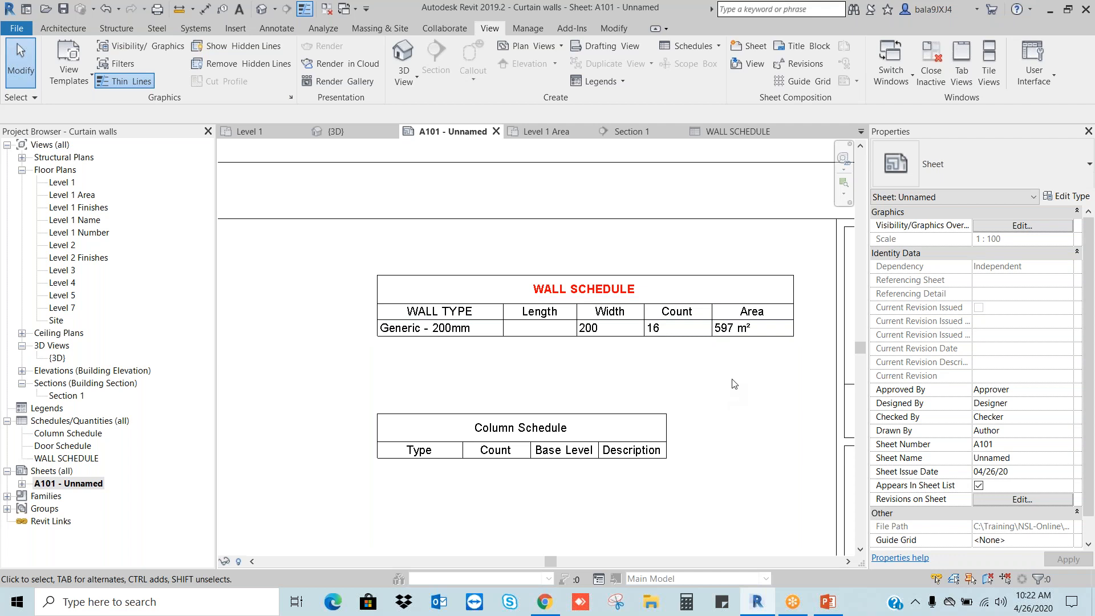
key(z)
key(a)
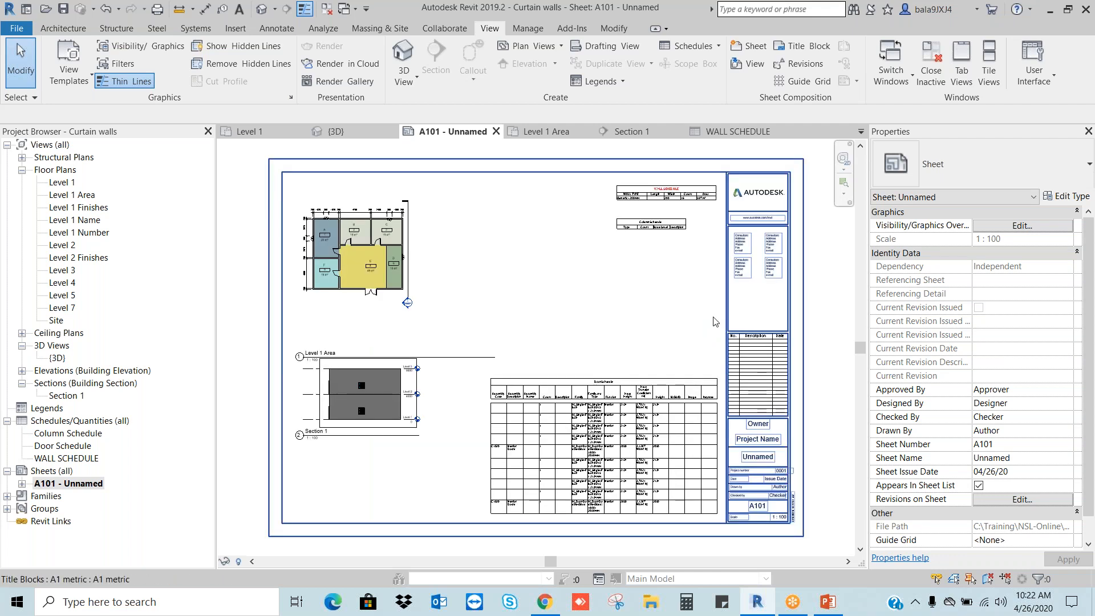
click(666, 231)
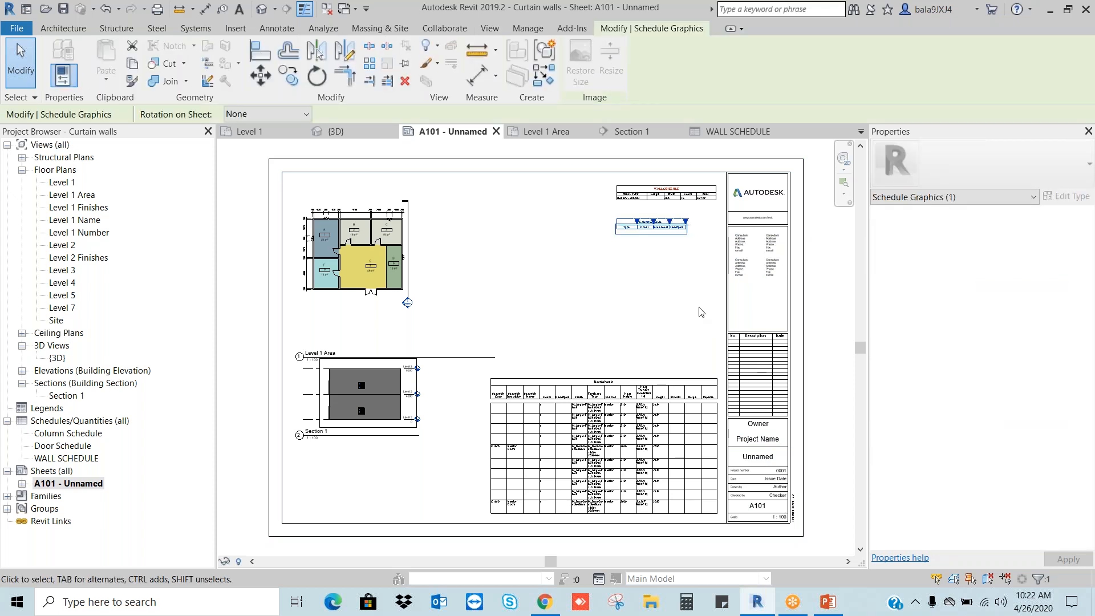
click(662, 294)
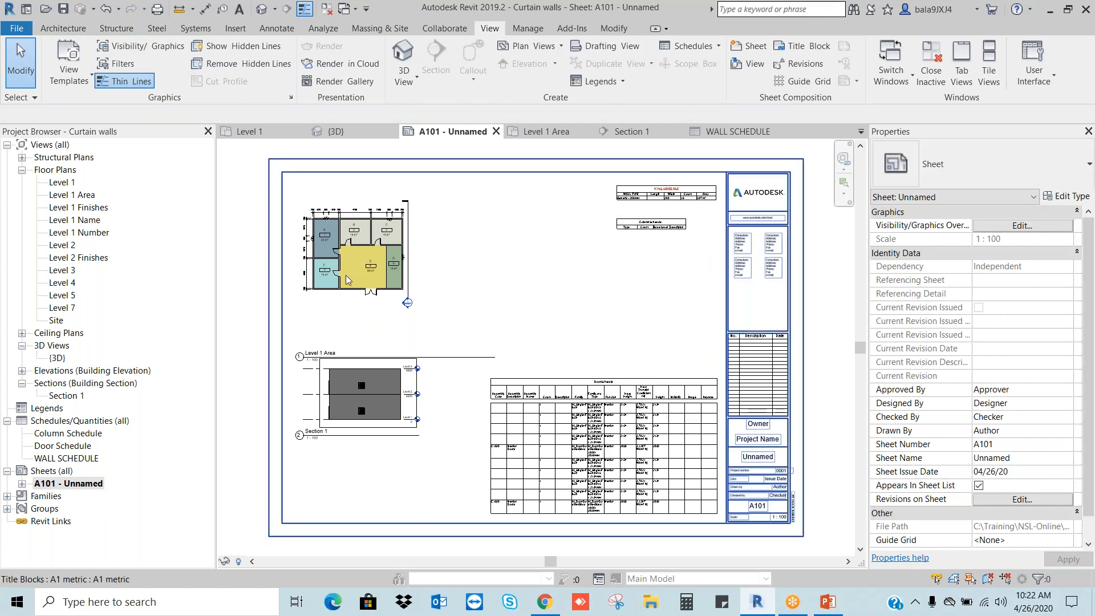
- Delete the Column Schedule from sheet A101
scroll(653, 197, up, 7)
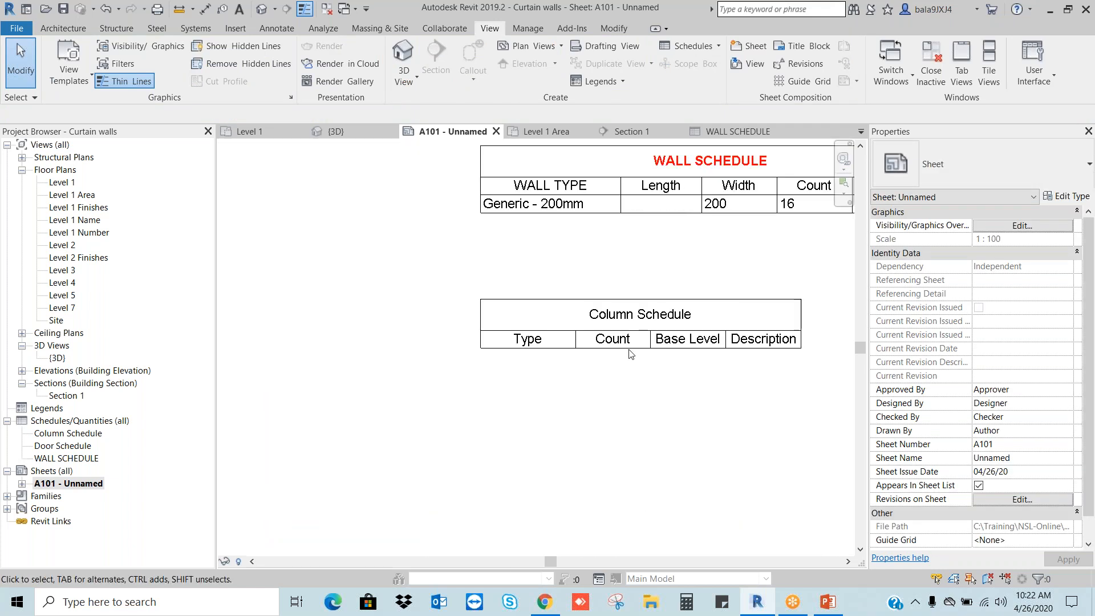
scroll(631, 353, down, 4)
scroll(373, 347, up, 3)
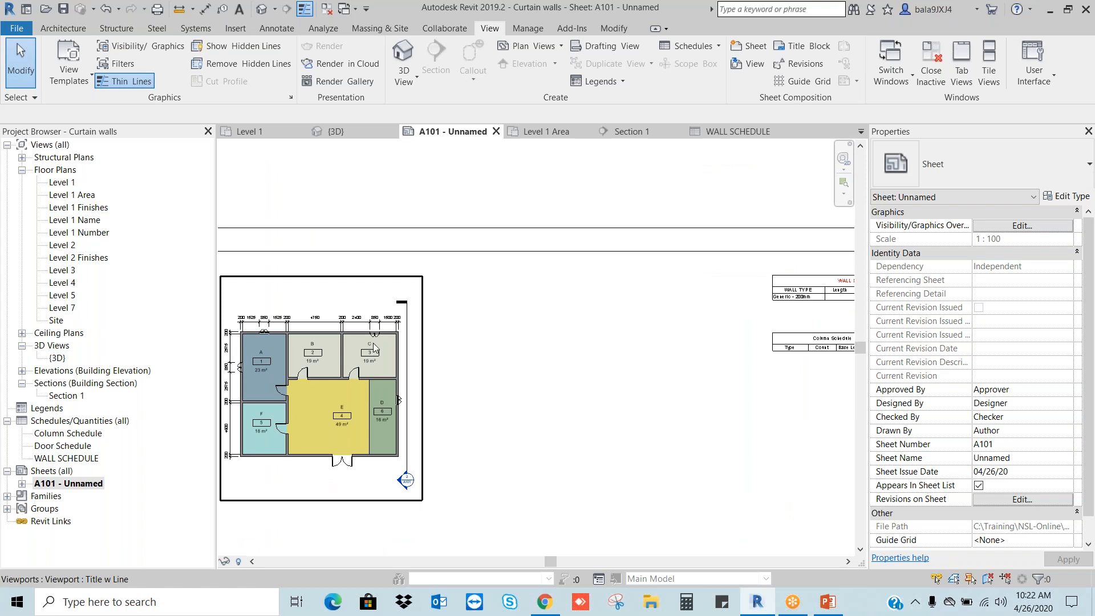
scroll(528, 383, down, 3)
scroll(570, 372, up, 5)
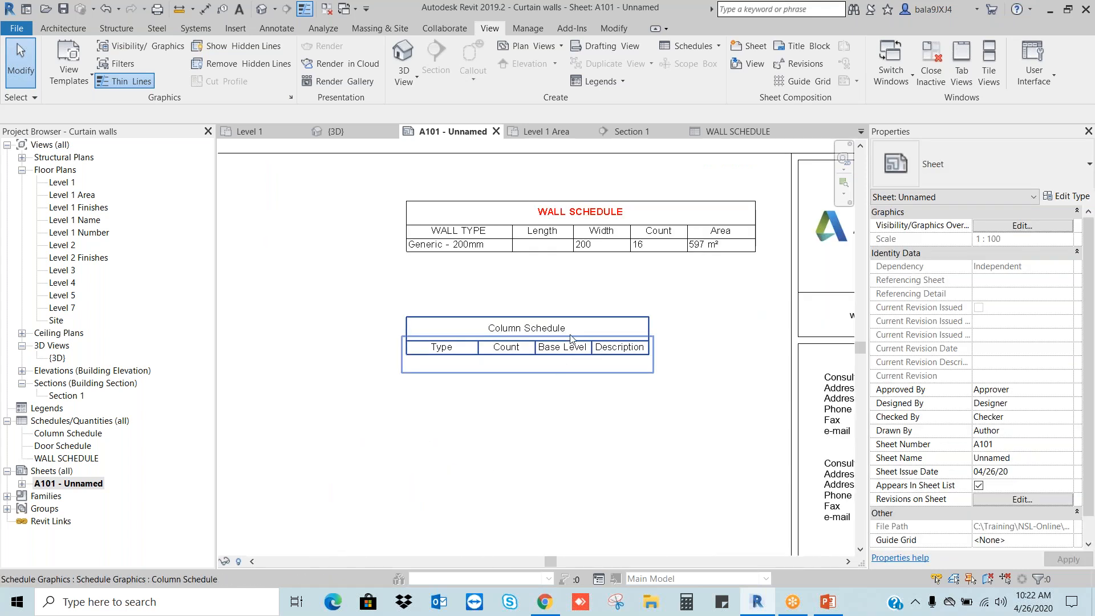
click(570, 337)
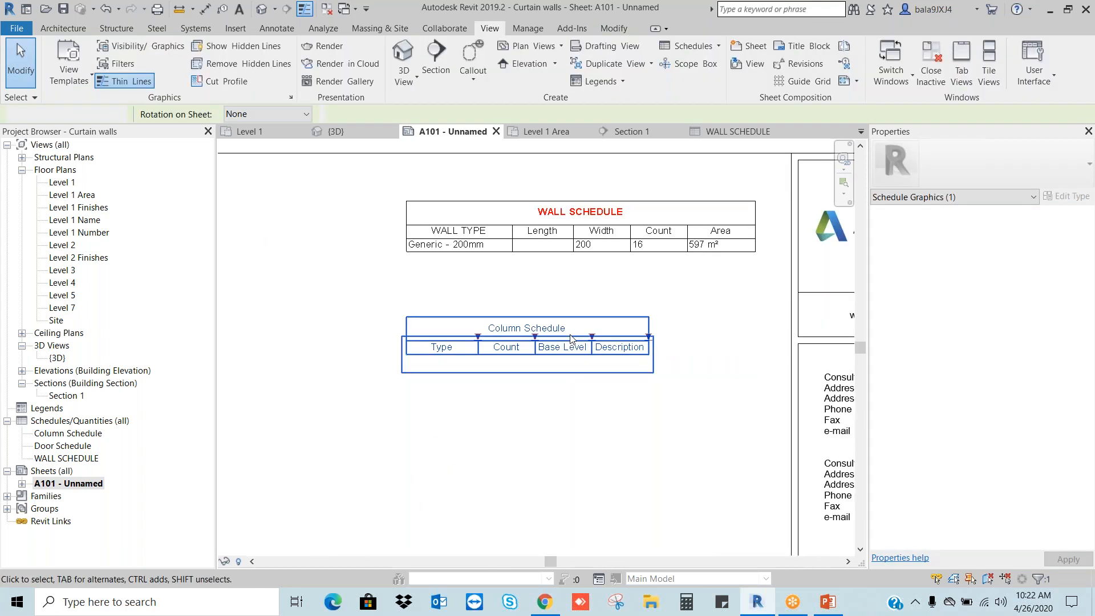
key(Delete)
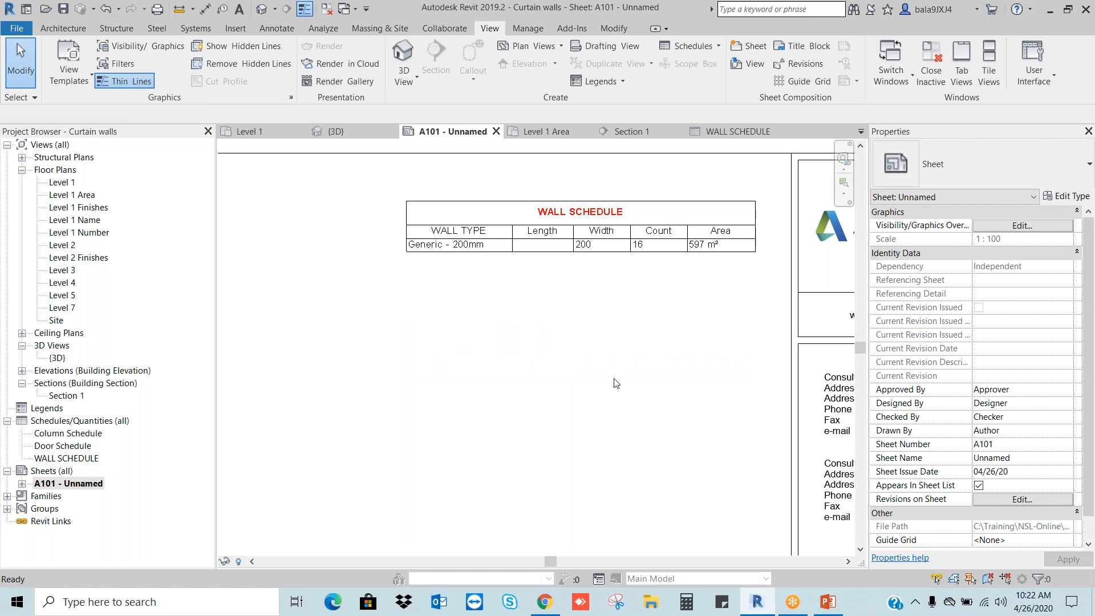
- Widen the Assembly Code and Assembly Description columns of the Door Schedule placed on the sheet
scroll(616, 383, down, 4)
scroll(644, 454, up, 5)
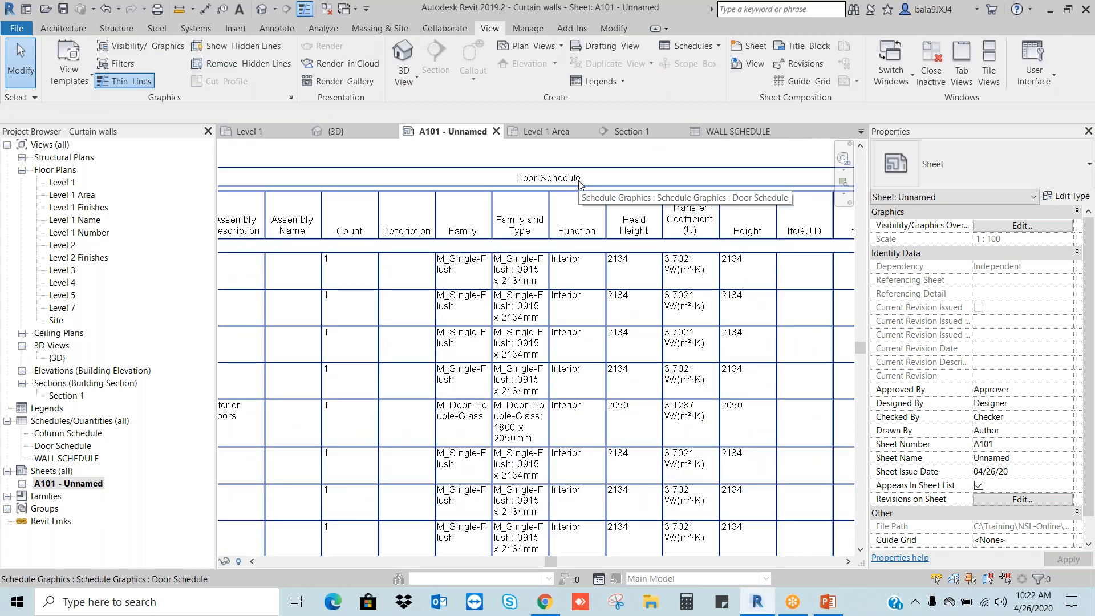
scroll(579, 183, up, 4)
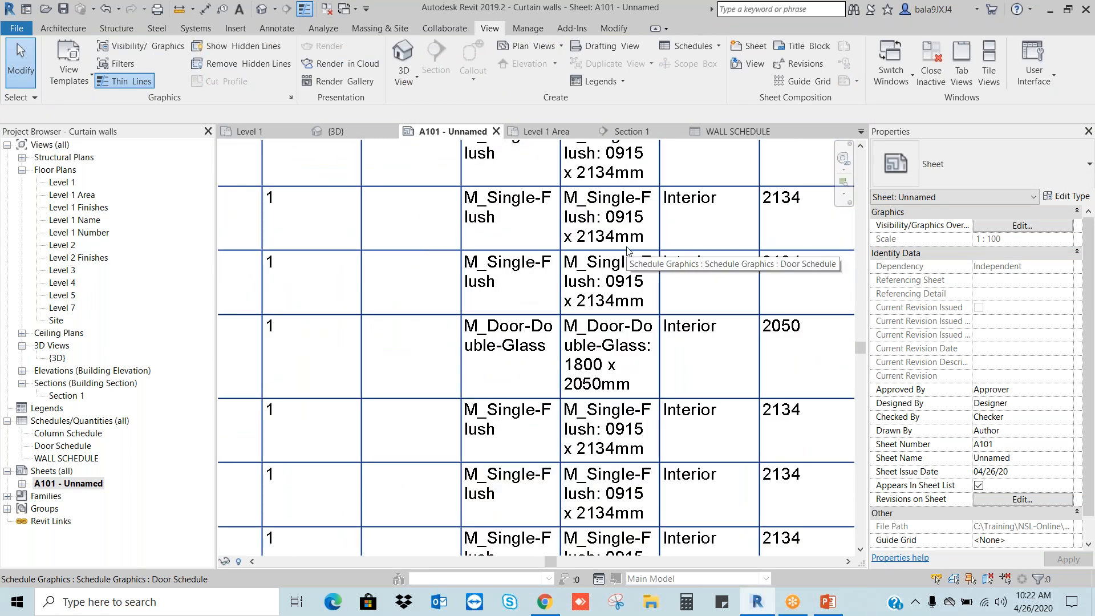
scroll(627, 250, down, 6)
click(611, 195)
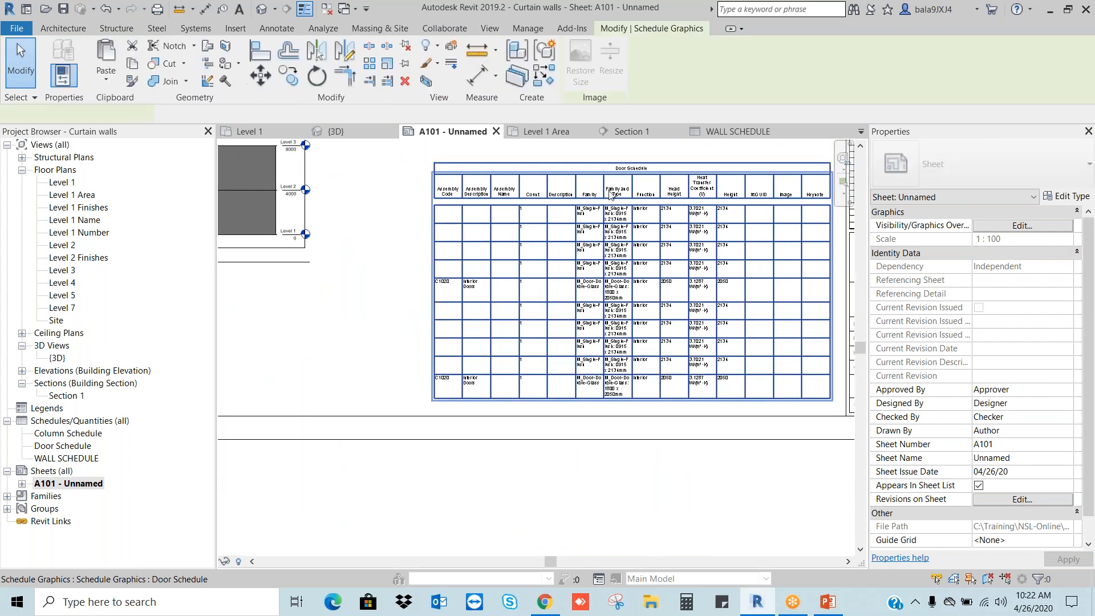
scroll(610, 194, up, 2)
middle_drag(556, 301, 562, 382)
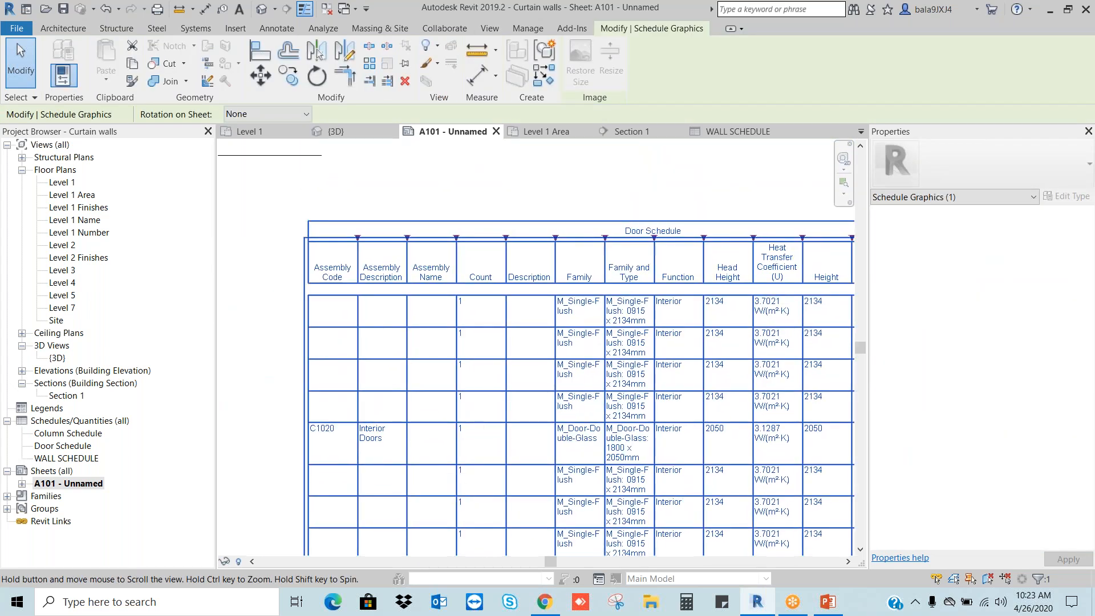
drag(349, 224, 452, 240)
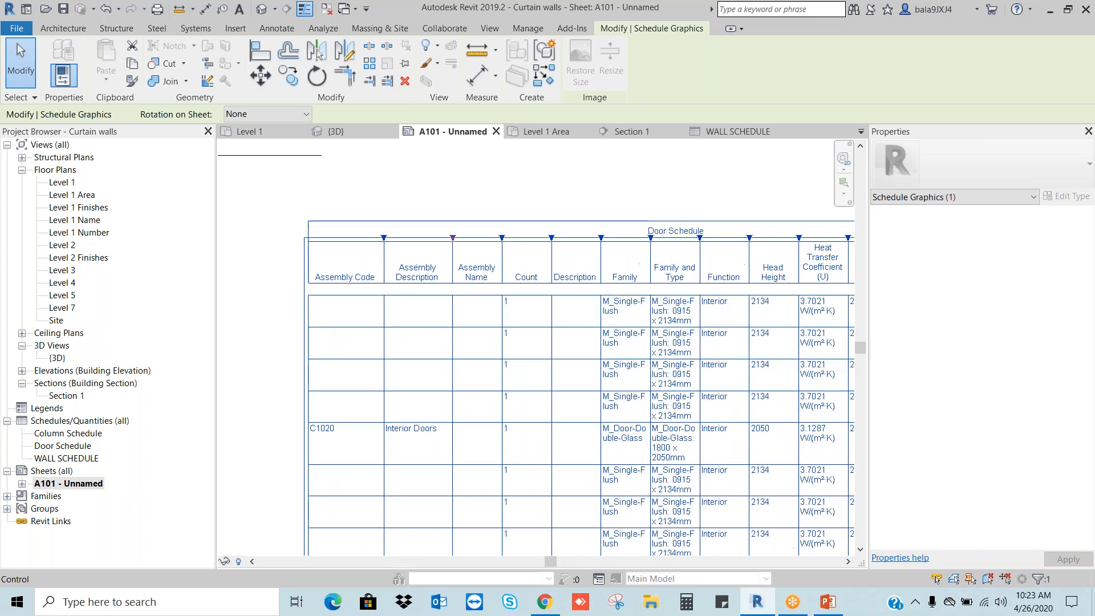
- Open the Door Schedule and delete its Assembly Code, Assembly Description and Assembly Name columns
double_click(78, 445)
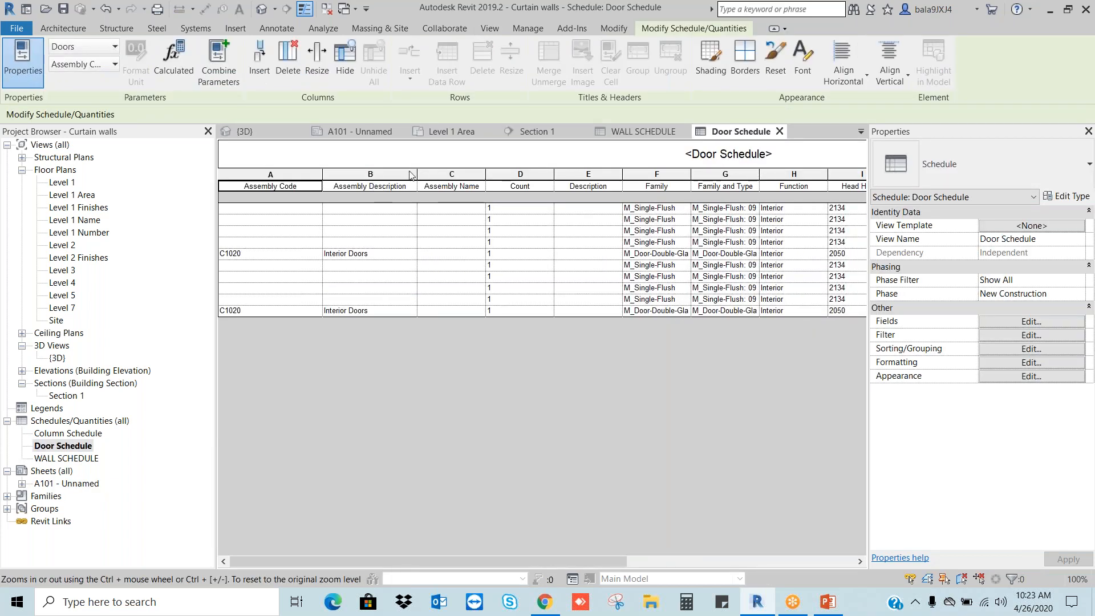
drag(445, 174, 226, 180)
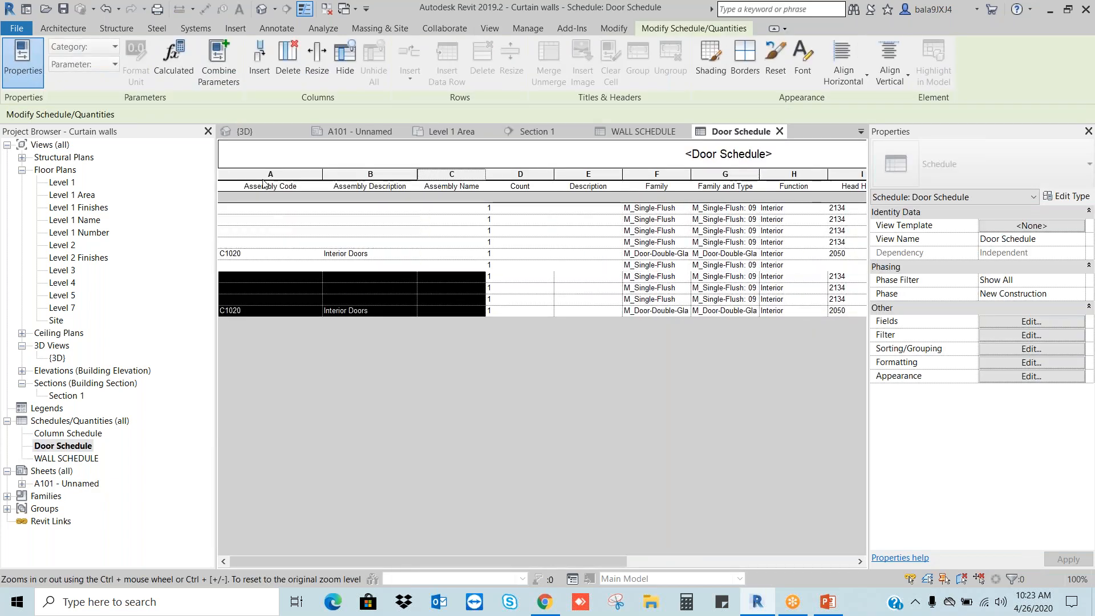
right_click(316, 207)
click(343, 323)
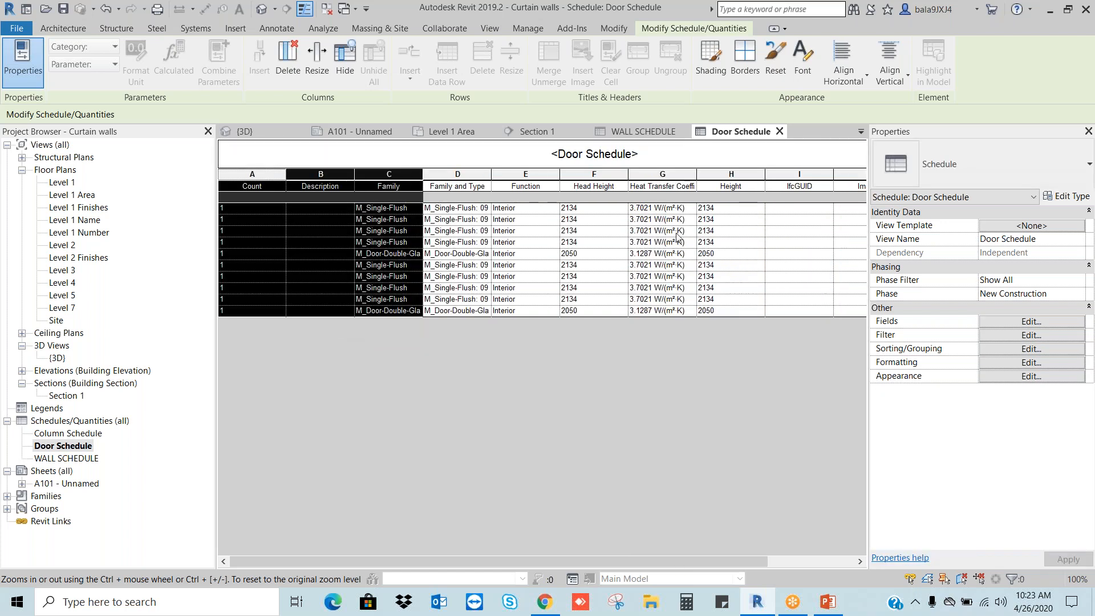
- Delete the IfcGUID and Description columns from the Door Schedule
click(799, 177)
mouse_move(736, 561)
mouse_down()
mouse_move(795, 562)
mouse_move(735, 562)
mouse_up()
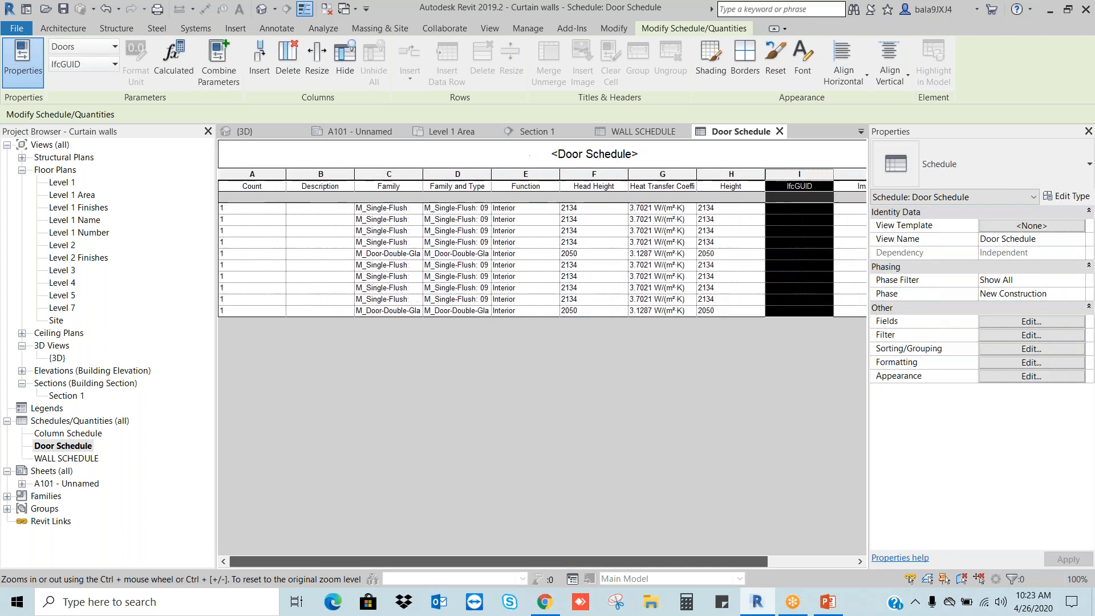
right_click(810, 182)
click(866, 327)
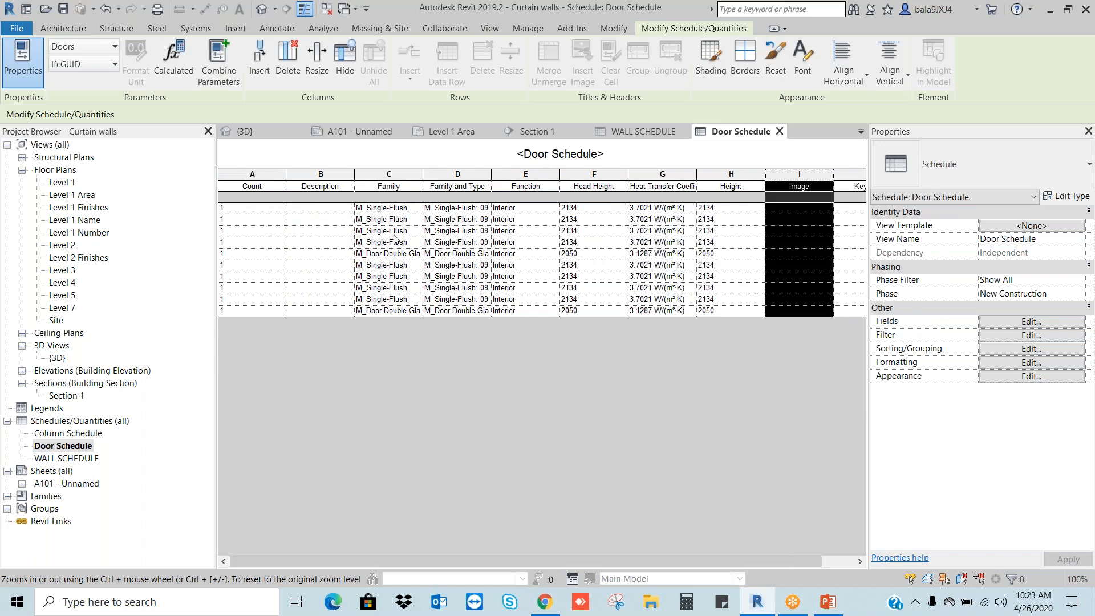
click(320, 174)
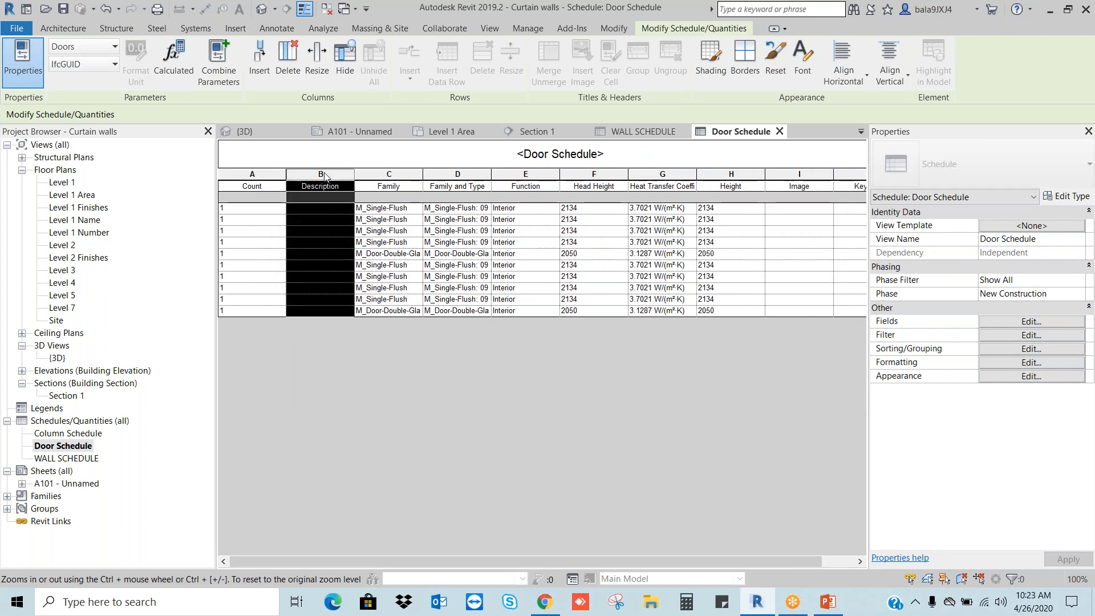
right_click(324, 175)
click(374, 321)
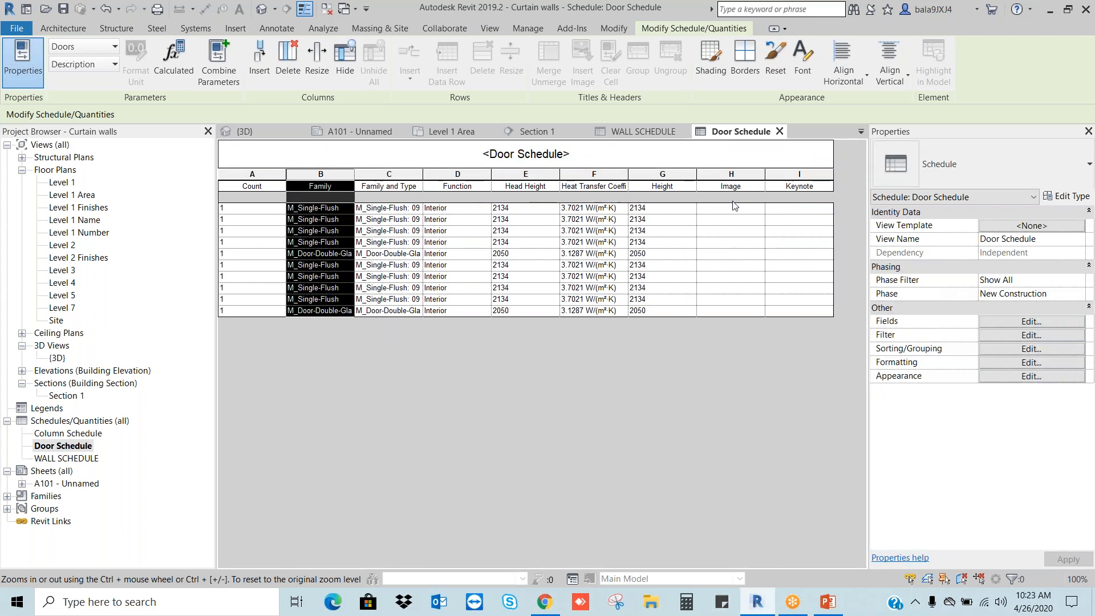
- Delete the Image and Keynote columns from the Door Schedule, and check the schedule on sheet A101
drag(732, 174, 799, 175)
right_click(798, 175)
click(890, 345)
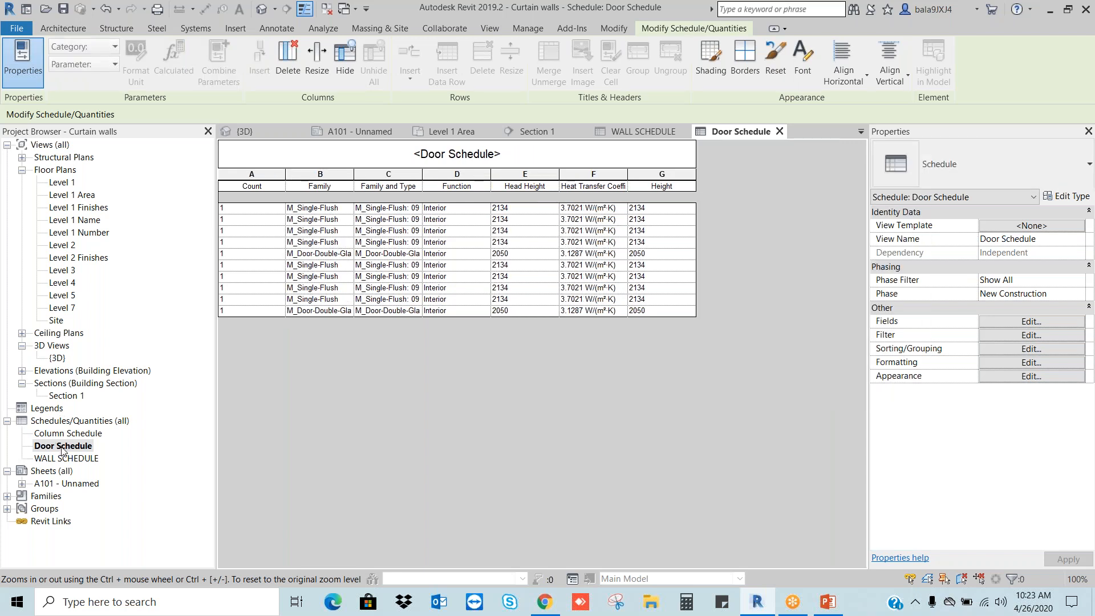
double_click(71, 483)
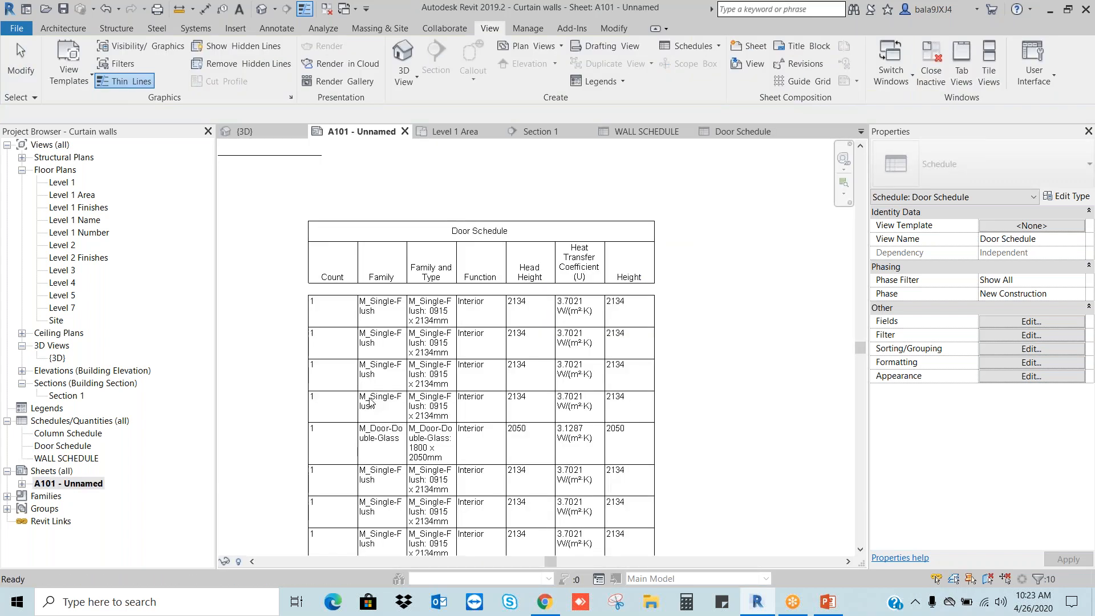
click(655, 279)
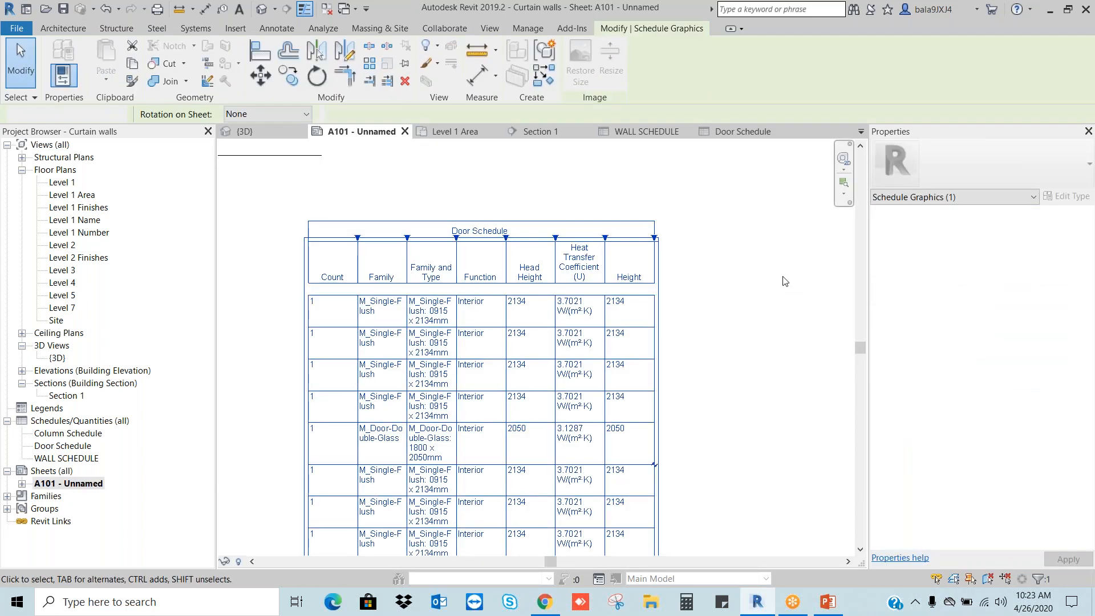
click(781, 281)
- Turn off the blank row before data in the Door Schedule's appearance settings, keeping the default text styles, and return to sheet A101
click(73, 446)
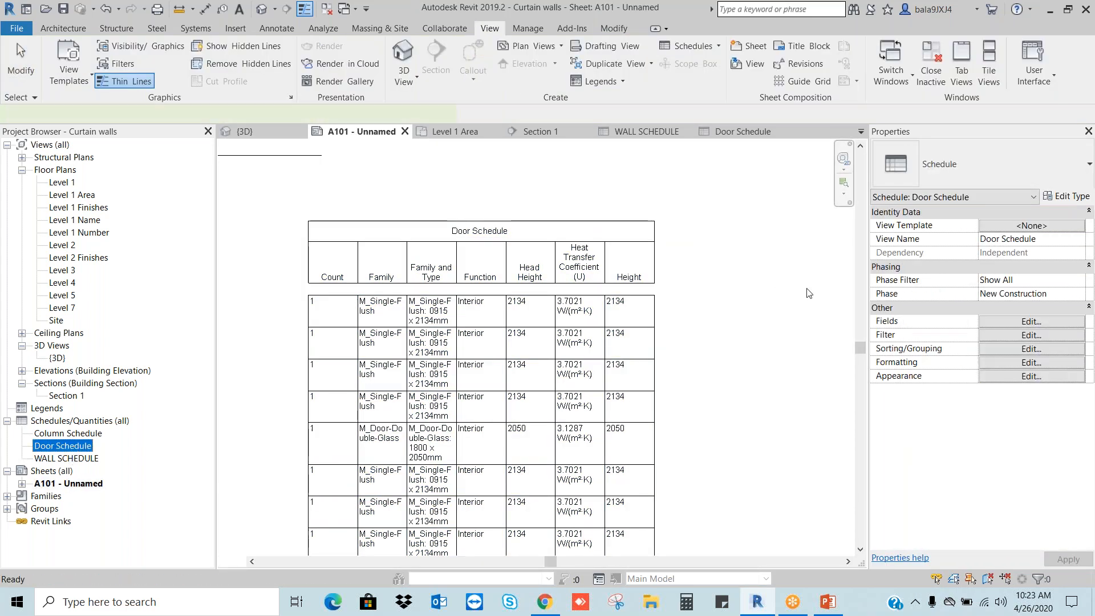
click(1037, 378)
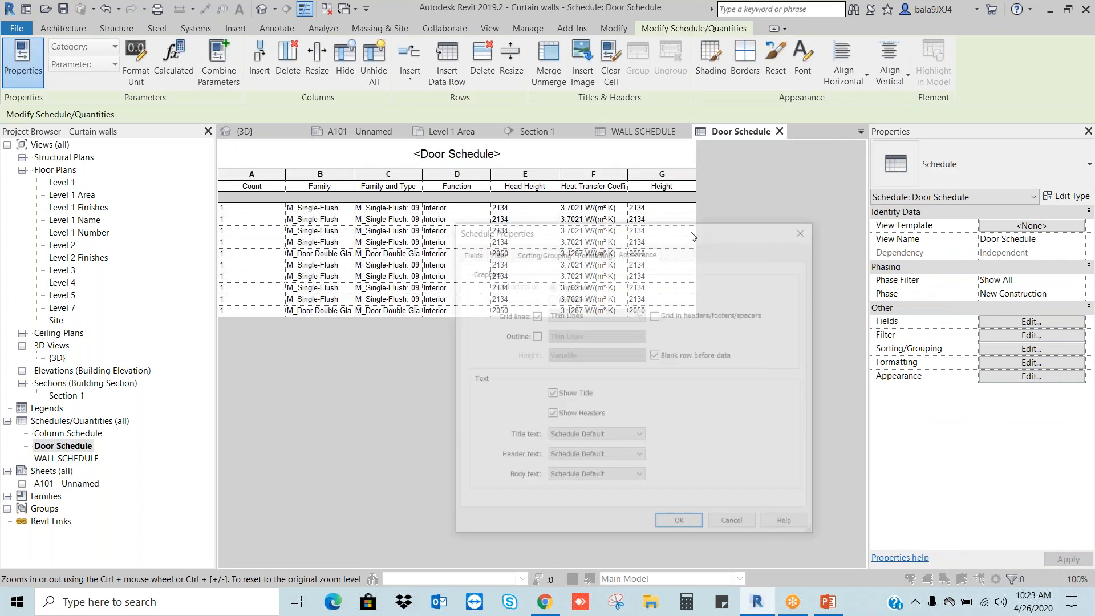
click(593, 436)
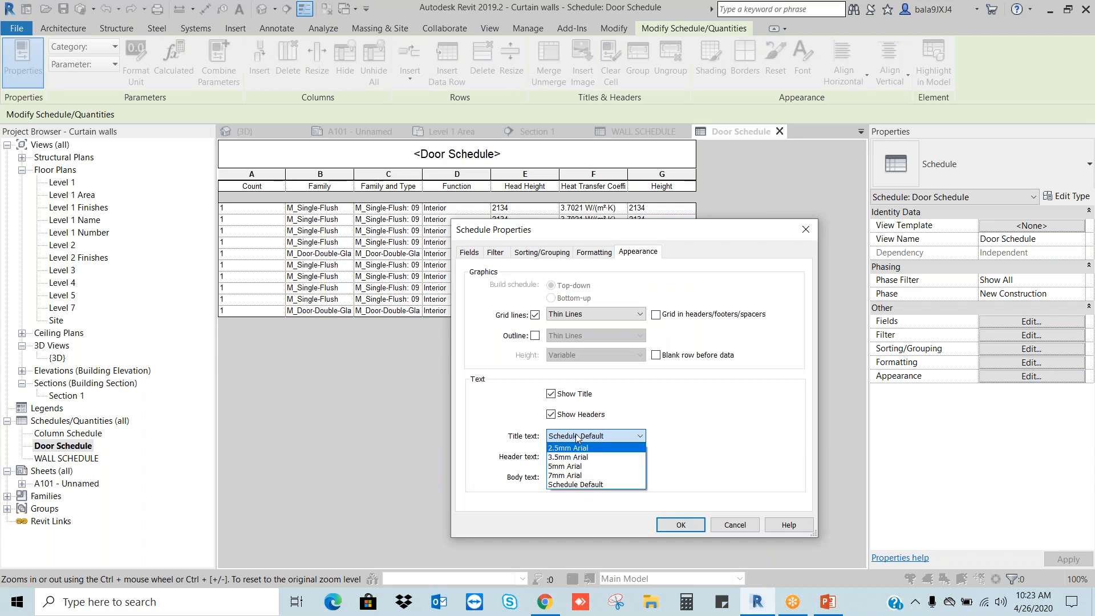
click(507, 445)
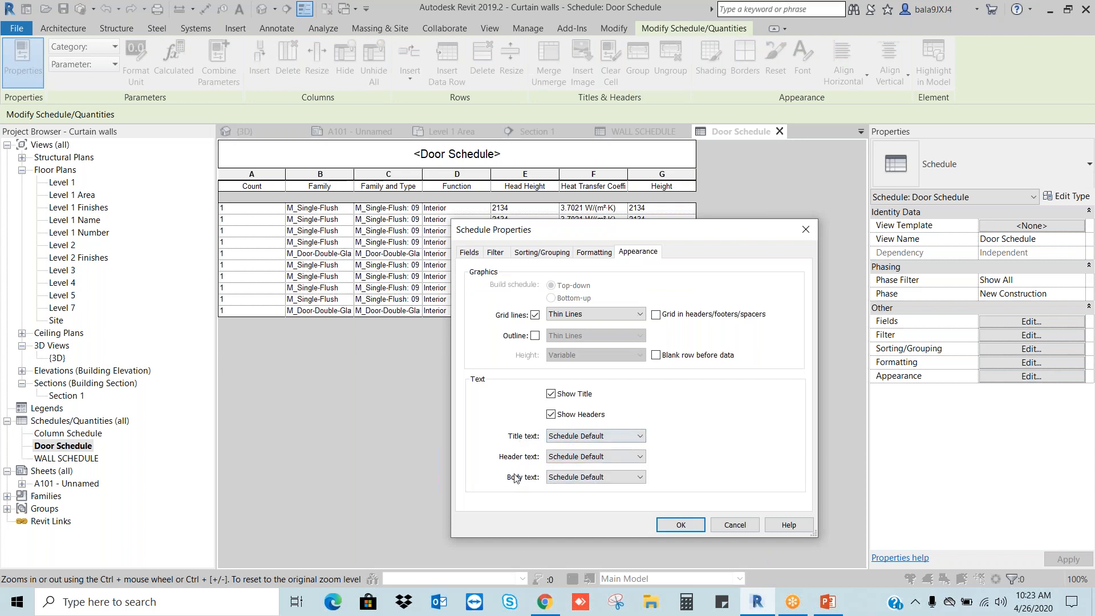
click(595, 478)
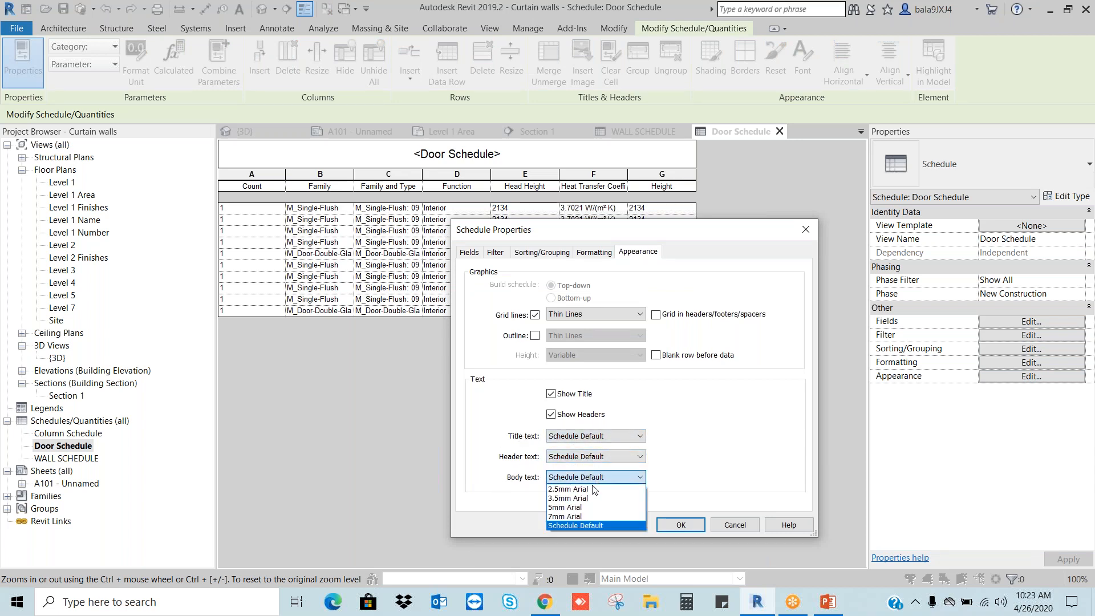
click(704, 410)
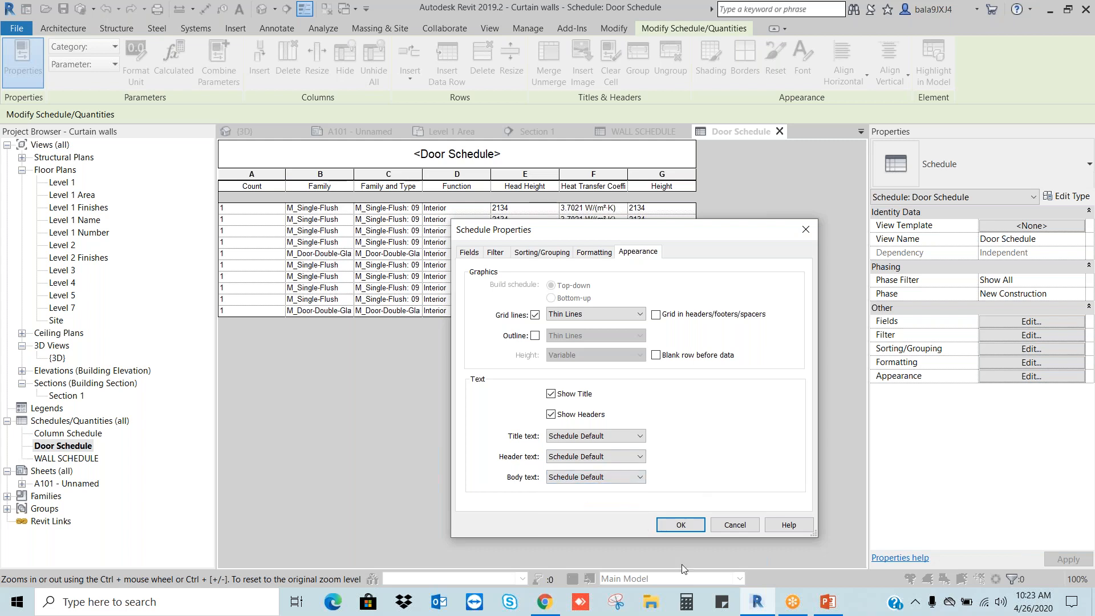
click(681, 525)
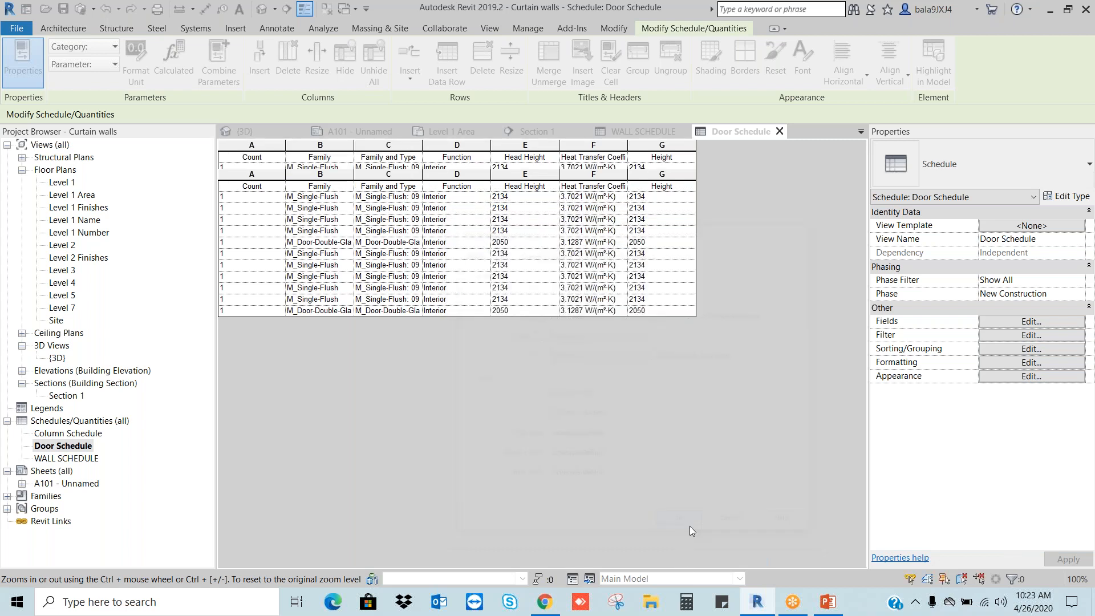
double_click(67, 485)
- Widen the columns of the Door Schedule placed on sheet A101, including Height and Heat Transfer Coefficient (U)
click(658, 250)
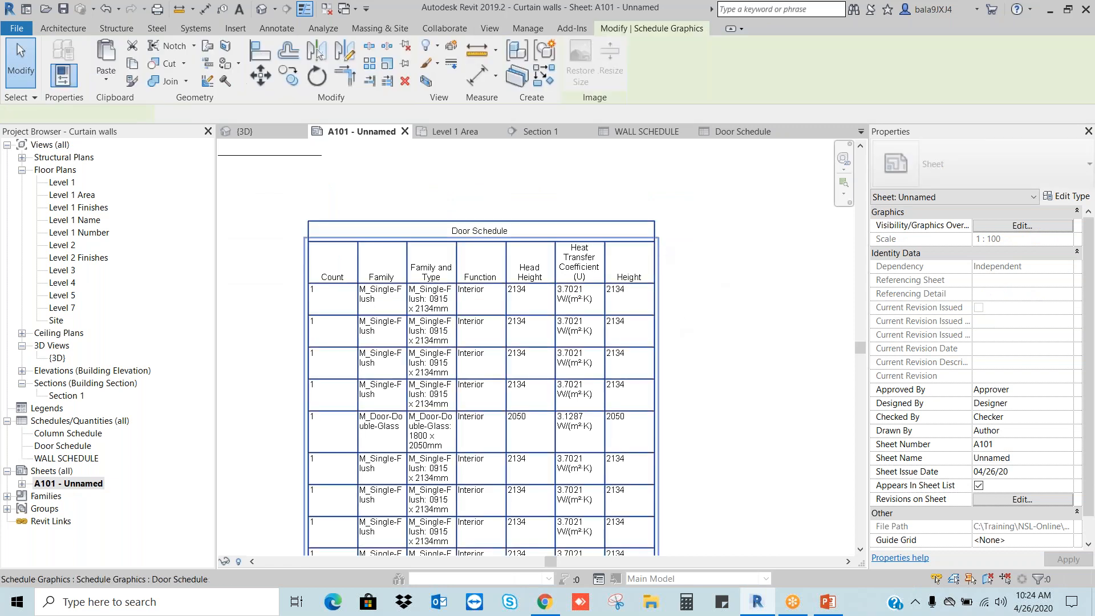
drag(654, 237, 768, 237)
drag(605, 237, 699, 237)
scroll(656, 228, down, 3)
mouse_move(599, 225)
mouse_down()
mouse_move(654, 223)
mouse_move(617, 224)
mouse_up()
mouse_move(550, 224)
mouse_down()
mouse_move(586, 224)
mouse_move(540, 224)
mouse_up()
click(542, 190)
- Move the Door Schedule to the lower right of the sheet's drawing area, next to the title block
middle_click(663, 402)
middle_click(663, 402)
scroll(664, 404, up, 2)
scroll(664, 407, down, 2)
click(595, 350)
drag(595, 350, 557, 394)
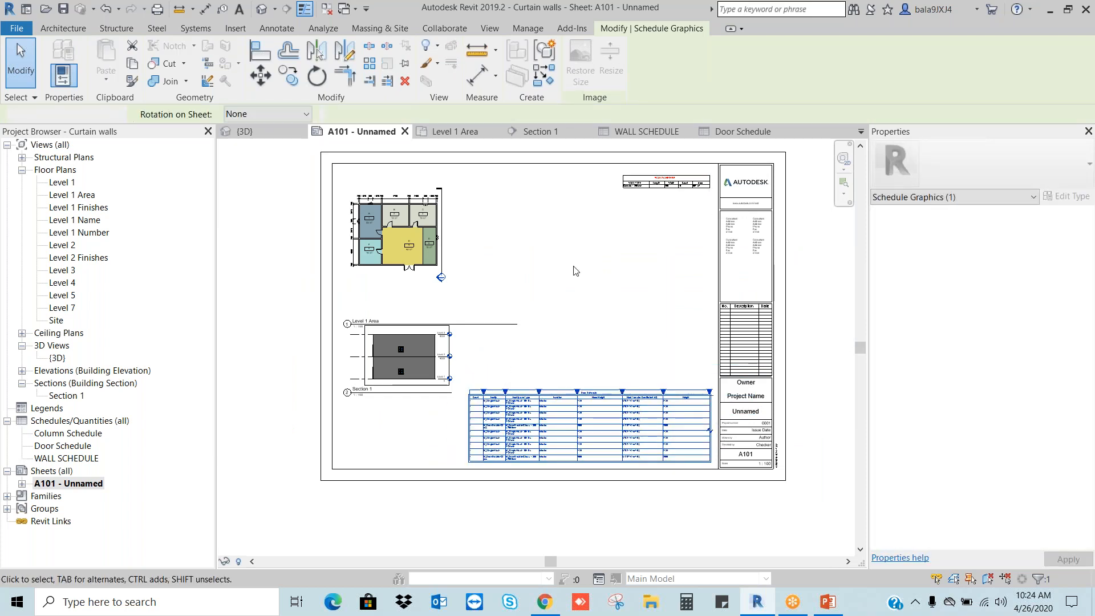
click(573, 266)
middle_click(573, 267)
middle_click(574, 266)
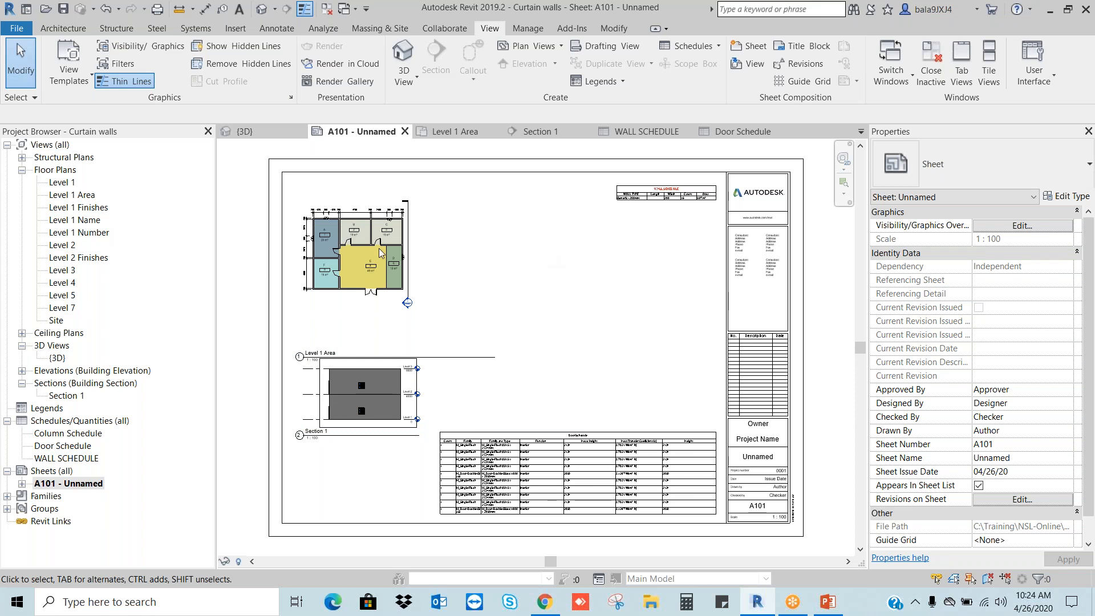
- Create a rectangular callout around the double entrance door and the adjoining wall corner on the Level 1 Area floor plan
double_click(85, 195)
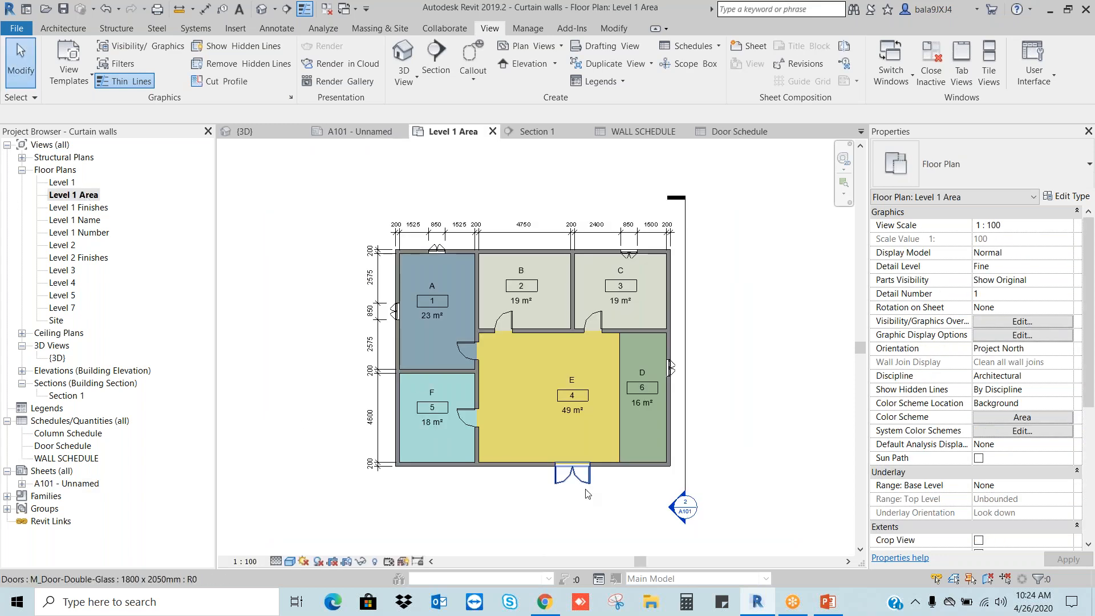
scroll(582, 496, up, 2)
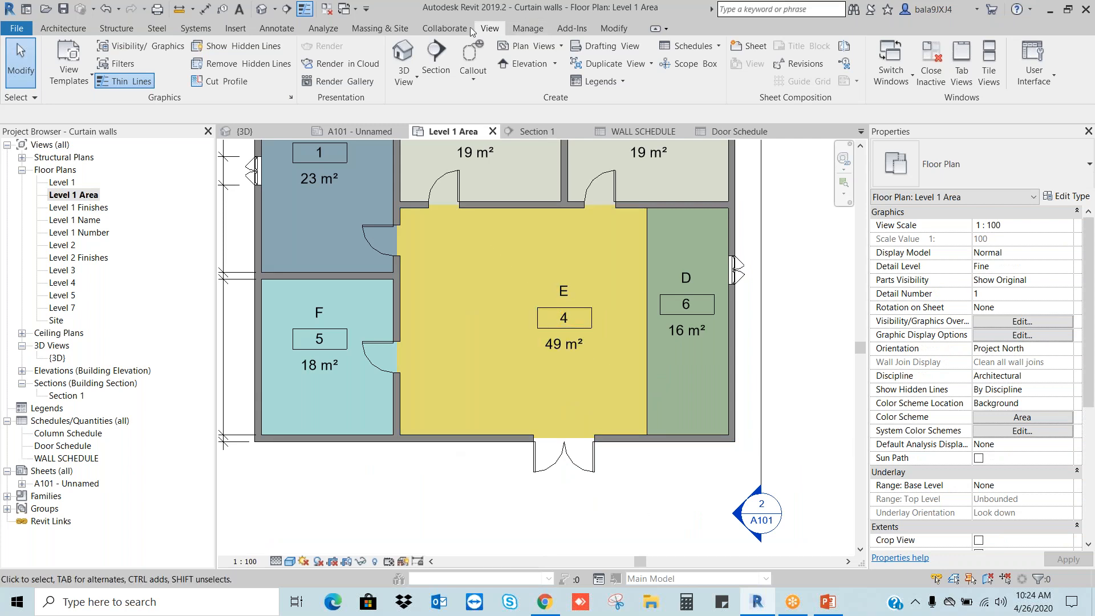
click(473, 78)
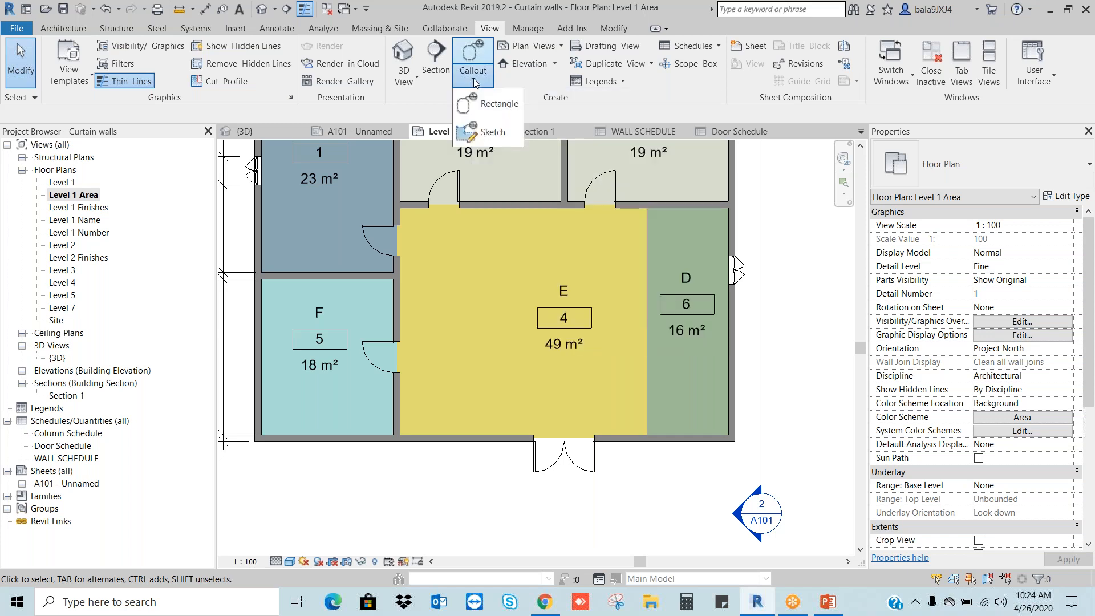
click(489, 103)
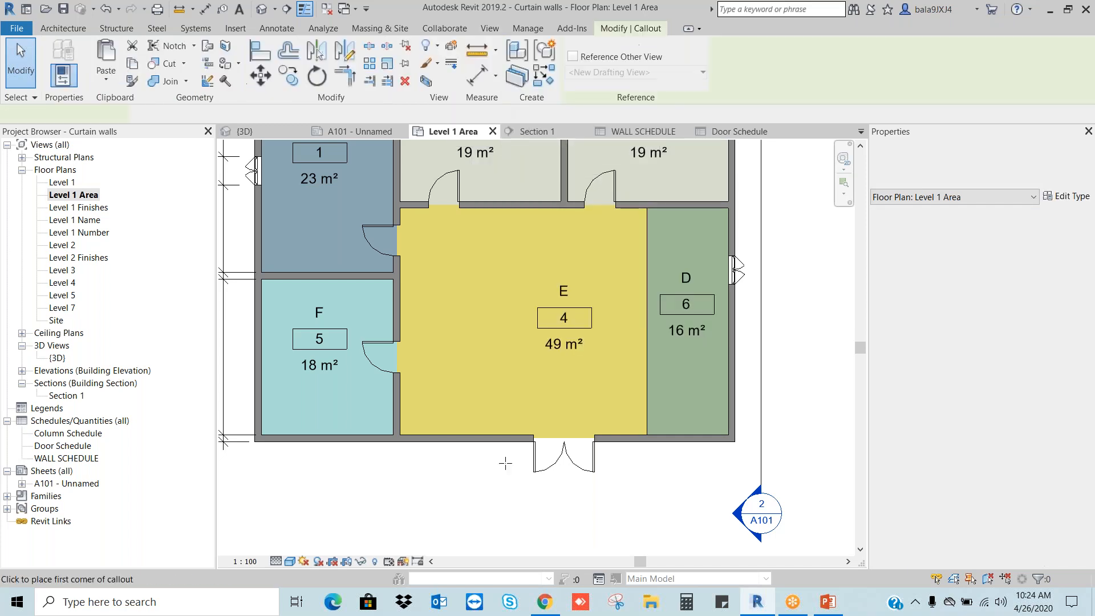
click(457, 387)
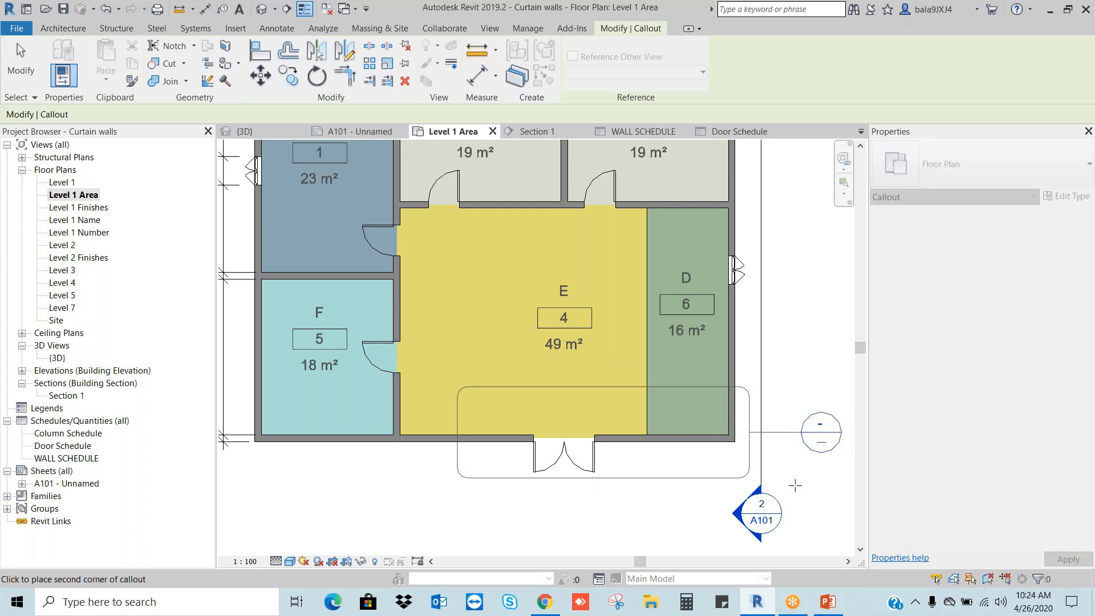
click(793, 500)
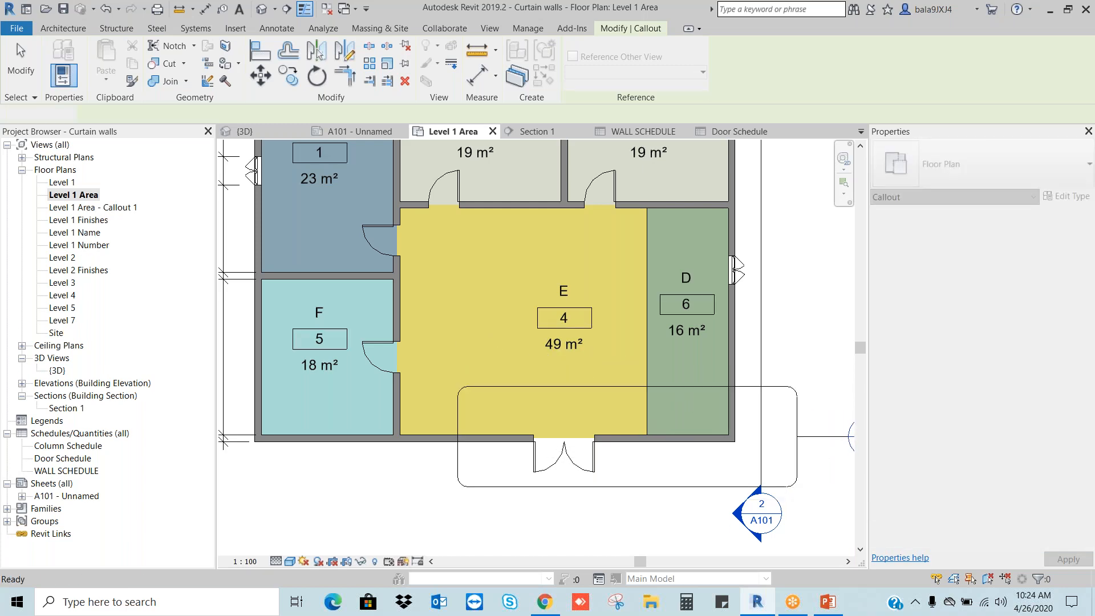
scroll(402, 340, down, 3)
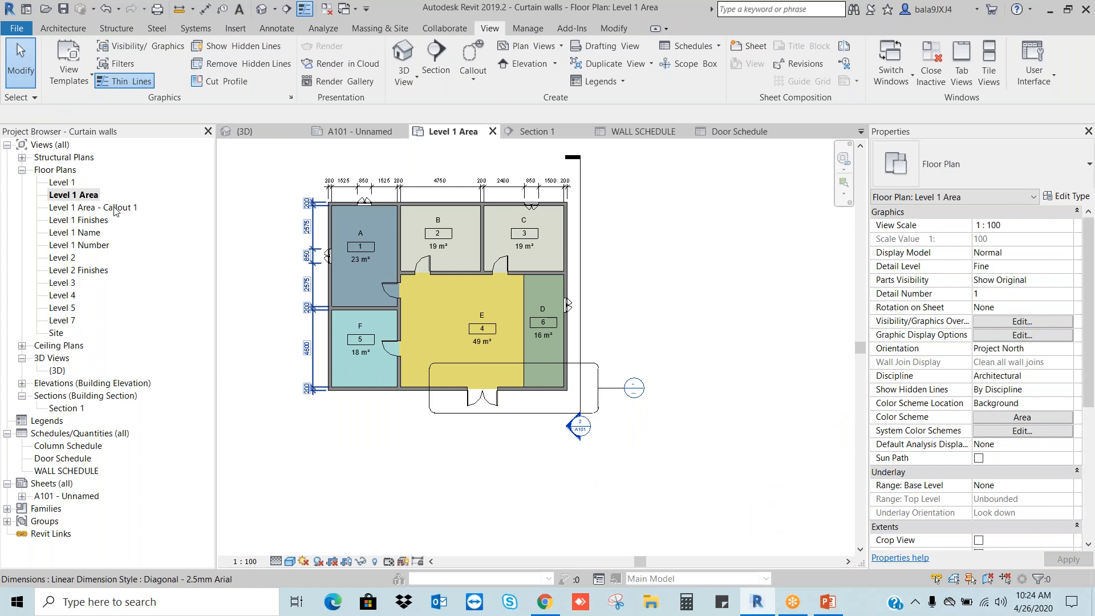
- View Level 1 Area - Callout 1 and place it on sheet A101 between the wall schedule and the Door Schedule
click(97, 208)
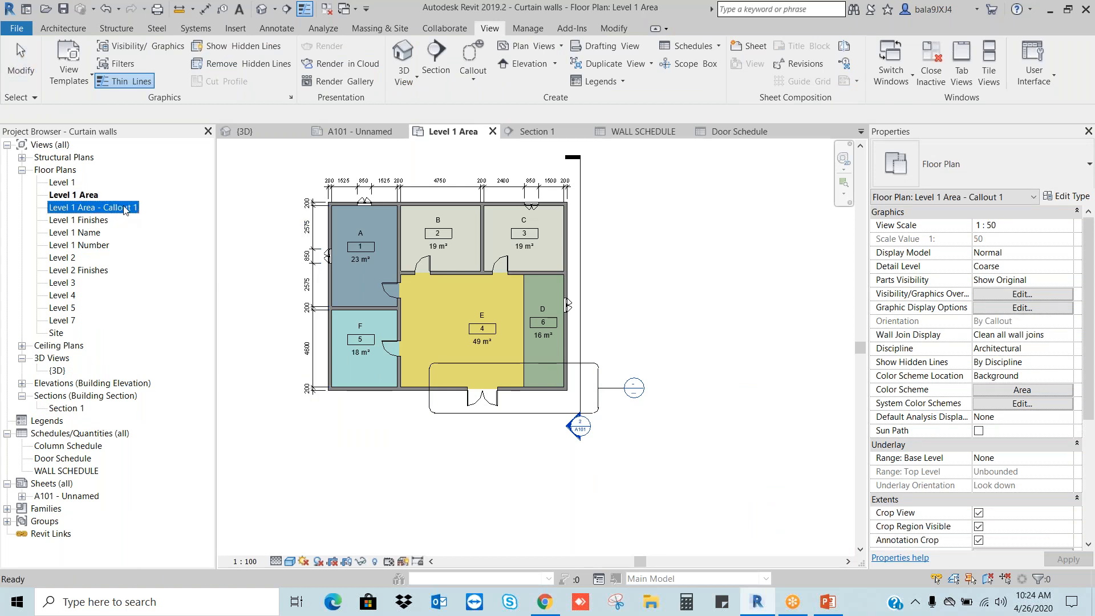
double_click(125, 208)
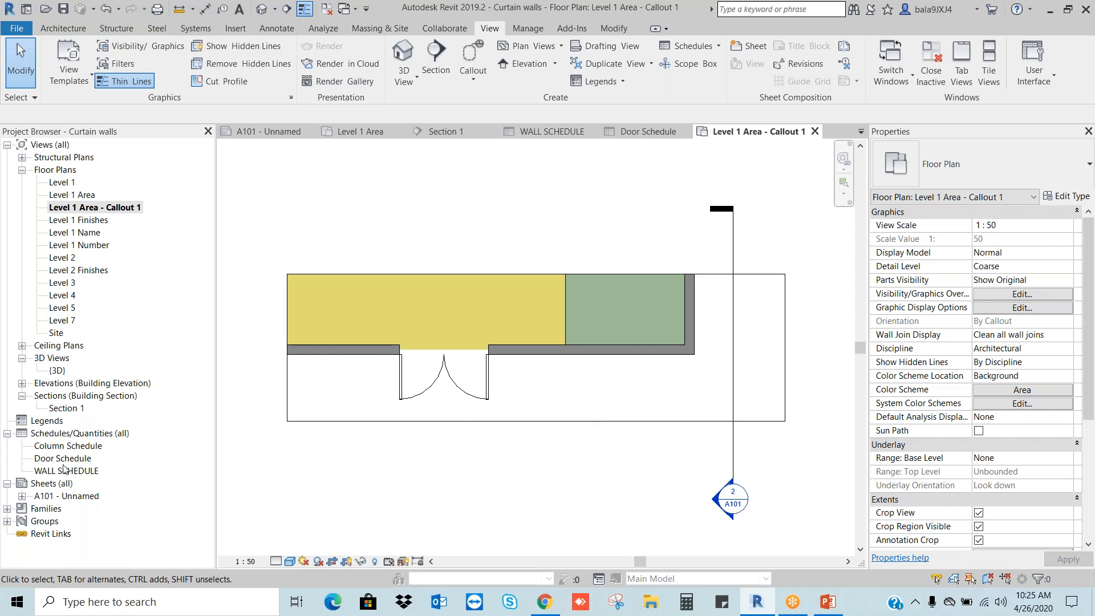
double_click(64, 496)
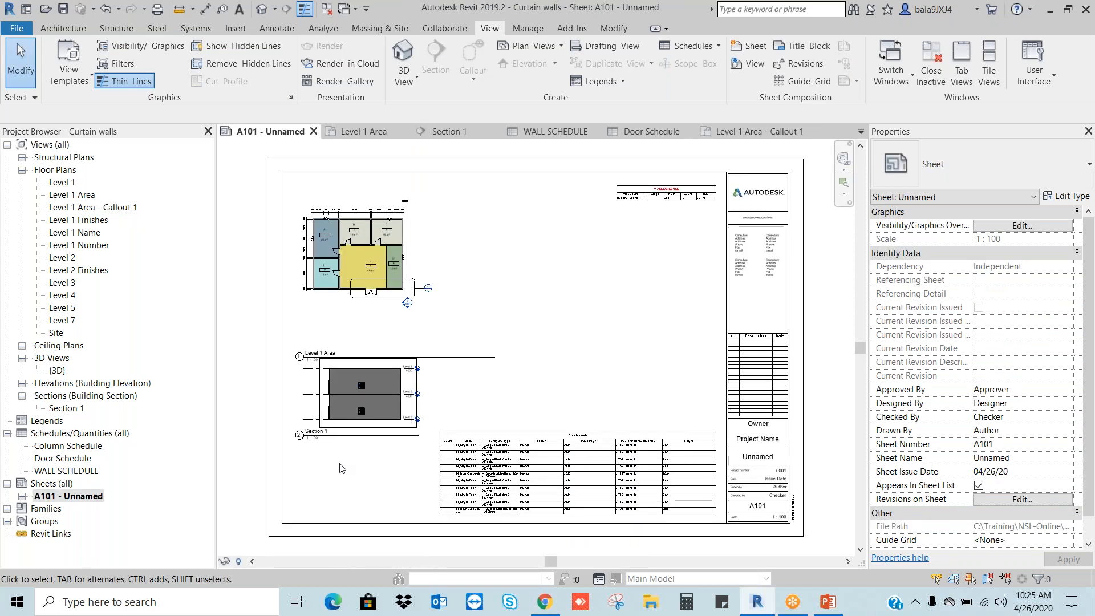
click(114, 207)
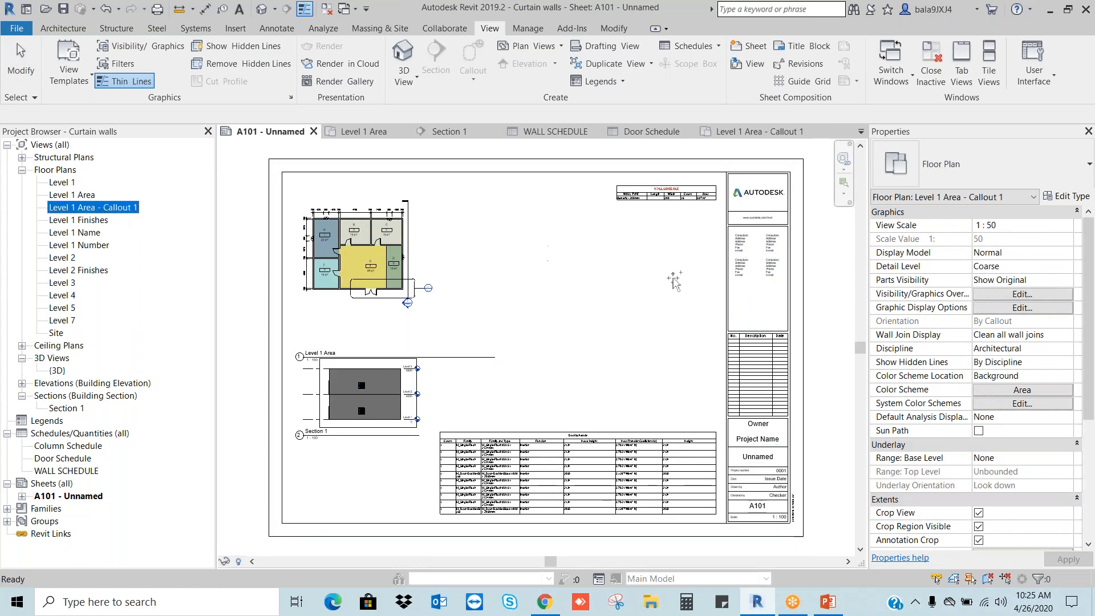
drag(114, 208, 542, 281)
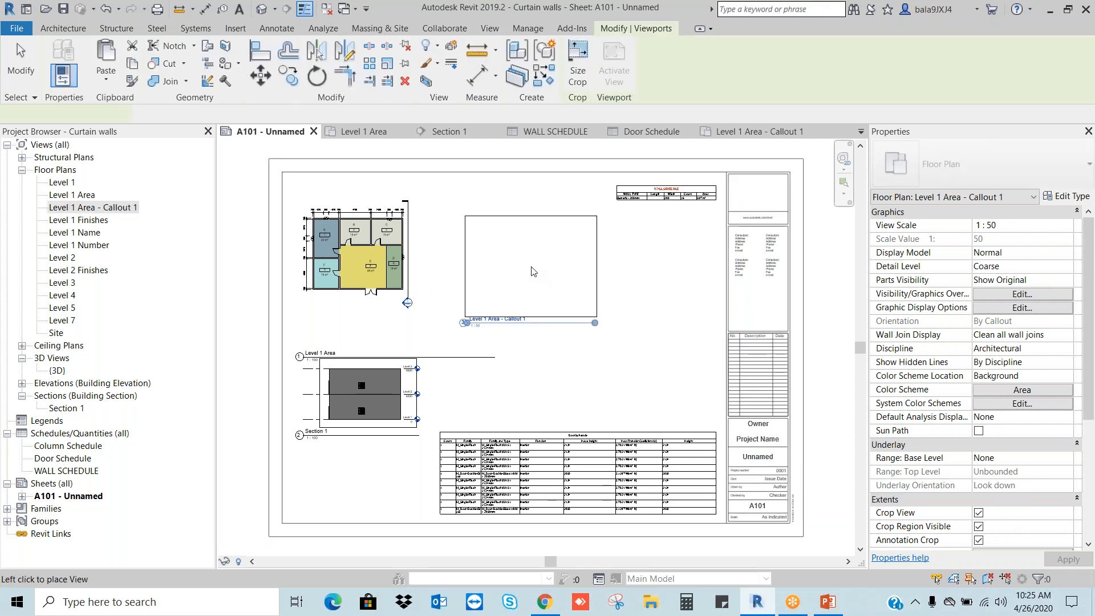
click(634, 284)
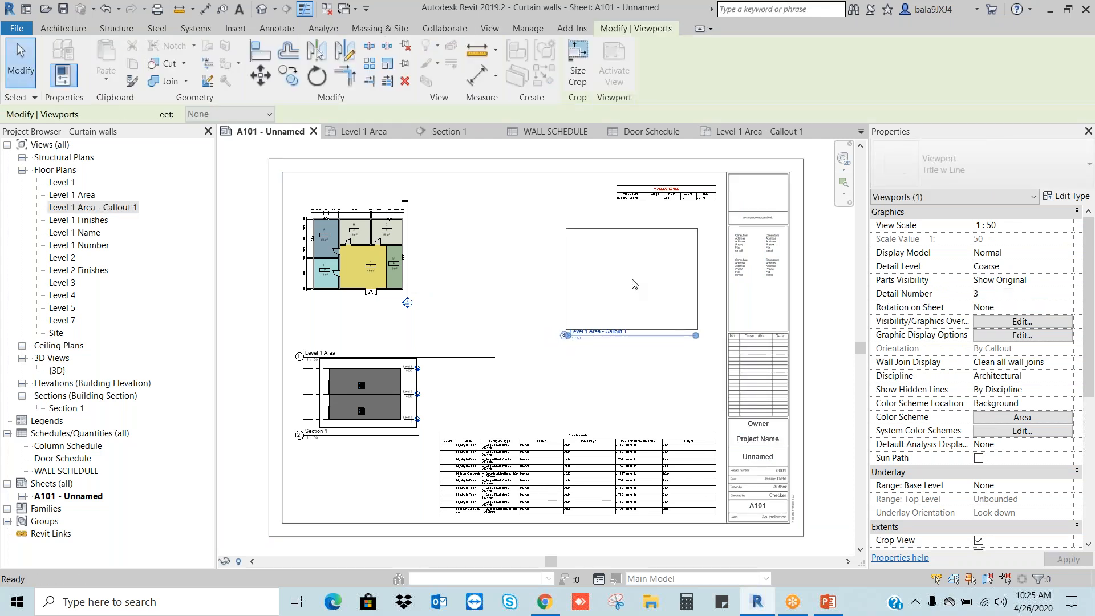
click(678, 376)
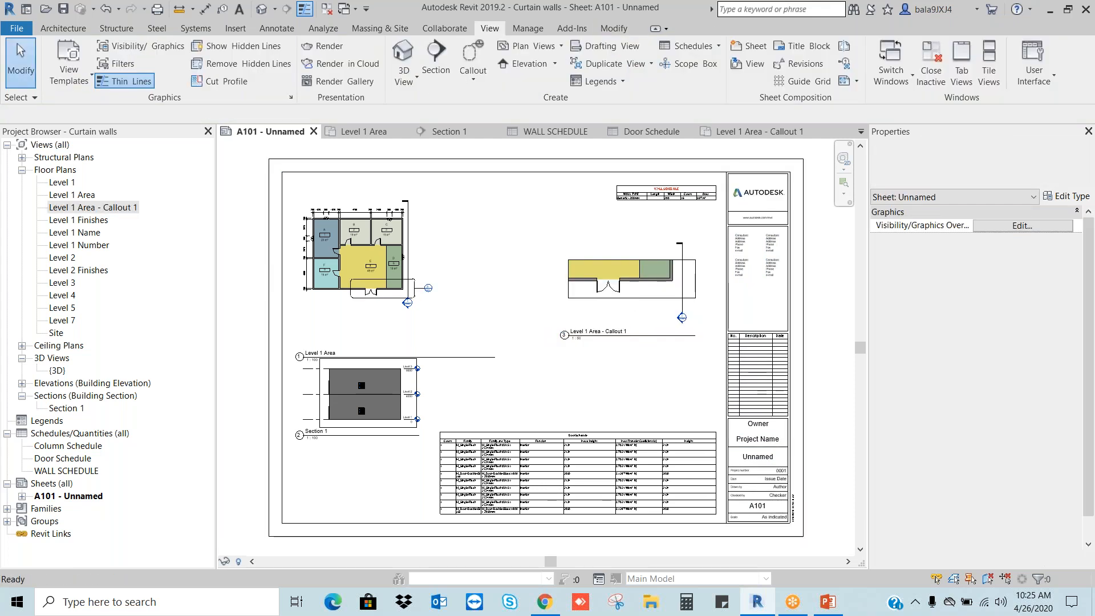
- Open Level 1 Area - Callout 1 and tag the double door and both exterior walls by category, with leaders
scroll(678, 376, up, 3)
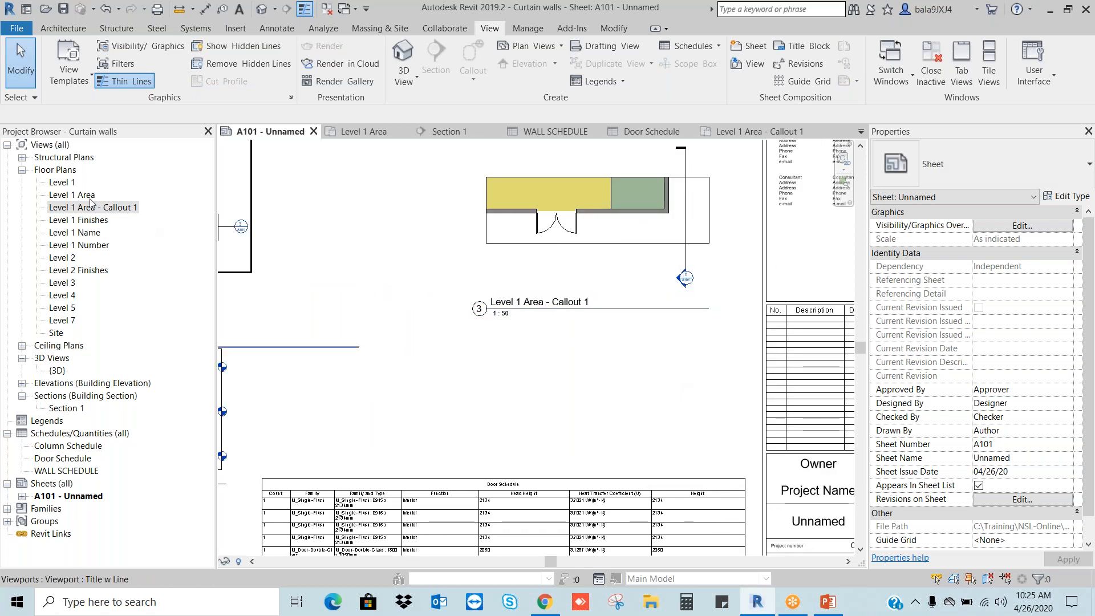
double_click(105, 209)
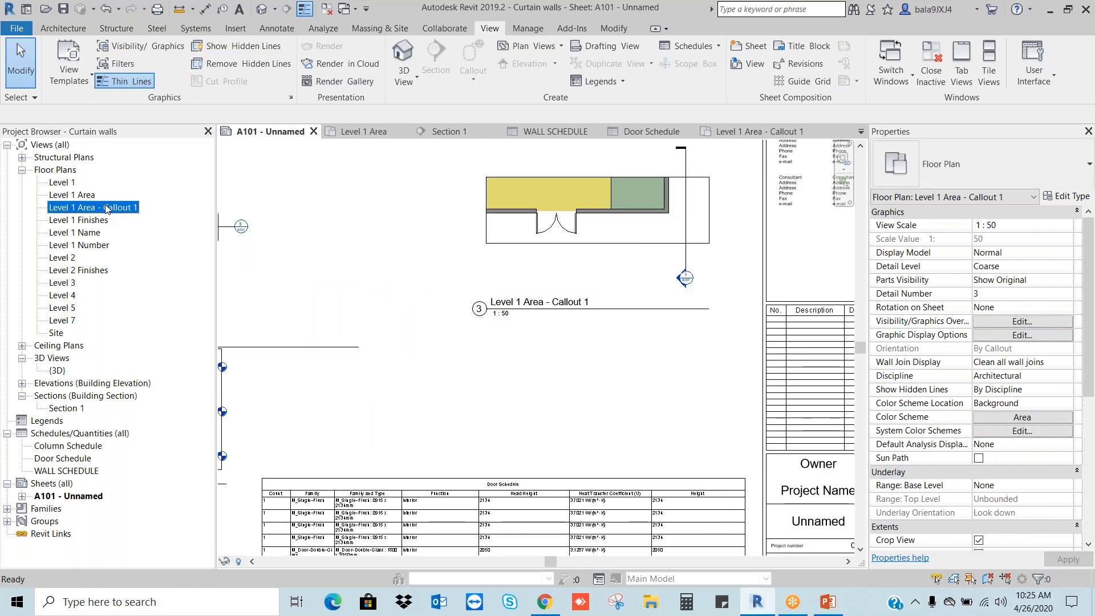
click(525, 356)
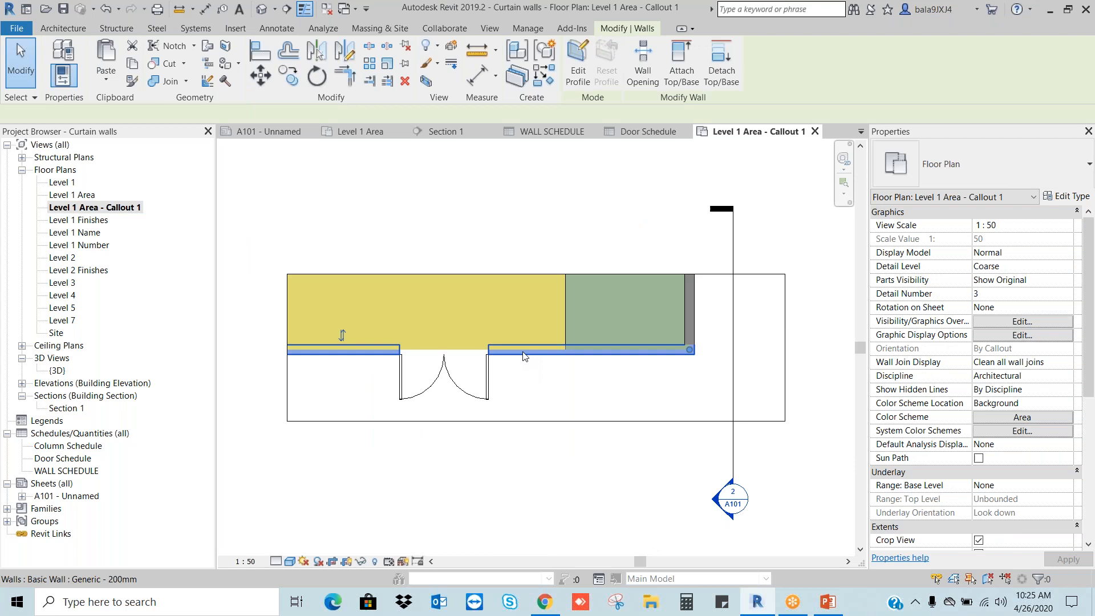
key(Escape)
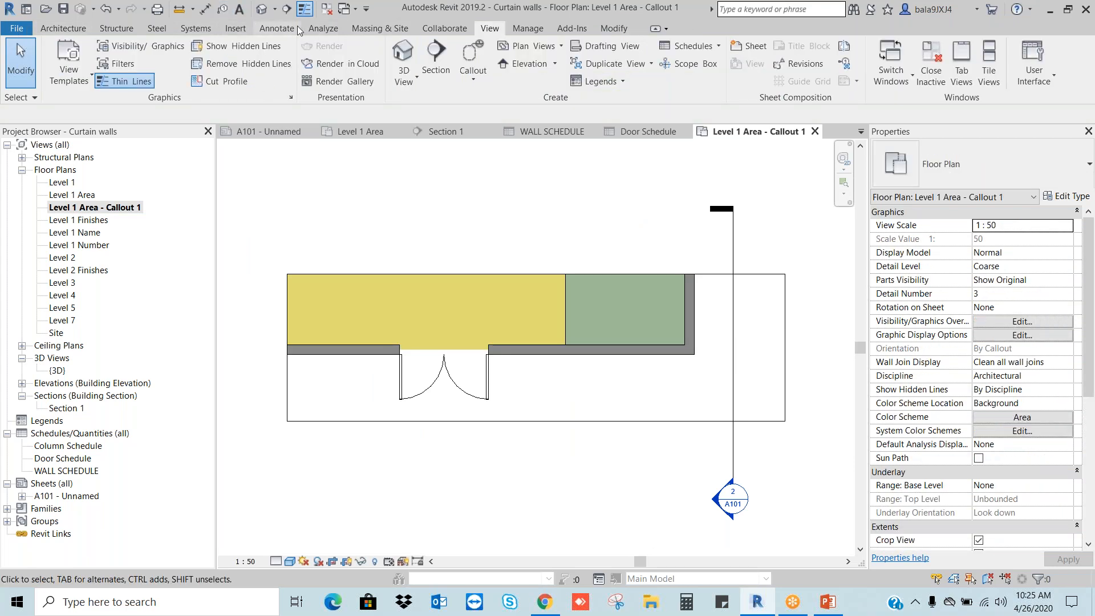
click(295, 28)
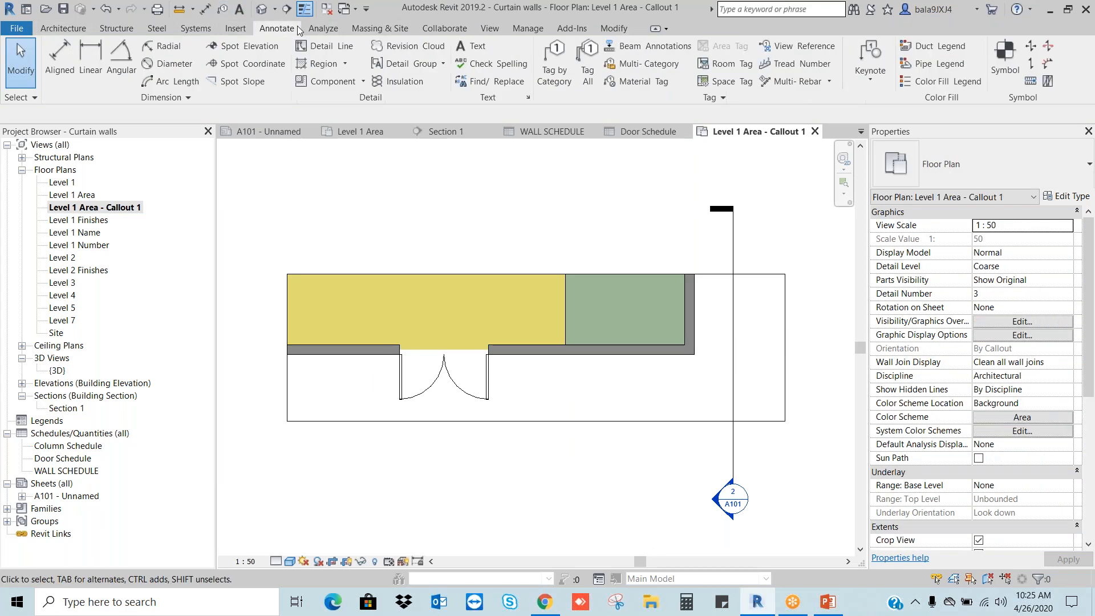
click(541, 86)
click(443, 365)
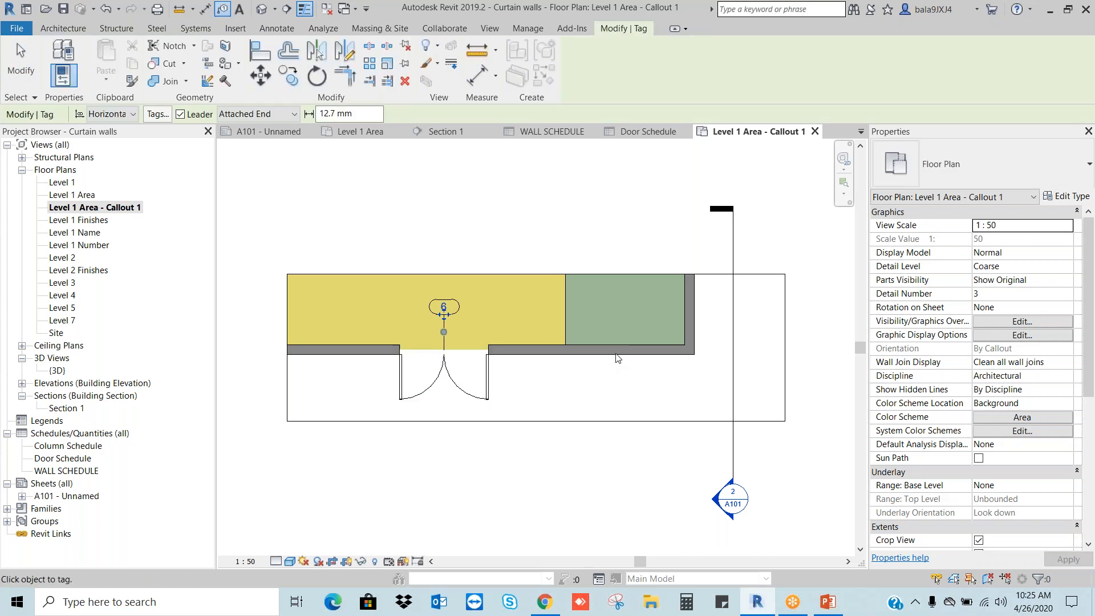
click(617, 358)
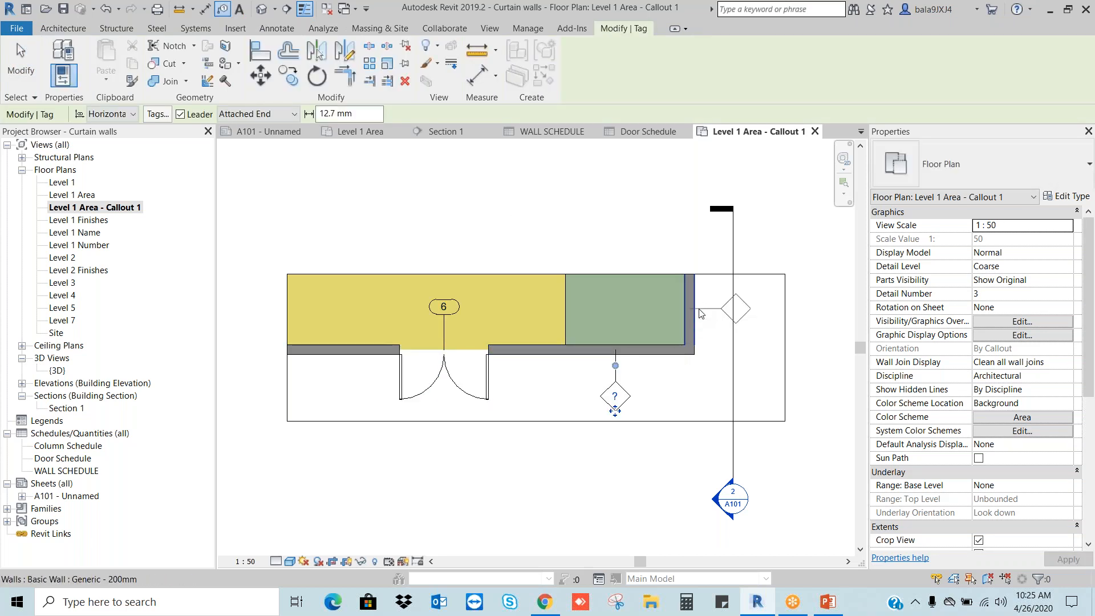
key(Escape)
key(Escape)
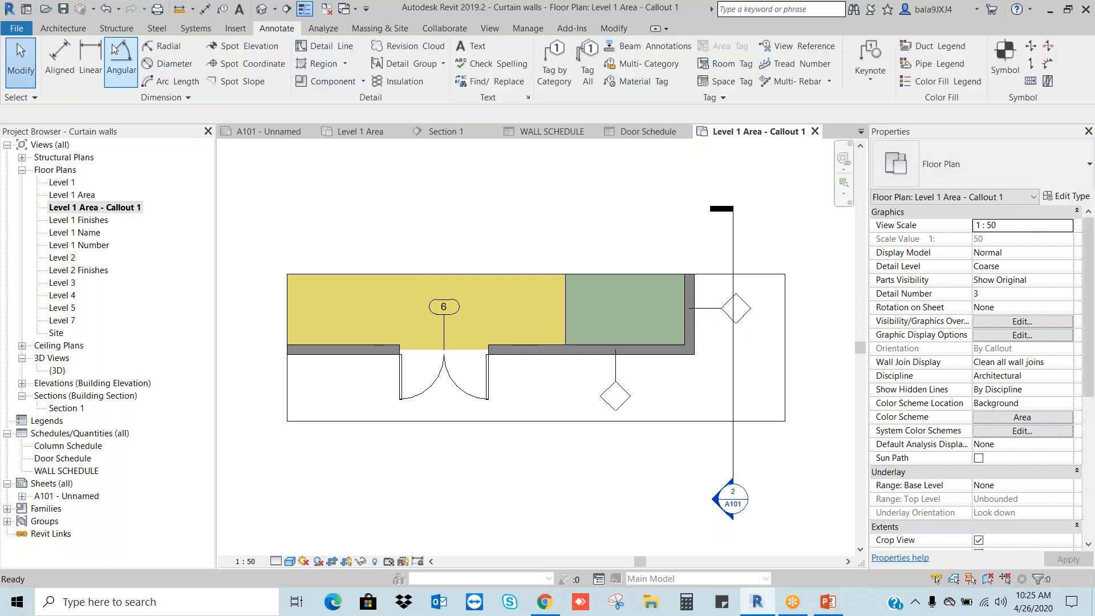
- Add an aligned dimension below the wall from the double door's near side to the building's outer corner
click(60, 57)
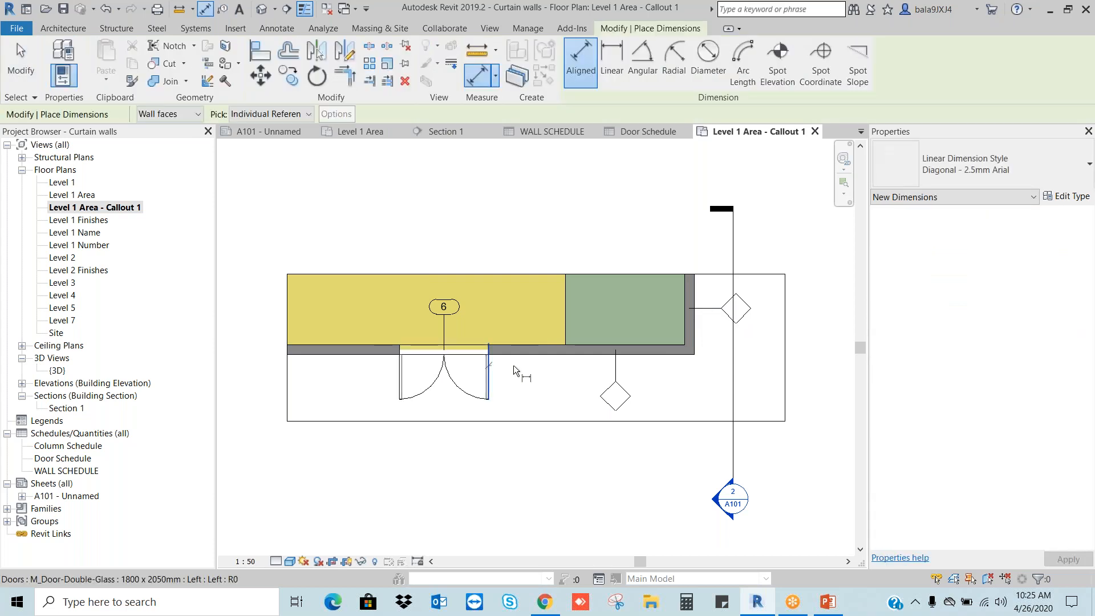
click(513, 365)
click(693, 350)
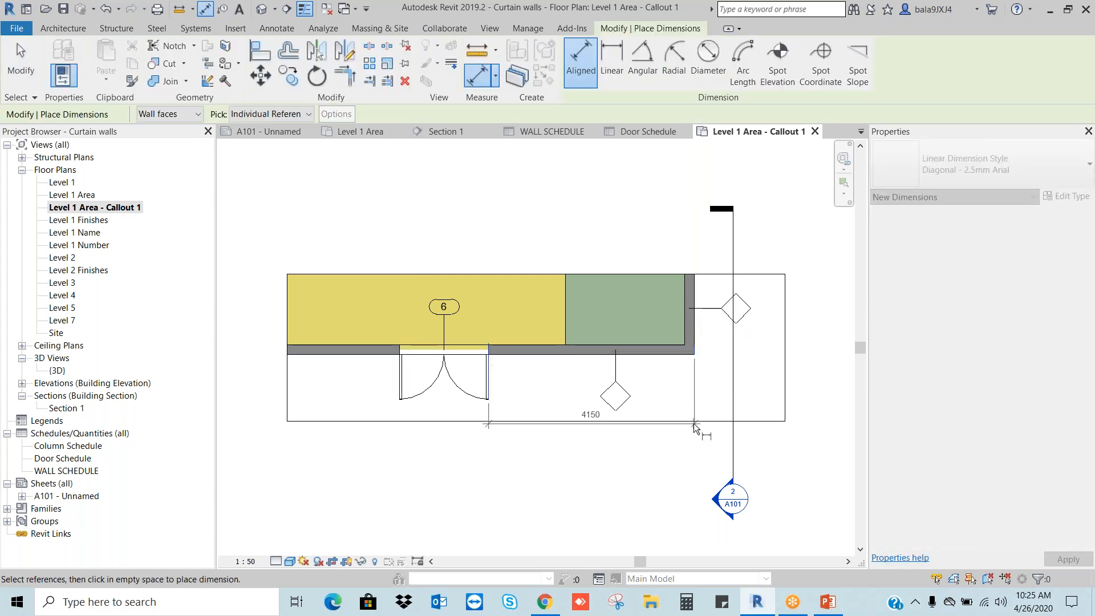
click(695, 377)
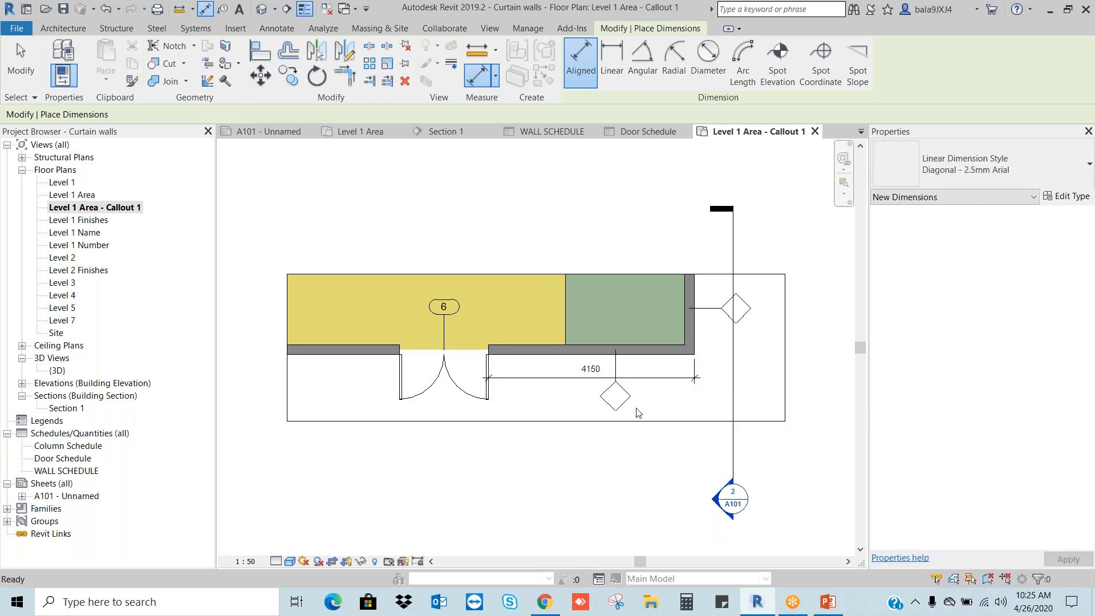
- Finish dimensioning and delete the wall tag below the horizontal exterior wall in the callout view
key(Escape)
key(Escape)
click(628, 403)
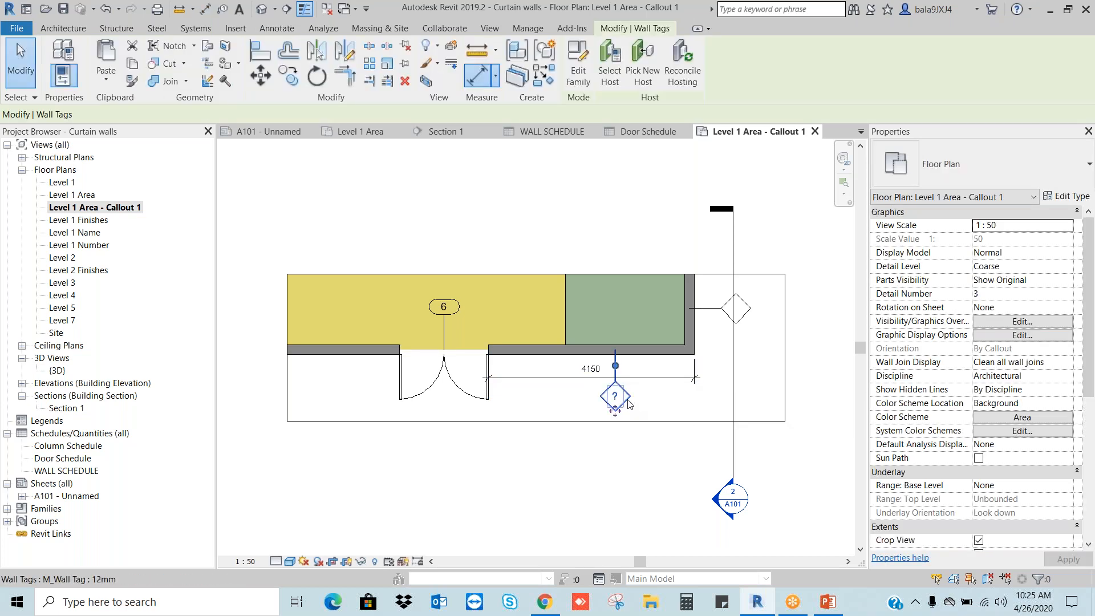
key(Delete)
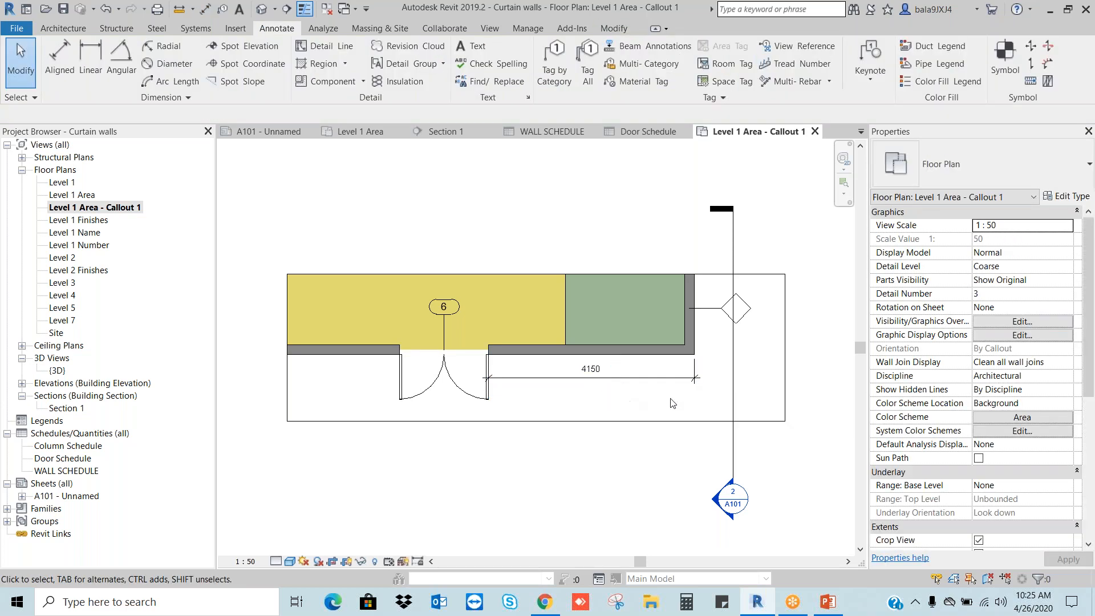
- Set the Level 1 Area - Callout 1 view to Fine detail level and Wireframe visual style
click(274, 561)
click(297, 545)
click(290, 561)
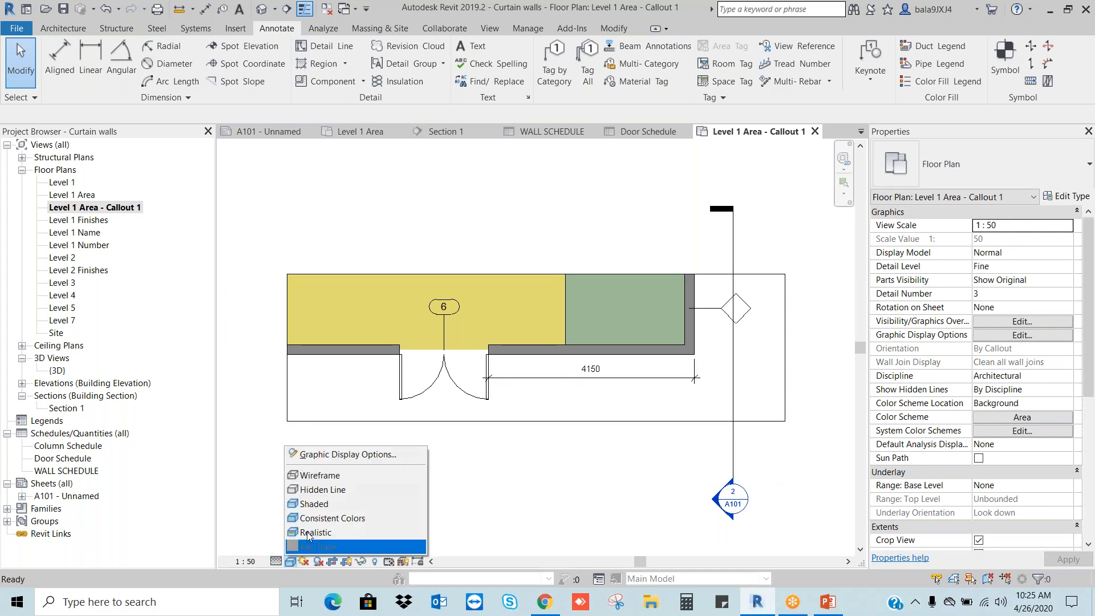
click(319, 475)
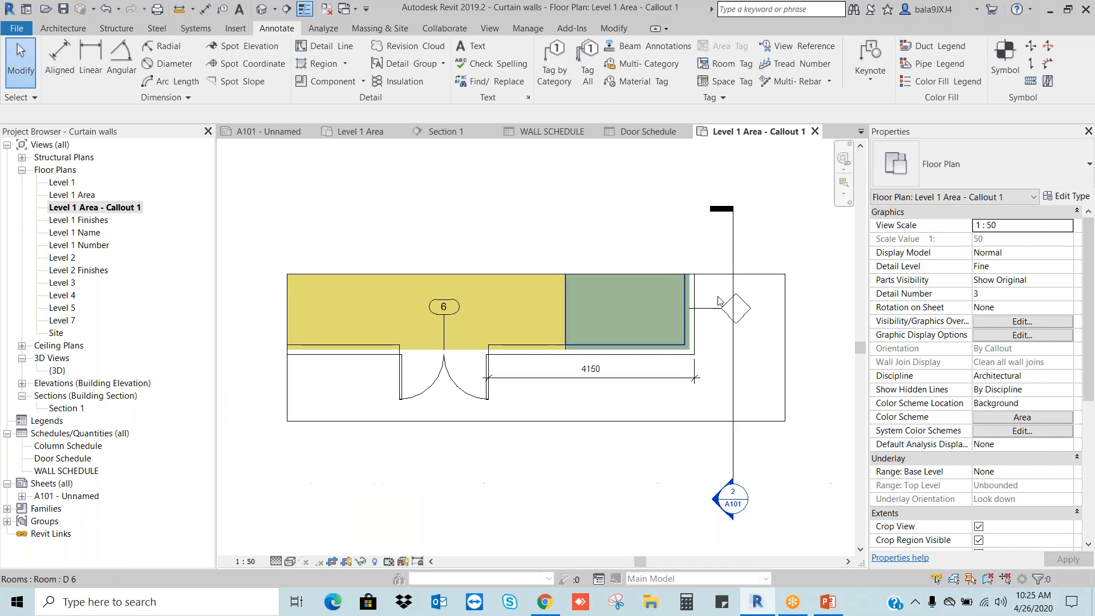
- Open sheet A101 and move the Level 1 Area - Callout 1 view title up to just beneath its drawing
double_click(66, 496)
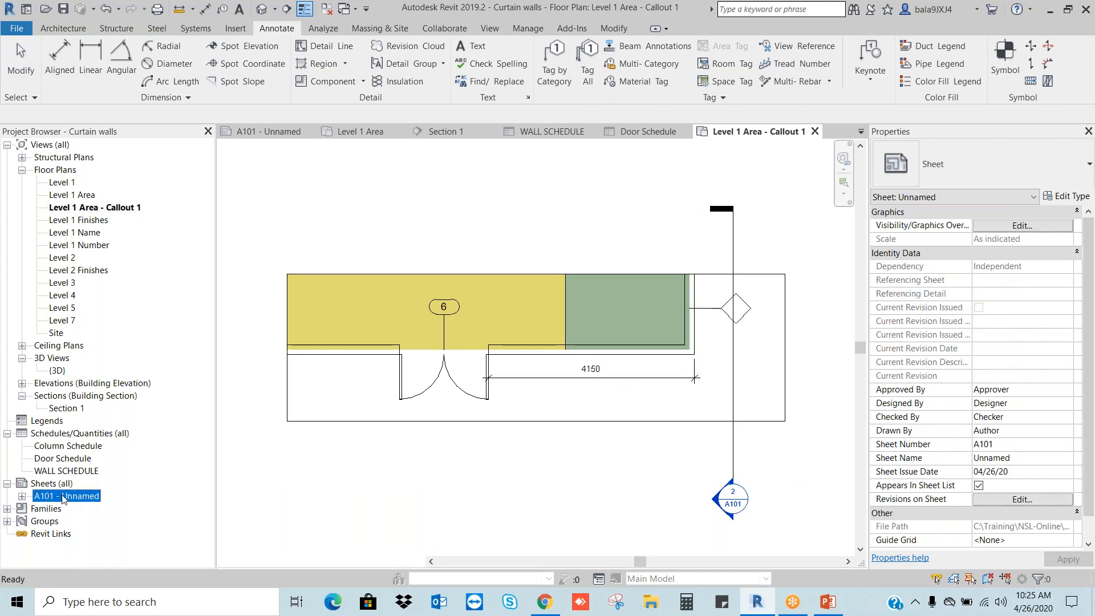
scroll(612, 250, up, 3)
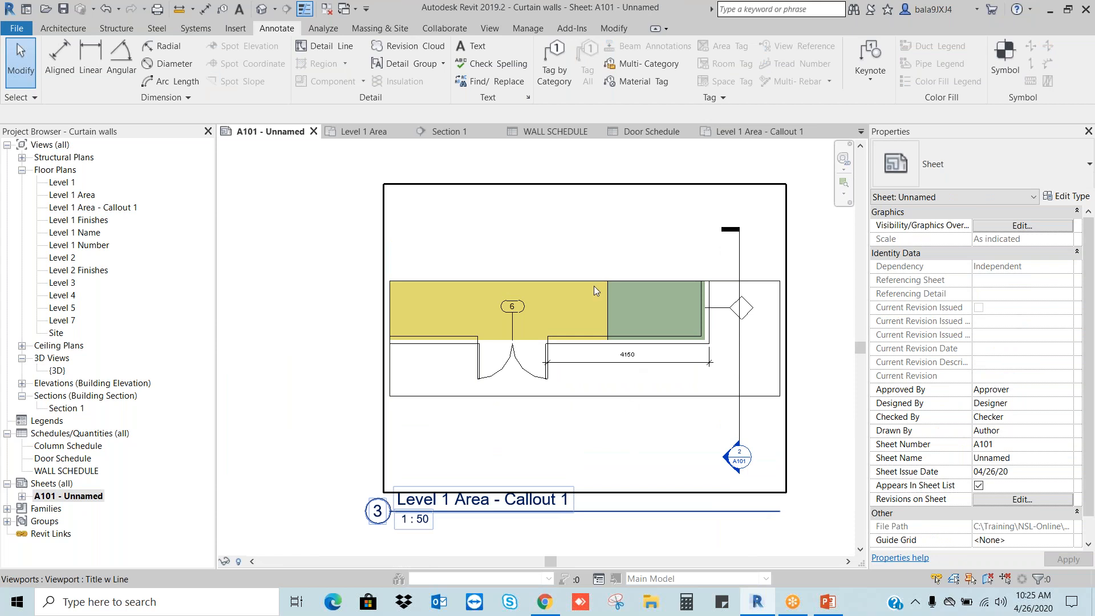
scroll(593, 285, down, 2)
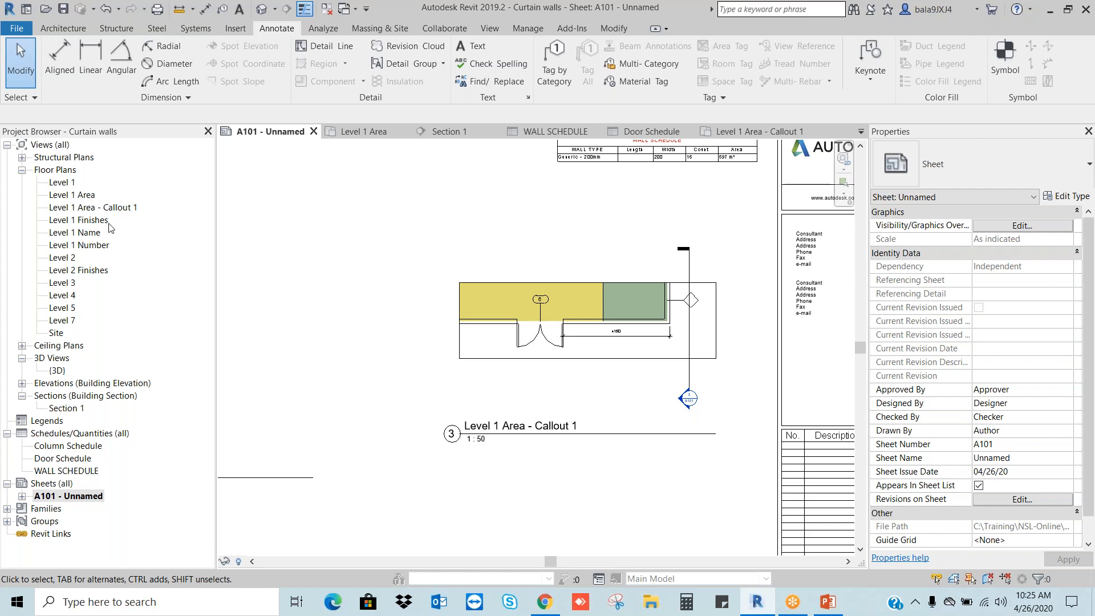
key(z)
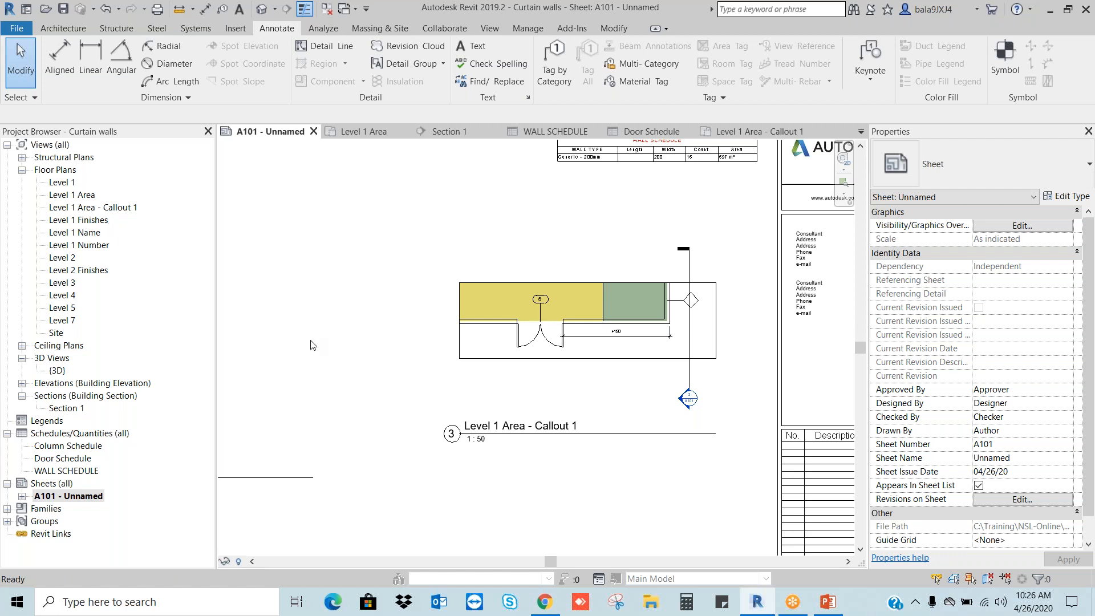
key(a)
key(z)
key(r)
drag(530, 261, 730, 374)
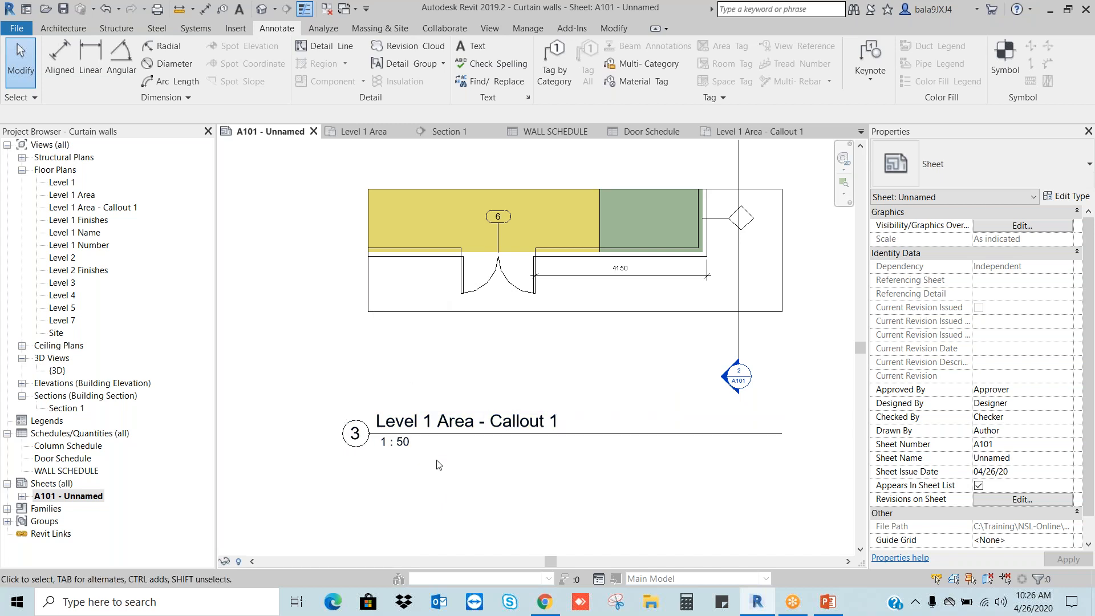
click(450, 442)
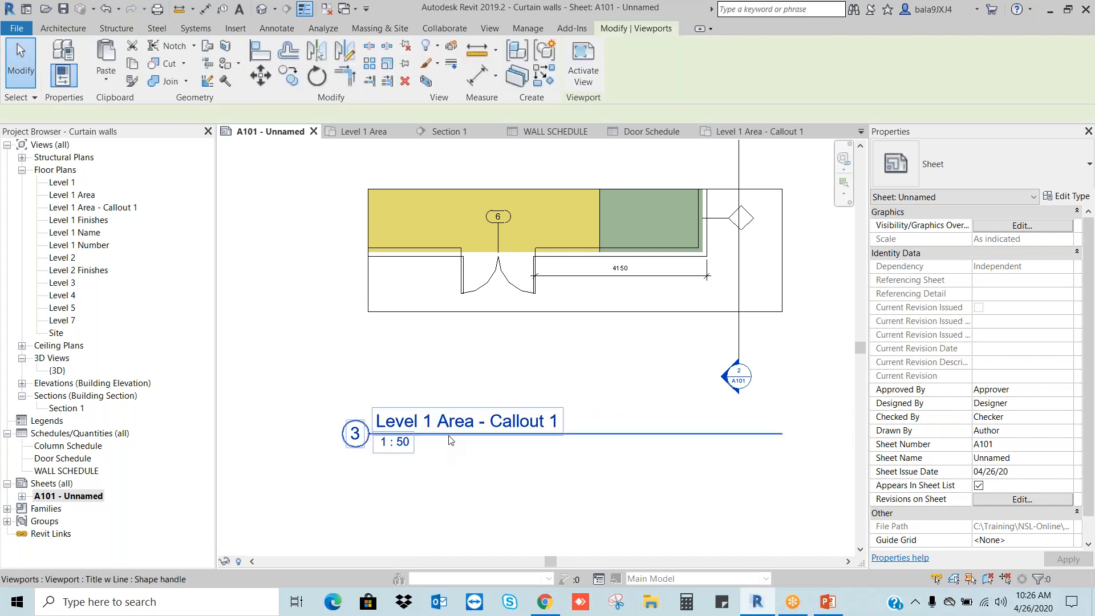
drag(452, 412, 451, 339)
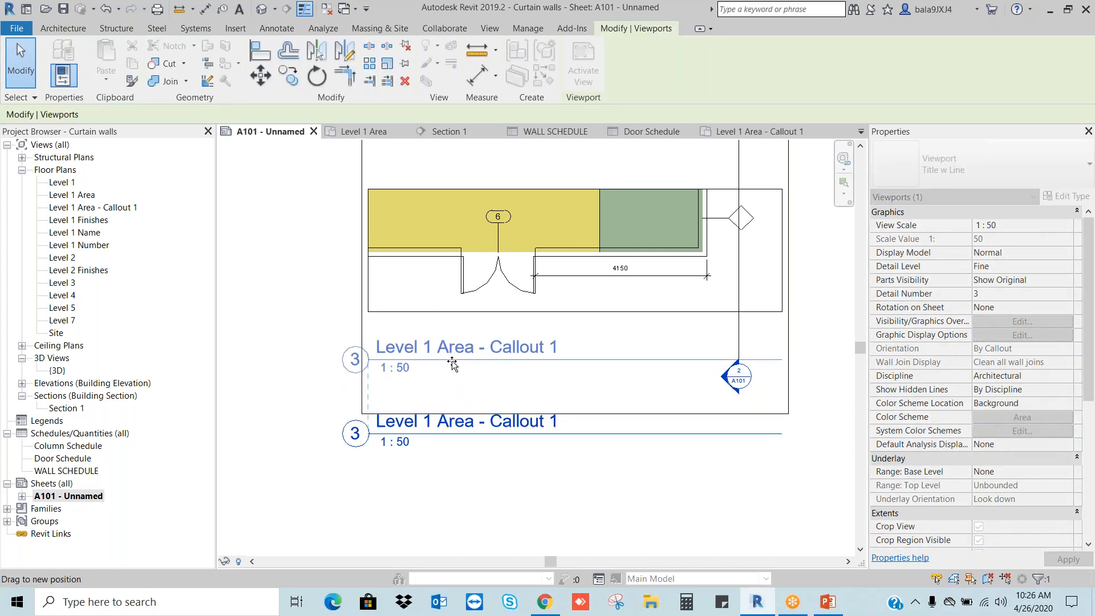
click(515, 434)
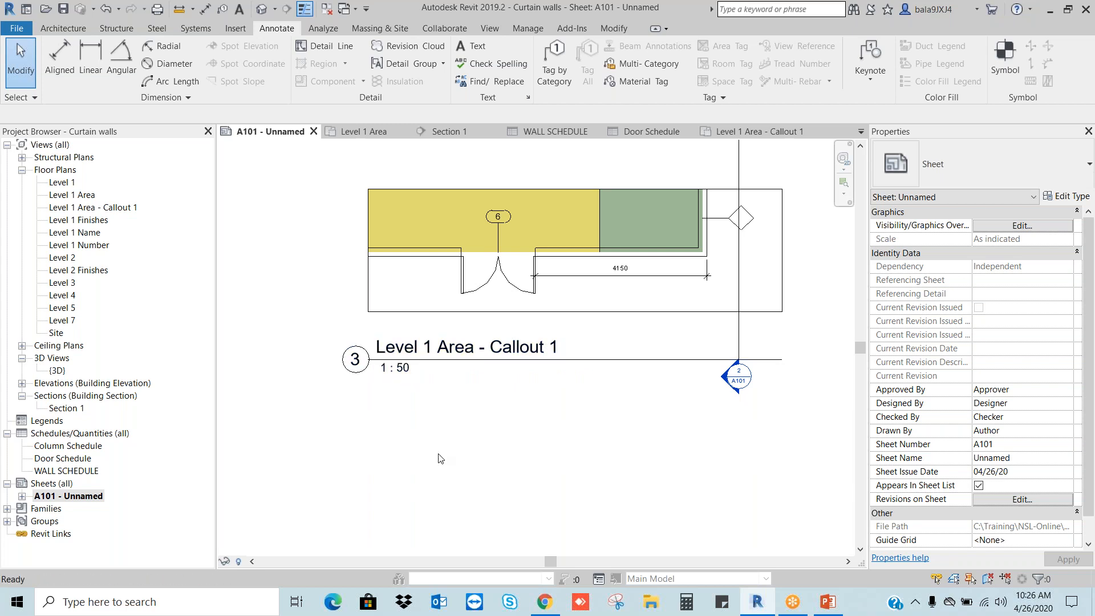
- Move the Level 1 Area view title on the sheet up to just below the floor plan
key(z)
key(f)
key(z)
key(r)
drag(232, 175, 548, 329)
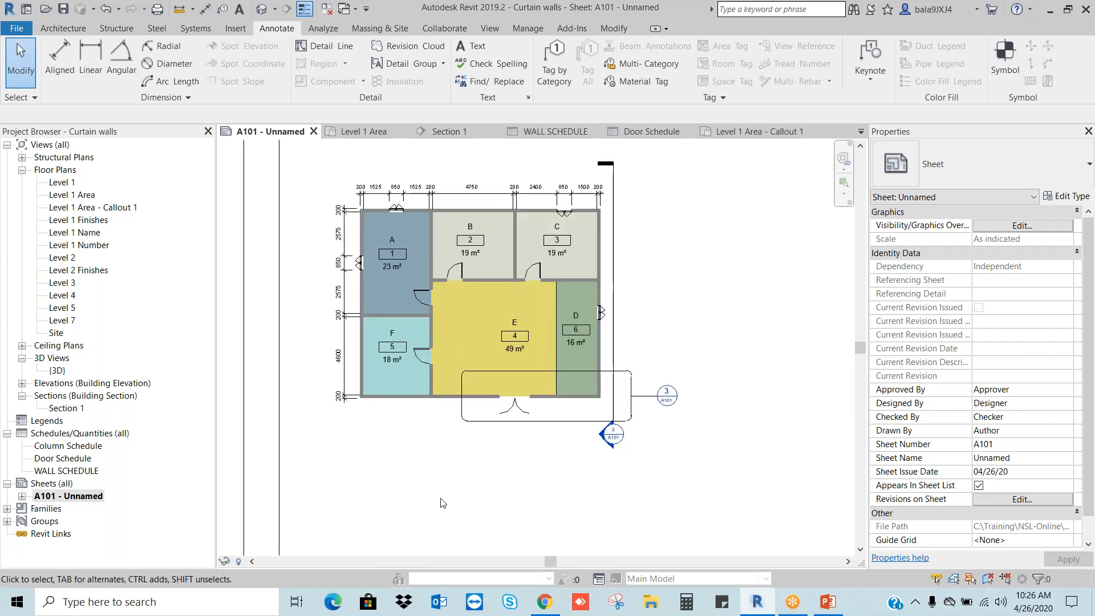
scroll(376, 492, up, 2)
click(377, 492)
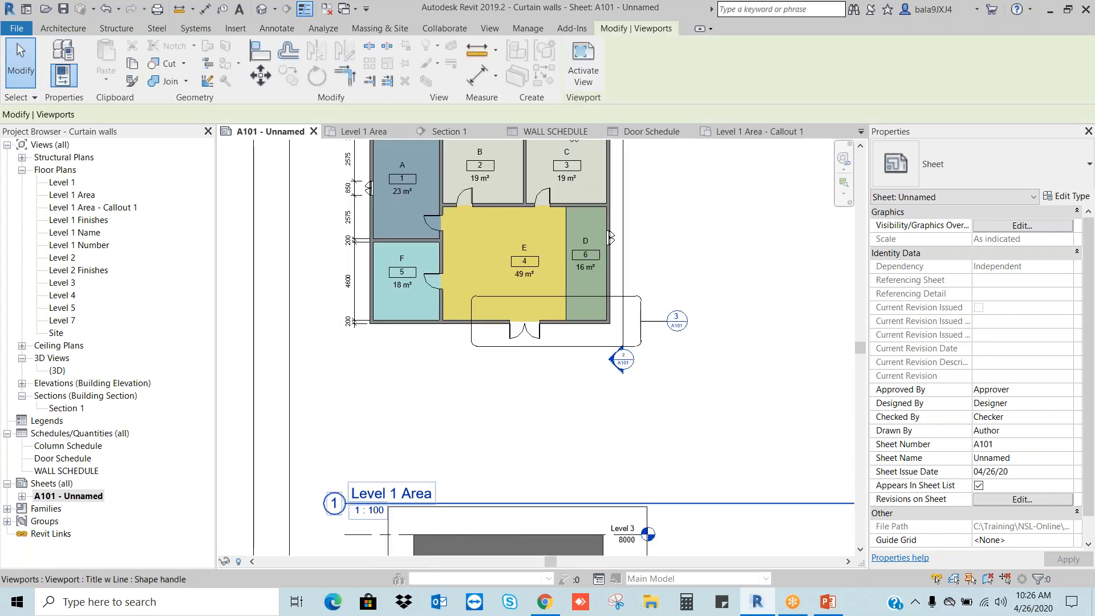
drag(376, 491, 467, 391)
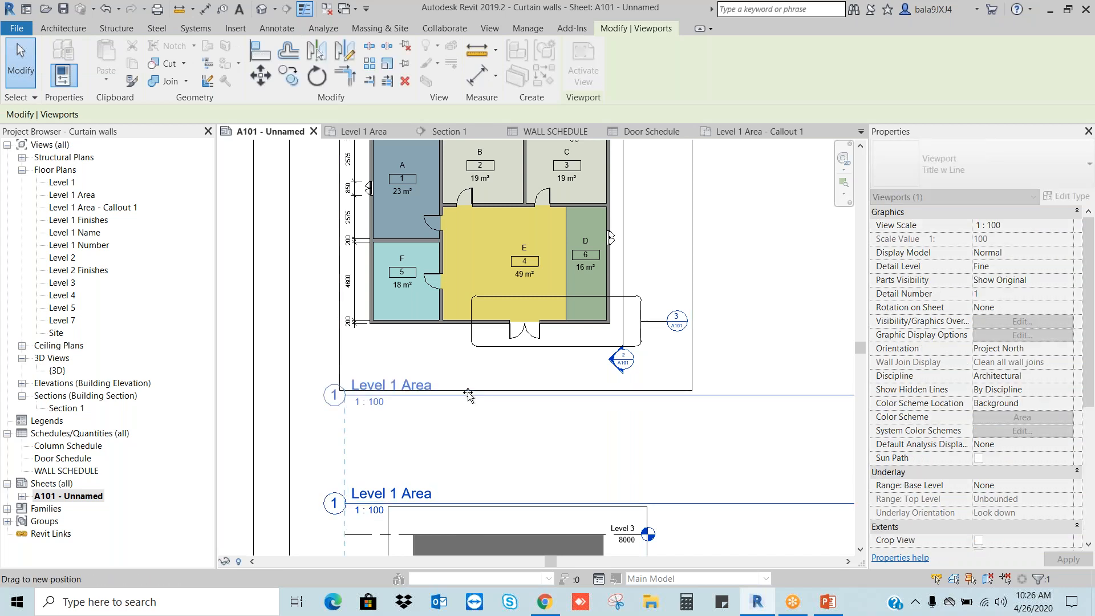
click(378, 415)
- Shorten the Level 1 Area viewport's title line so it ends just past the title text
scroll(378, 414, down, 3)
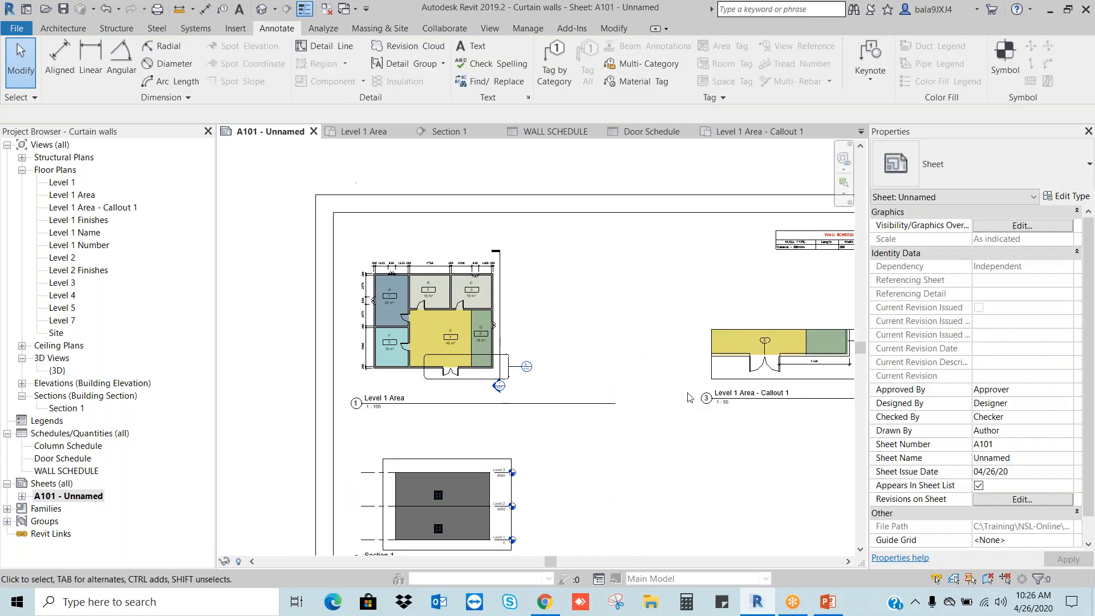
click(446, 287)
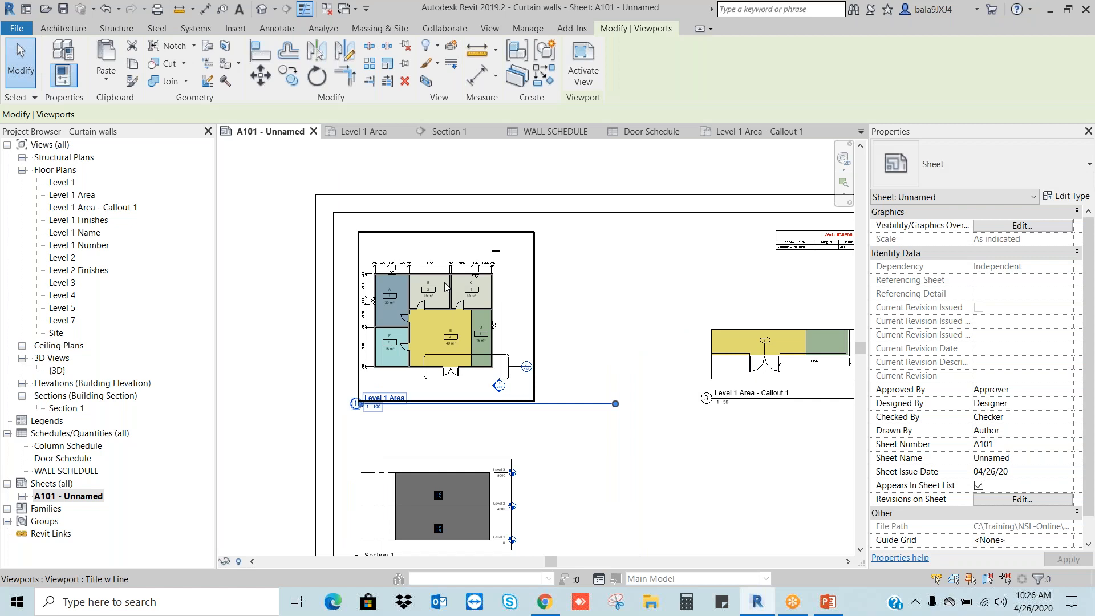
drag(432, 416, 412, 417)
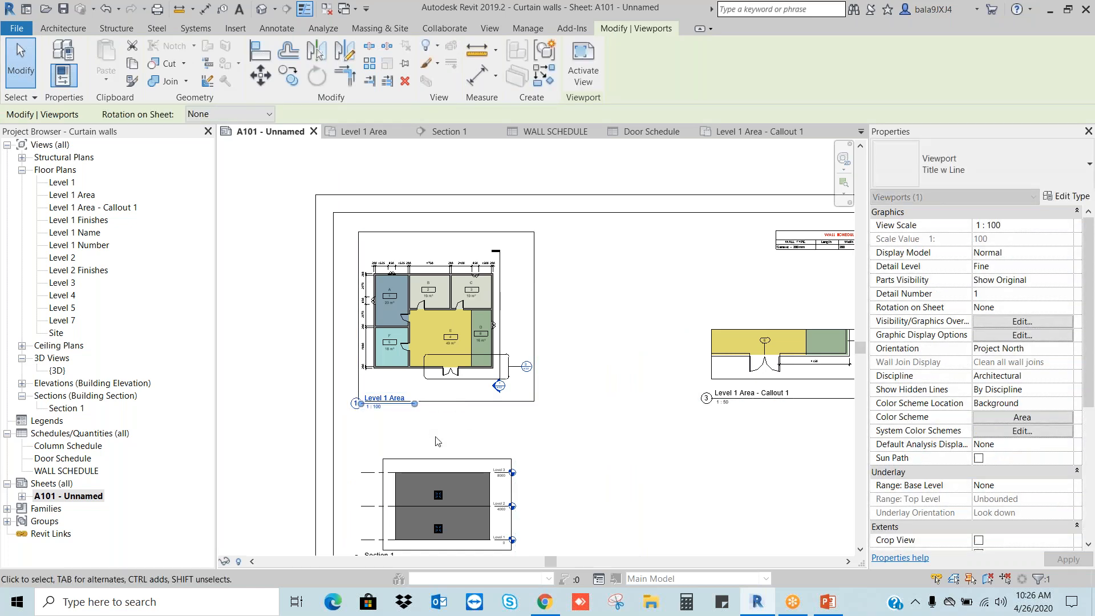
click(437, 440)
- Nudge the Level 1 Area view title slightly closer to the floor plan
scroll(432, 410, up, 2)
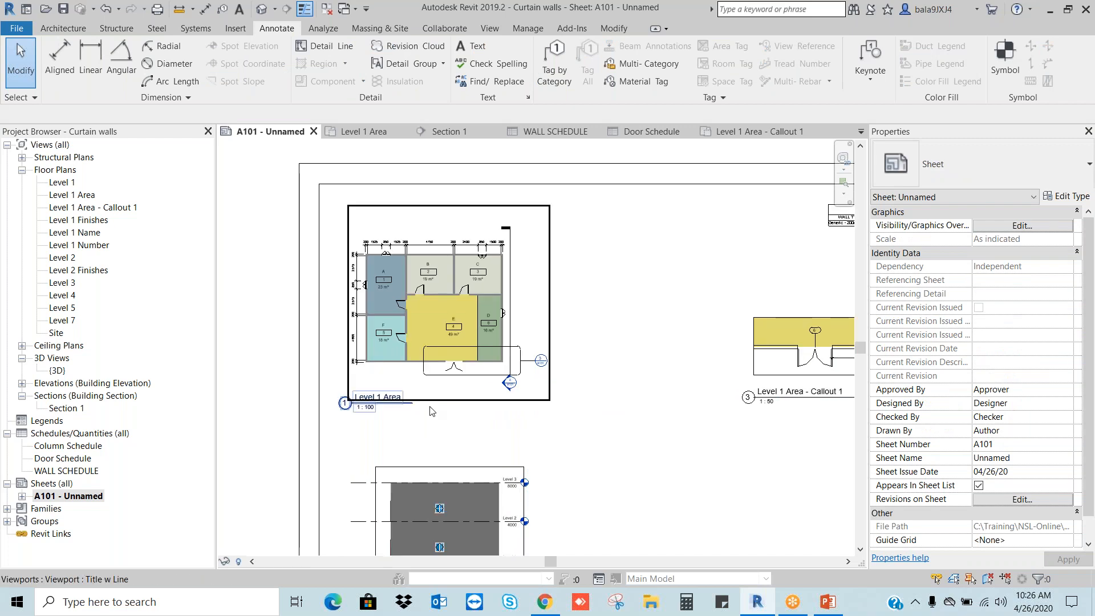
click(358, 410)
mouse_move(358, 409)
mouse_down()
mouse_move(366, 430)
mouse_move(365, 402)
mouse_up()
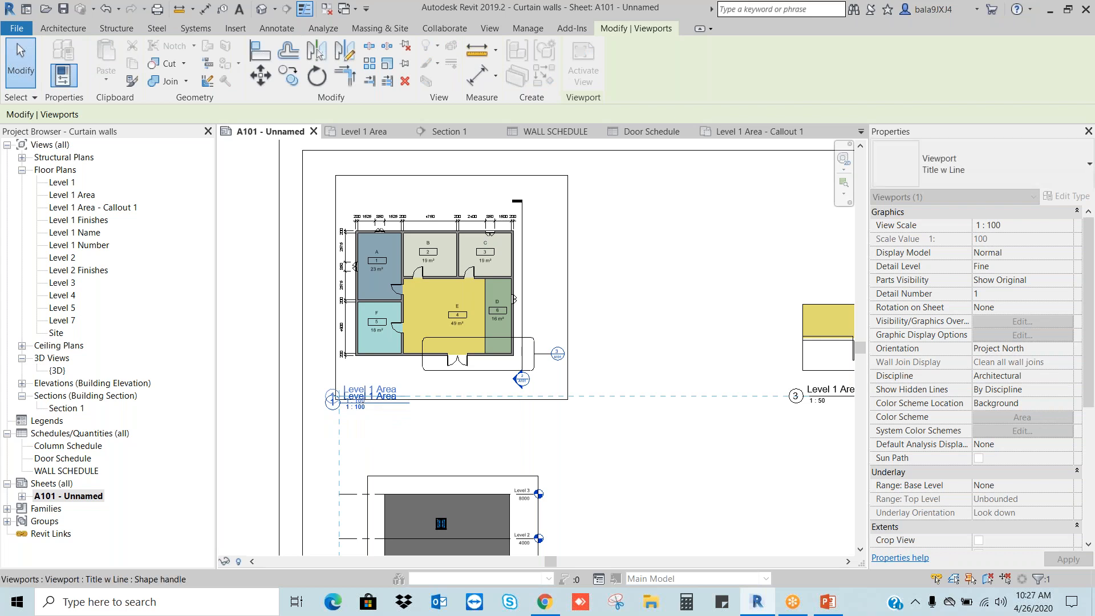
click(384, 432)
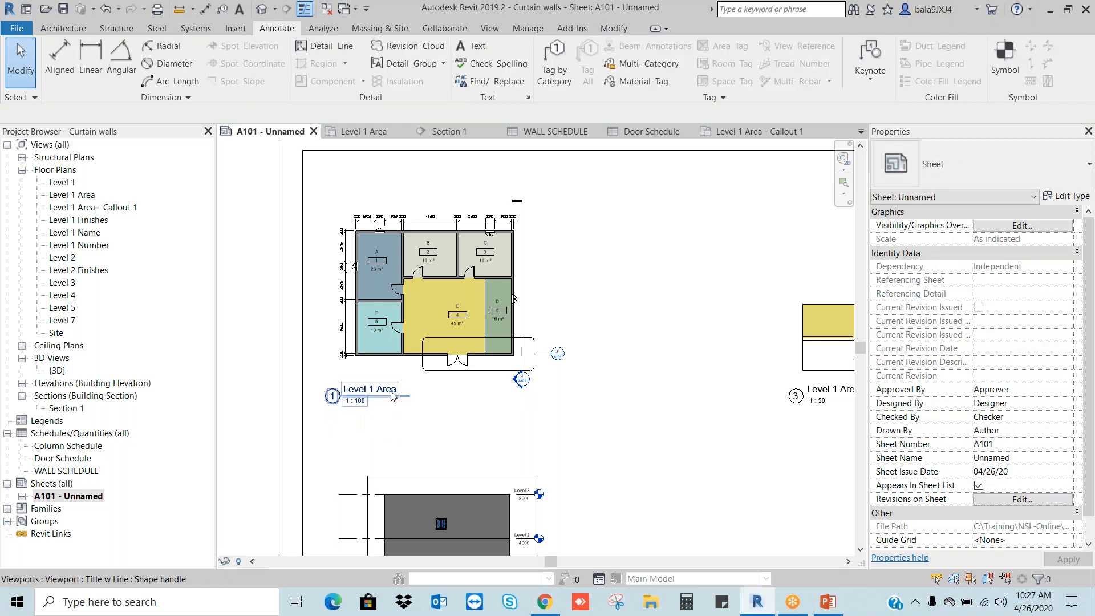
- Examine the Level 1 Area viewport and title, the overall sheet layout and the Section 1 viewport on sheet A101
click(449, 226)
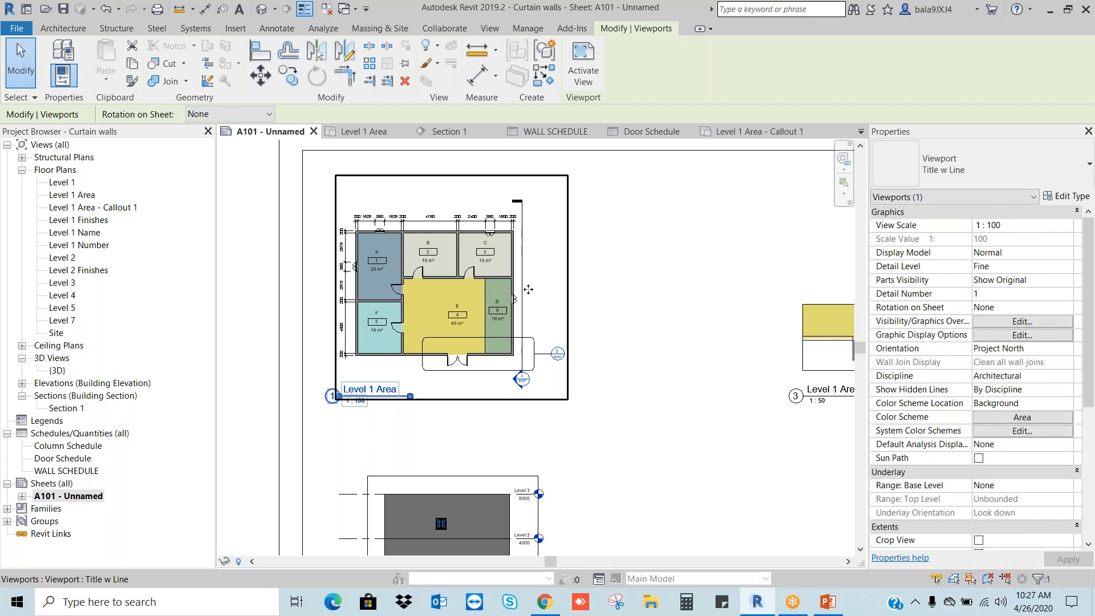
click(562, 417)
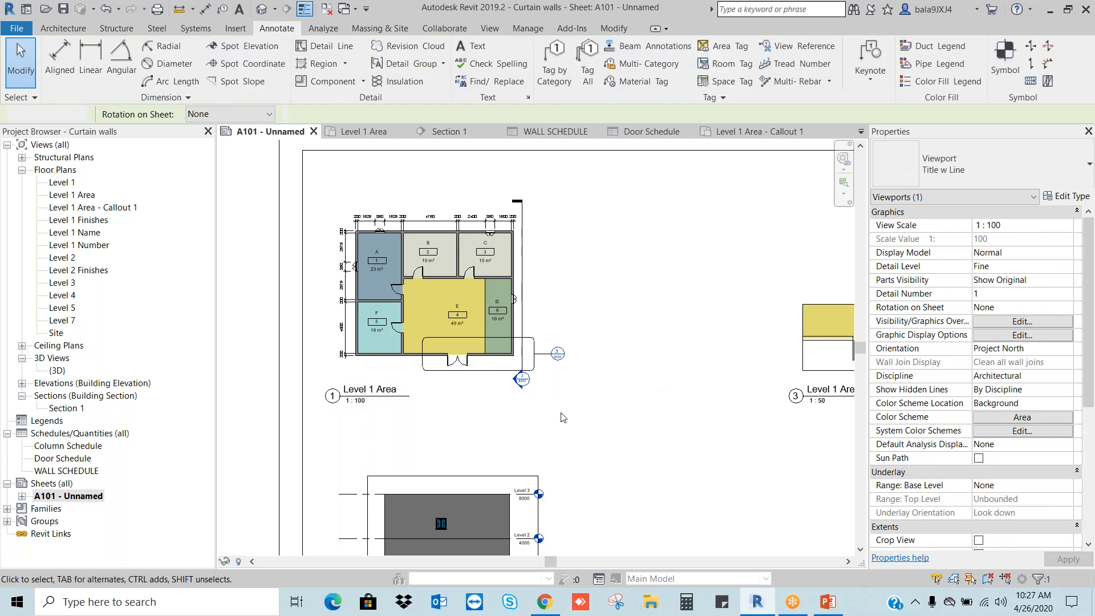
scroll(307, 426, up, 5)
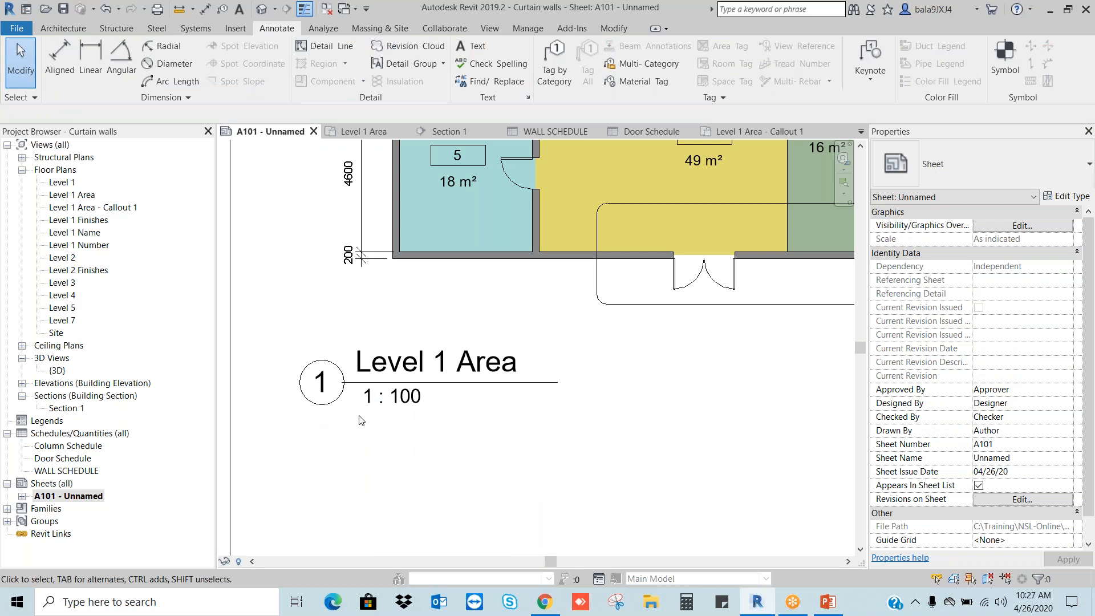
middle_click(359, 416)
middle_click(358, 416)
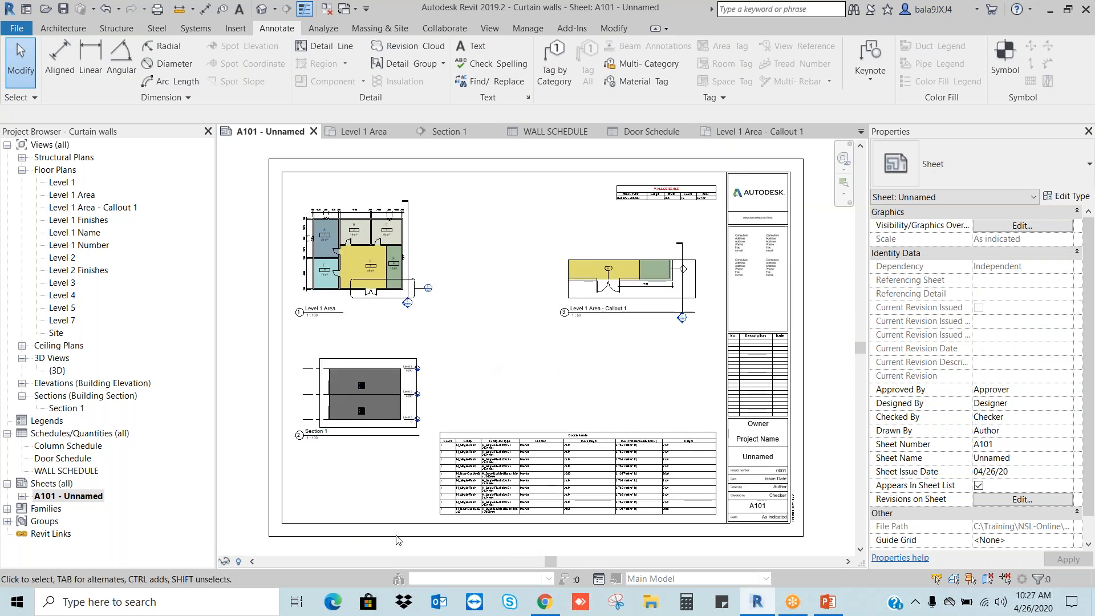
scroll(350, 436, up, 3)
middle_drag(544, 363, 660, 399)
scroll(534, 403, up, 2)
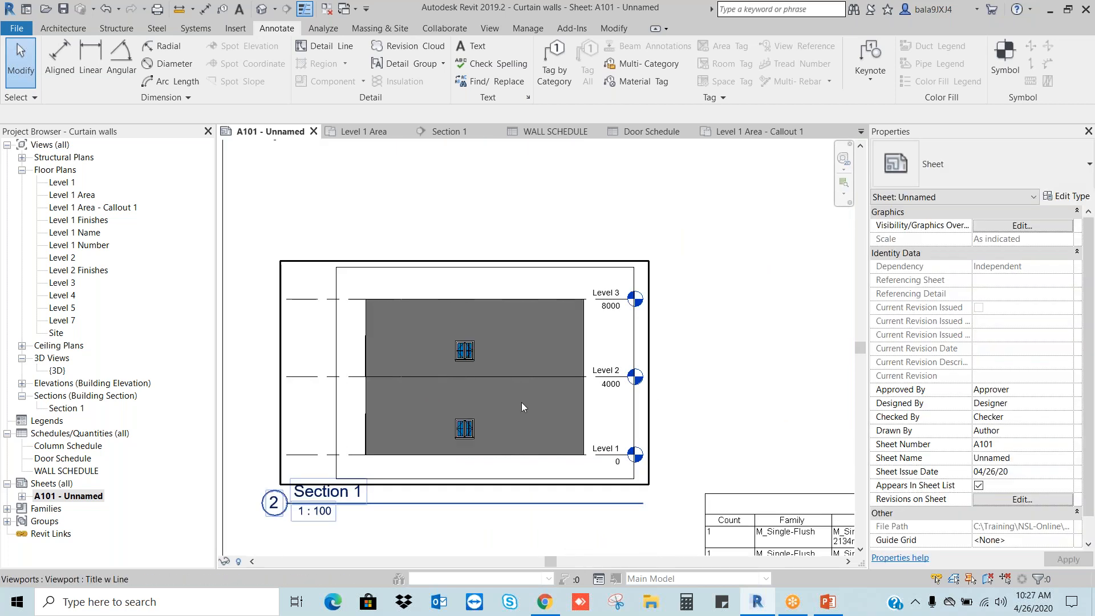
- Try Section 1 at a view scale of 1:50 and check how it fits on sheet A101
double_click(67, 408)
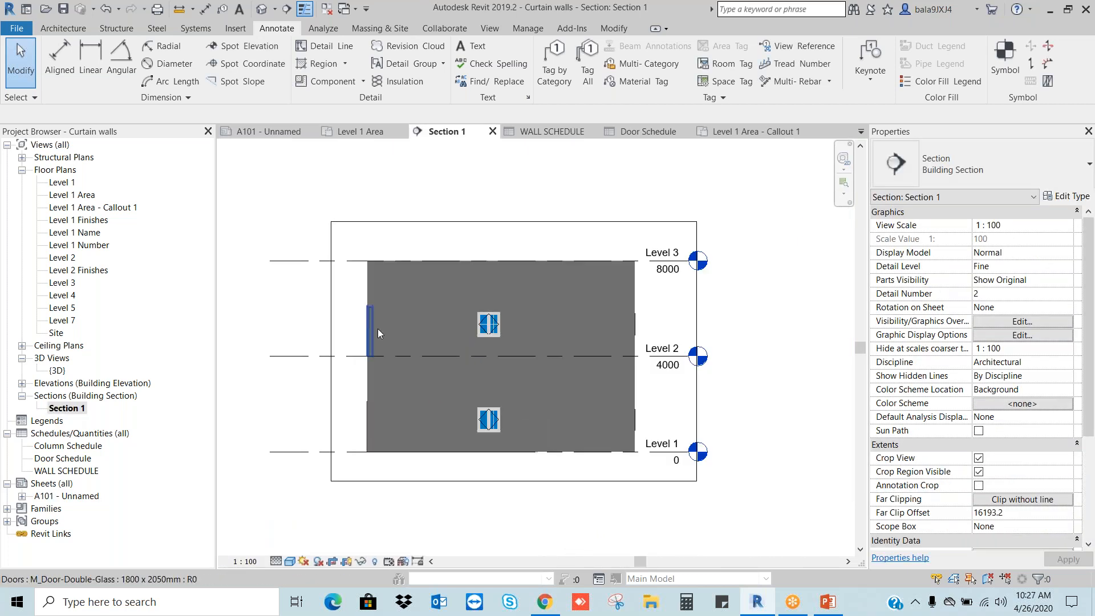
click(252, 562)
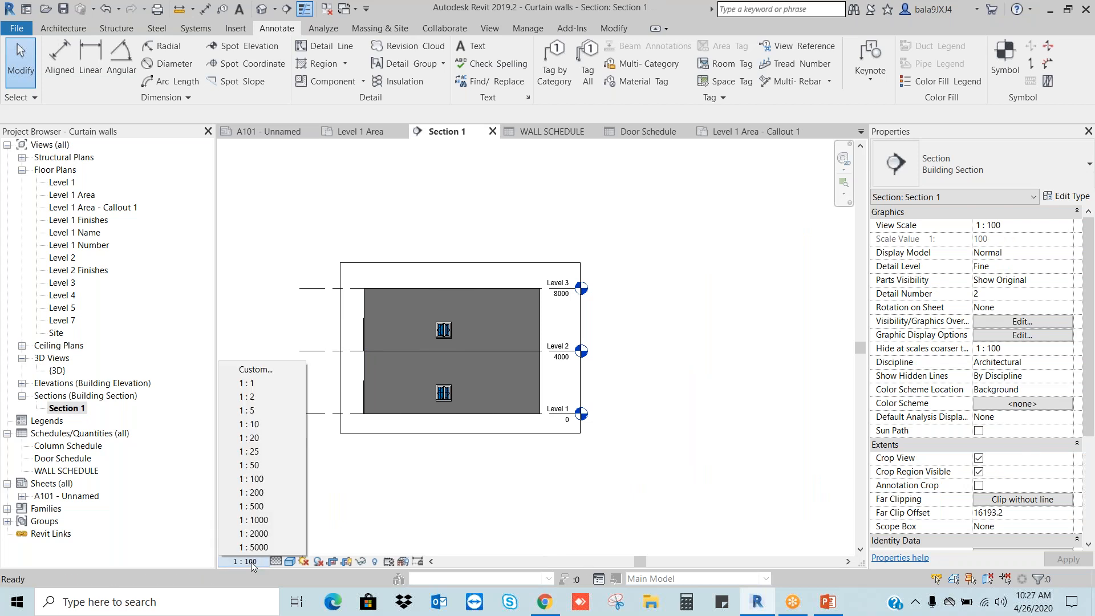
click(259, 465)
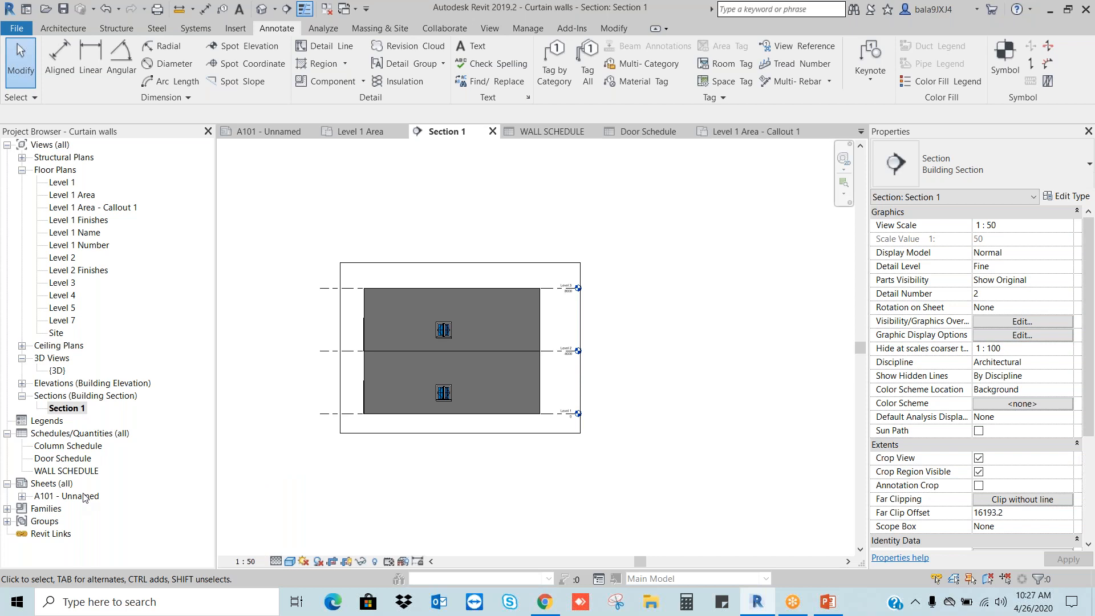
double_click(65, 496)
scroll(480, 321, down, 2)
scroll(526, 265, up, 2)
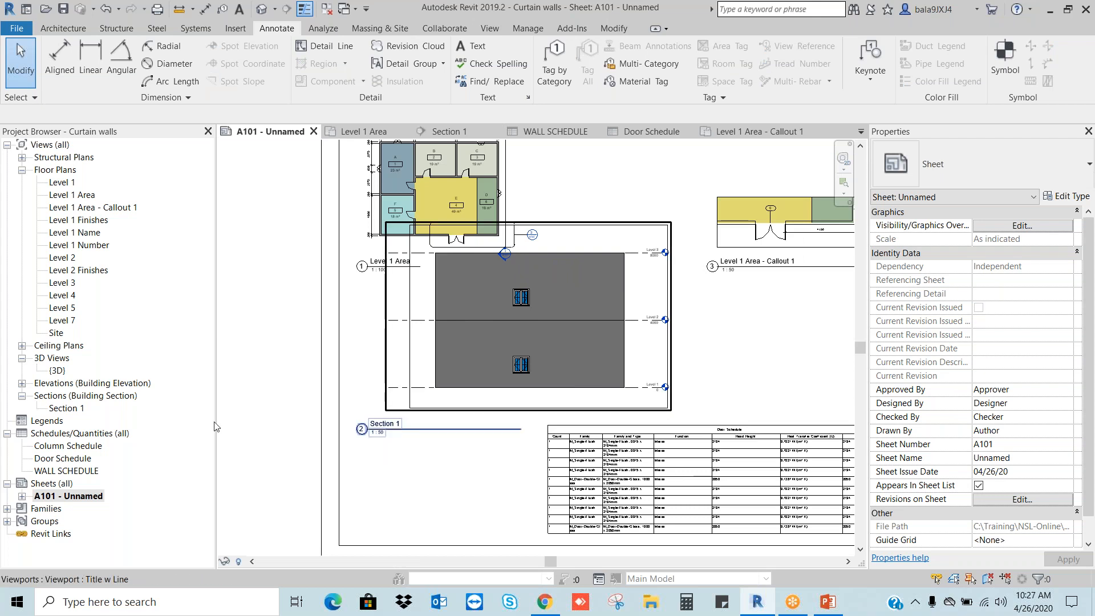
- Open Section 1 and set its view scale back to 1:100
double_click(65, 408)
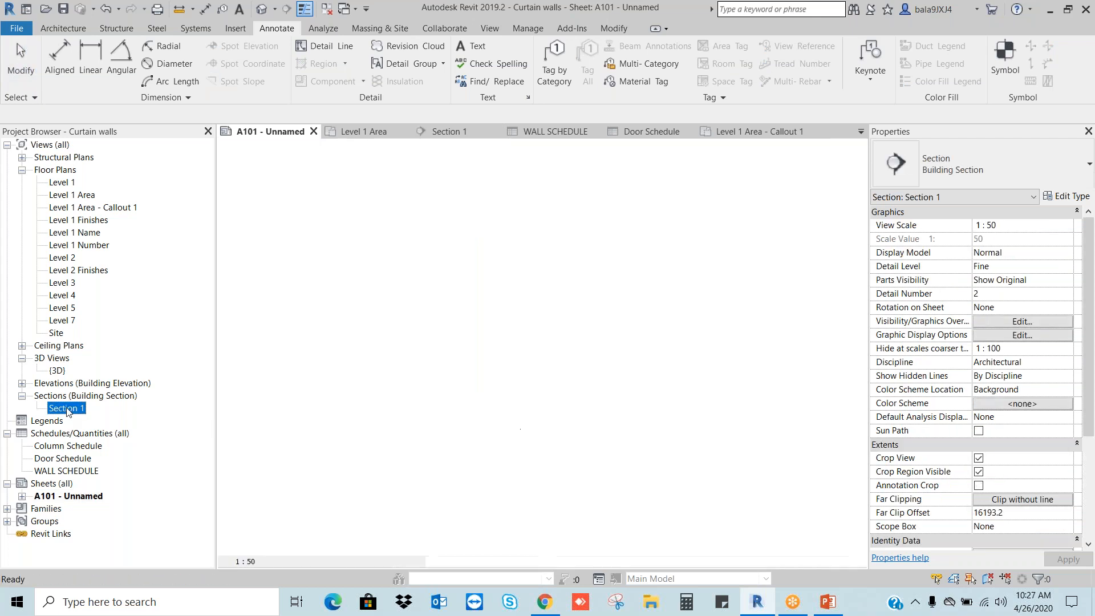
click(244, 562)
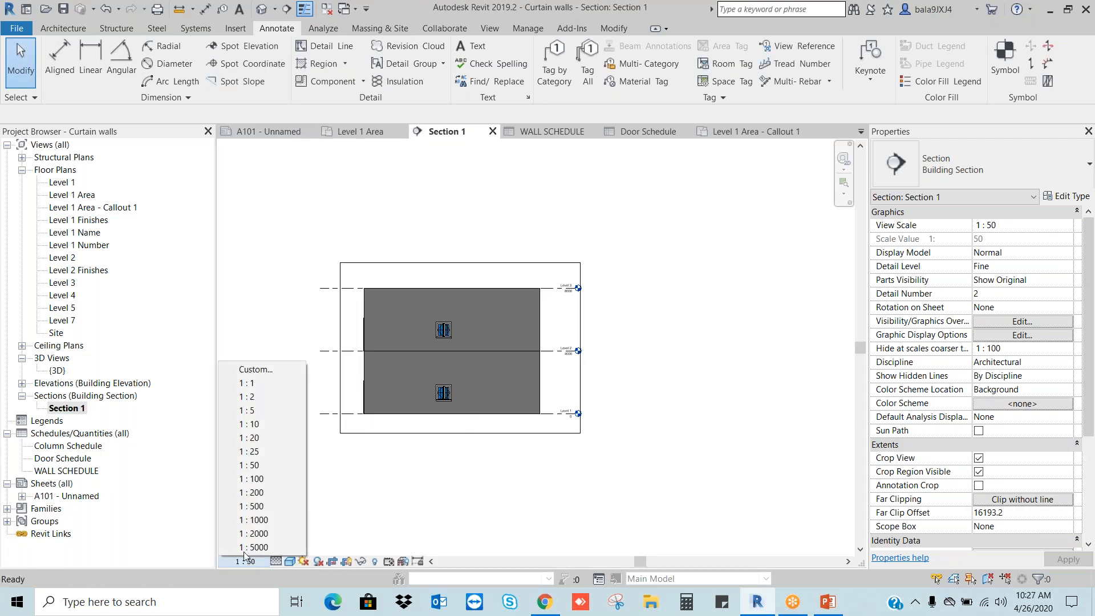
click(262, 478)
key(z)
key(a)
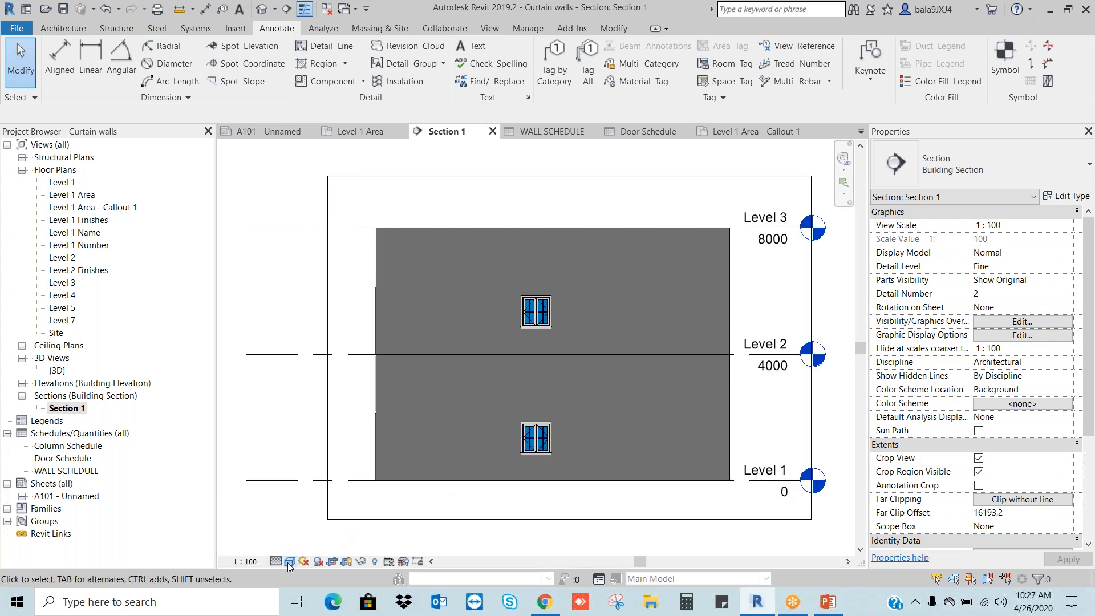
- Try the Hidden Line visual style in Section 1 and settle on Wireframe
click(289, 561)
click(315, 489)
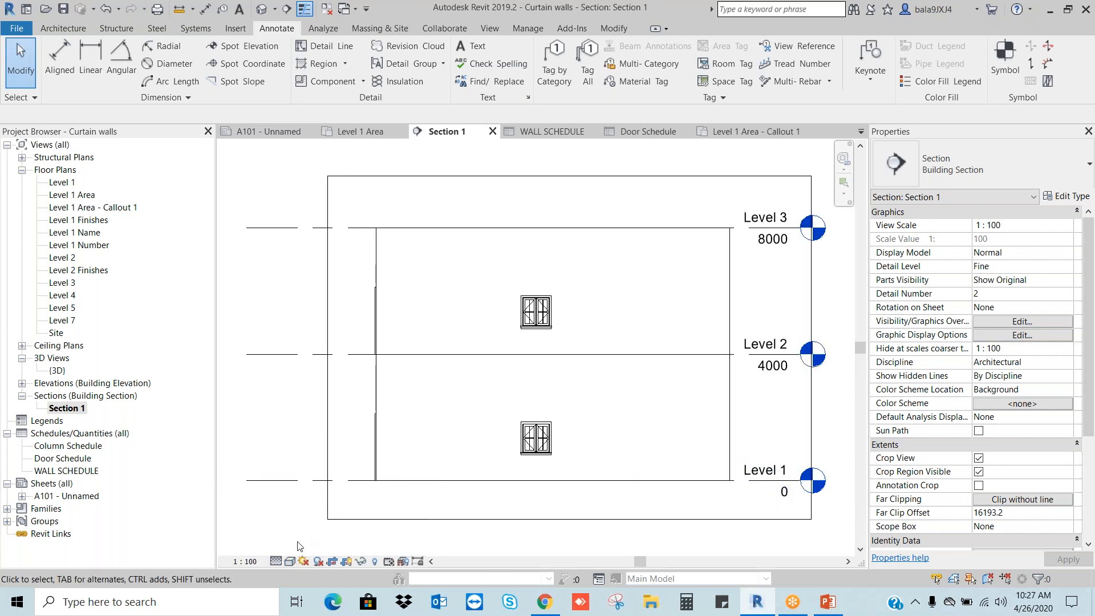
click(290, 561)
click(312, 476)
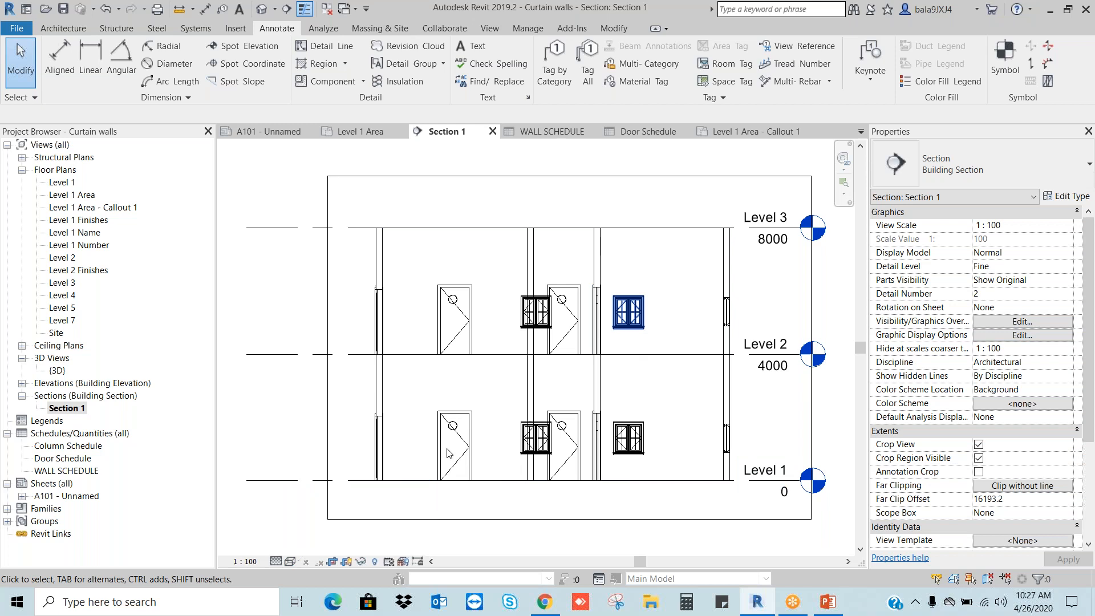
- Set Section 1's visual style to Hidden Line and reopen sheet A101
click(290, 561)
click(313, 489)
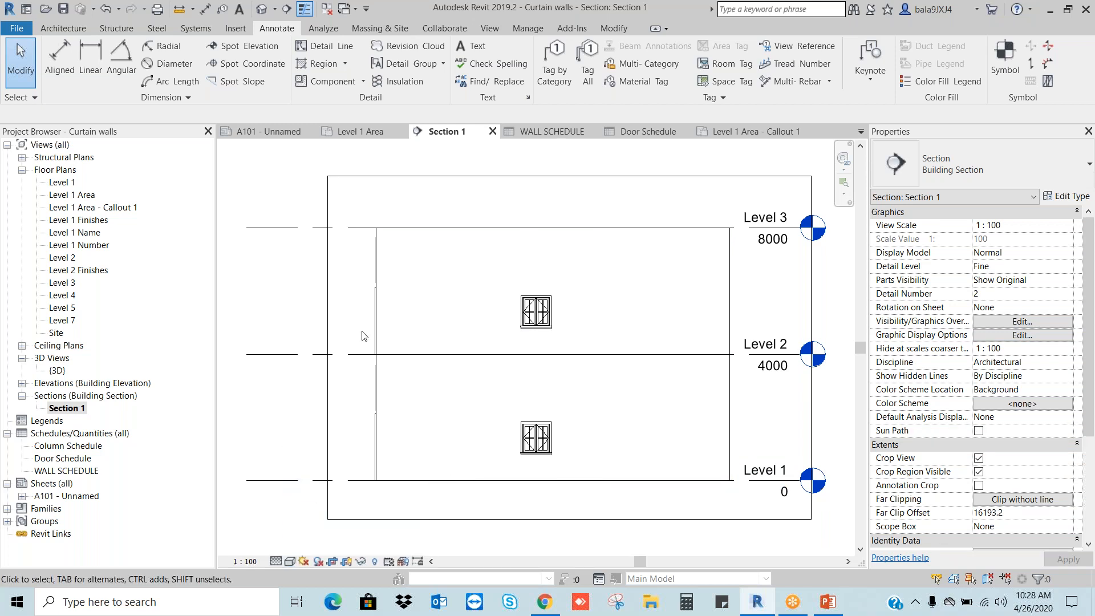
scroll(362, 334, down, 3)
click(68, 496)
double_click(78, 496)
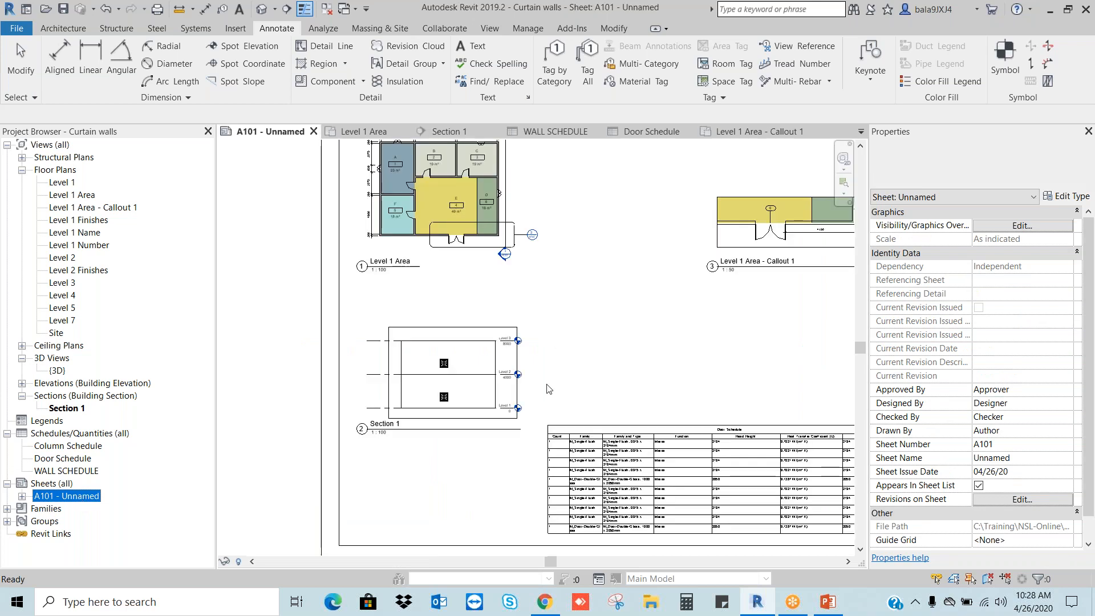
- Move the Section 1 viewport closer beneath the Level 1 Area viewport, aligning their titles vertically
click(490, 341)
drag(490, 337, 484, 329)
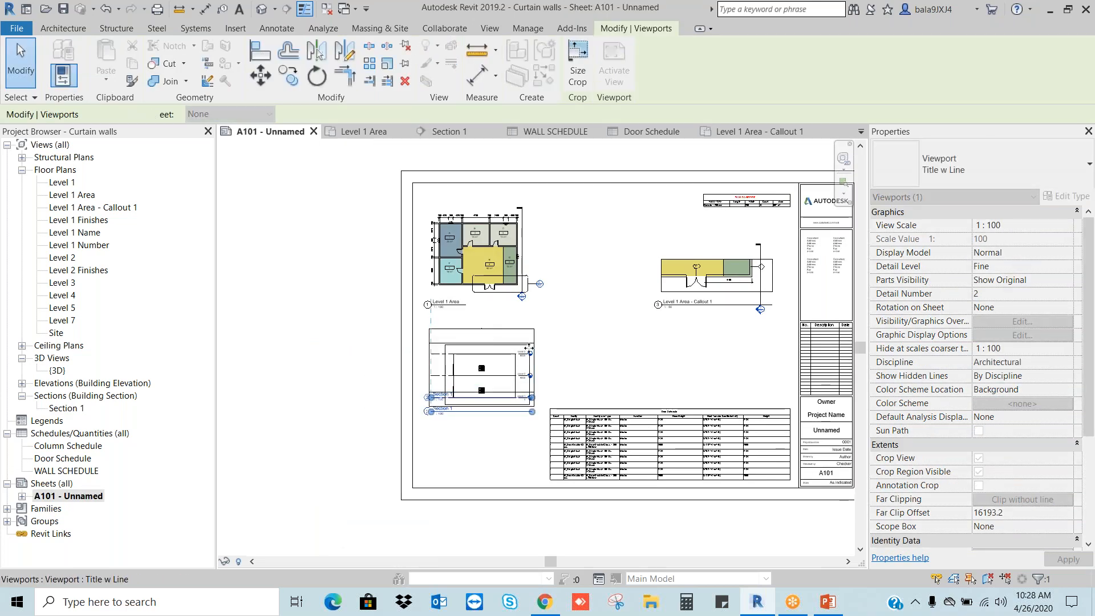
click(536, 313)
- Shorten the Section 1 title line on the sheet to about the width of its title text
scroll(476, 342, up, 6)
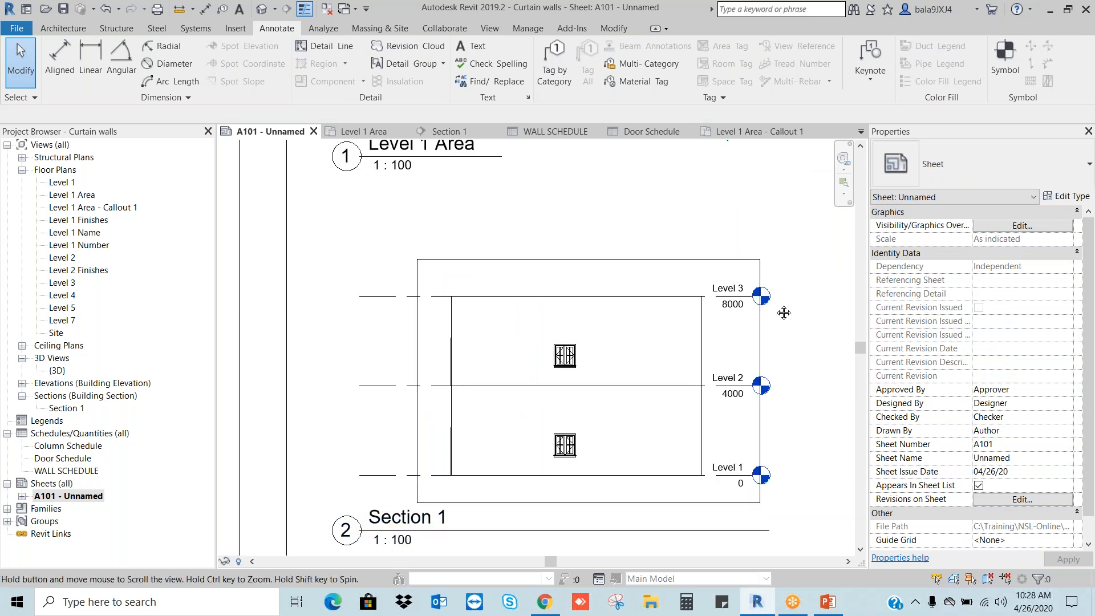
middle_drag(635, 406, 581, 317)
click(584, 340)
drag(716, 442, 406, 449)
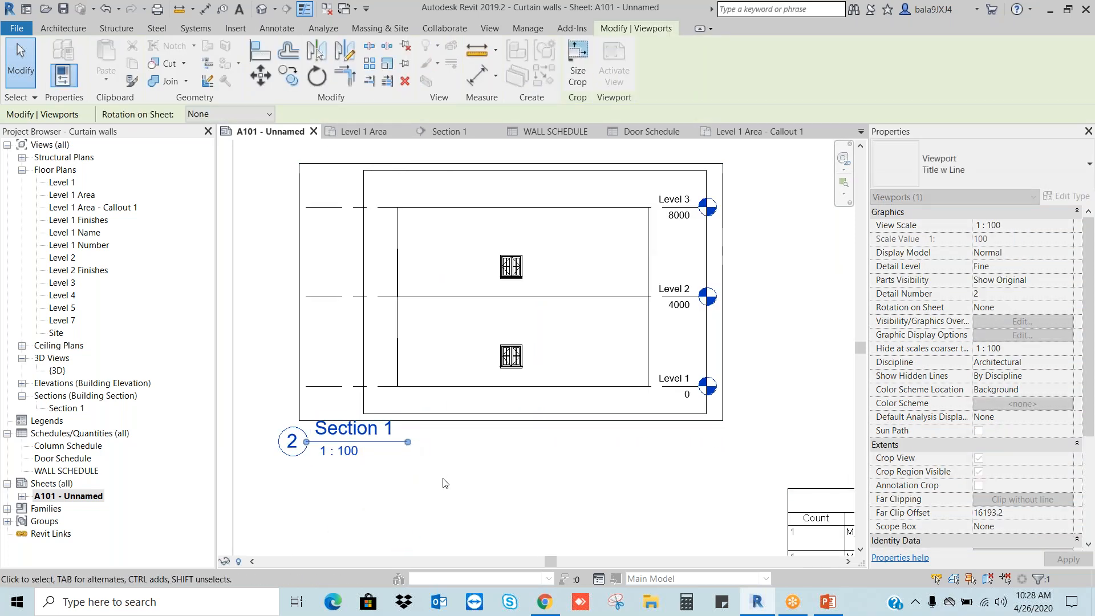
click(445, 481)
key(z)
key(f)
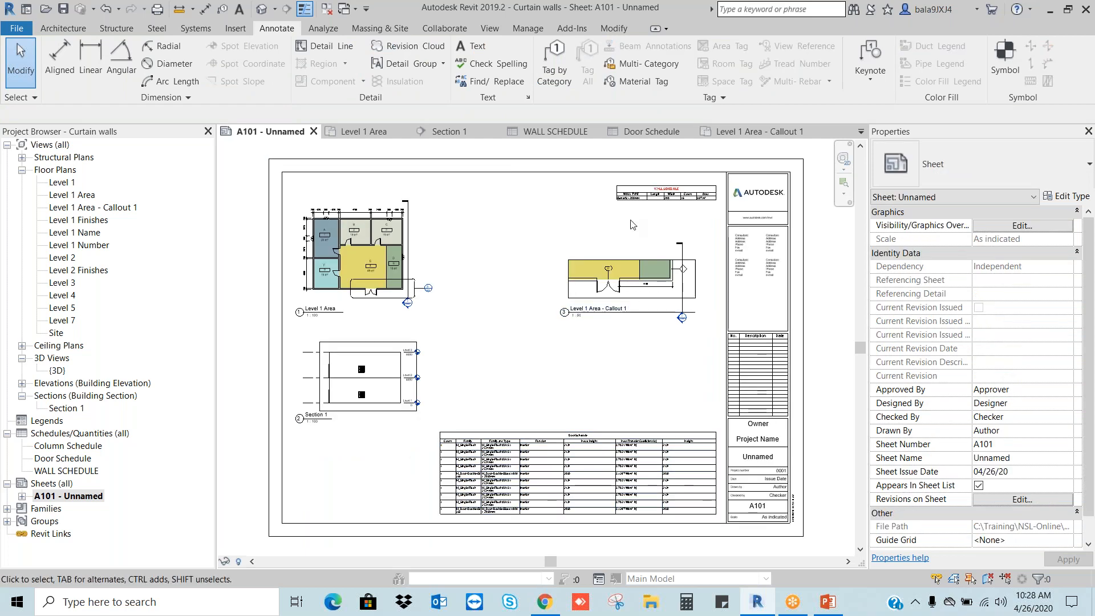
- Open Level 1 Area - Callout 1 and set a custom view scale of 1:30
click(631, 259)
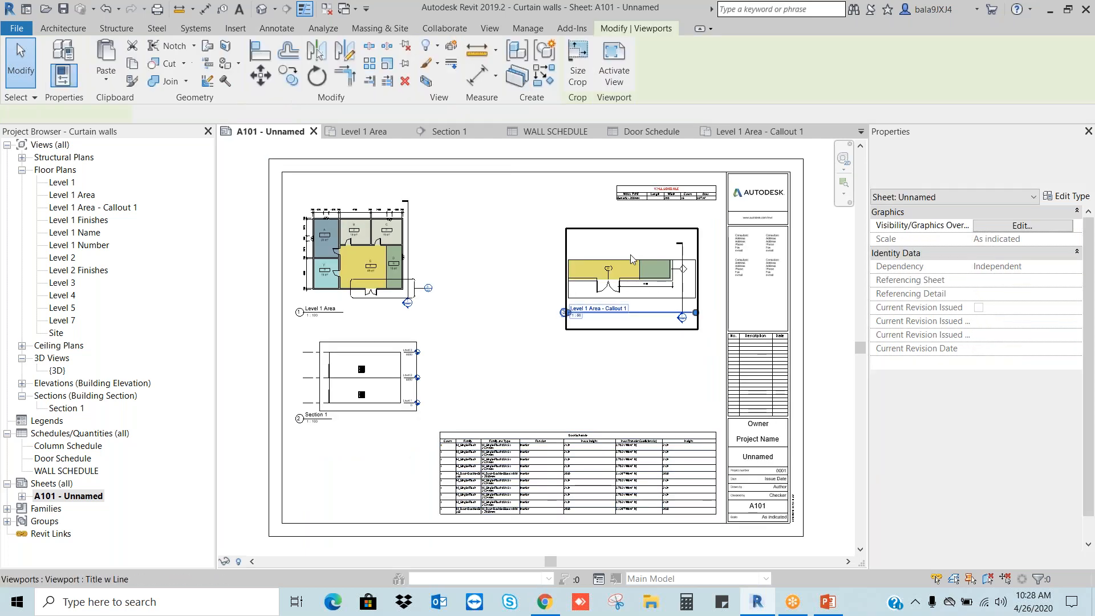
click(631, 373)
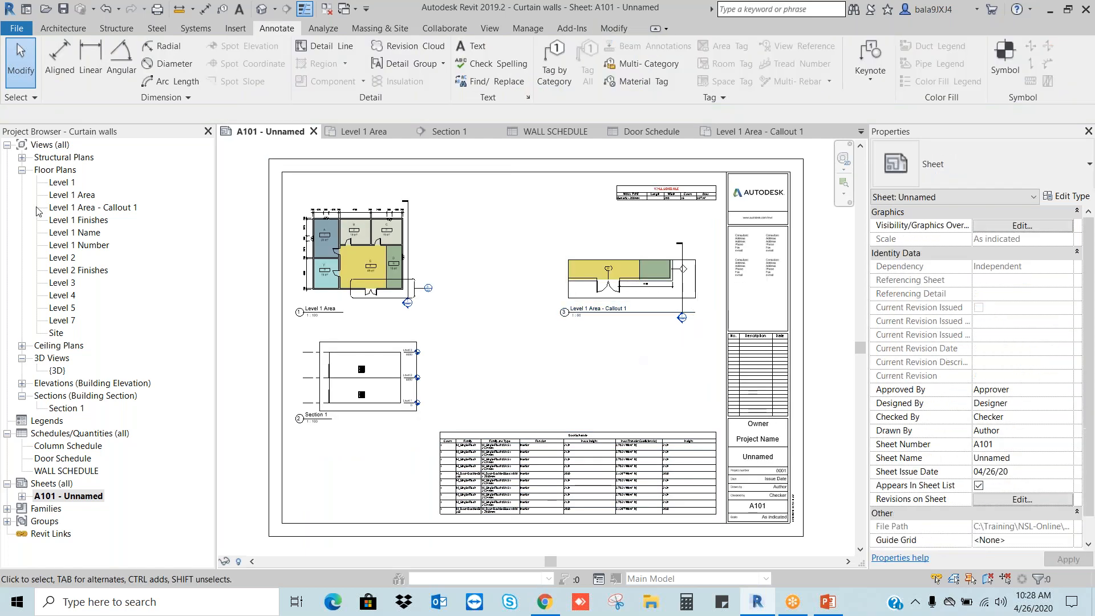
double_click(104, 208)
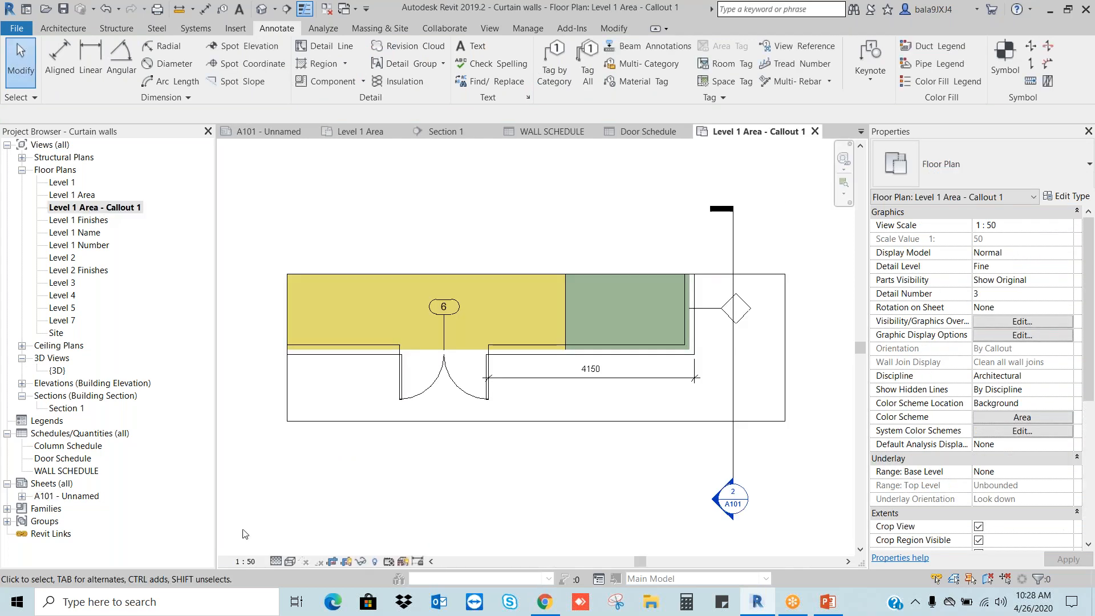
click(245, 561)
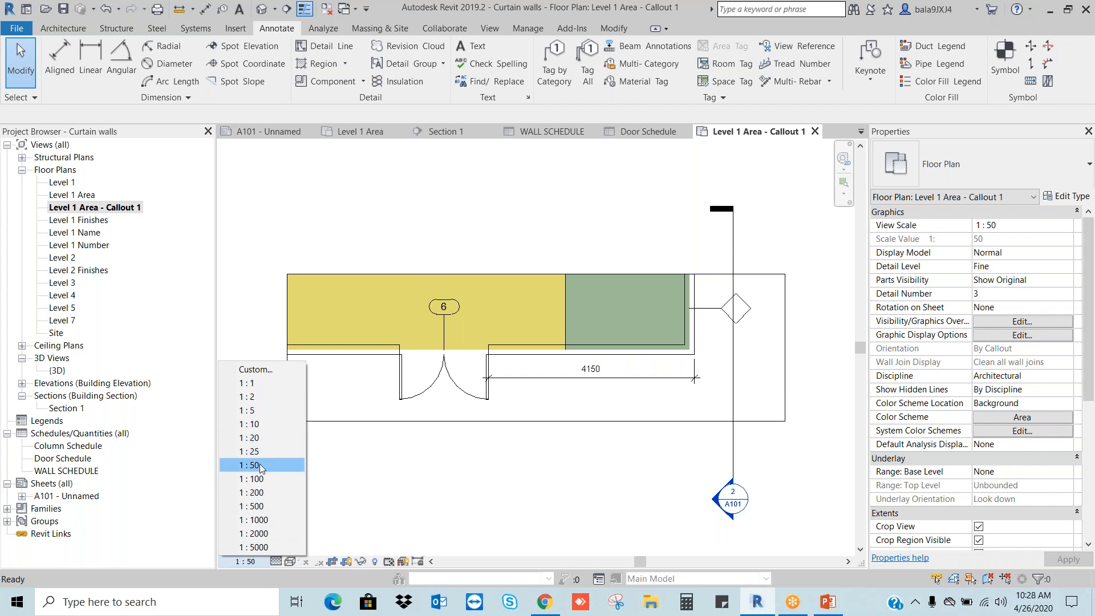
click(264, 370)
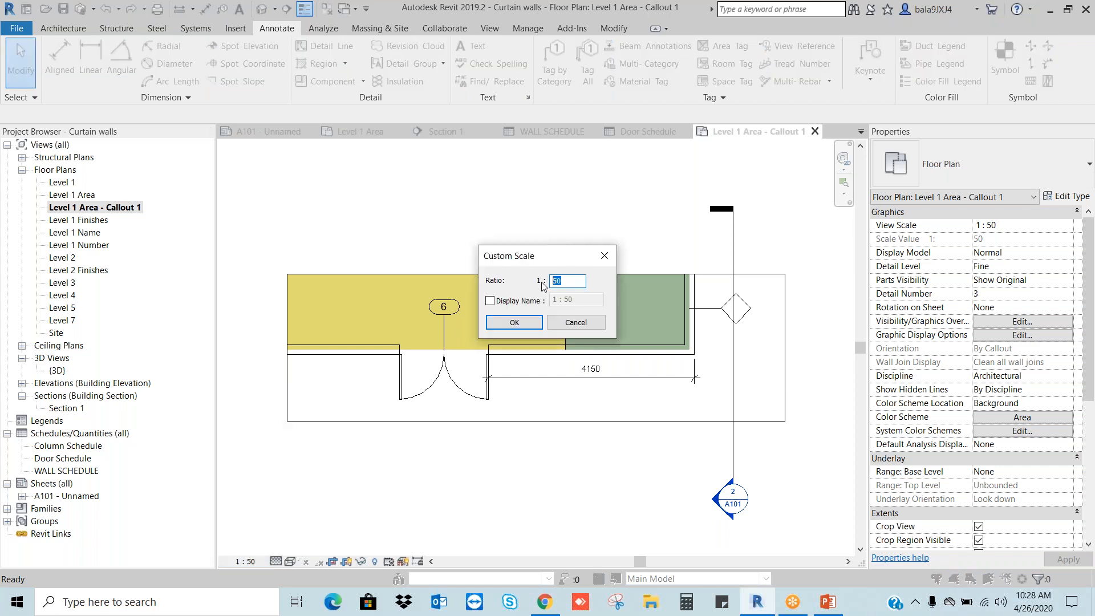
text(30)
click(530, 322)
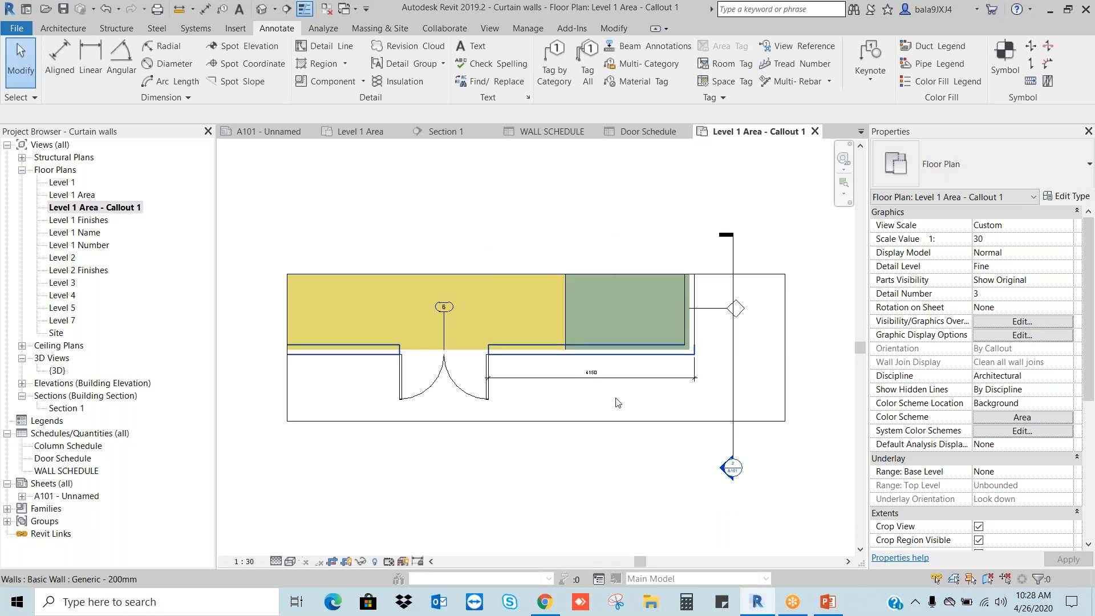
- Move the enlarged callout viewport on sheet A101 off the title block into the free space above the door schedule
double_click(68, 496)
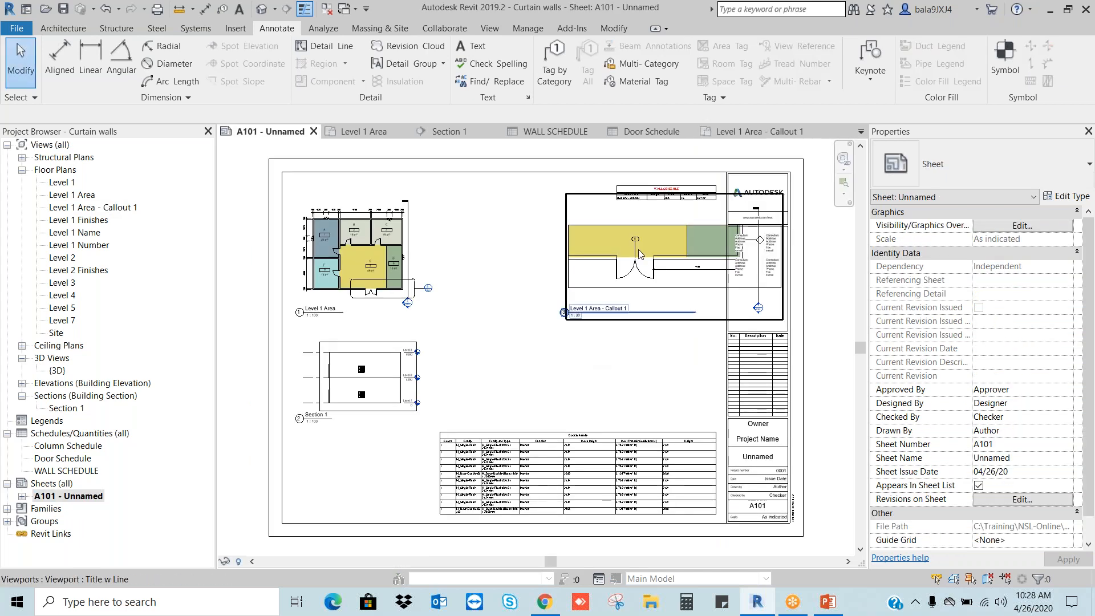
click(640, 231)
drag(640, 232, 553, 321)
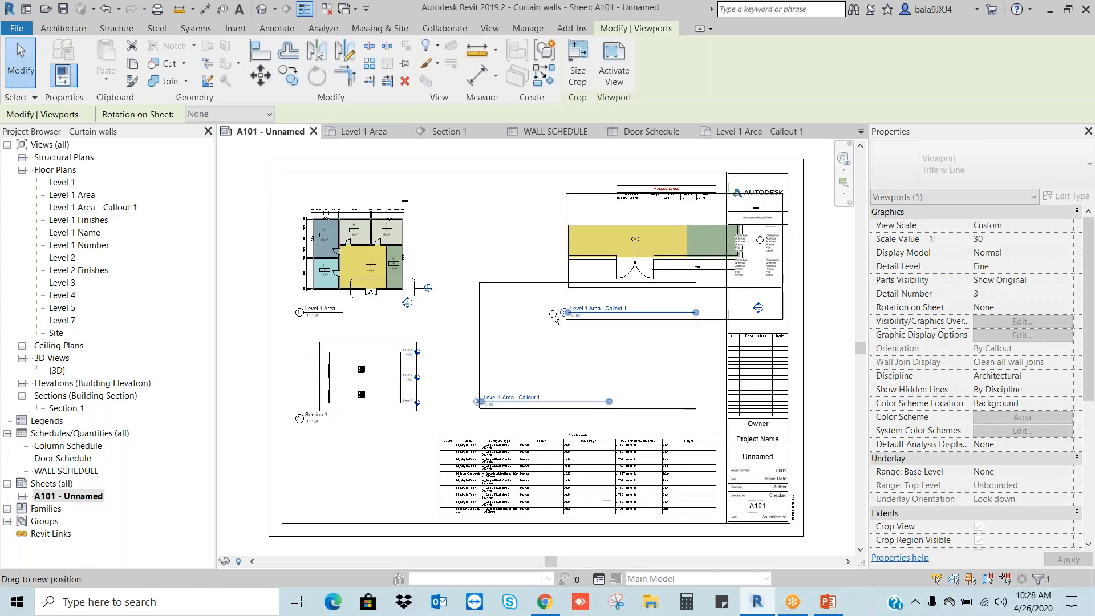
click(832, 374)
click(633, 357)
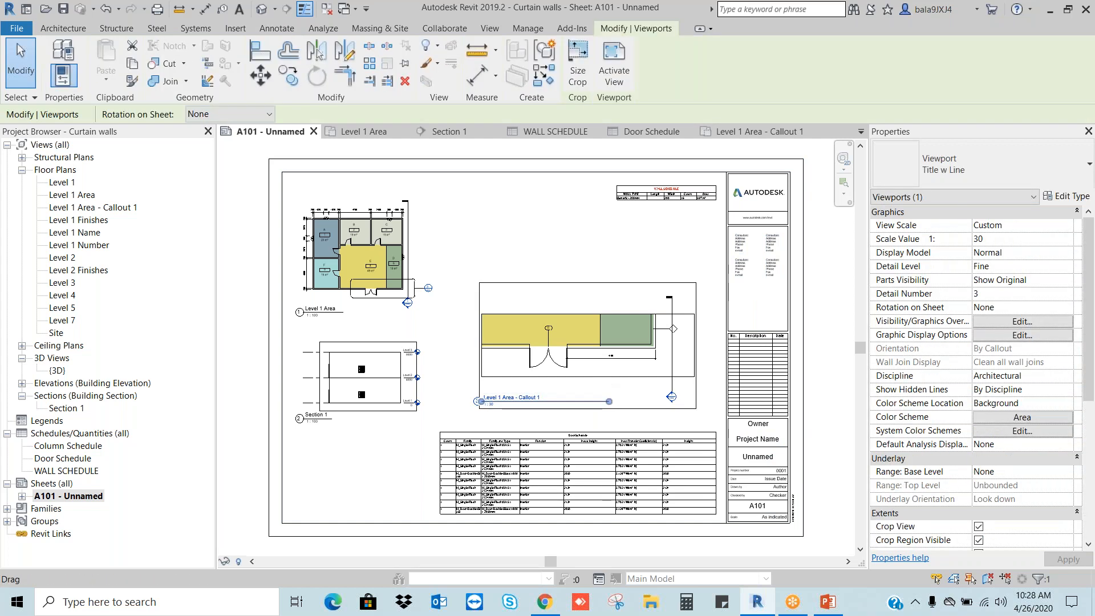
click(822, 393)
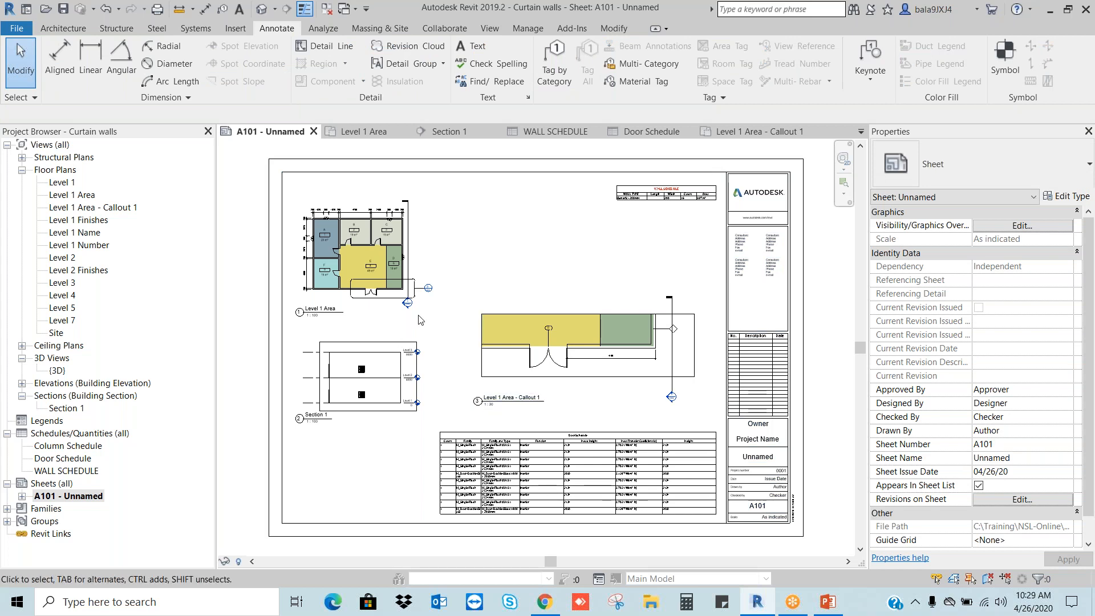
- Draw a horizontal building section across the Level 1 Area plan through rooms A, E and D, looking toward rooms B and C
double_click(81, 195)
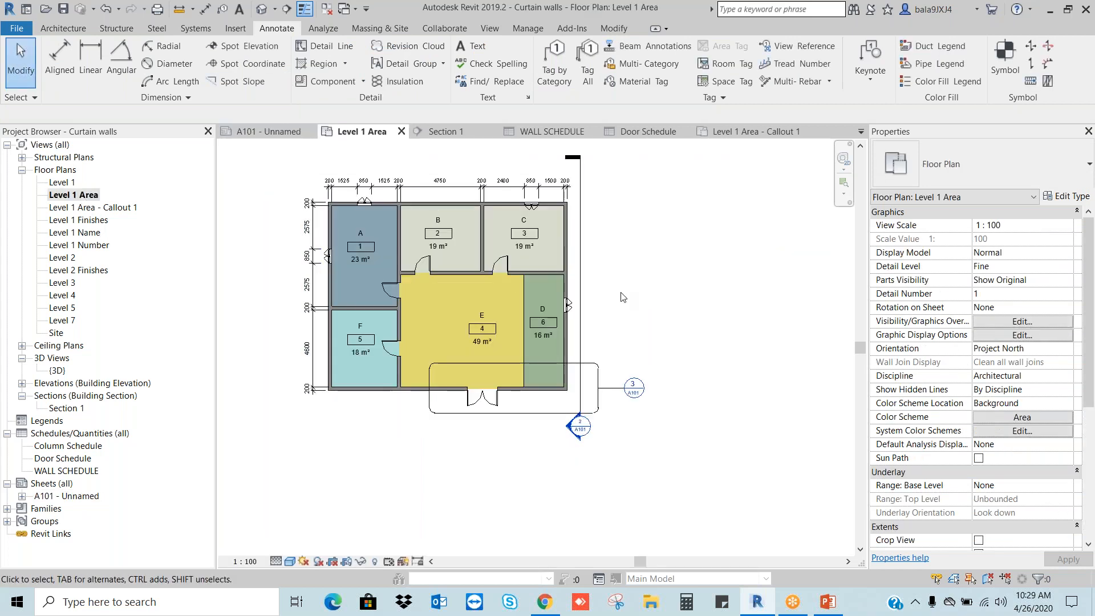
click(491, 29)
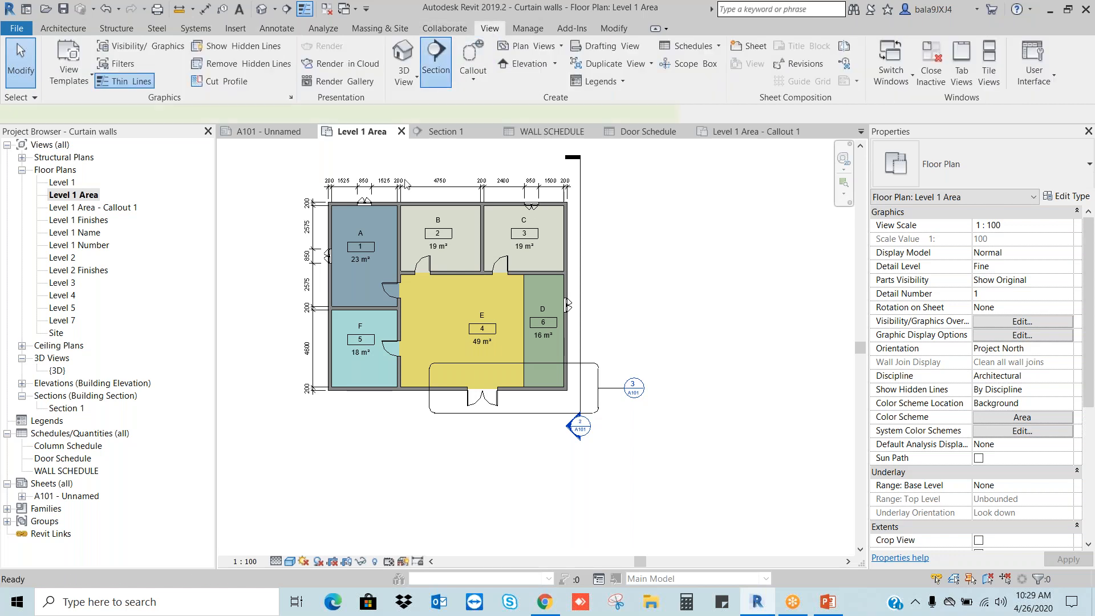
click(260, 285)
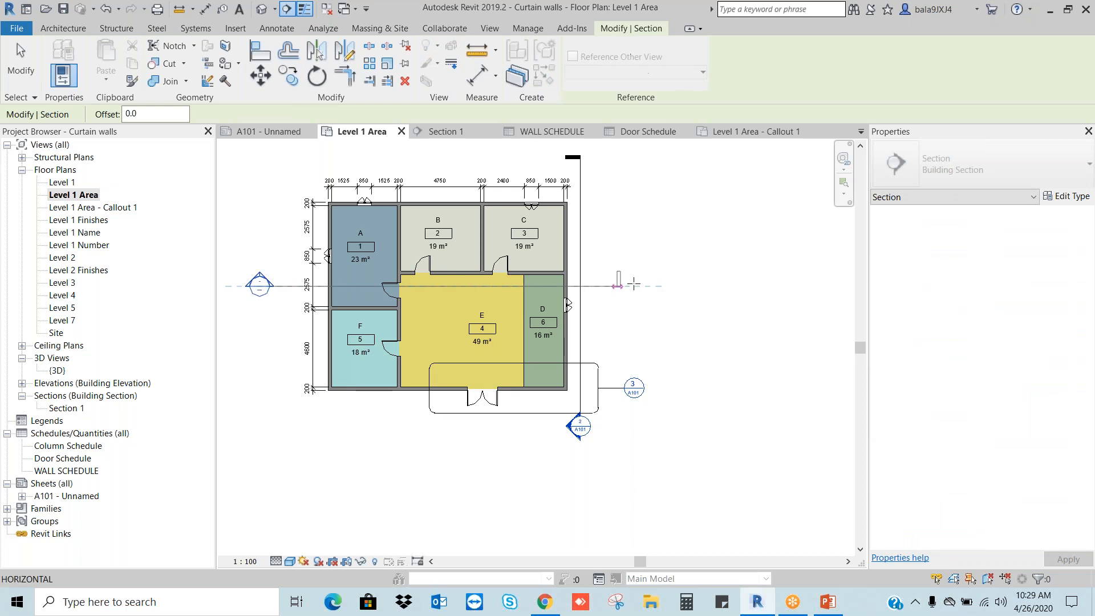
click(634, 285)
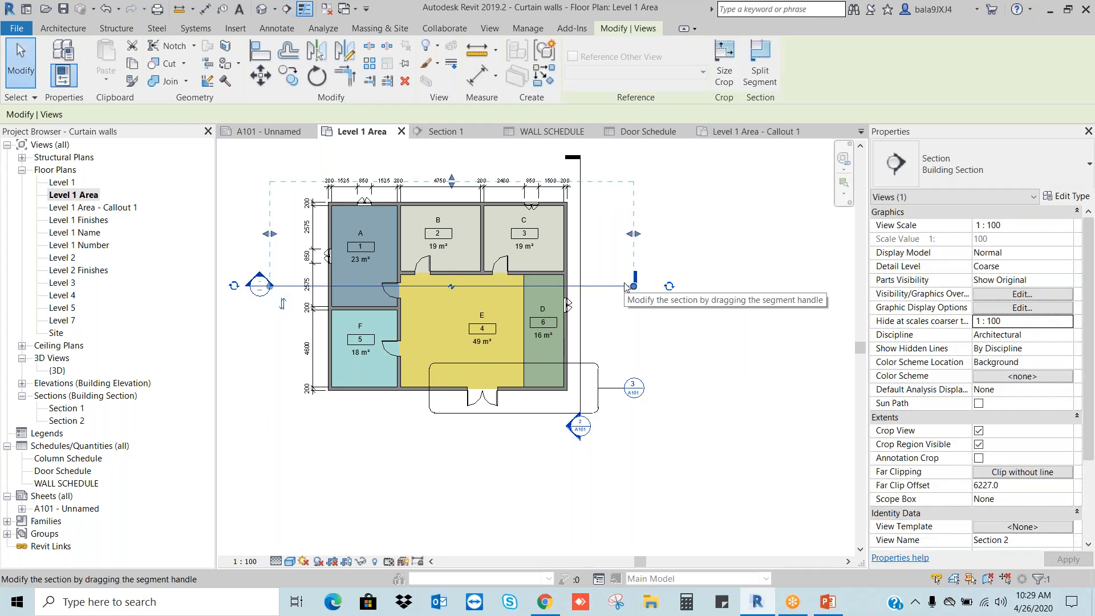
key(Escape)
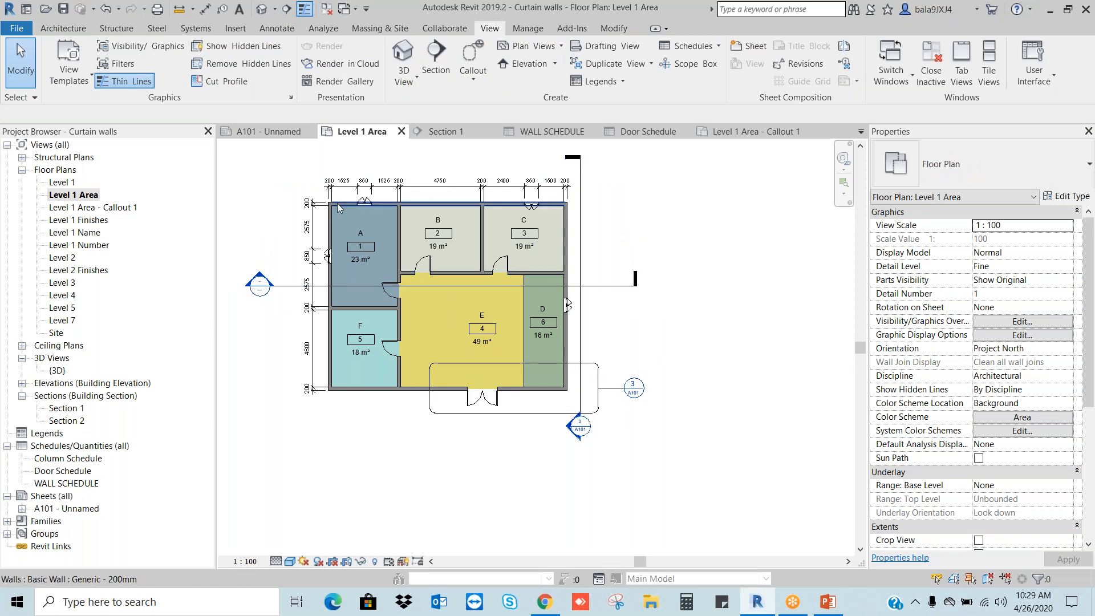
- Compare the detail and sheet references in the callout head, the vertical section head and the new horizontal section head on Level 1 Area
scroll(576, 433, up, 3)
scroll(601, 370, up, 5)
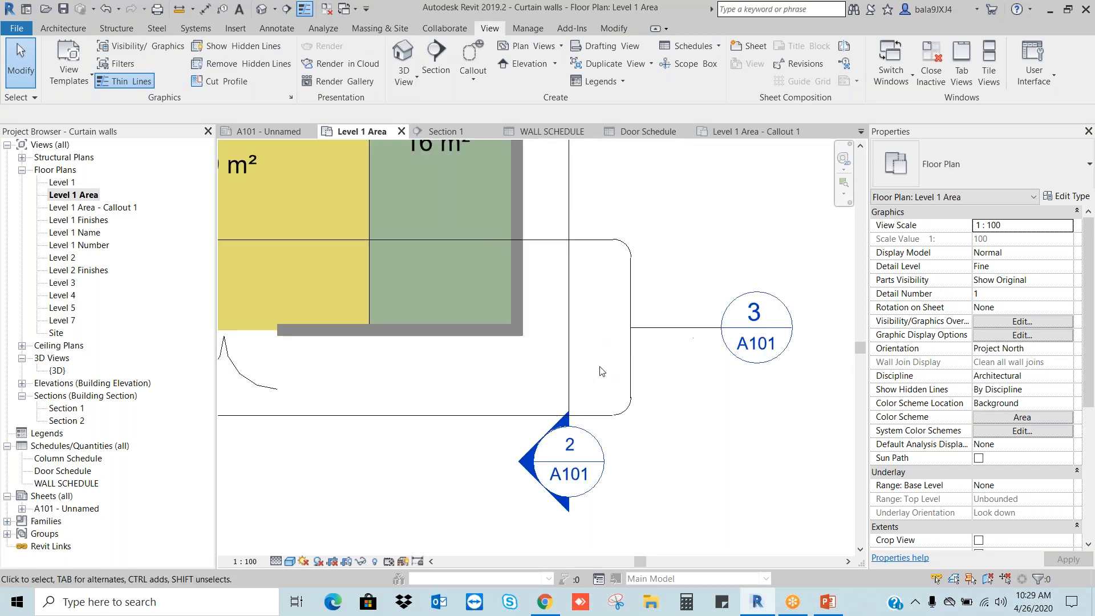
scroll(623, 382, down, 10)
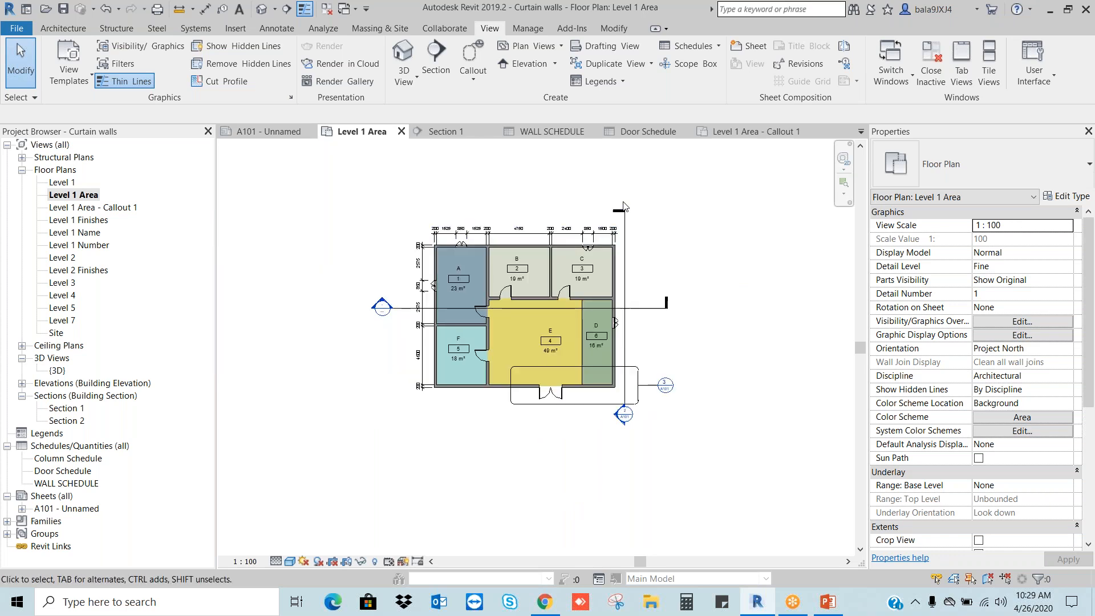
scroll(630, 406, up, 6)
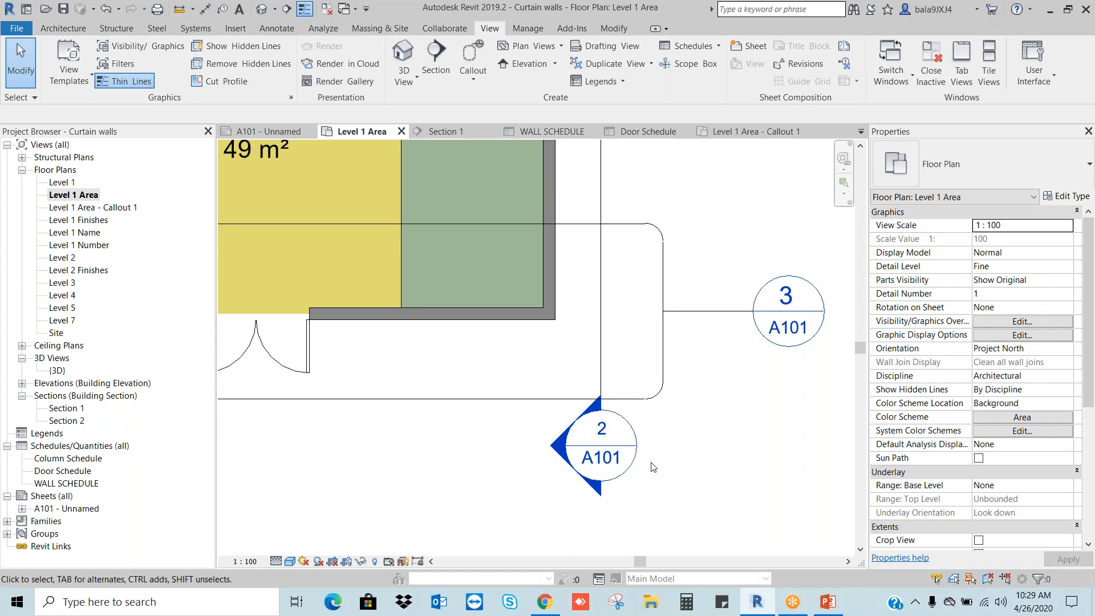
scroll(653, 464, down, 4)
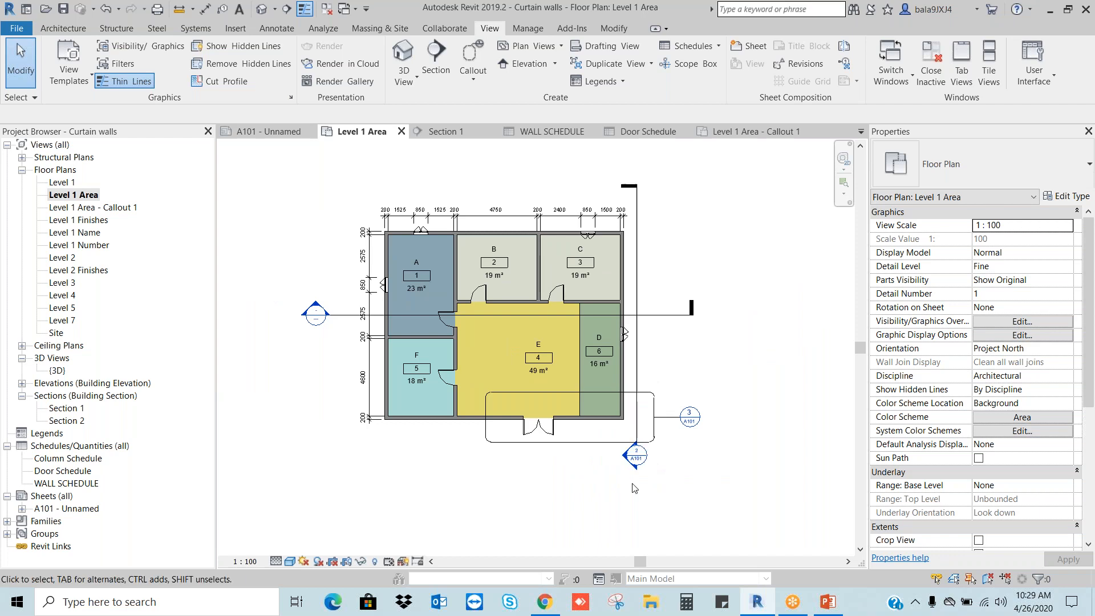
scroll(637, 404, up, 3)
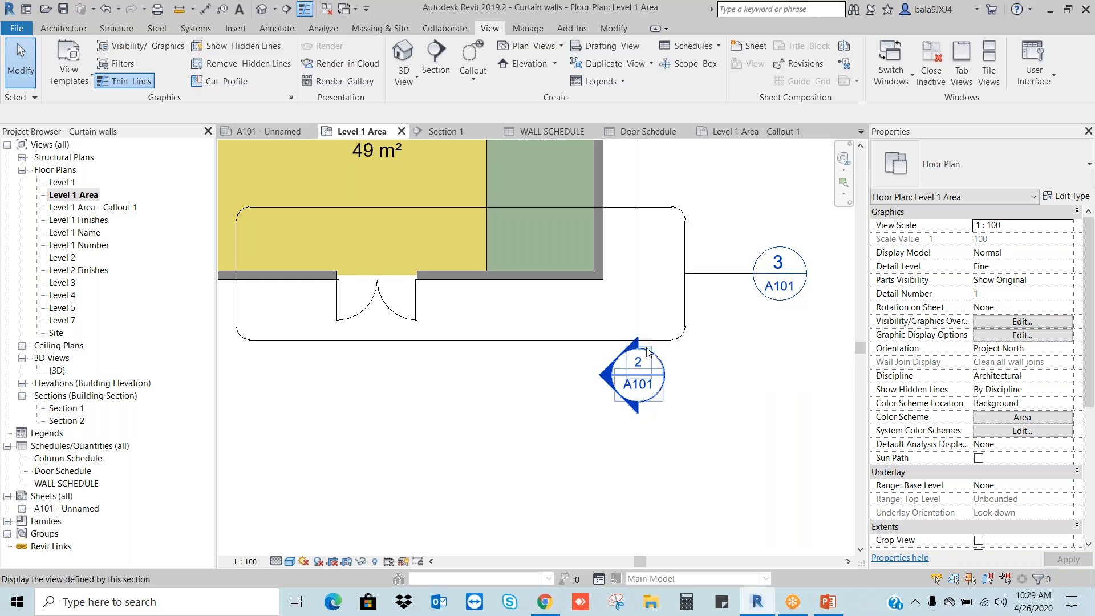
scroll(647, 352, down, 5)
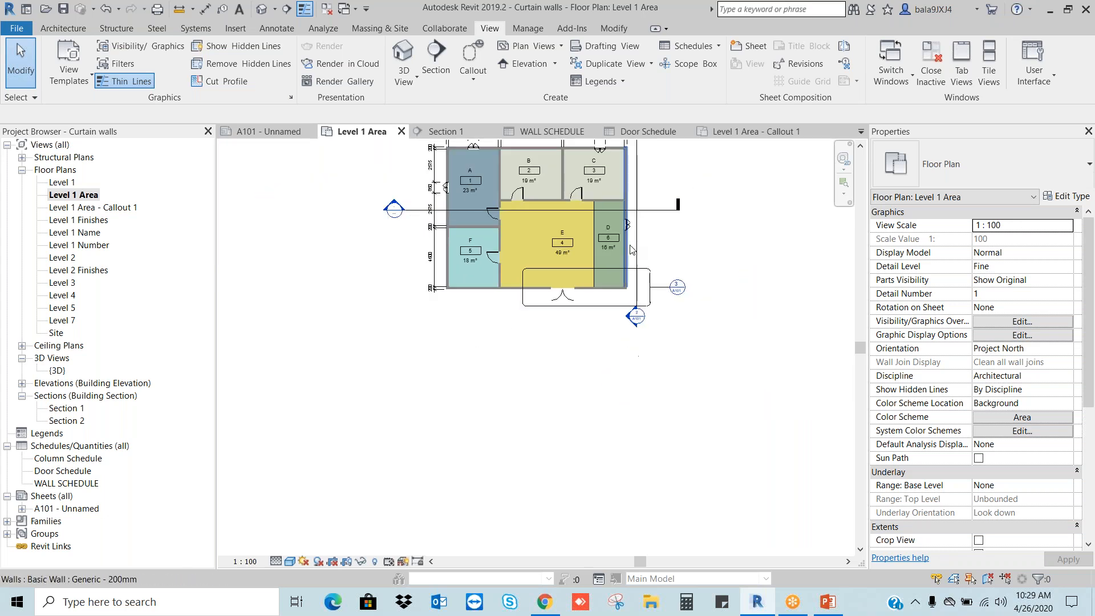
scroll(633, 285, up, 4)
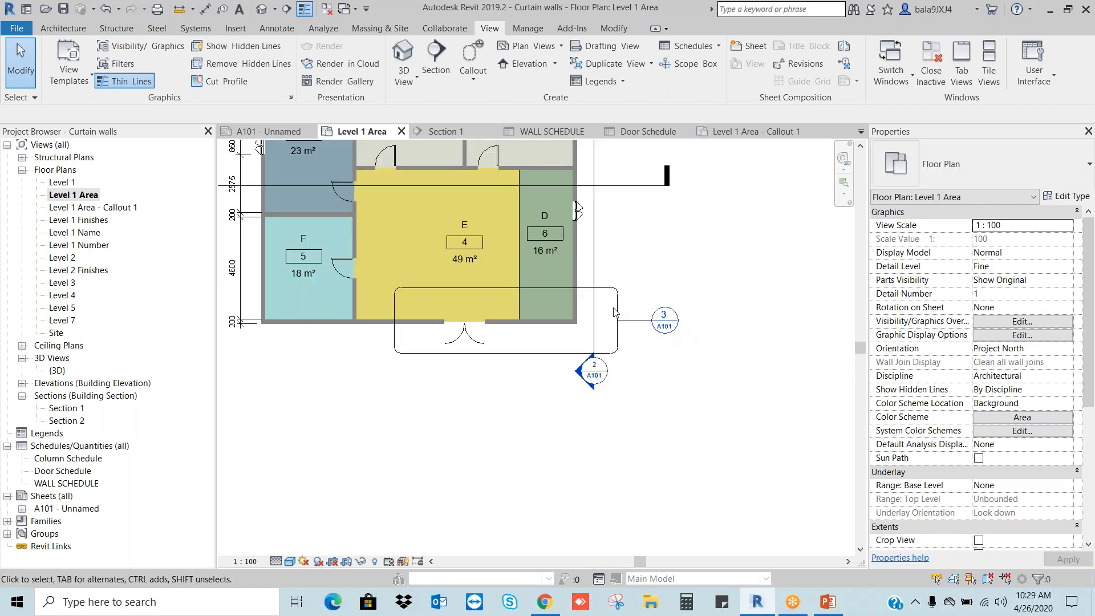
scroll(572, 329, up, 2)
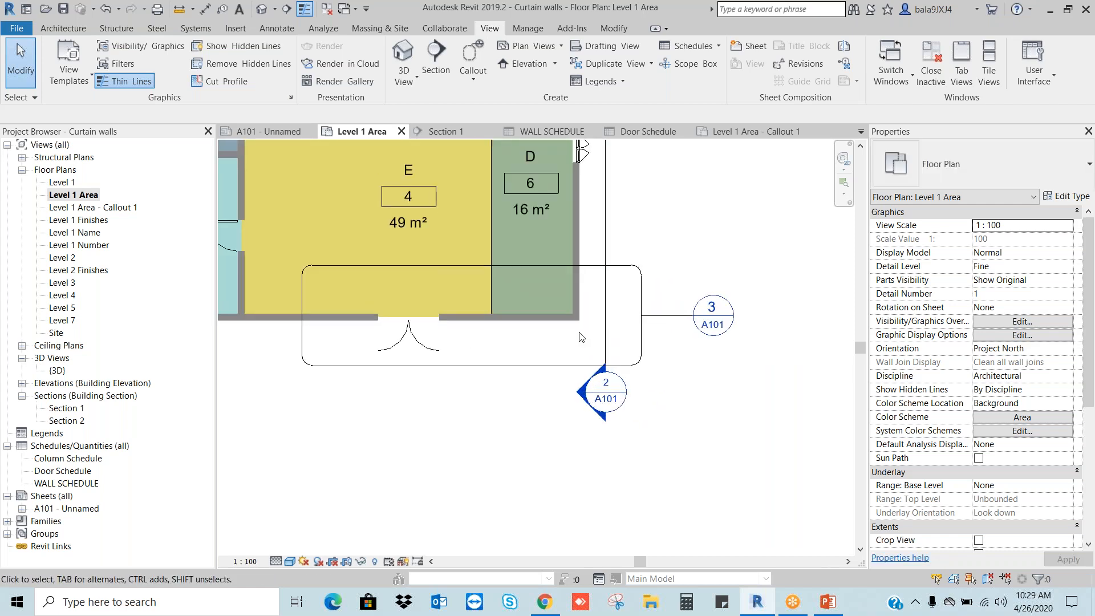
scroll(750, 326, up, 2)
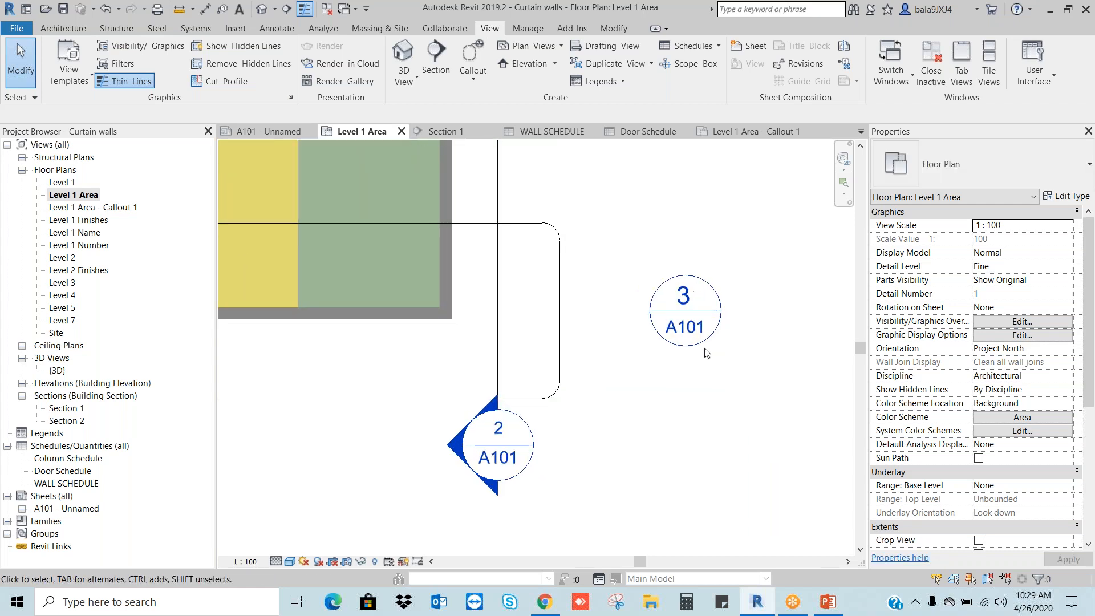
middle_click(743, 330)
middle_click(744, 331)
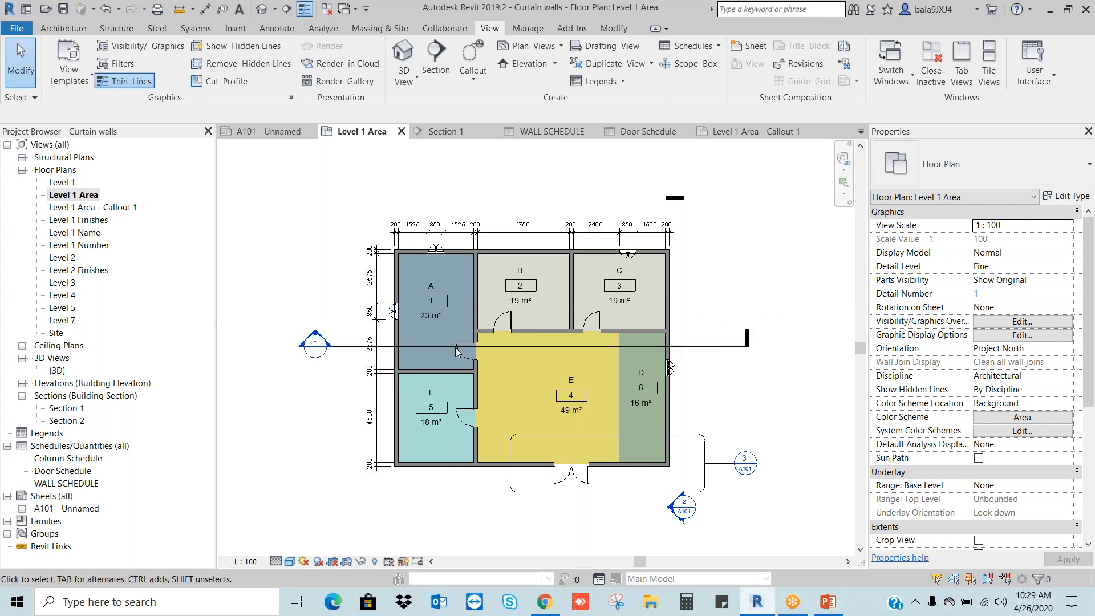
scroll(316, 341, up, 1)
scroll(317, 341, up, 6)
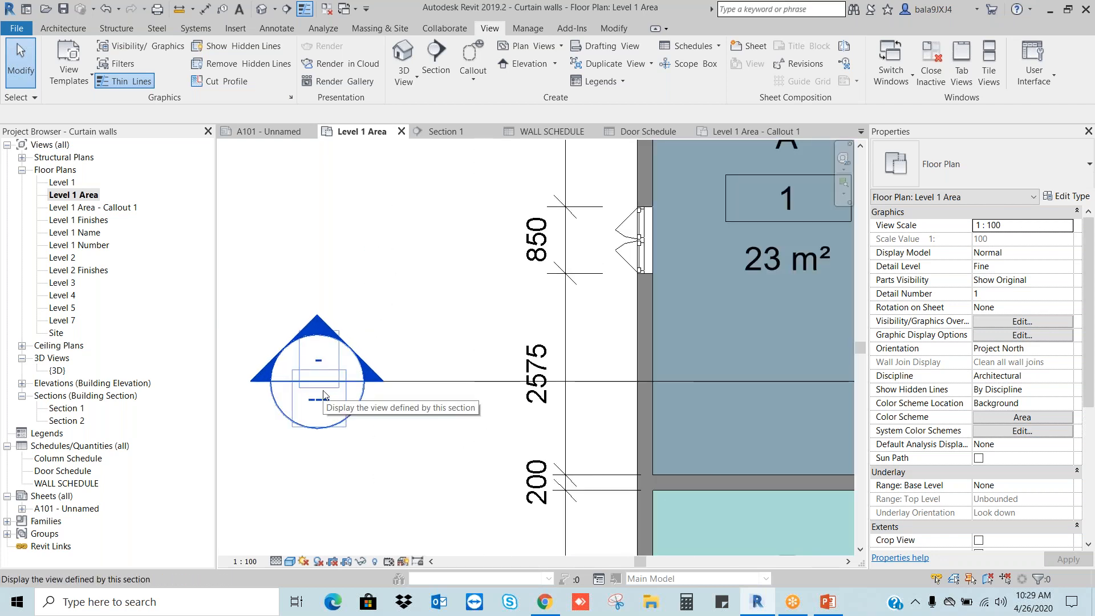
scroll(323, 393, down, 3)
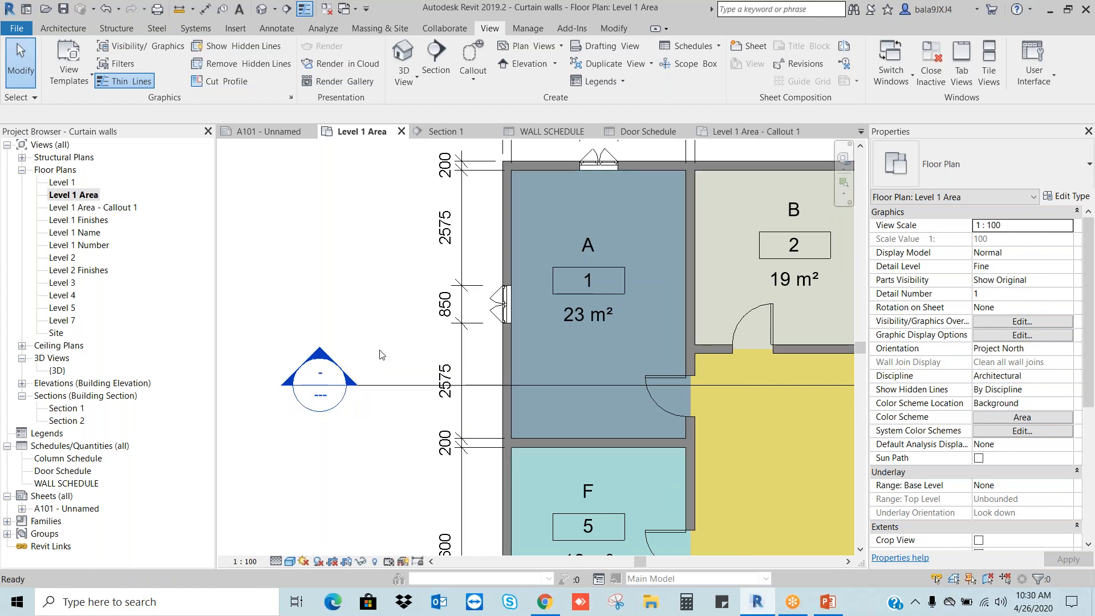
scroll(313, 365, down, 4)
- Place the Section 2 view on sheet A101 in the free space above the enlarged callout viewport
double_click(87, 507)
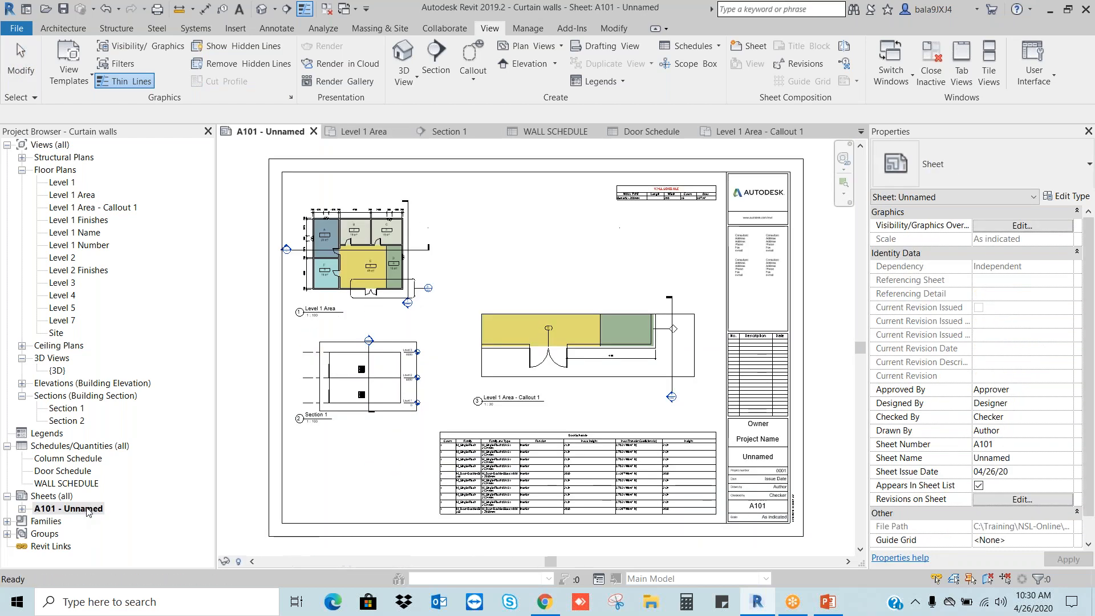
click(80, 422)
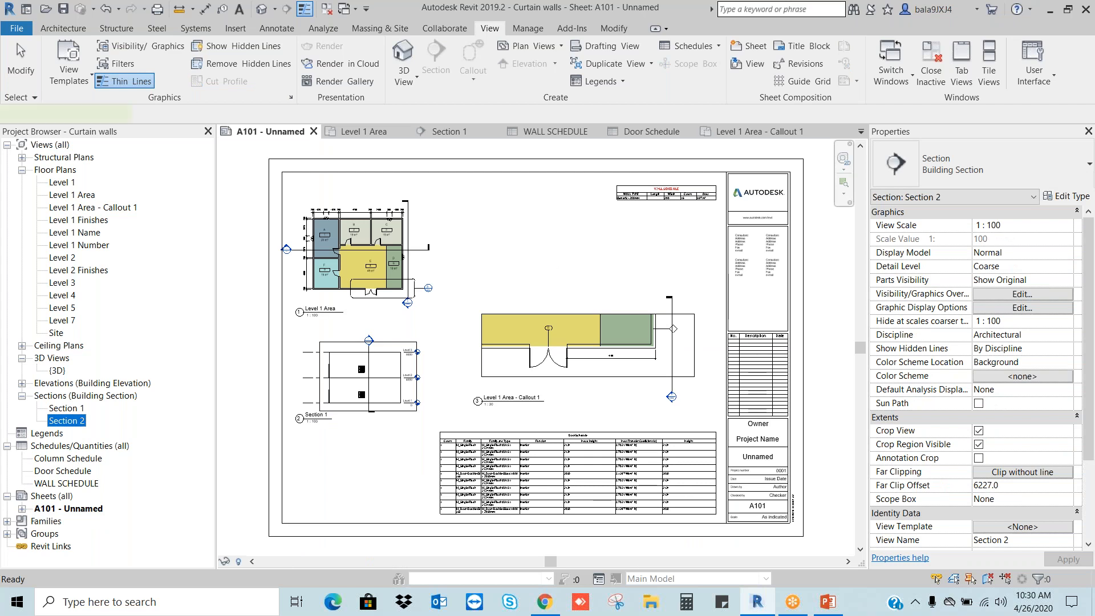
click(533, 252)
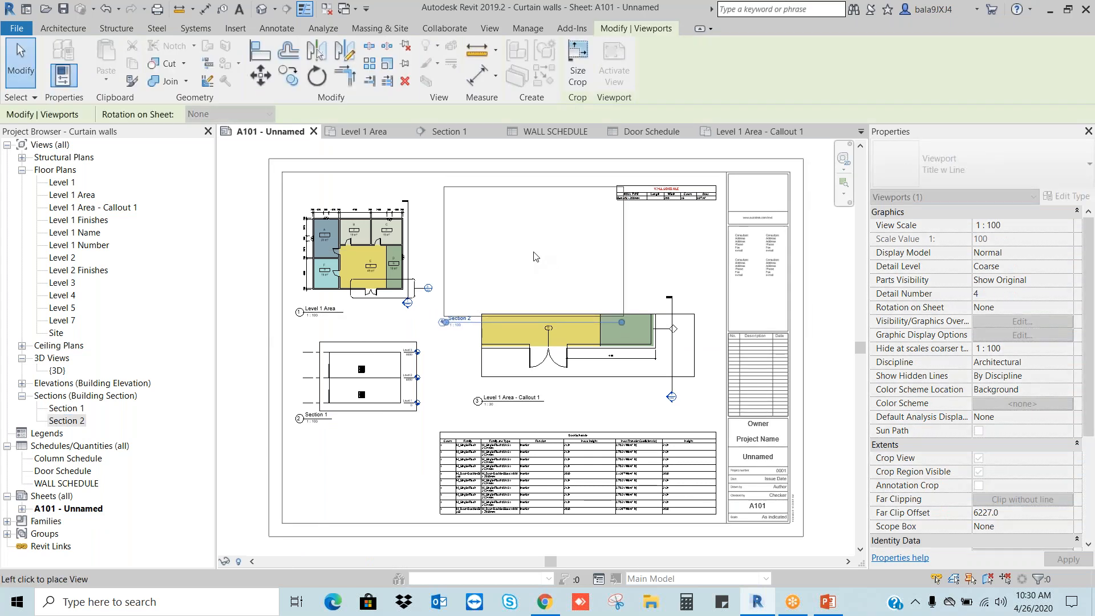
click(527, 256)
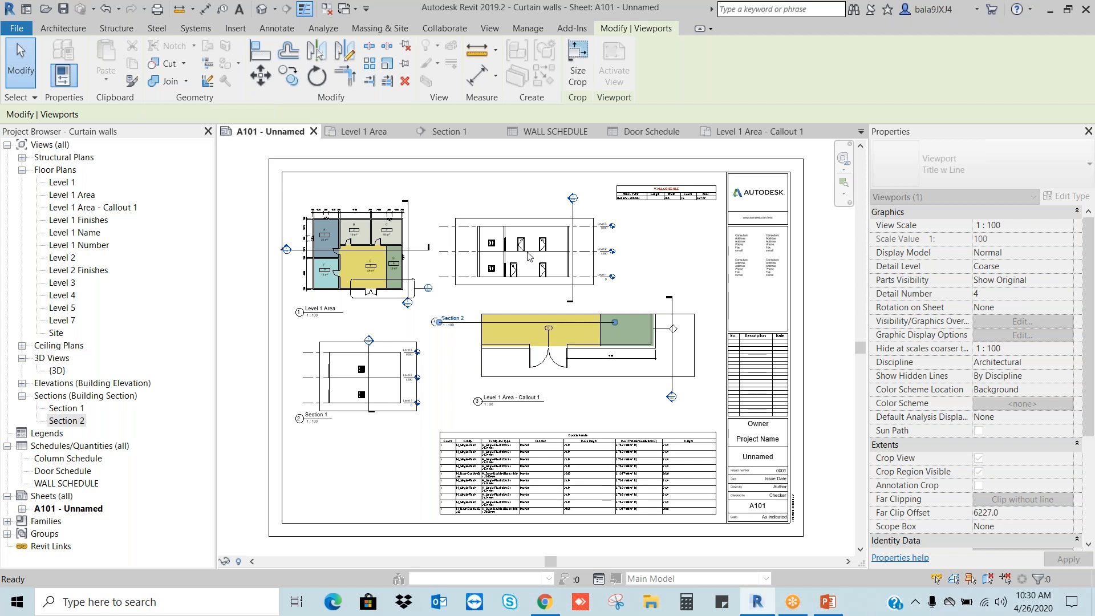
key(Escape)
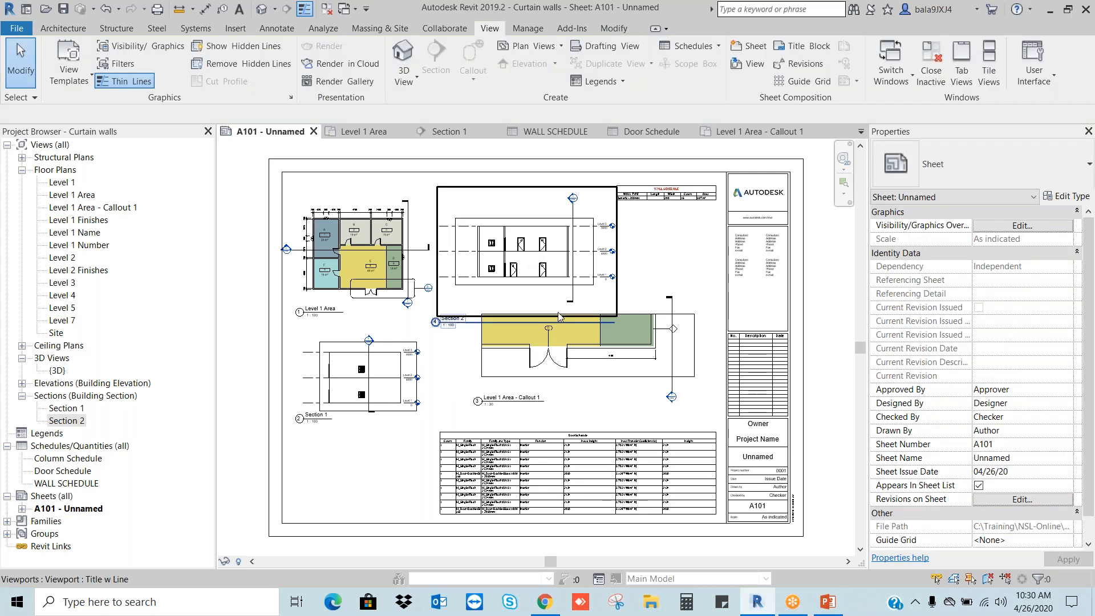
- Move the Section 2 view title up directly beneath its section drawing and shorten the title line to suit the text
click(559, 317)
drag(453, 325, 463, 302)
key(Escape)
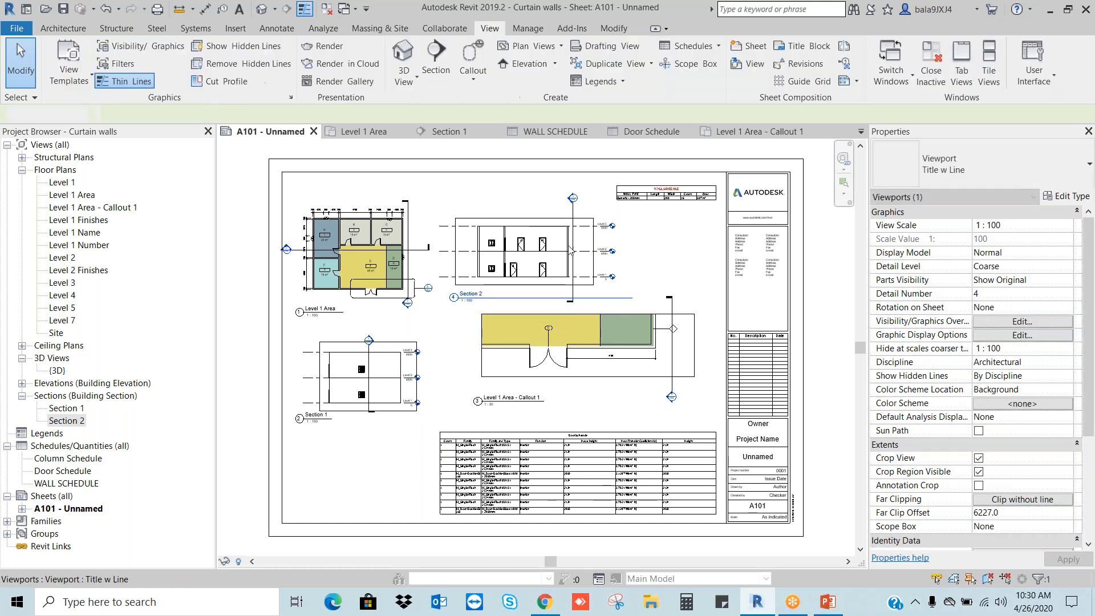
click(570, 249)
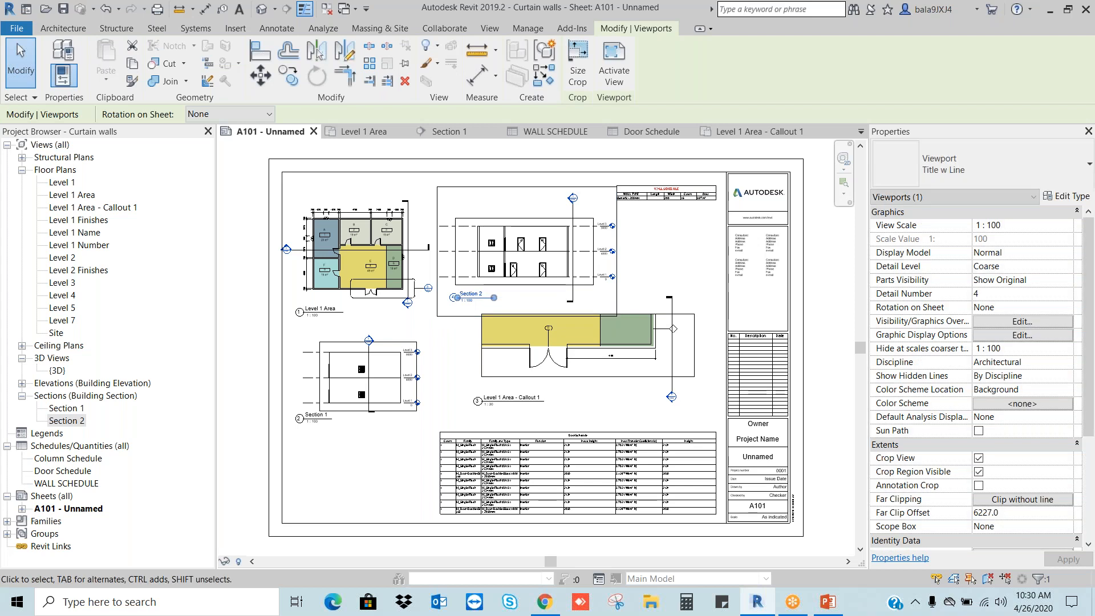
key(Escape)
- Compare the Section 2 title's detail number on sheet A101 with the reference in the horizontal section head on Level 1 Area
scroll(429, 320, up, 5)
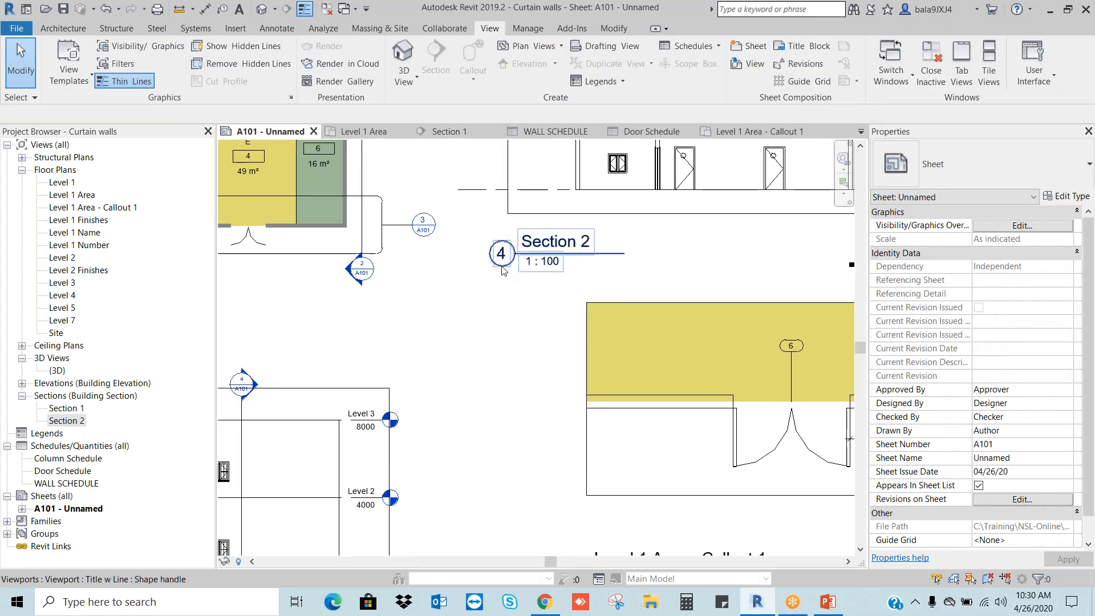
double_click(92, 196)
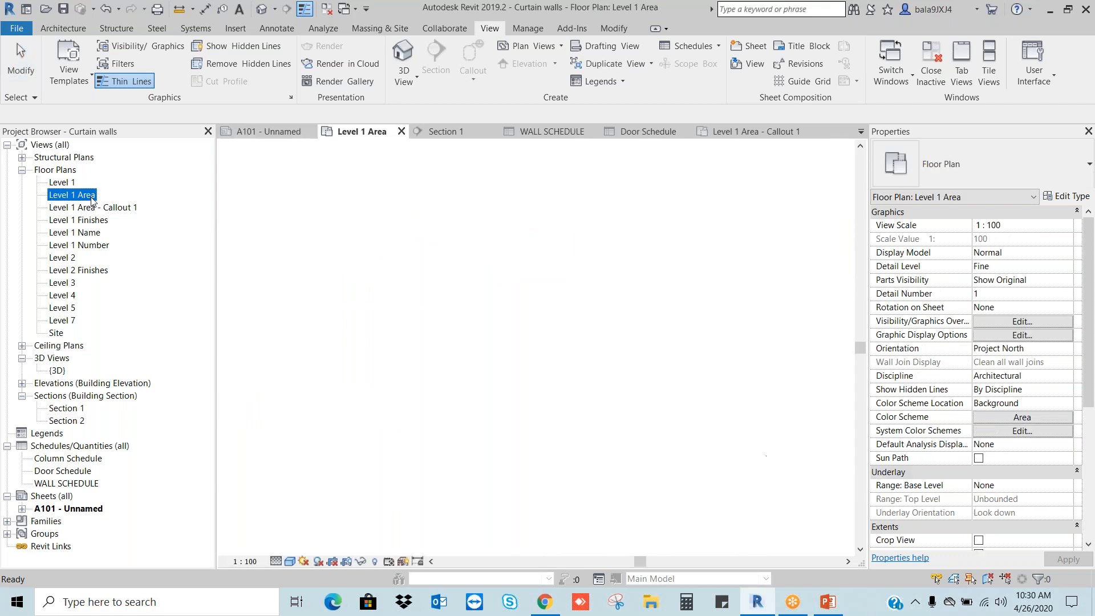
scroll(333, 322, up, 5)
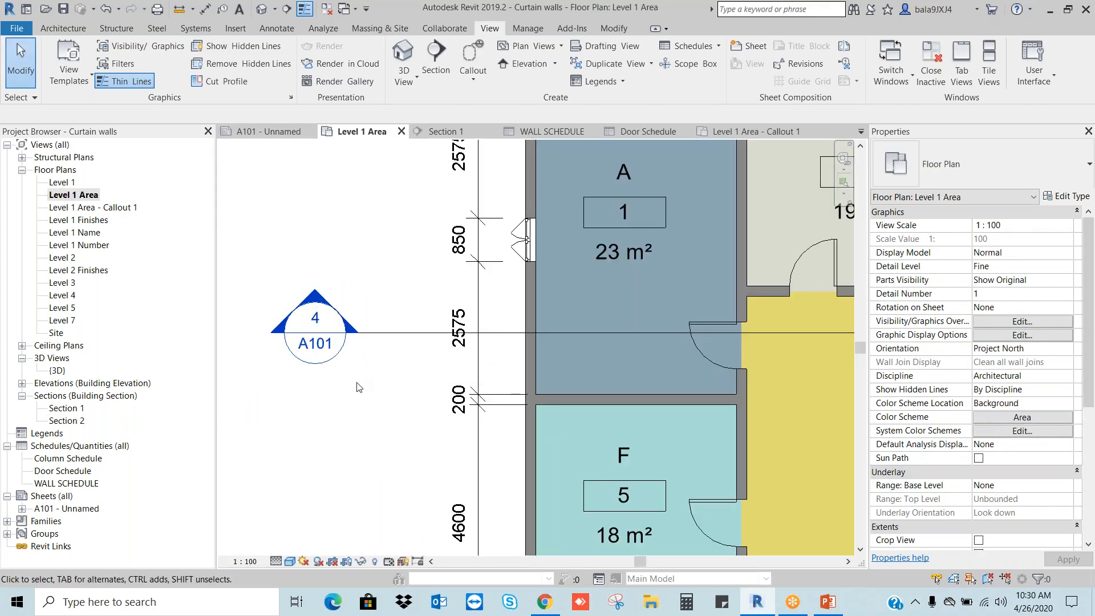
scroll(319, 359, down, 5)
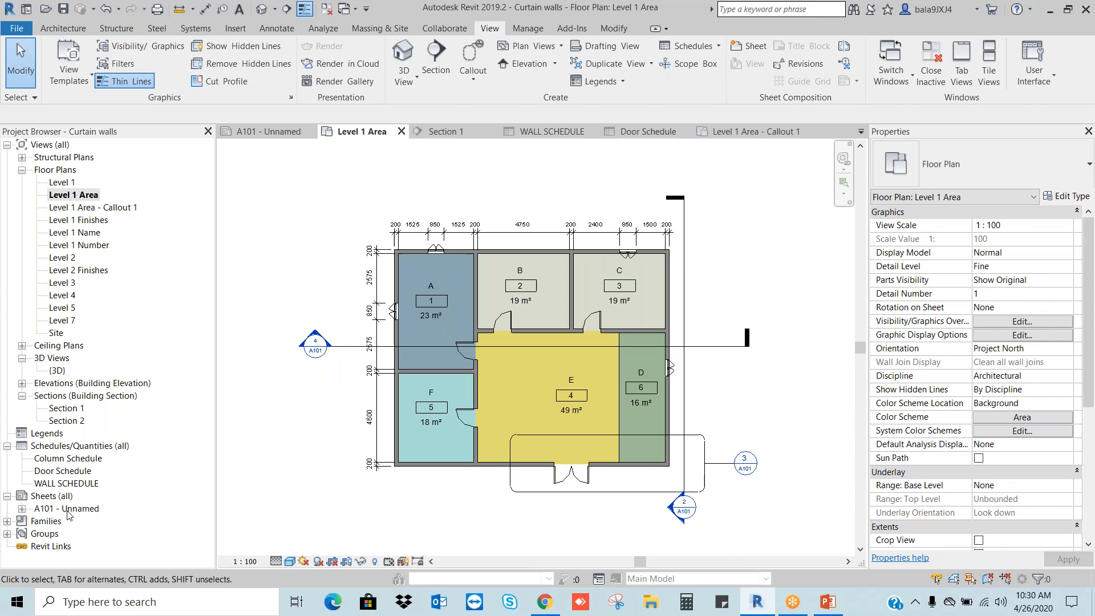
- List the views placed on sheet A101, and open the Level 1 Area callout plan and the Door Schedule
click(22, 508)
drag(211, 446, 213, 482)
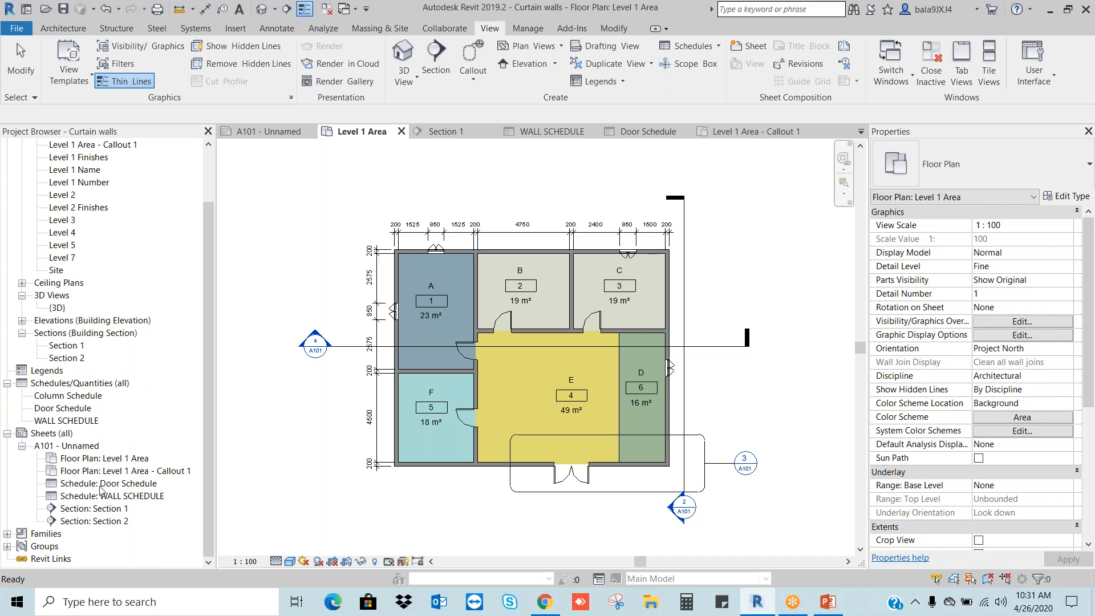
click(125, 459)
scroll(690, 268, down, 2)
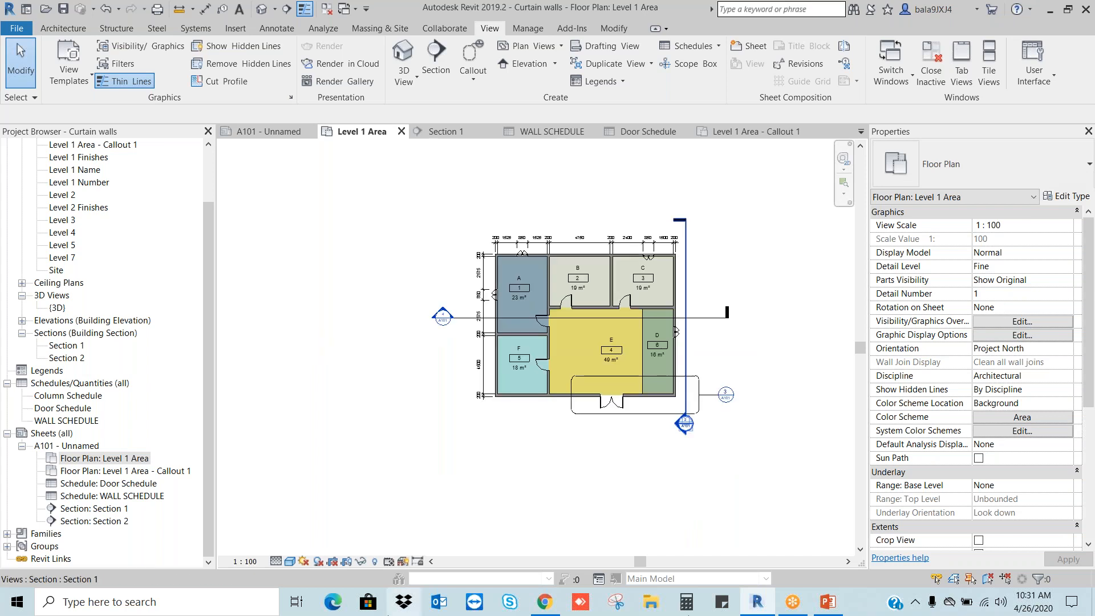
double_click(159, 470)
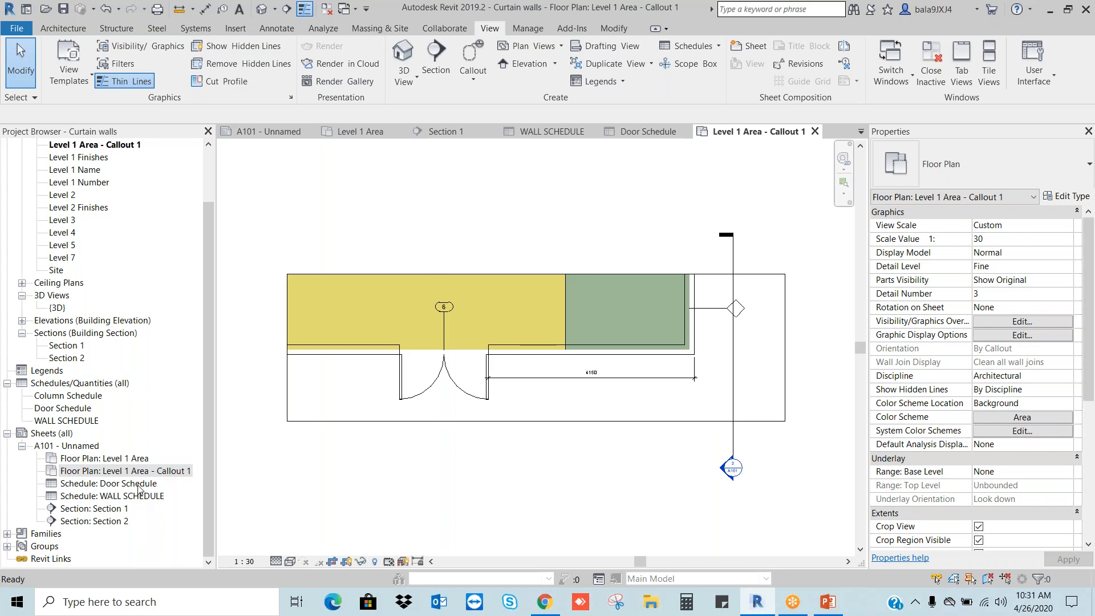
click(137, 484)
double_click(139, 489)
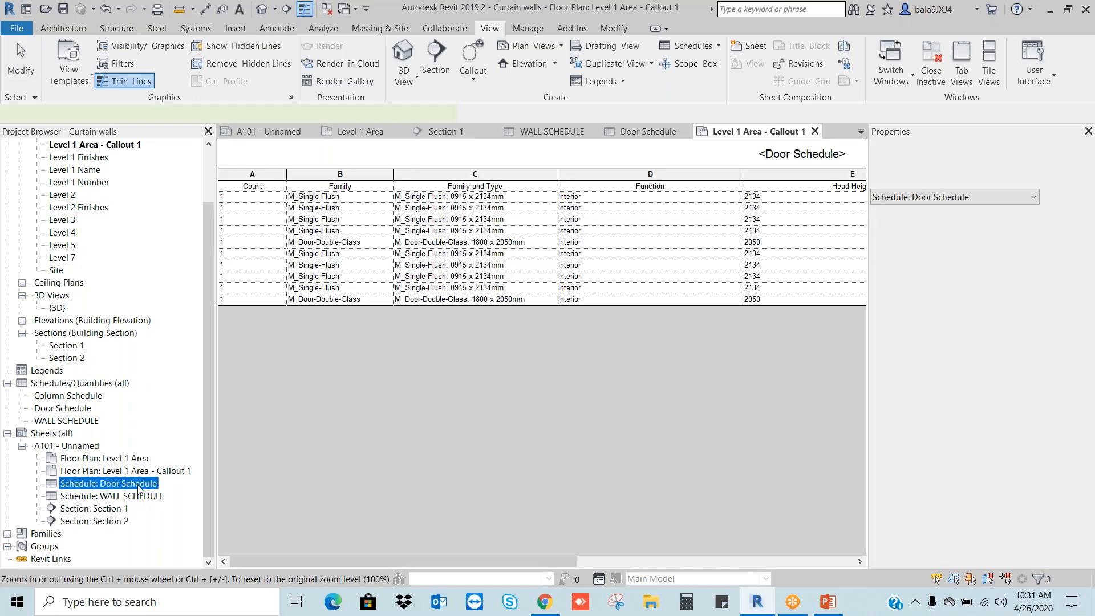
- Open sheet A101 and examine the sheet name and number fields in its title block
double_click(86, 446)
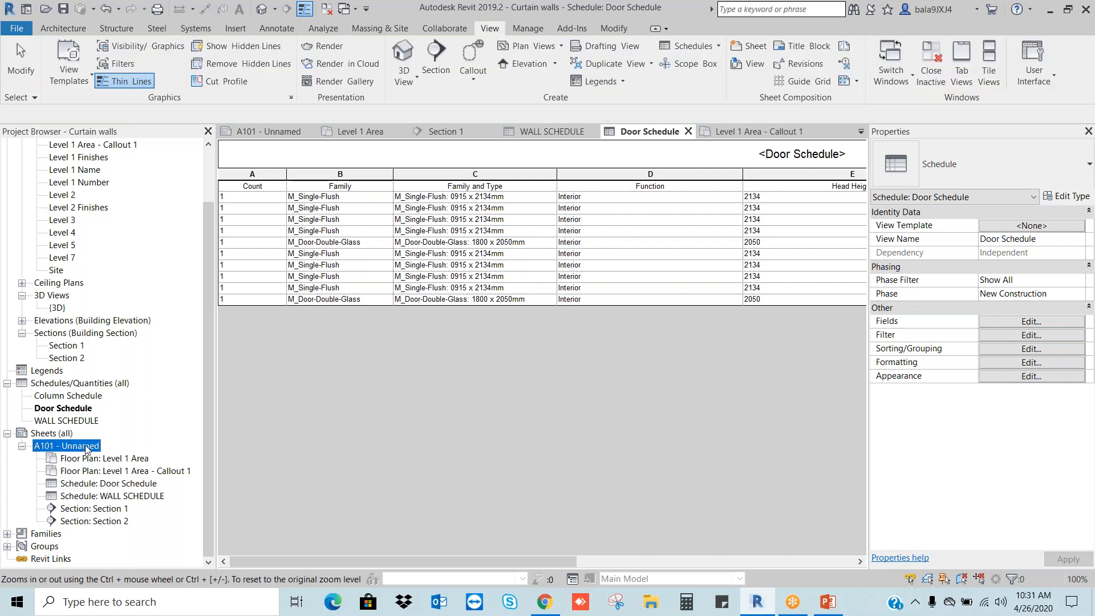
scroll(596, 337, down, 5)
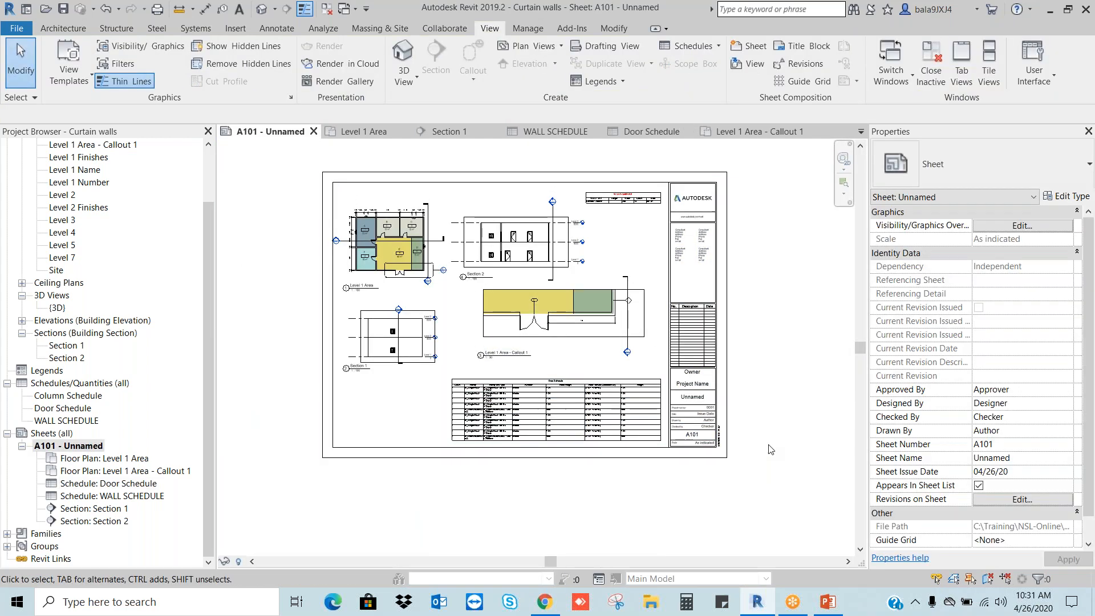
scroll(770, 448, up, 2)
scroll(770, 448, up, 1)
scroll(730, 360, up, 3)
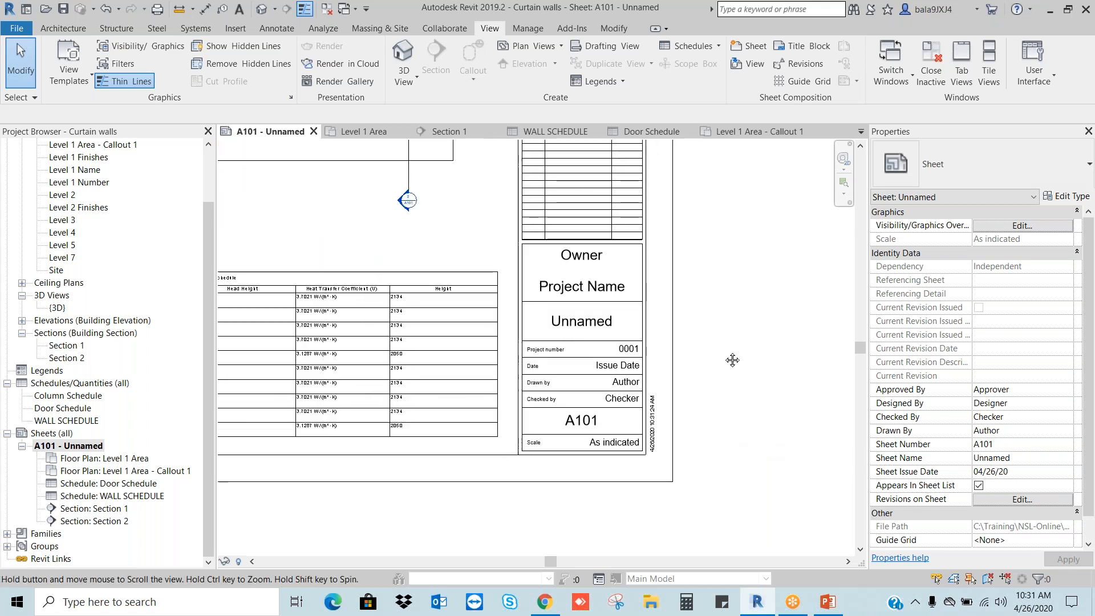
middle_drag(734, 377, 733, 333)
click(661, 256)
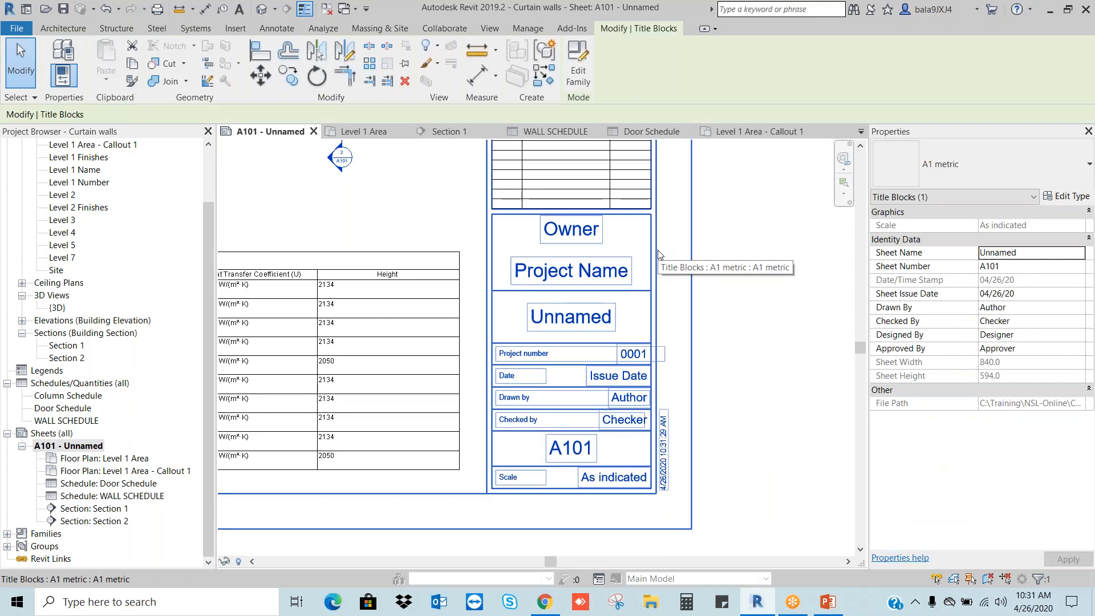
click(735, 295)
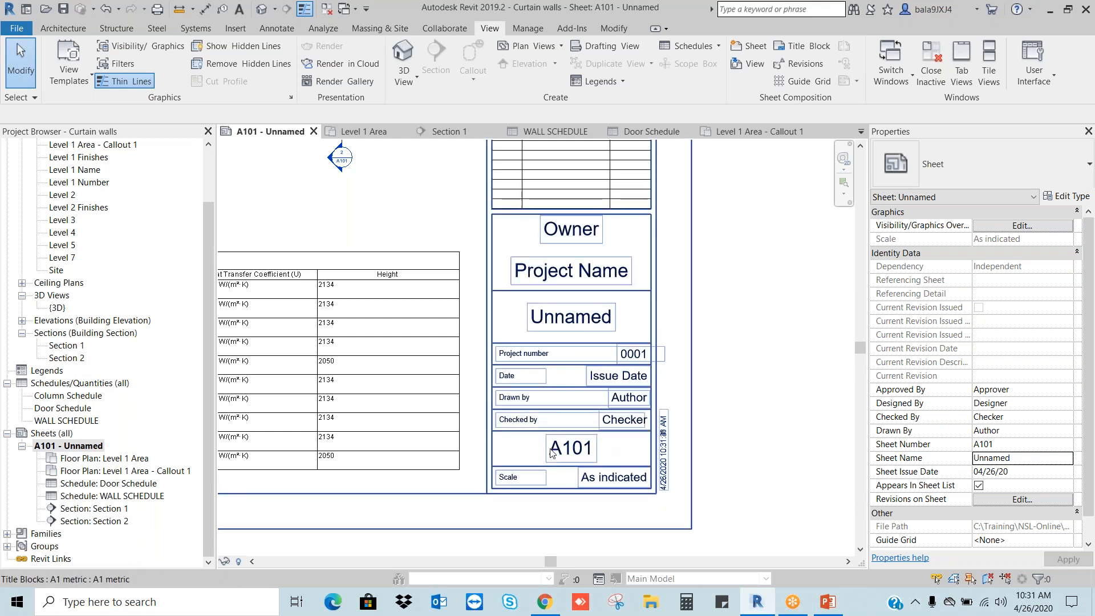
- Change the number of sheet A101 to SAS-001 and its name to AREA STA
click(45, 446)
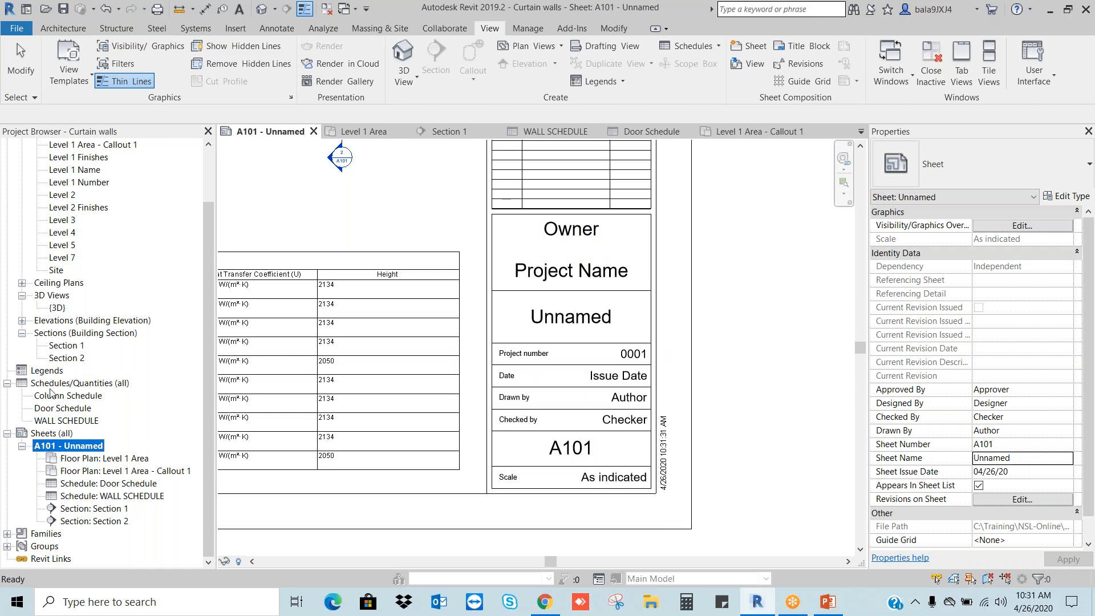
right_click(72, 450)
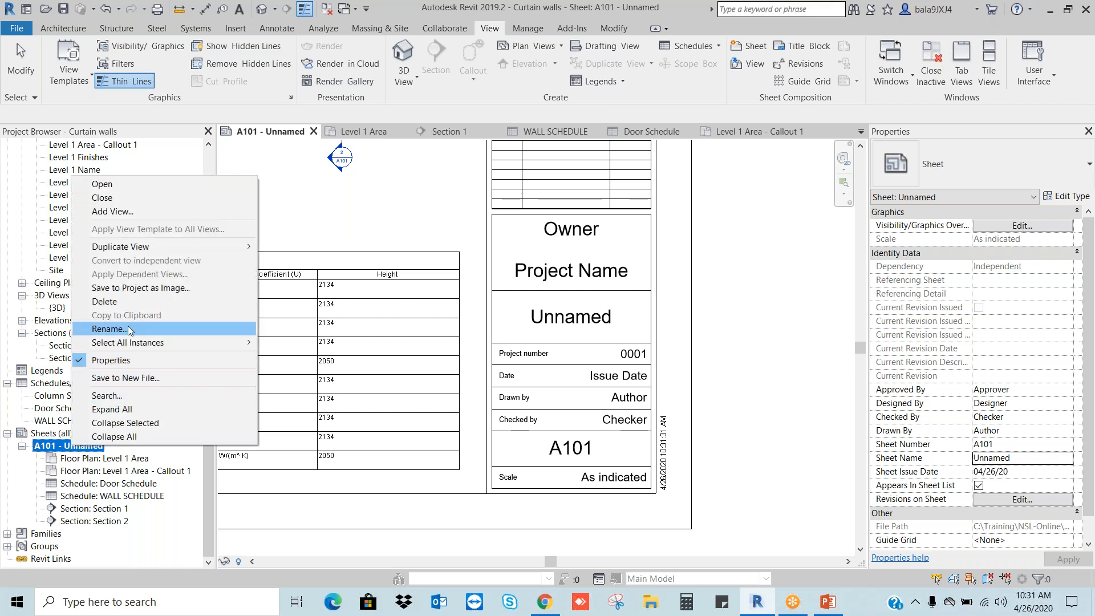
click(129, 329)
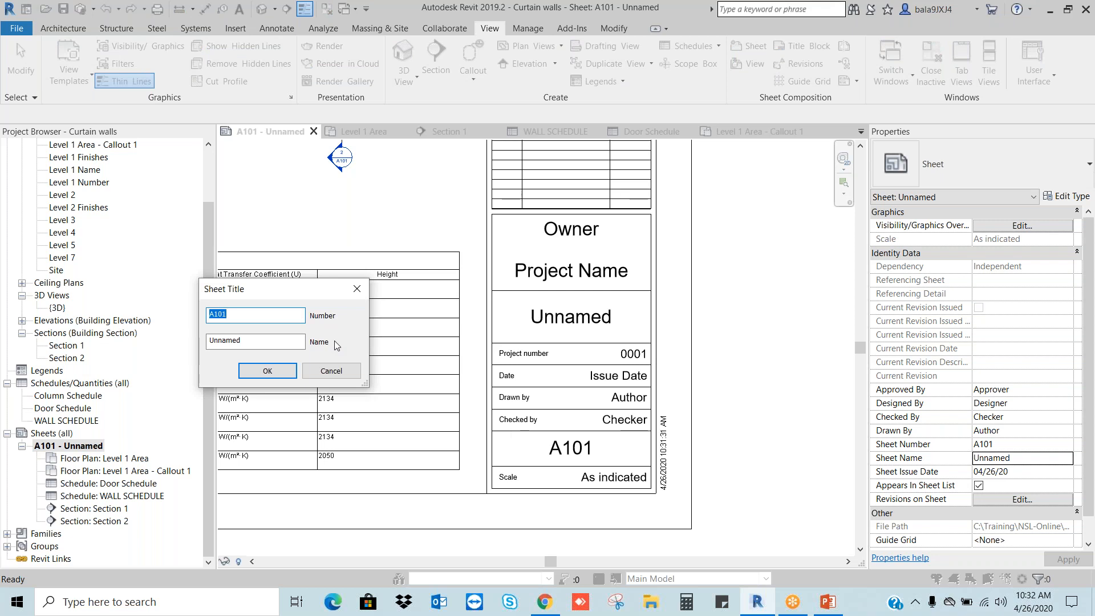
click(251, 314)
drag(249, 313, 198, 314)
text(SAS-00)
double_click(240, 339)
key(BackSpace)
text(AREA STA.)
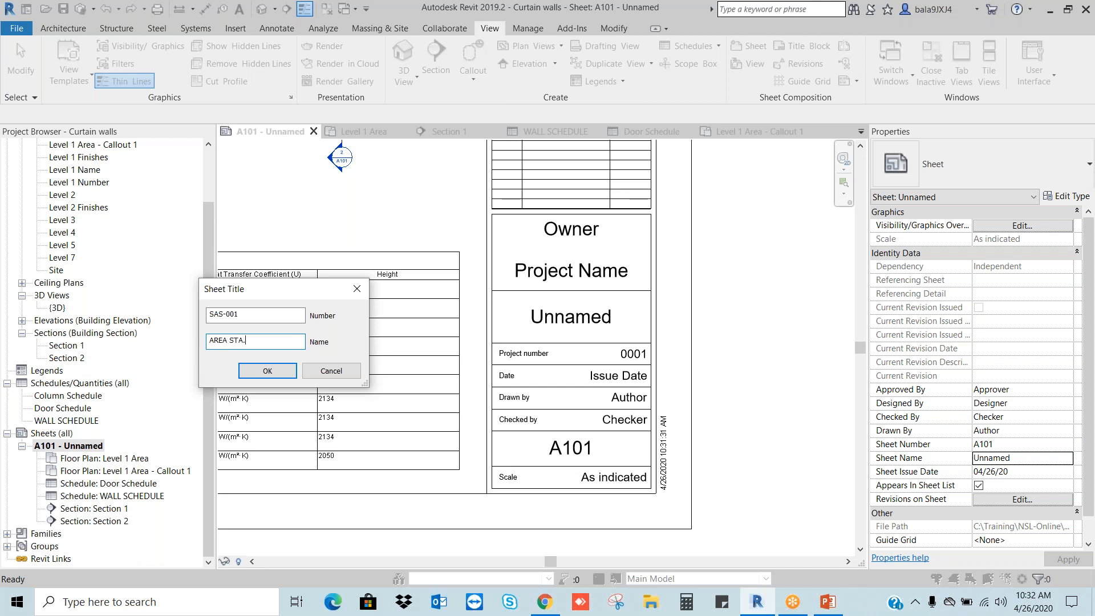
click(267, 370)
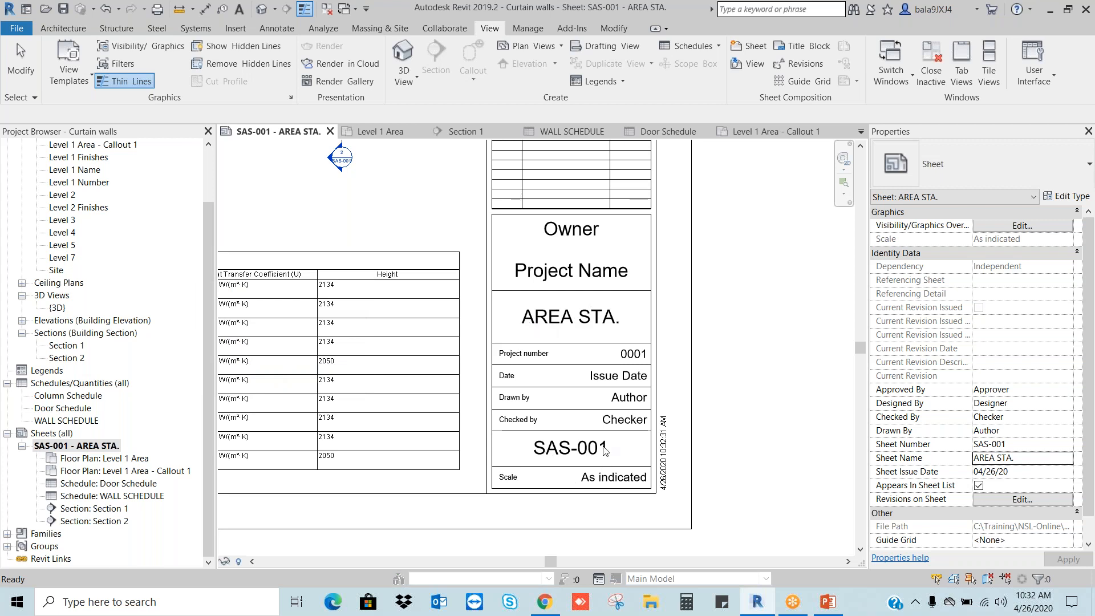
- Examine the detail and sheet references on the Level 1 Area plan's horizontal section marker and the Section 1 view title
click(737, 387)
key(z)
key(e)
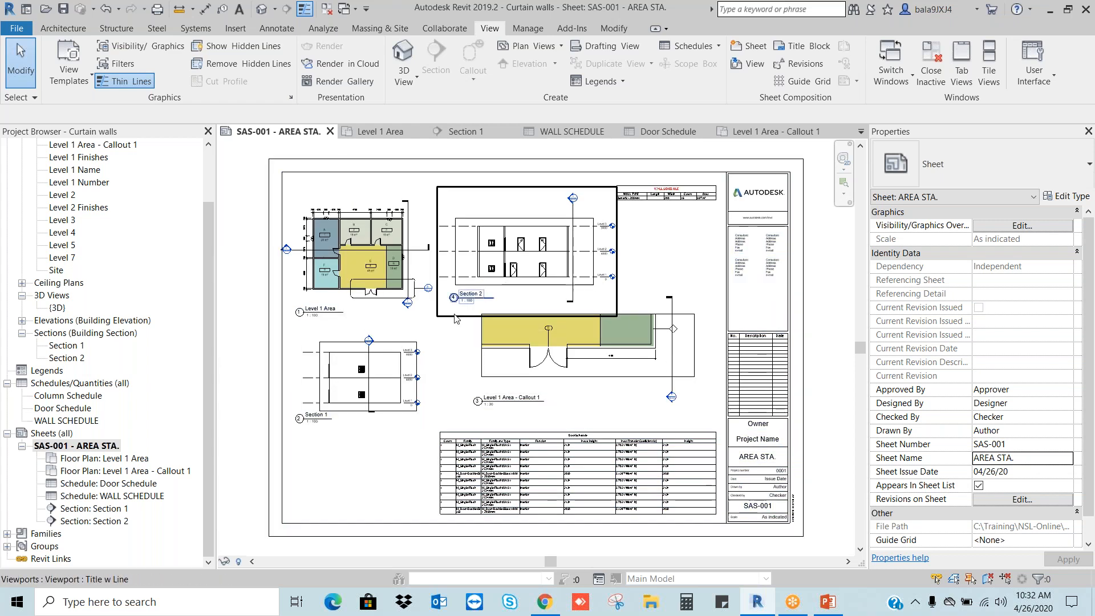
key(z)
key(r)
drag(263, 220, 346, 277)
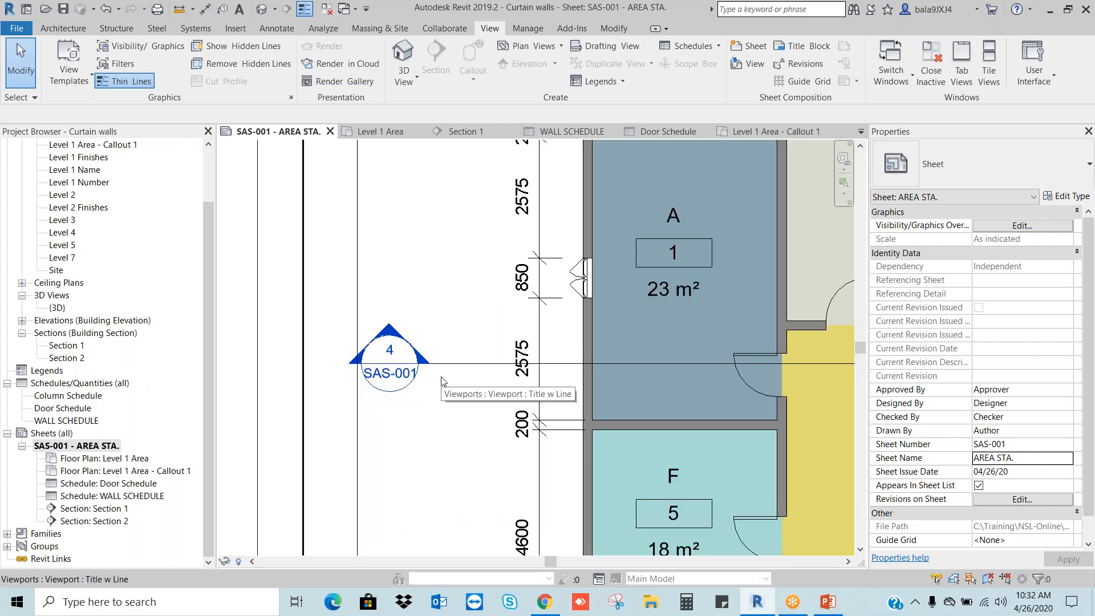
key(z)
key(f)
key(z)
key(r)
drag(280, 381, 382, 457)
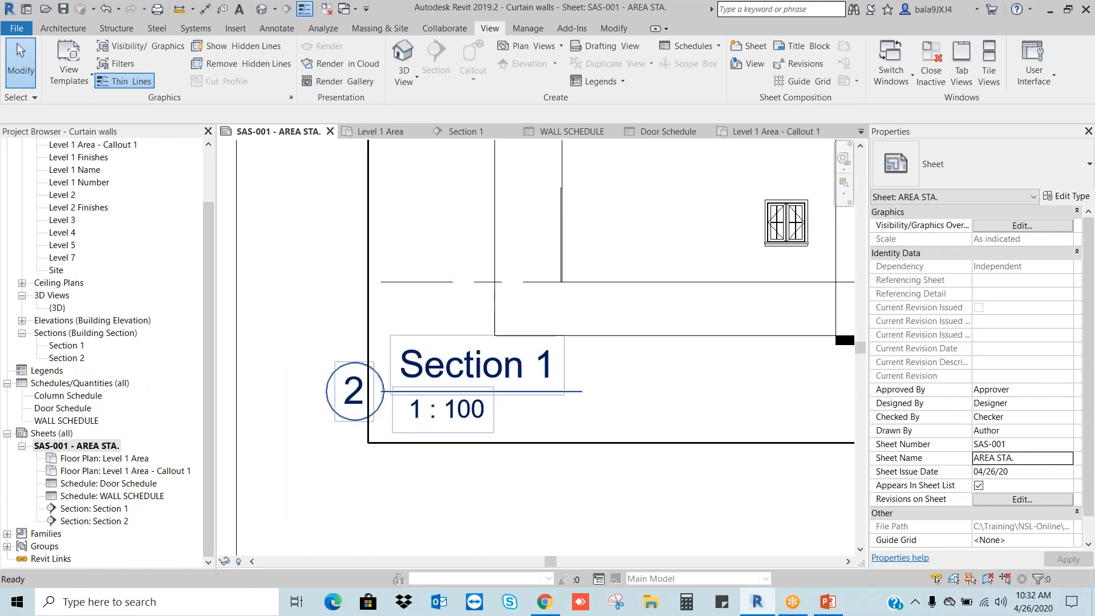
key(z)
key(f)
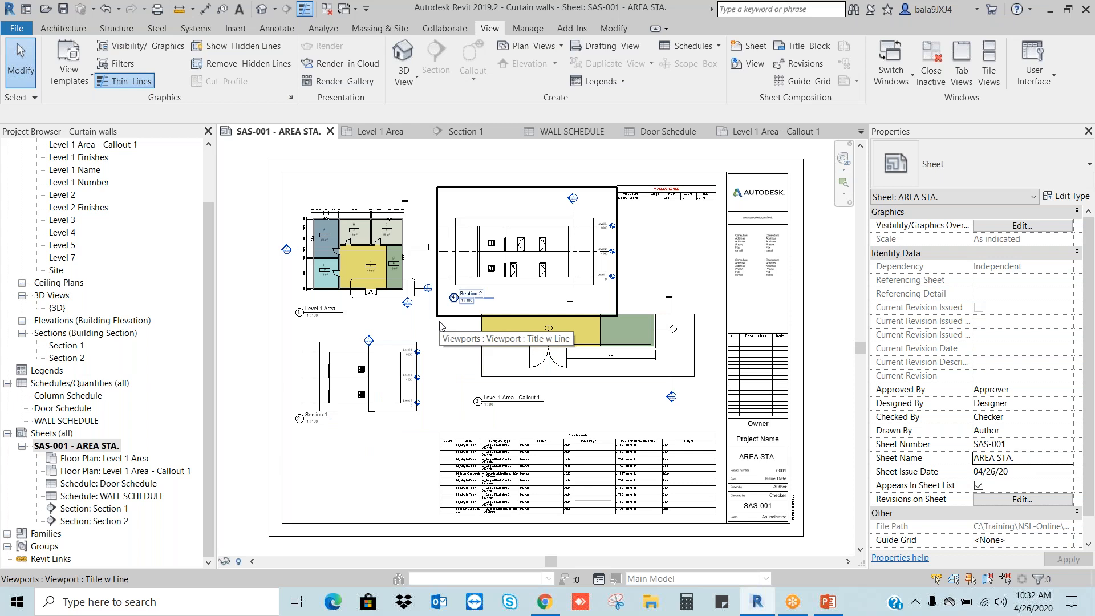
- Compare the callout and section references on the Level 1 Area plan with the numbered view titles on the sheet
key(z)
key(r)
drag(267, 193, 447, 324)
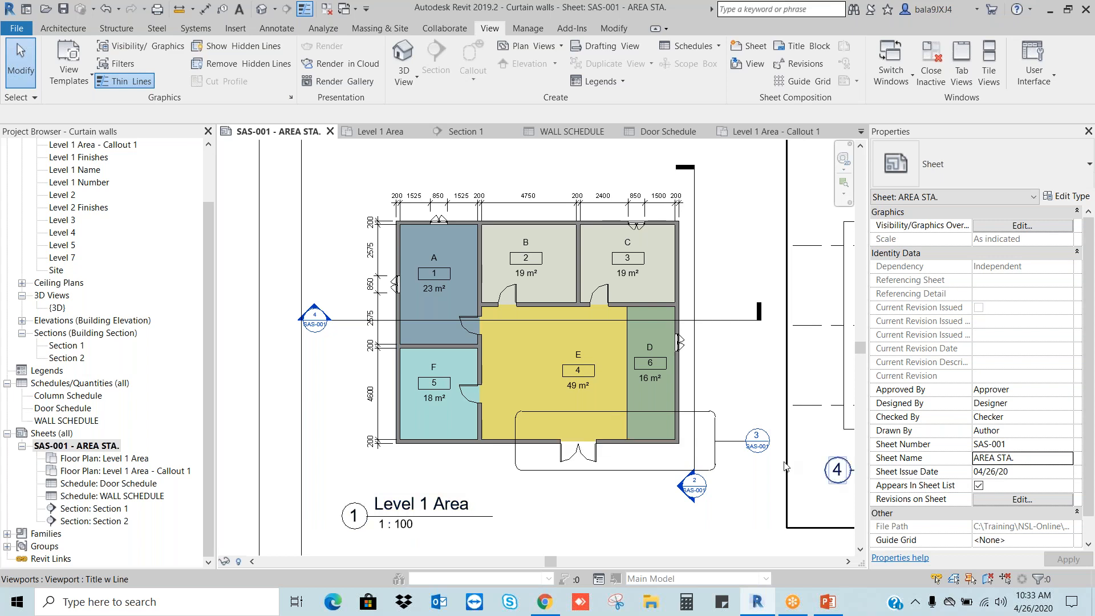
scroll(723, 399, up, 5)
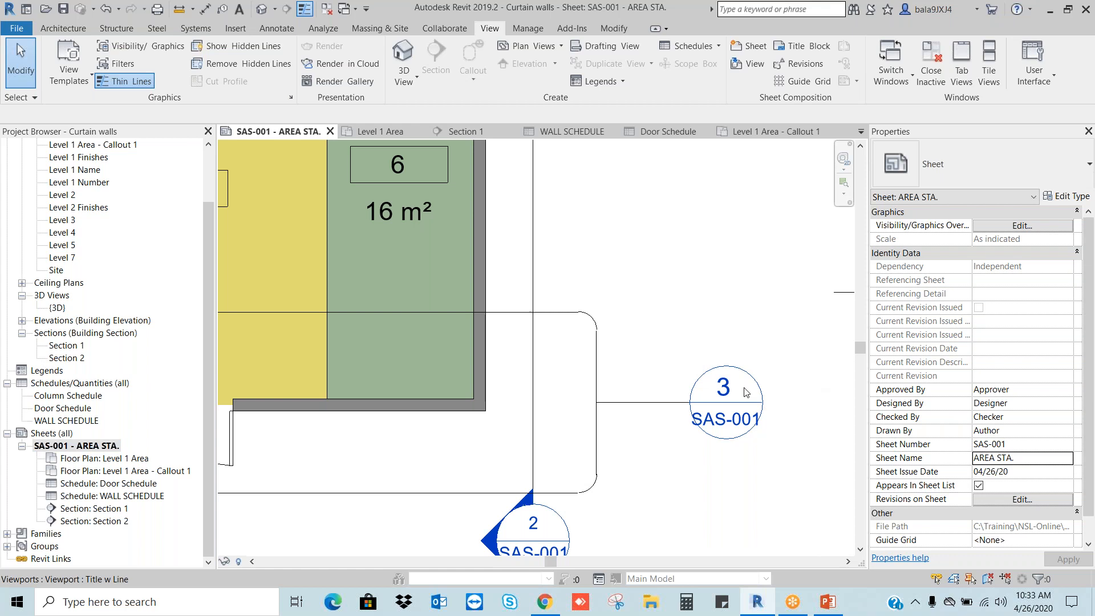
scroll(742, 374, down, 2)
scroll(742, 374, down, 4)
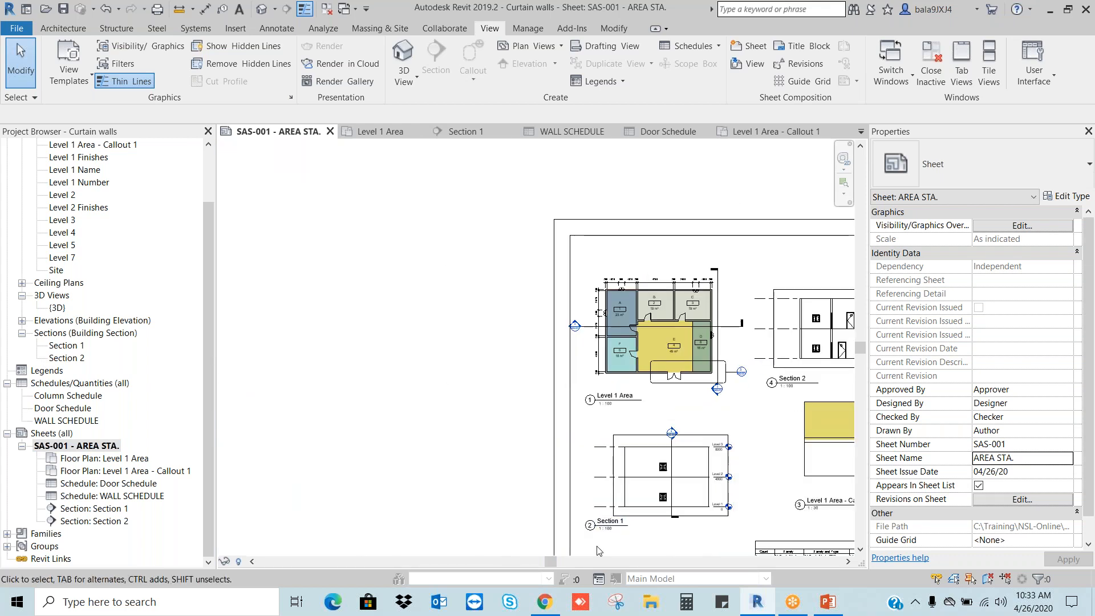
scroll(599, 230, up, 4)
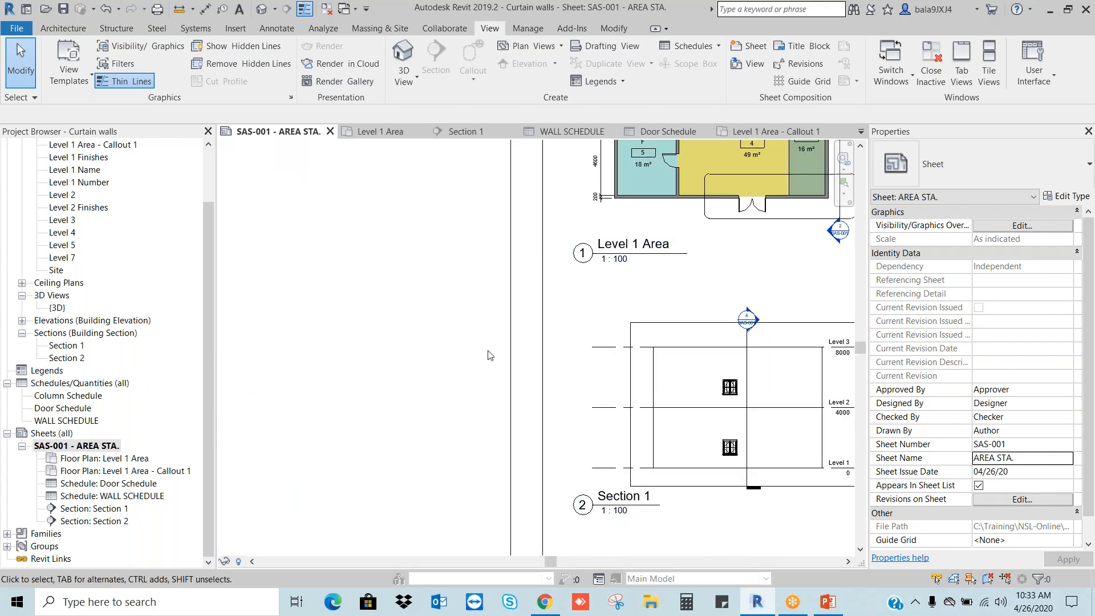
middle_drag(670, 360, 344, 364)
middle_drag(502, 325, 356, 357)
middle_drag(554, 392, 294, 311)
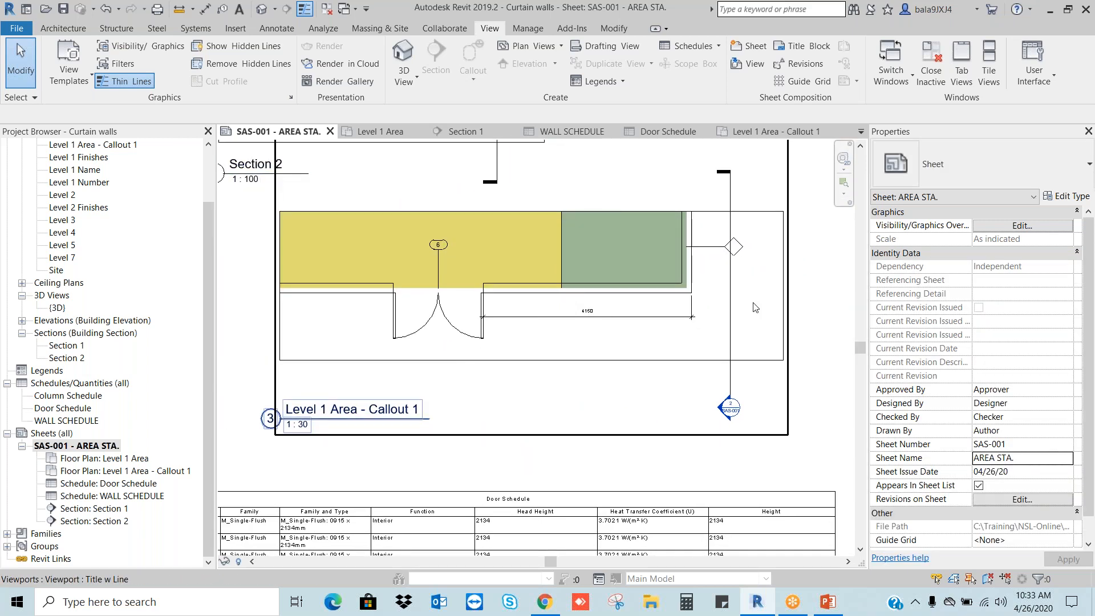
key(z)
key(f)
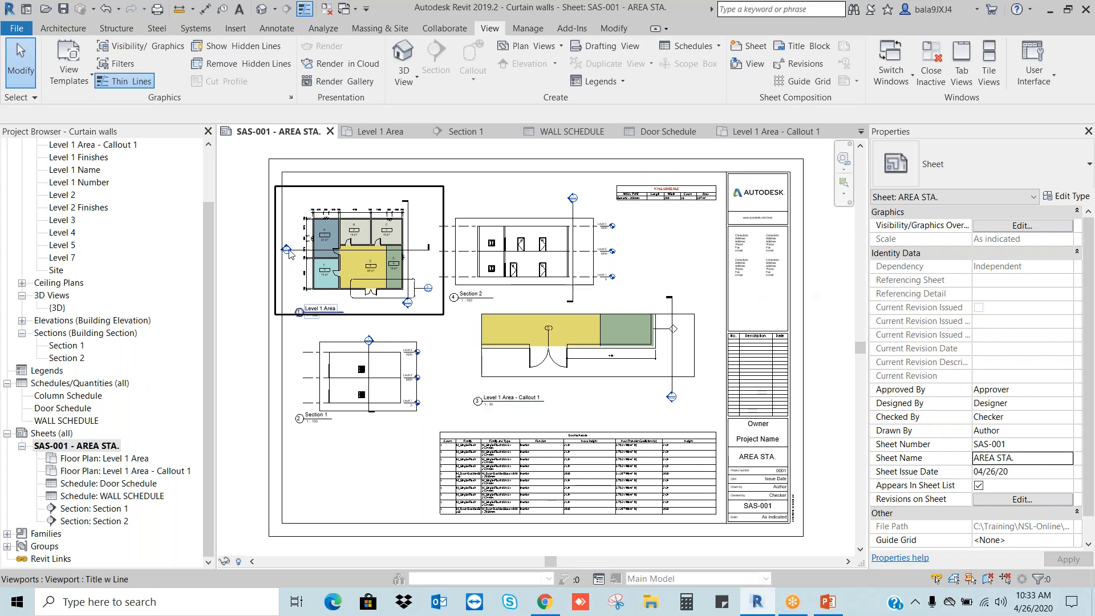
- Recheck the horizontal section marker on the plan and the title under the Section 1 view
scroll(289, 254, up, 10)
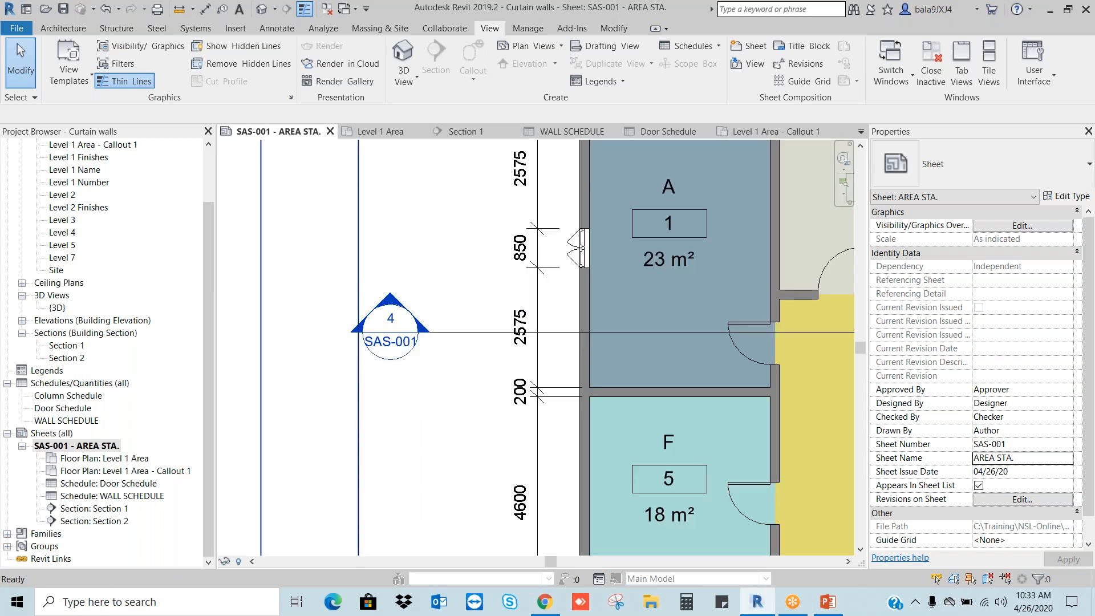
key(a)
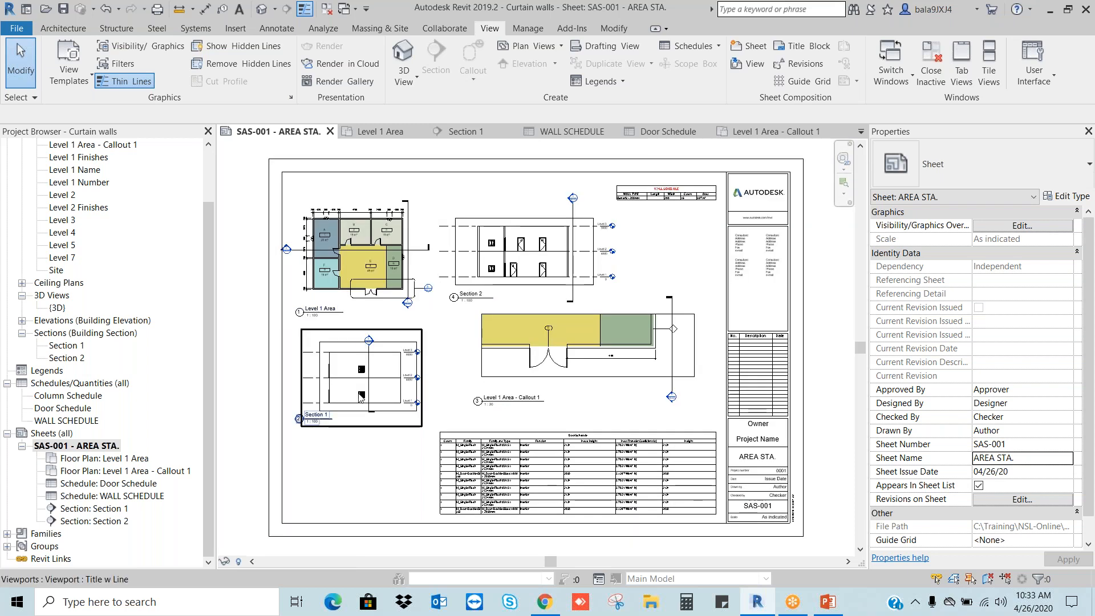
drag(378, 441, 378, 441)
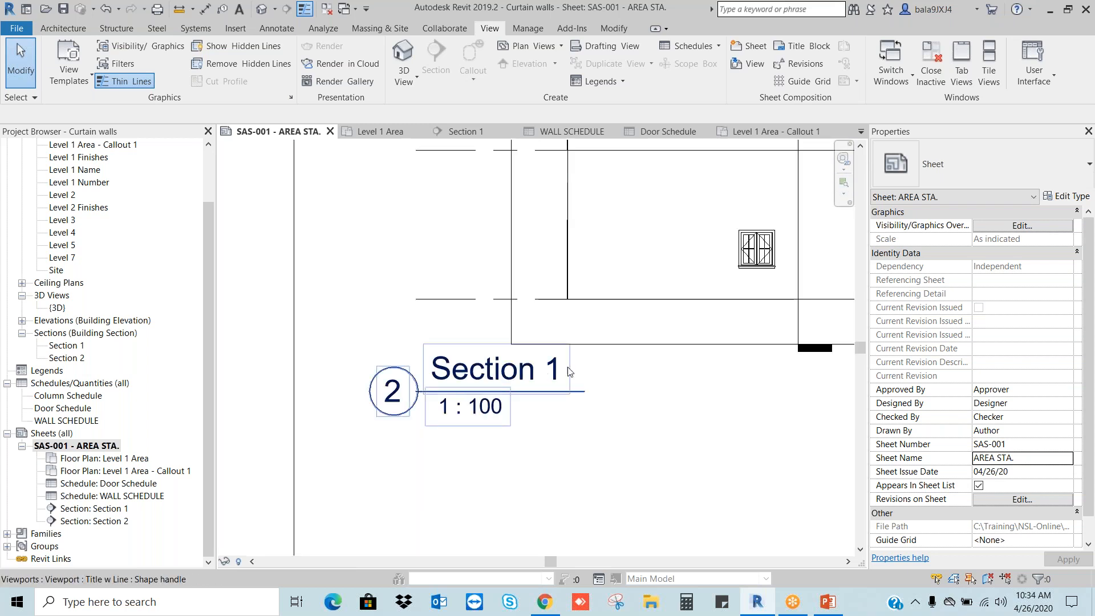
key(z)
key(a)
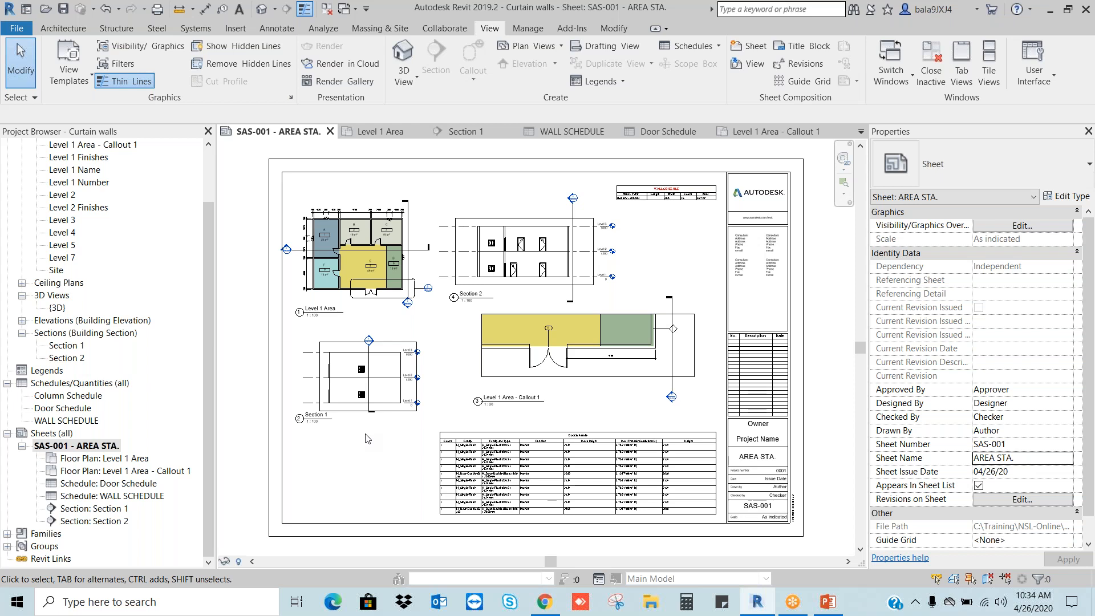
- Rename the Section 1 view as SECTION A-A and check its title on the sheet
double_click(68, 347)
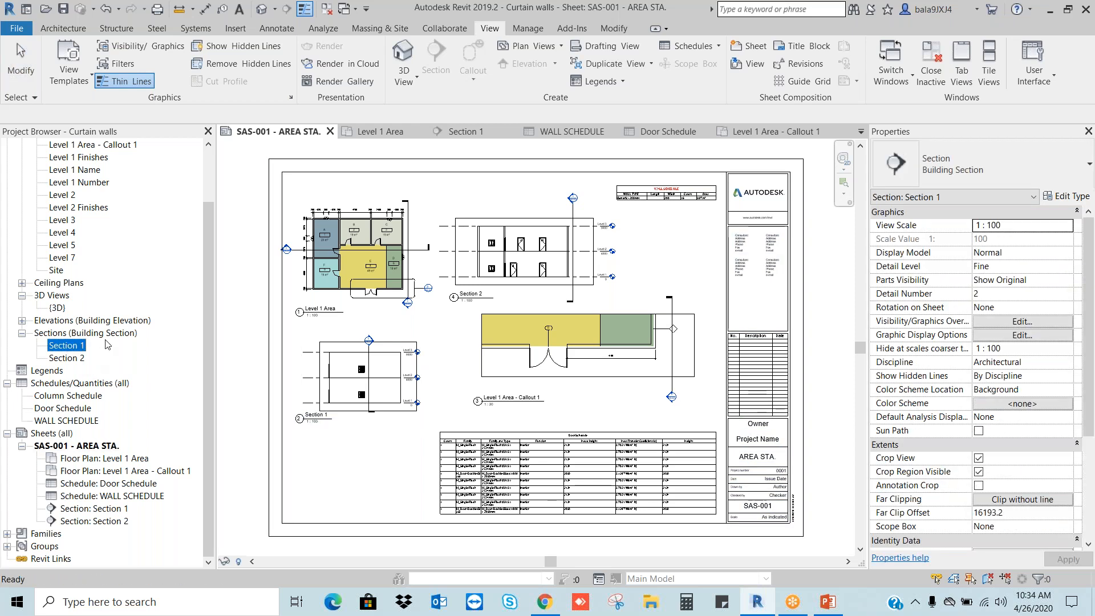
right_click(70, 348)
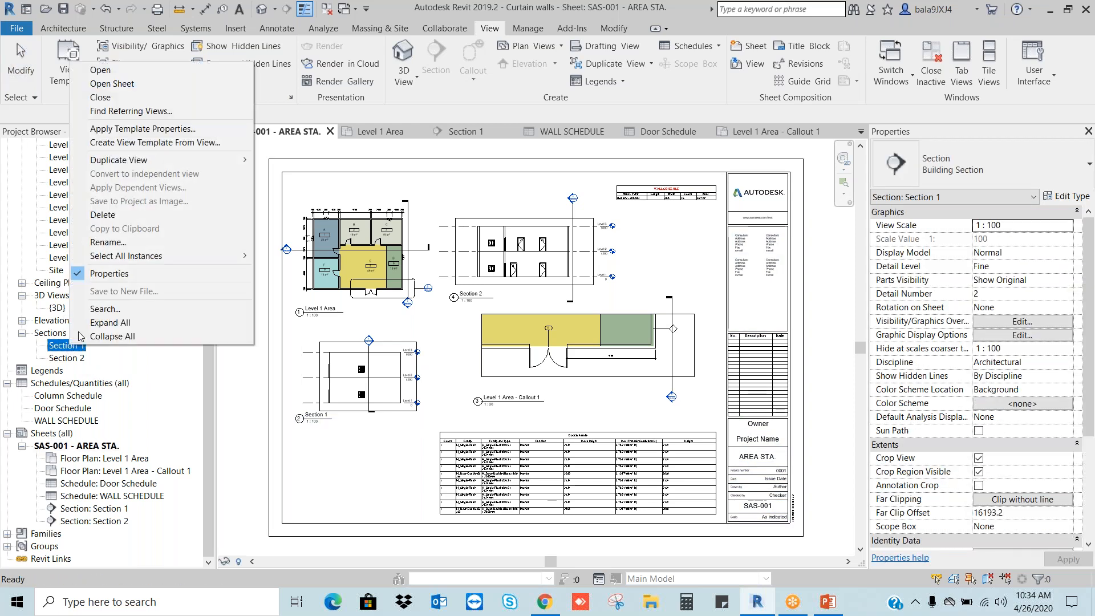
click(106, 242)
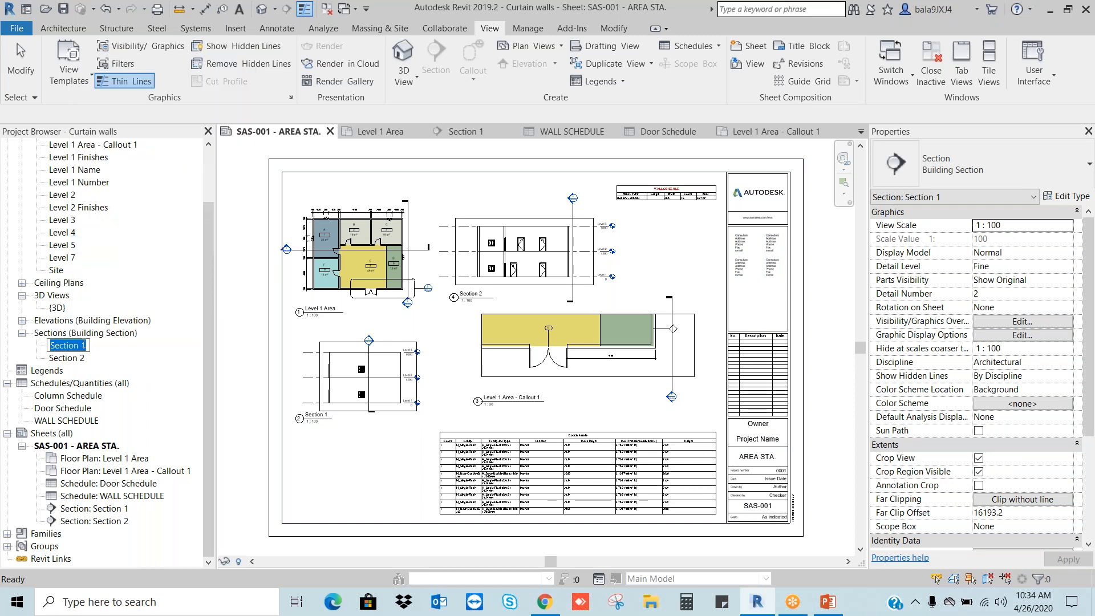
text(Sec)
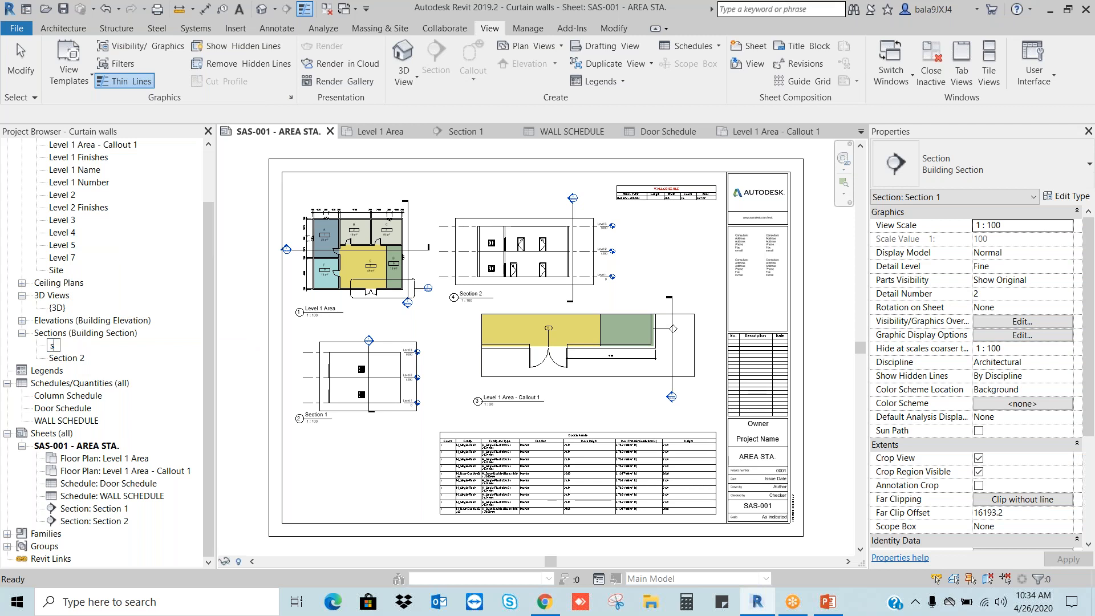
key(BackSpace)
key(BackSpace)
text(ECTION A-A)
click(244, 346)
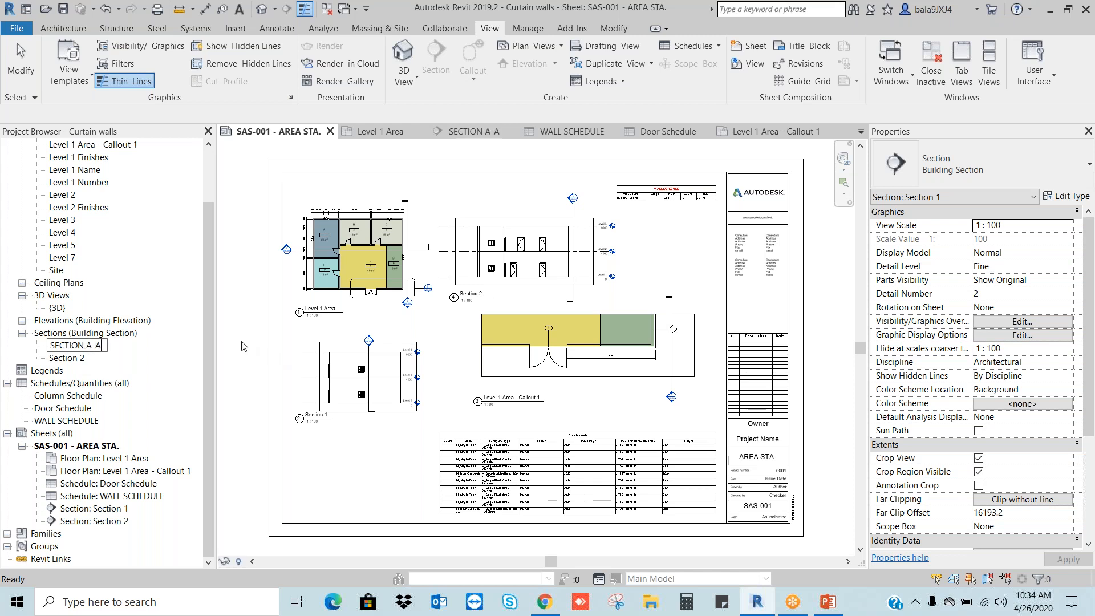
scroll(333, 429, up, 5)
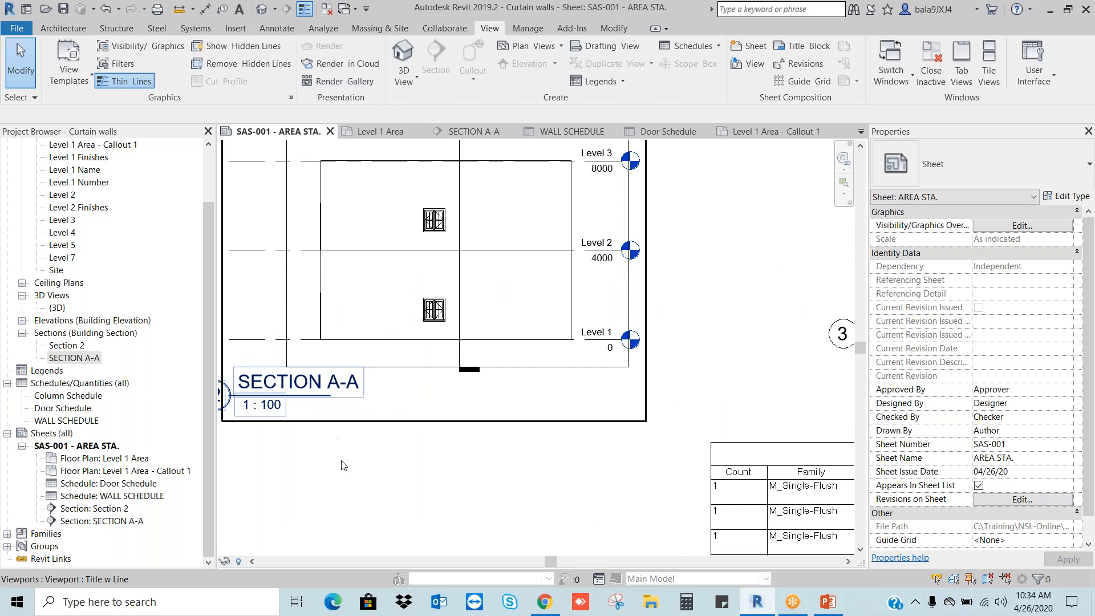
scroll(516, 345, down, 3)
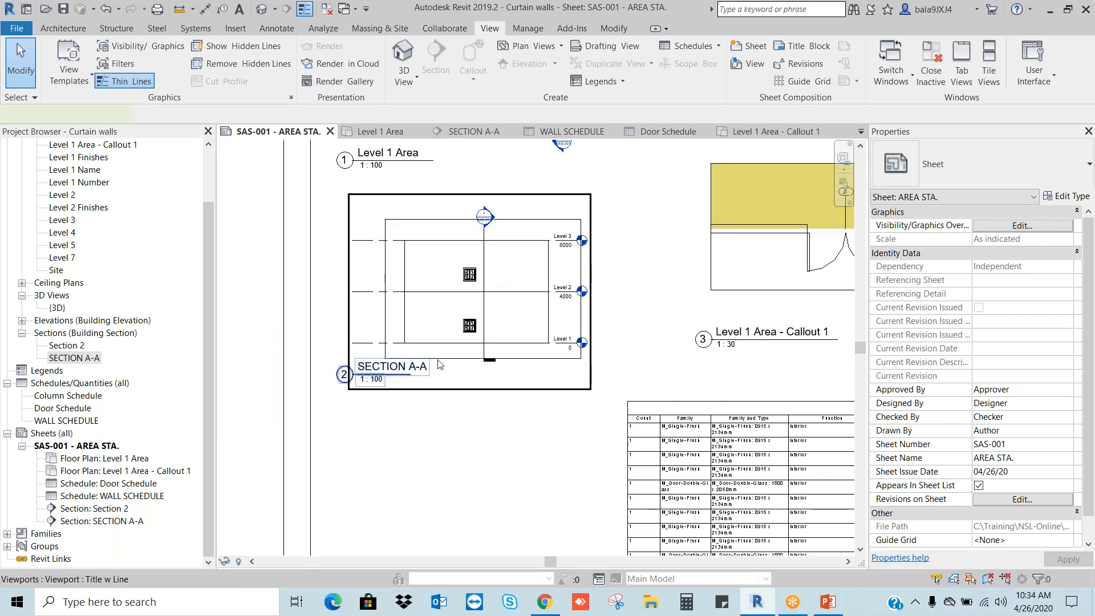
- Extend the title line under the SECTION A-A view on the sheet so it spans the full title text
click(415, 383)
drag(410, 375, 424, 375)
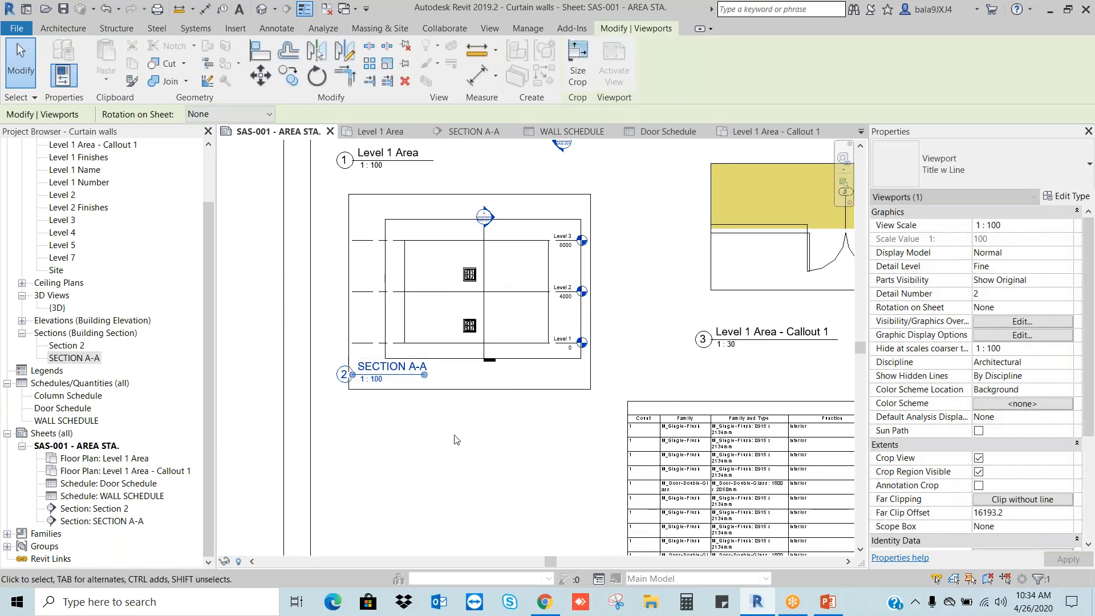
click(455, 436)
middle_click(455, 438)
middle_click(454, 439)
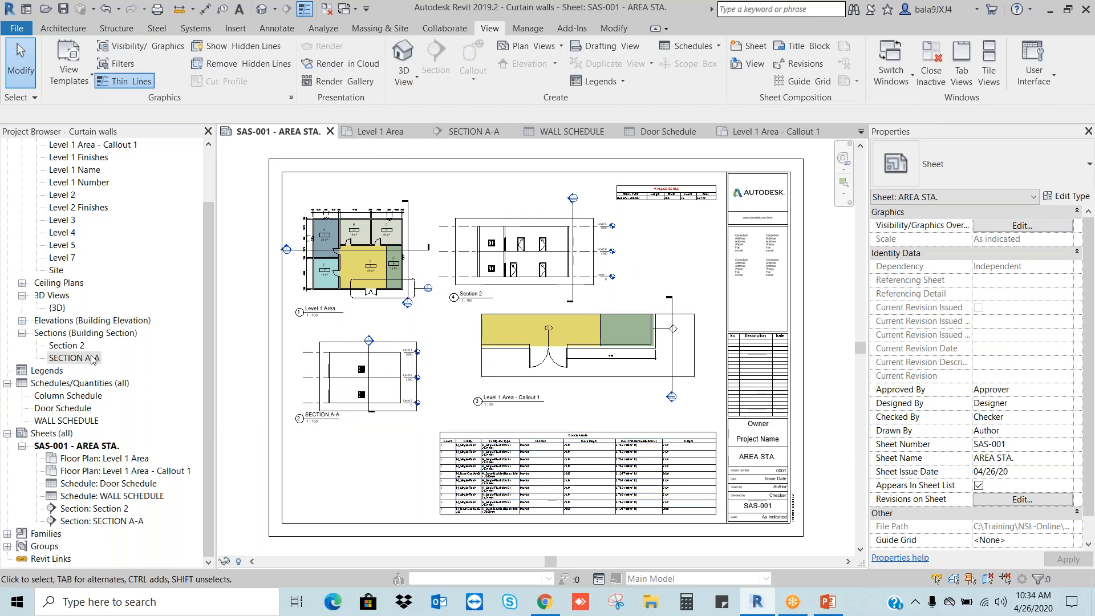
click(350, 351)
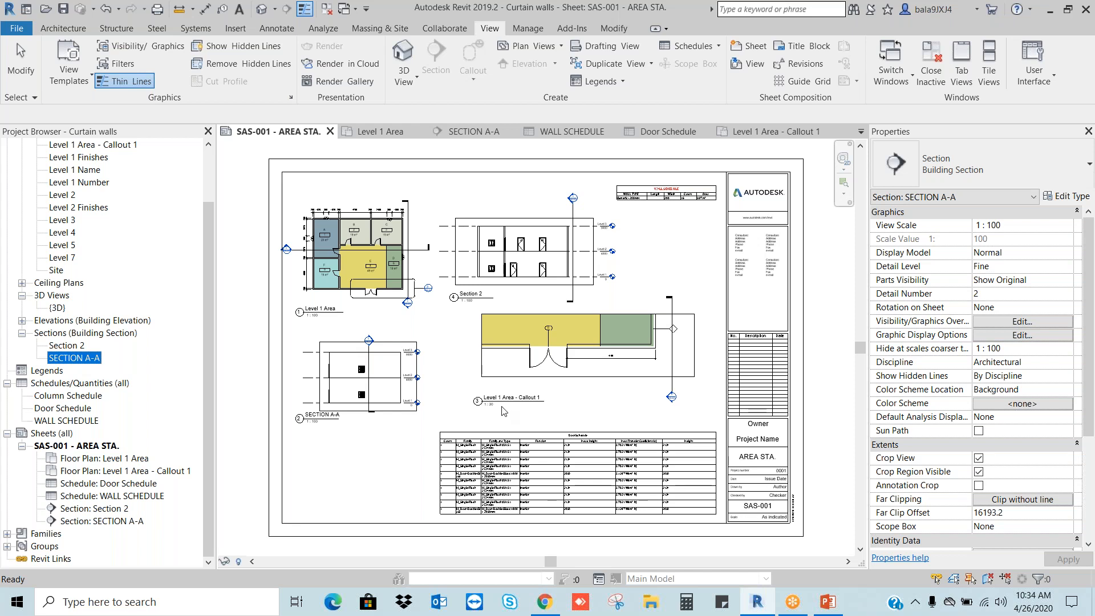
- Rename the Level 1 Area - Callout 1 floor plan view as Level 1 Deail
scroll(503, 409, up, 3)
scroll(502, 410, up, 2)
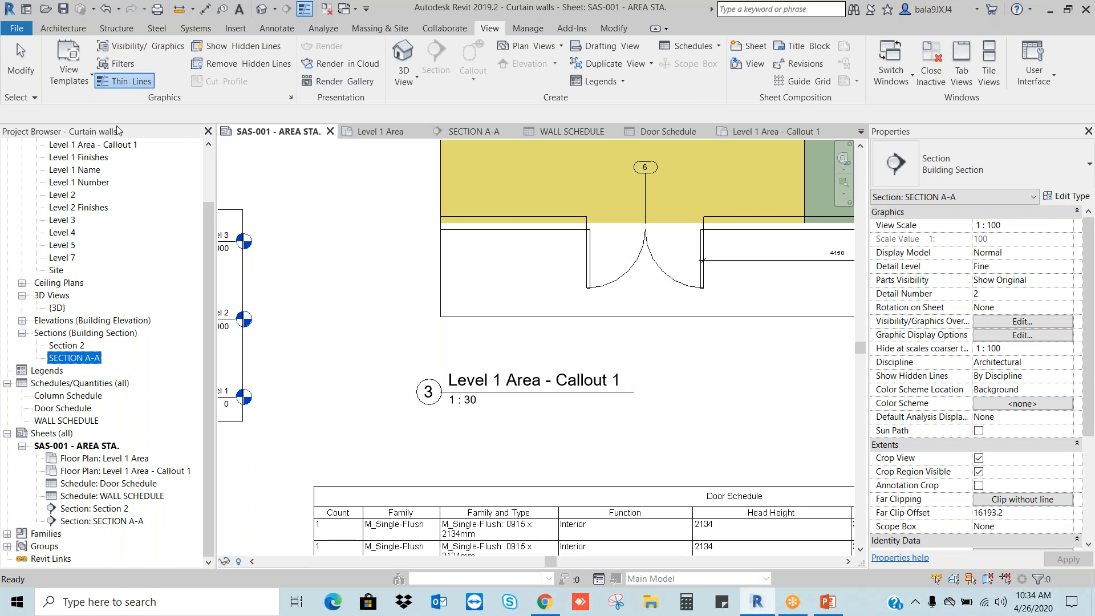
scroll(206, 183, up, 2)
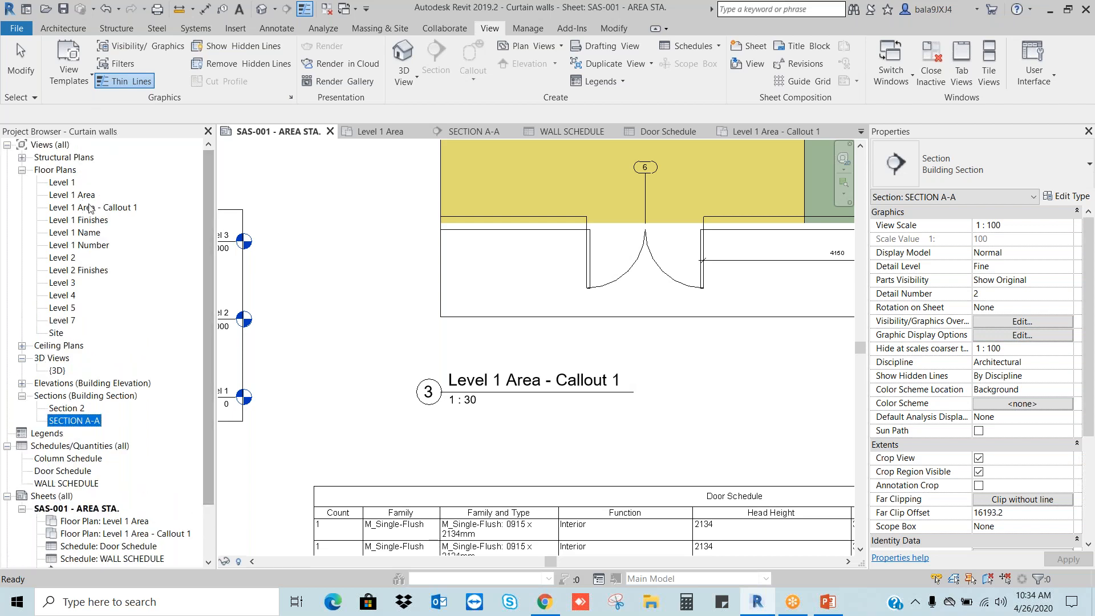
click(90, 208)
right_click(97, 207)
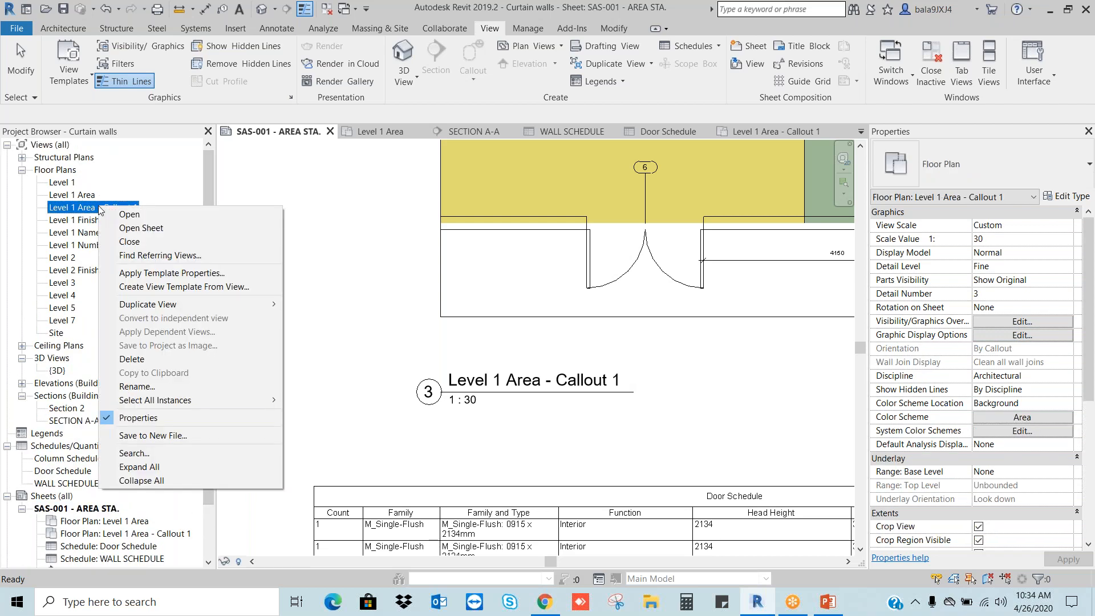
click(138, 384)
drag(104, 209, 163, 209)
drag(79, 207, 151, 209)
text(Dea)
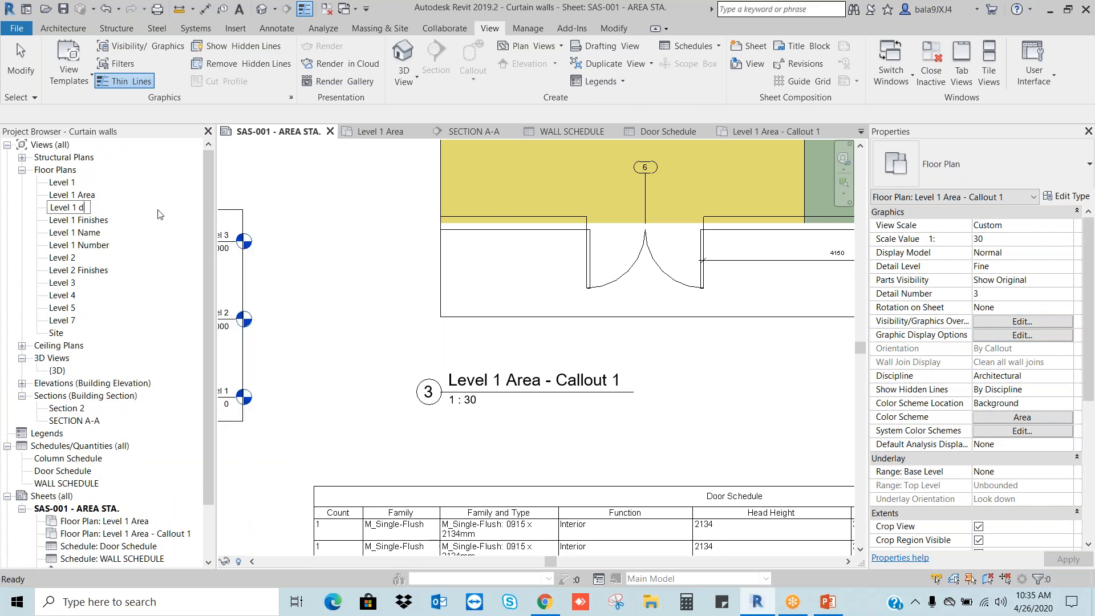
text(ti)
key(BackSpace)
key(BackSpace)
text(il)
click(339, 229)
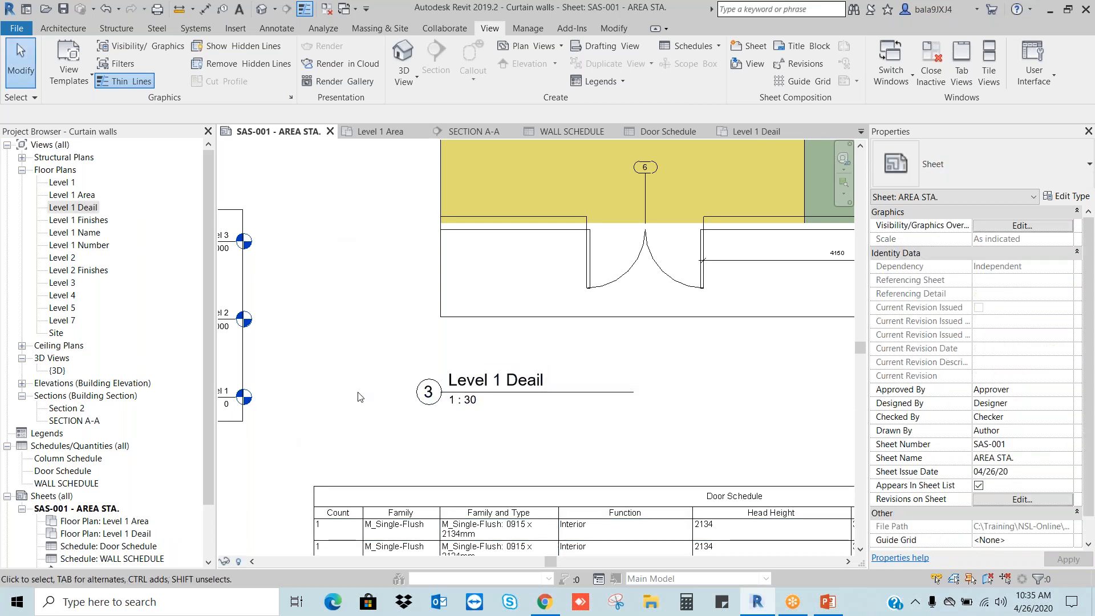
- Examine the Level 1 Deail view on the sheet and the section marker crossing it near the wall tag
scroll(358, 397, down, 4)
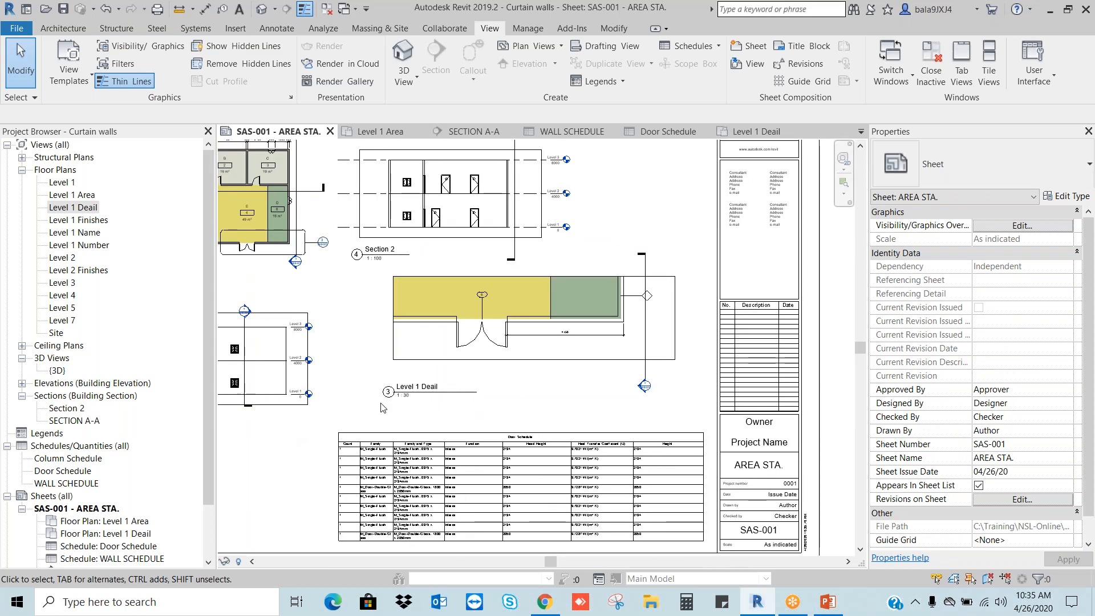
scroll(643, 386, up, 4)
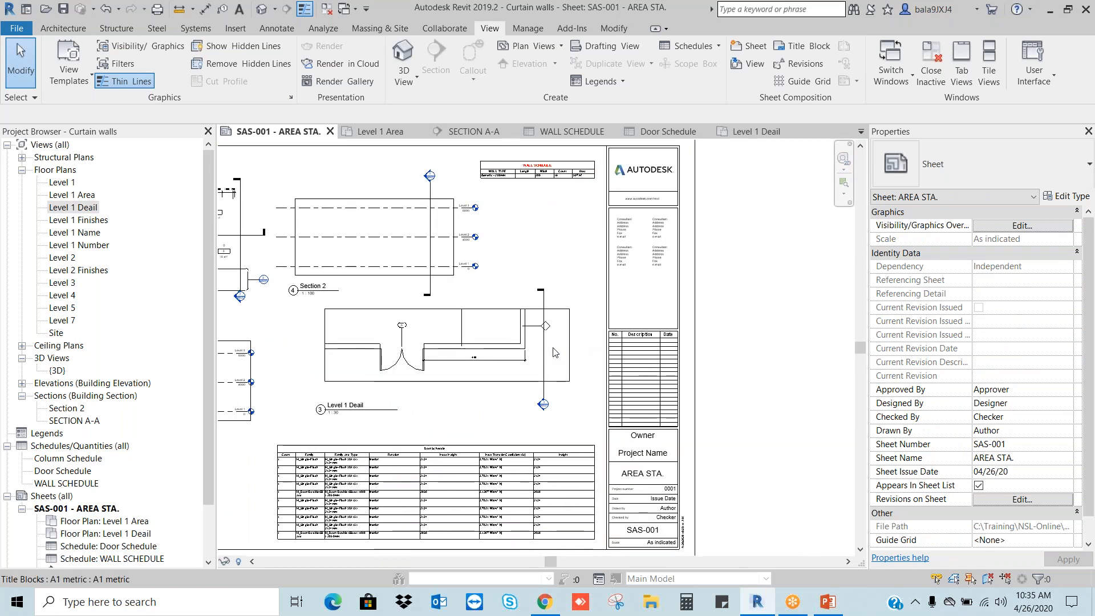
scroll(549, 300, down, 1)
scroll(570, 376, down, 3)
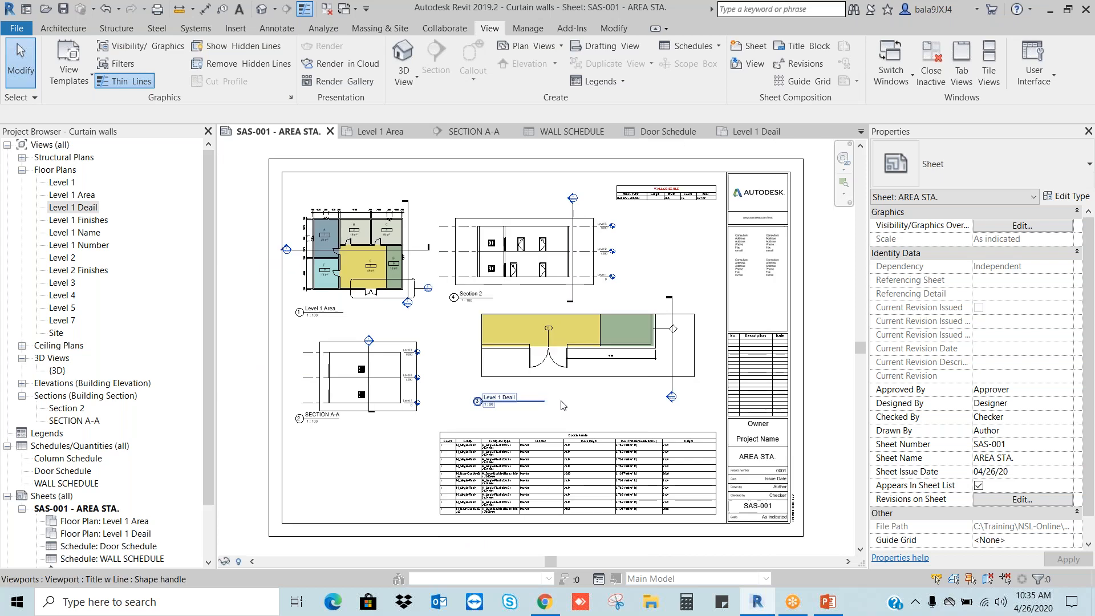
drag(437, 261, 733, 432)
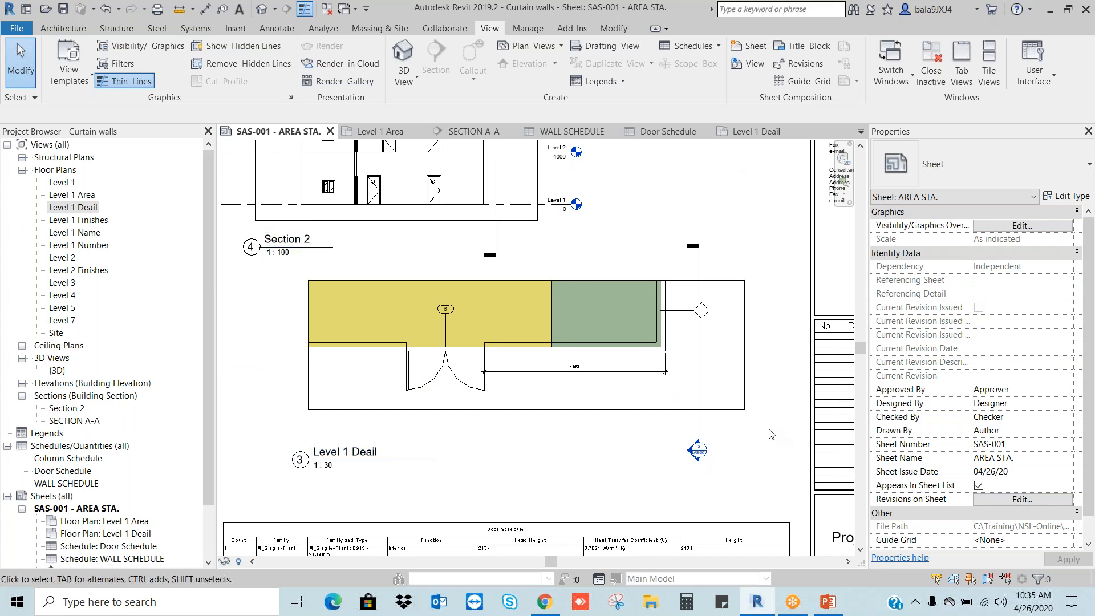
scroll(750, 423, up, 3)
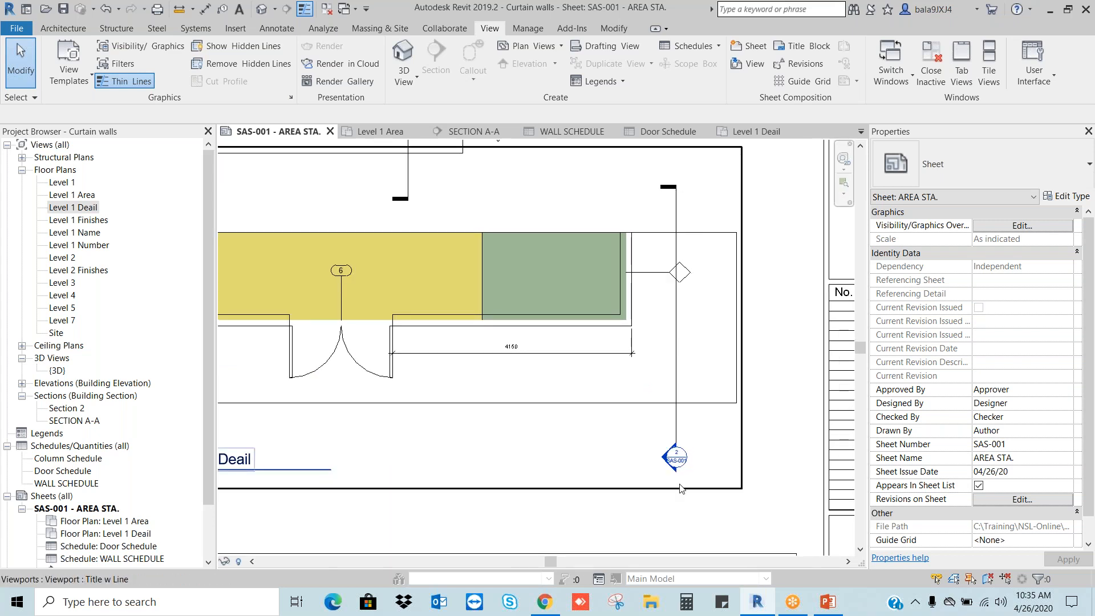
scroll(682, 478, up, 1)
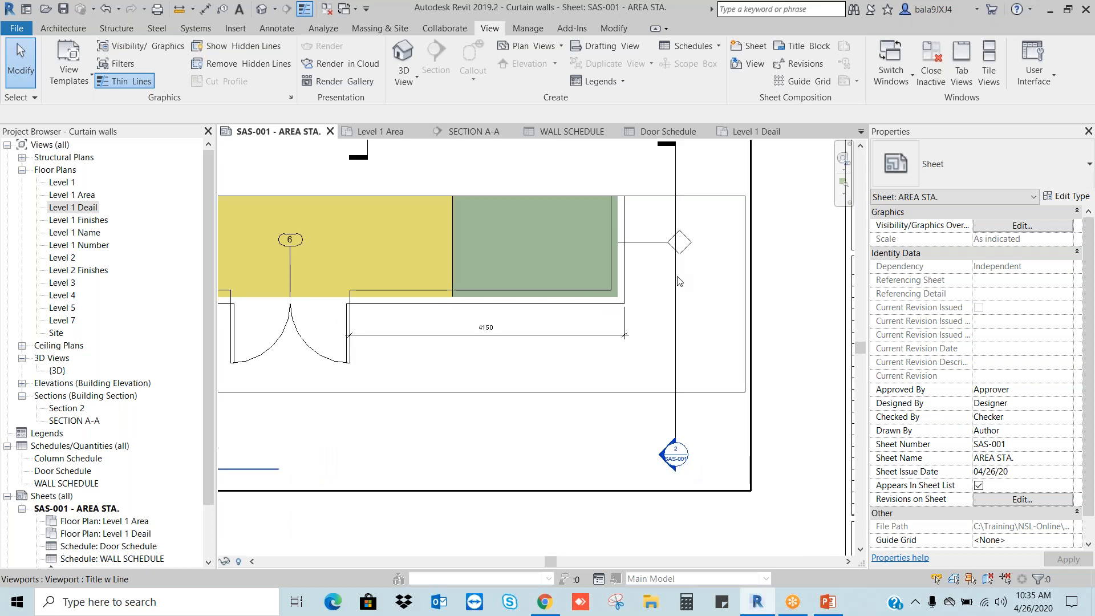
scroll(685, 360, down, 5)
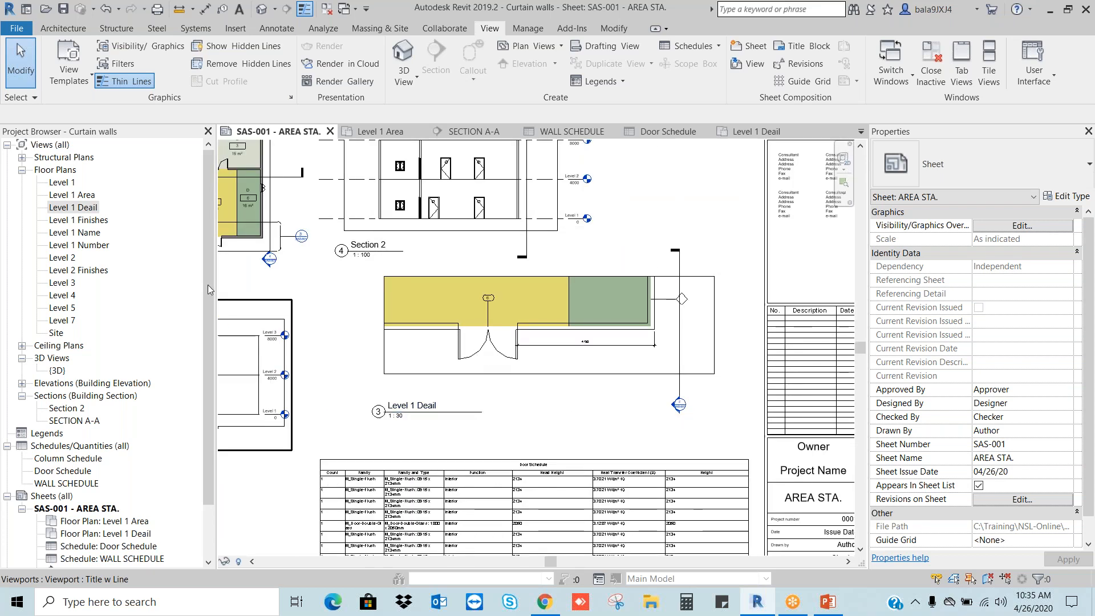
- Open the Level 1 Deail floor plan and bring up its Visibility/Graphic Overrides
click(82, 209)
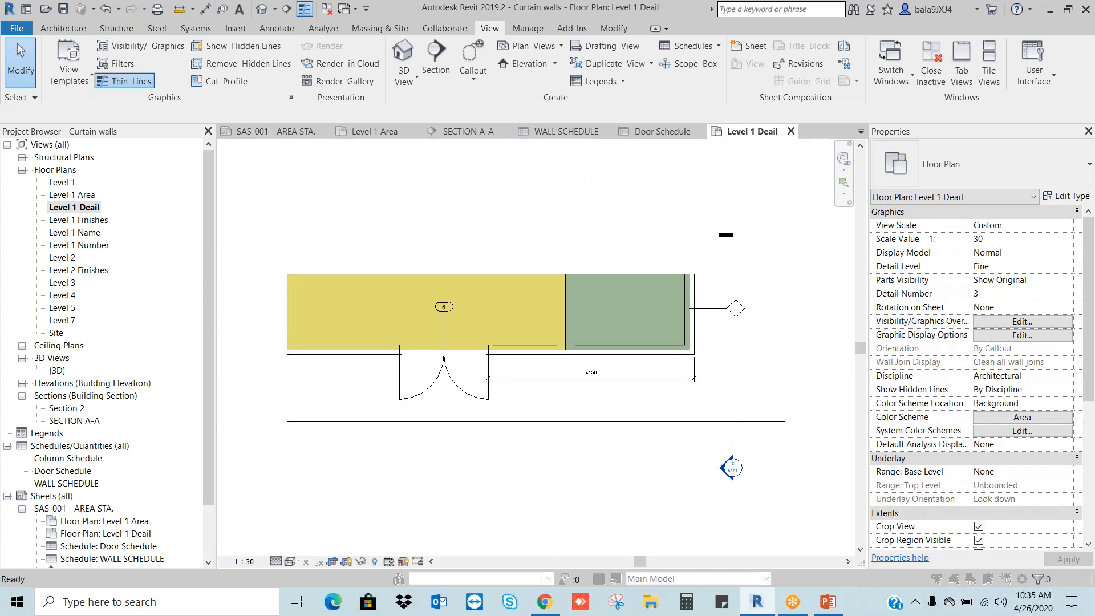
key(v)
key(g)
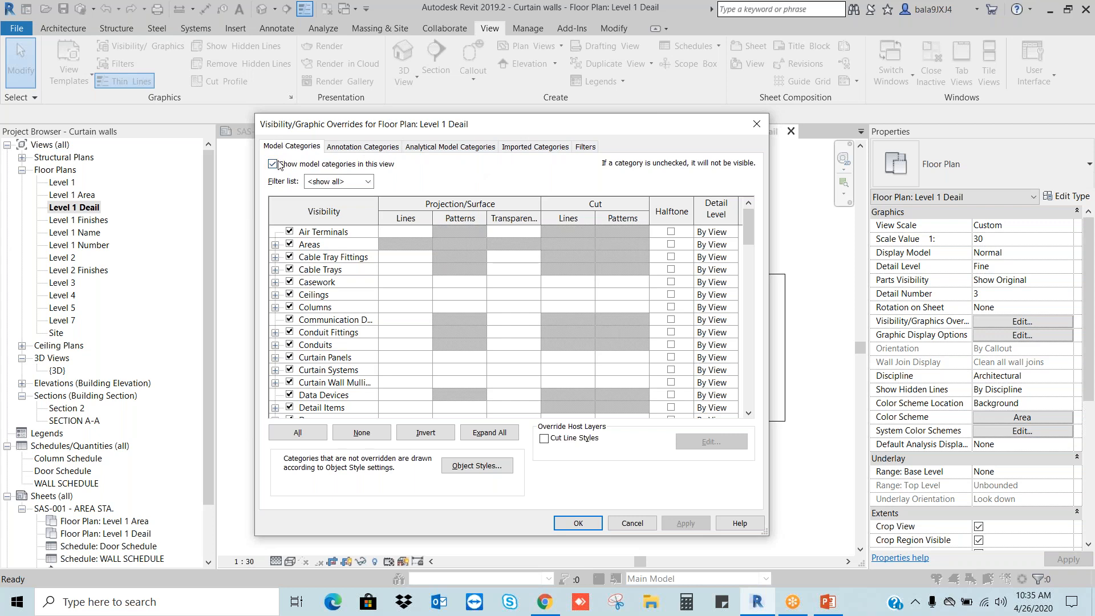
- Review the annotation, analytical model, imported, filter and model category settings in the view's visibility overrides
click(365, 147)
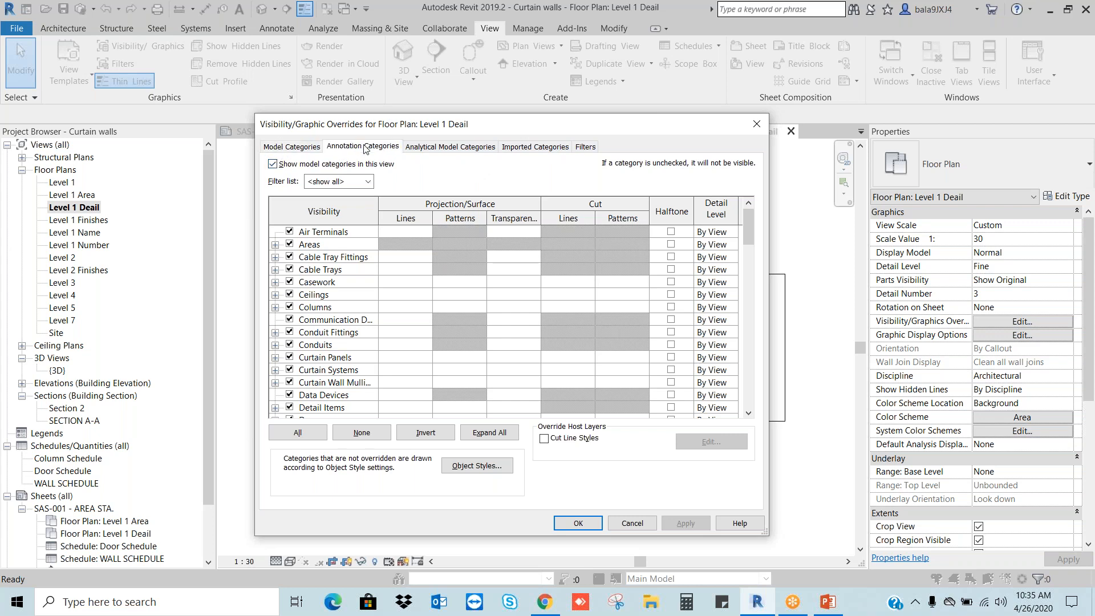
click(435, 150)
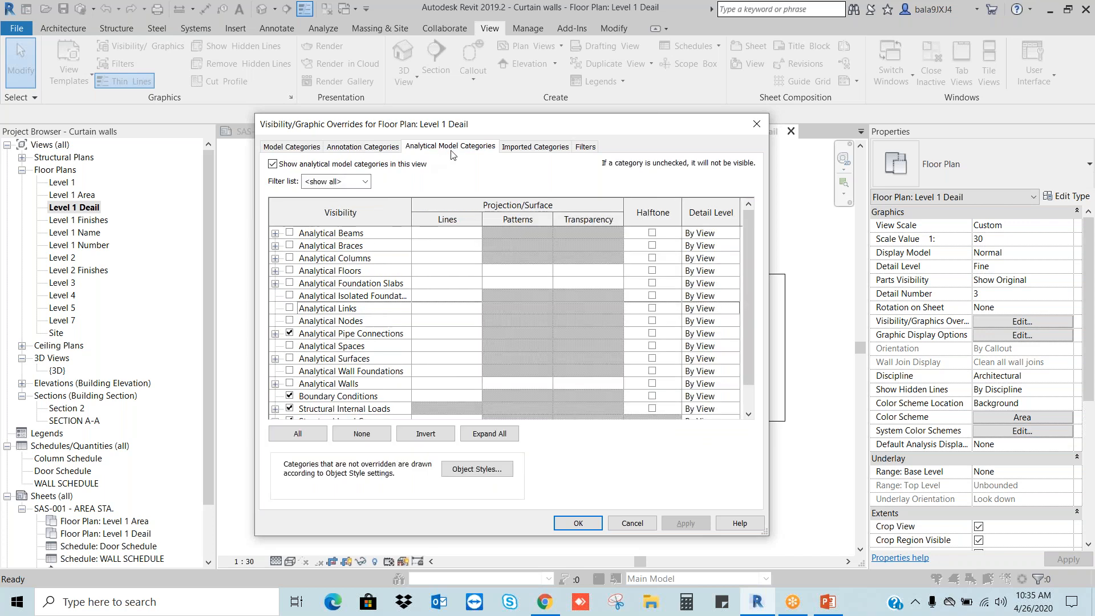
click(540, 148)
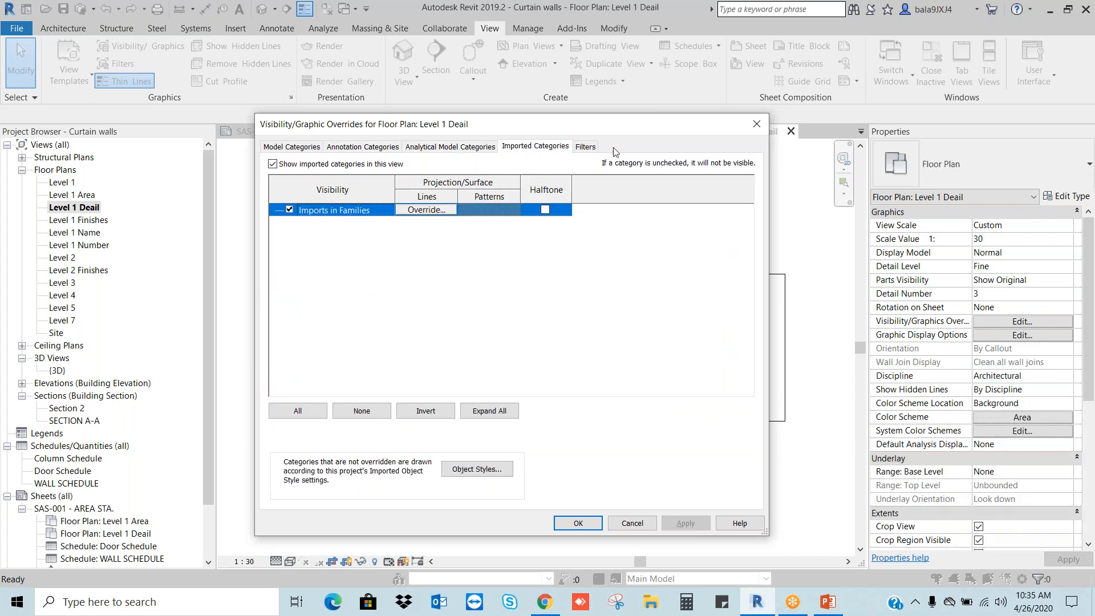
click(588, 148)
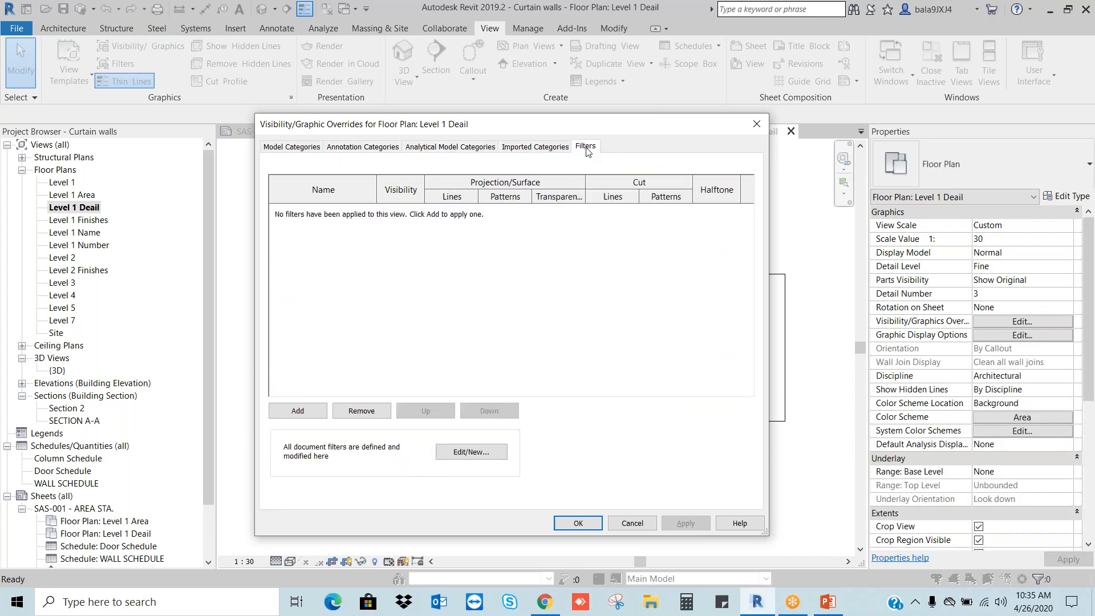
click(301, 149)
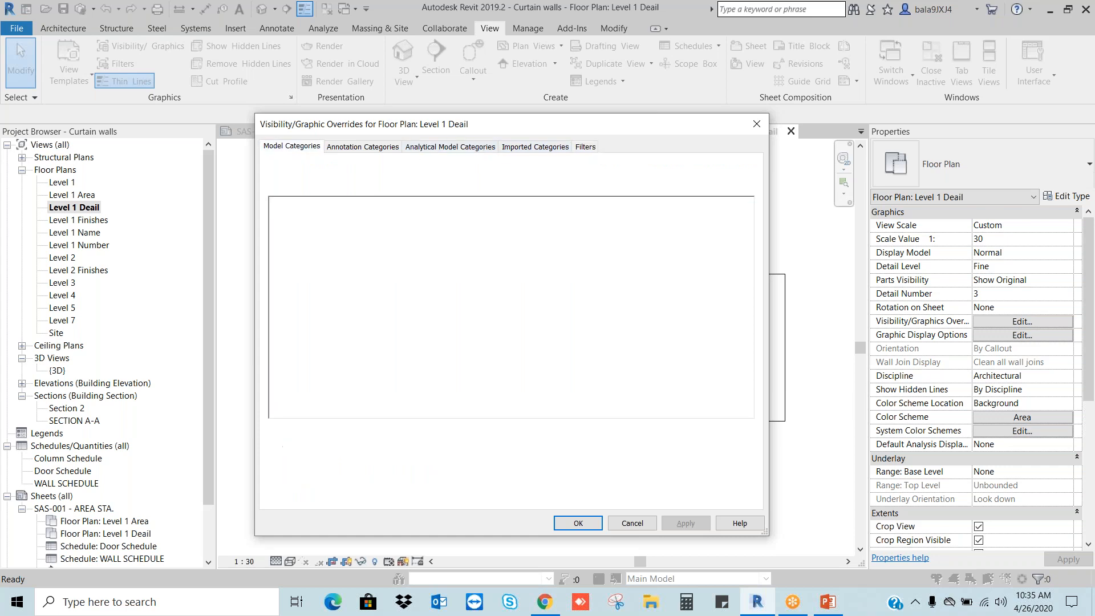
click(354, 149)
click(311, 149)
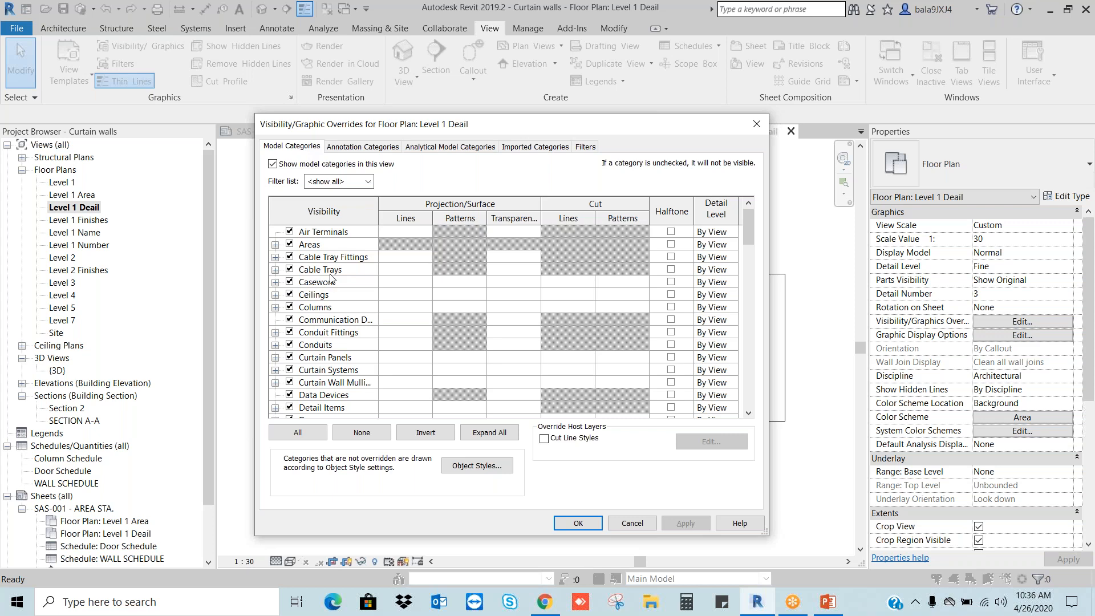
- Turn off the Sections annotation category for the Level 1 Deail view and apply the override
click(374, 149)
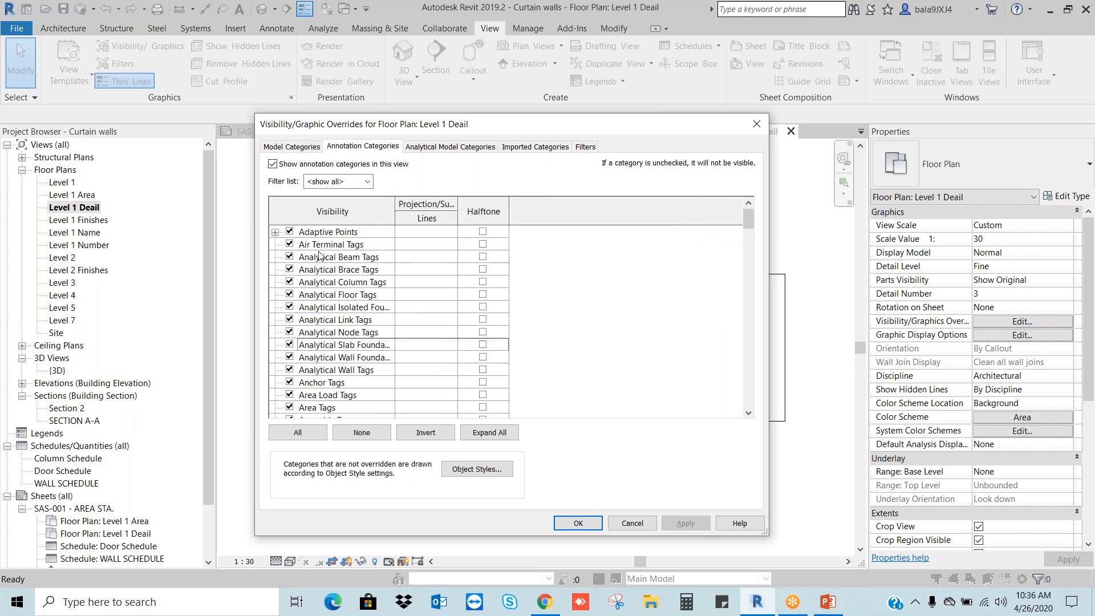
scroll(319, 272, down, 6)
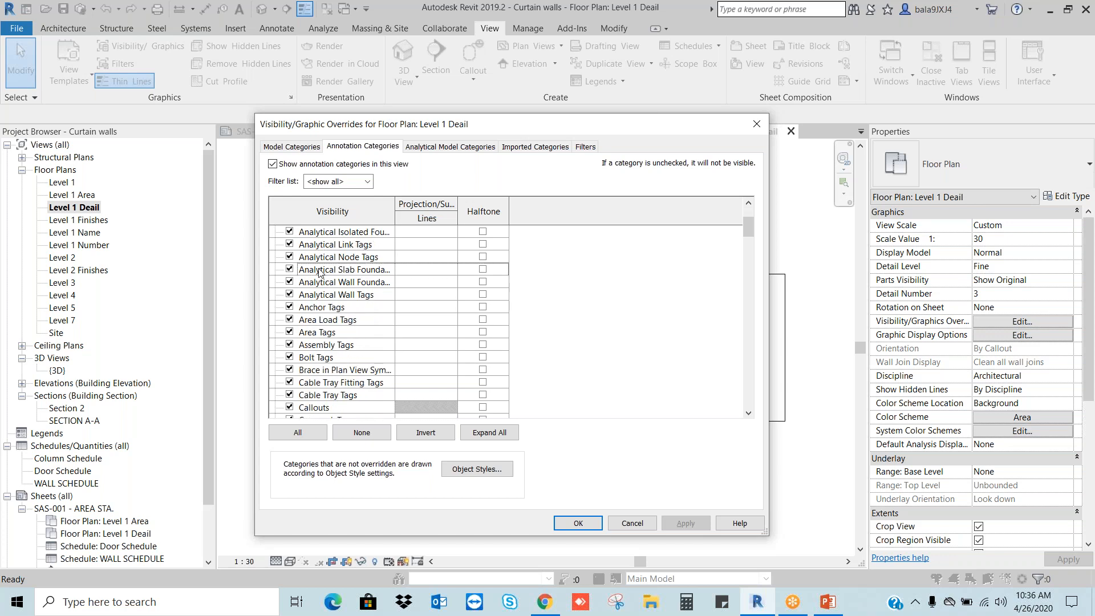
scroll(319, 272, down, 8)
scroll(318, 272, down, 15)
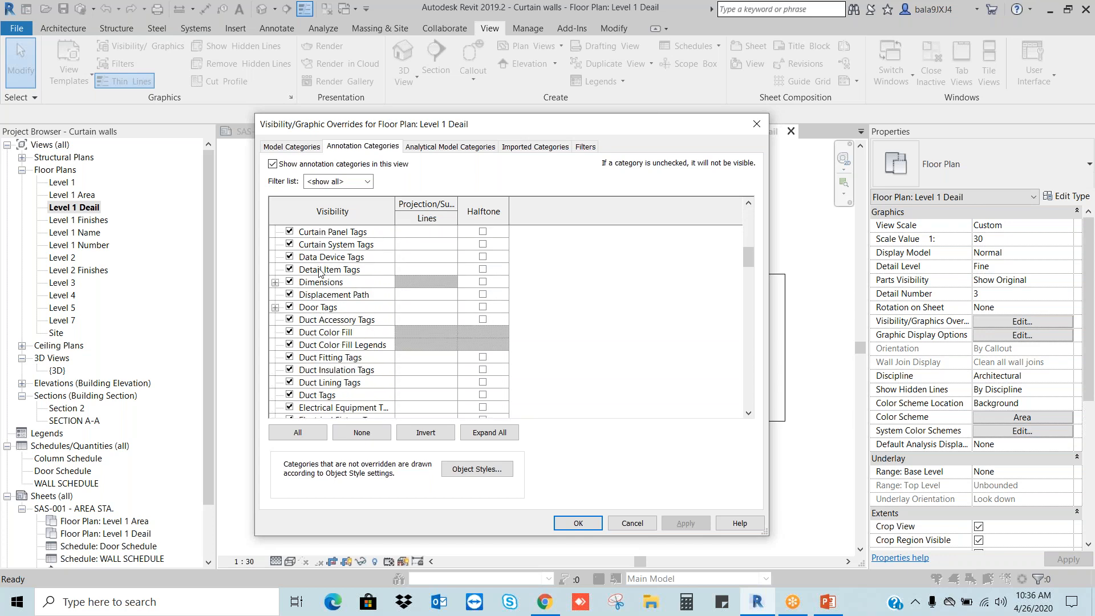
scroll(319, 272, down, 6)
scroll(318, 272, down, 6)
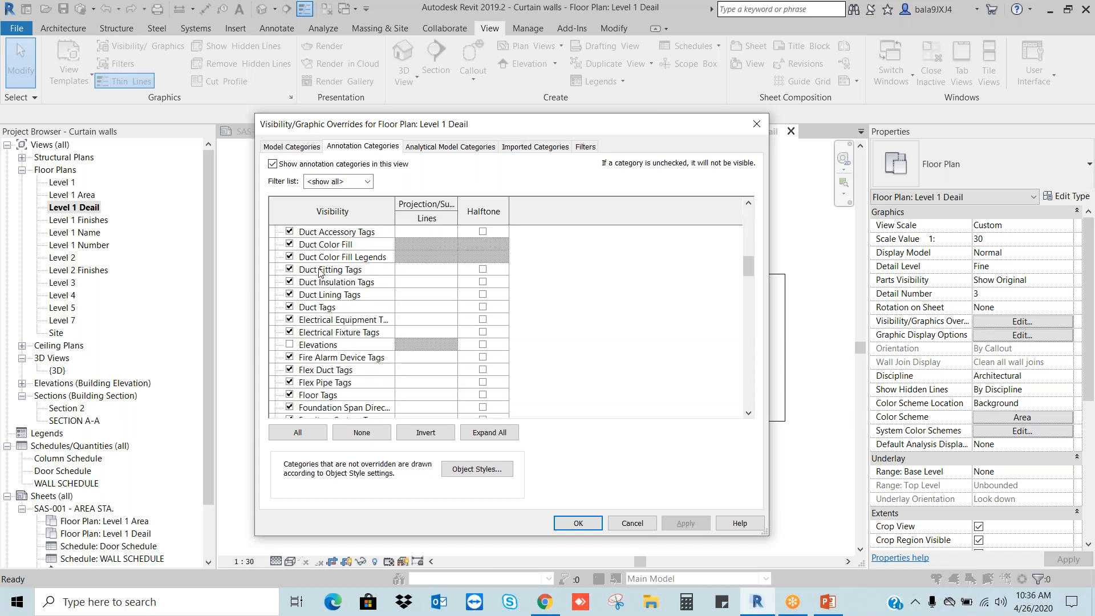
scroll(319, 272, down, 10)
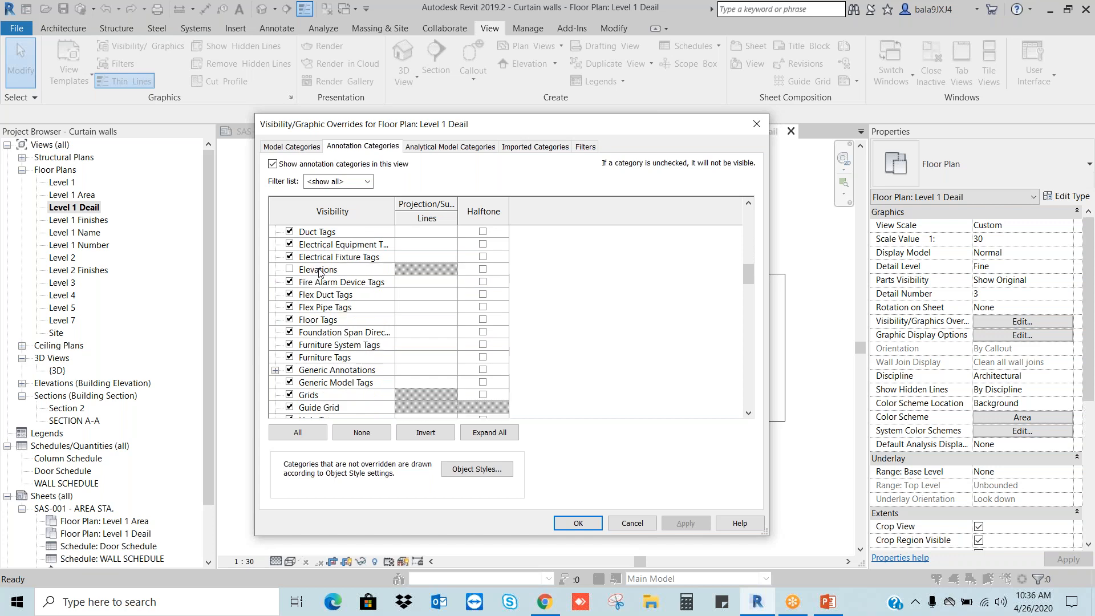
scroll(317, 320, down, 7)
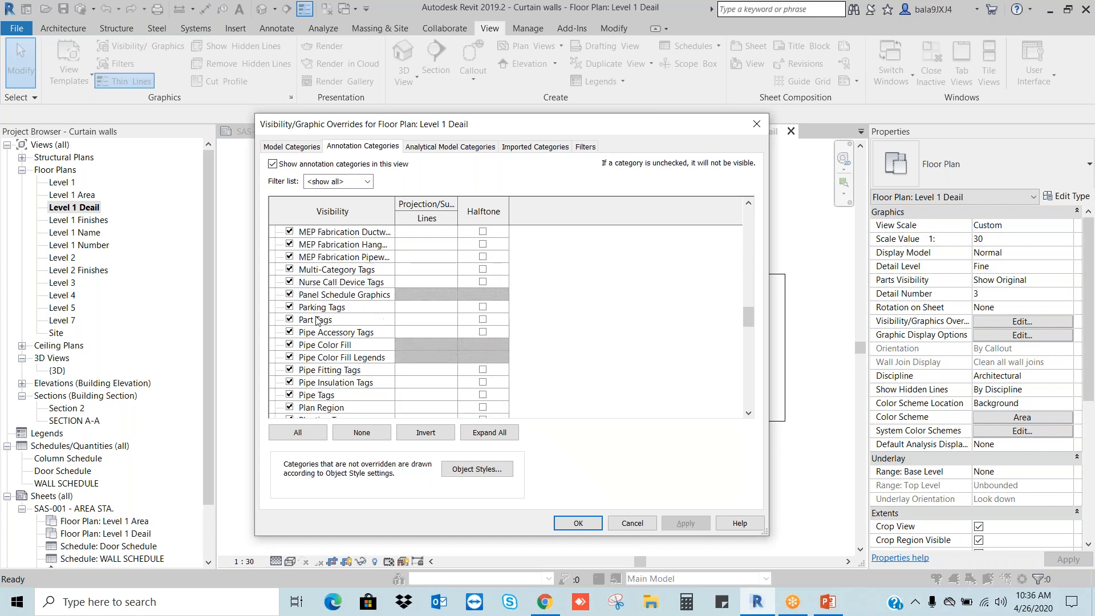
scroll(317, 320, down, 4)
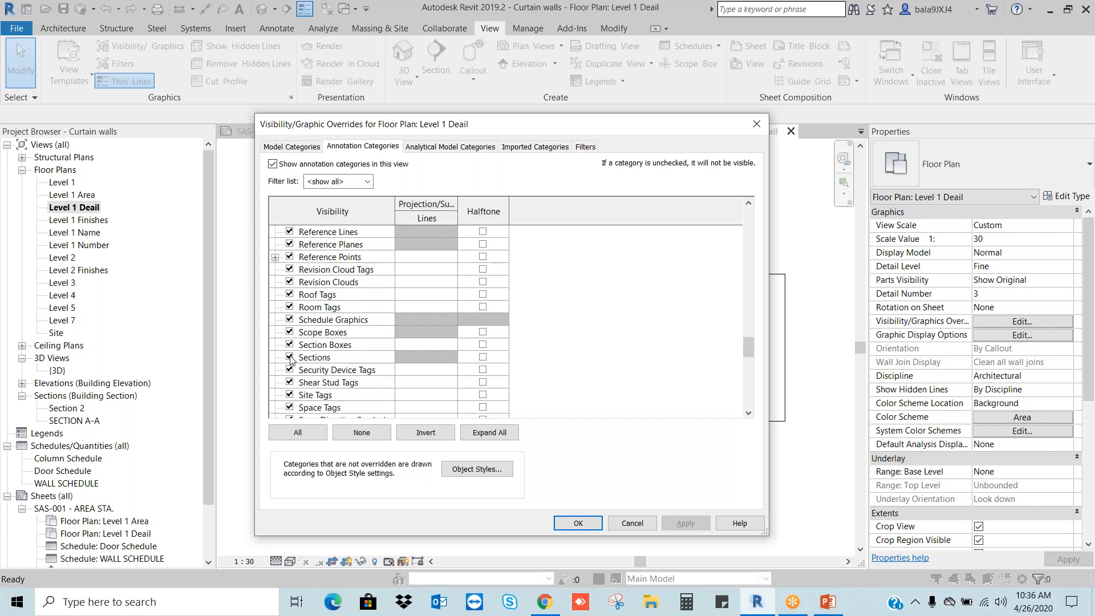
click(289, 357)
click(583, 523)
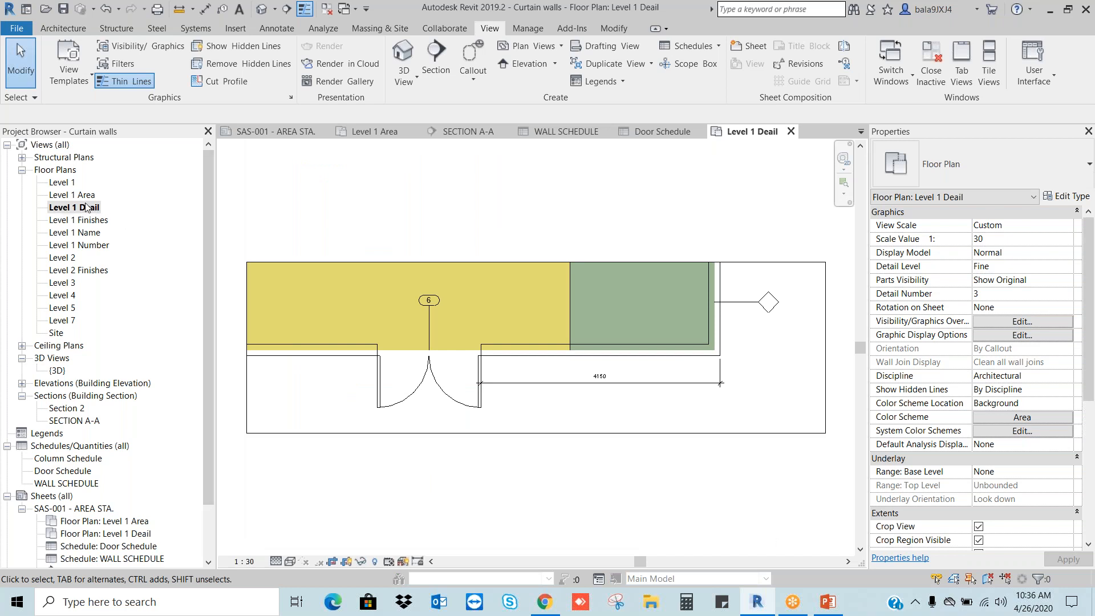
- Return to sheet SAS-001 - AREA STA. and check the Level 1 Deail viewport for the section marker
click(85, 508)
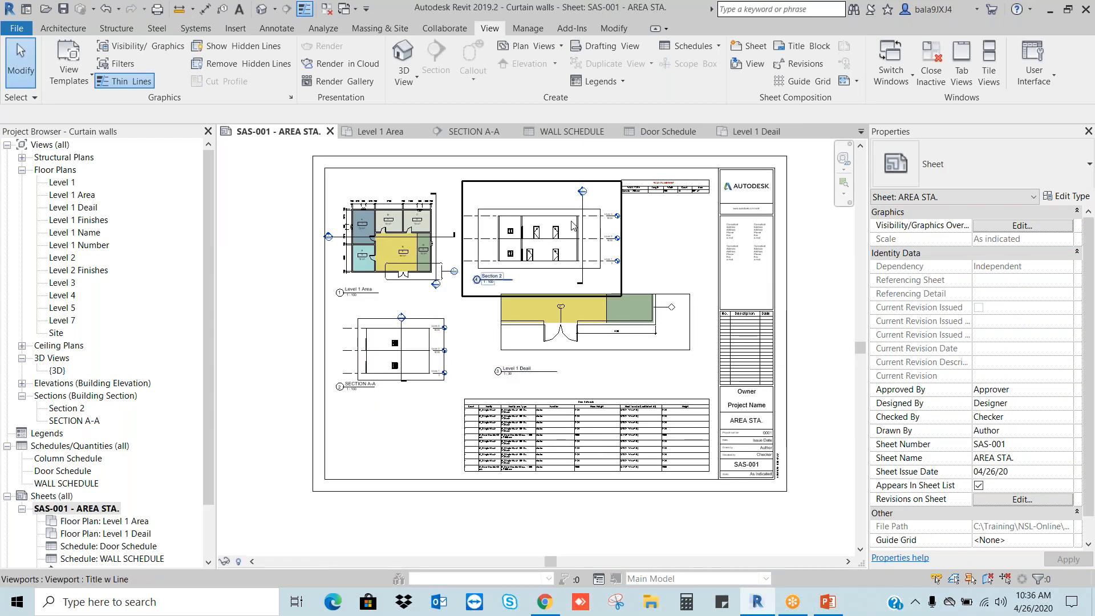
scroll(573, 224, up, 3)
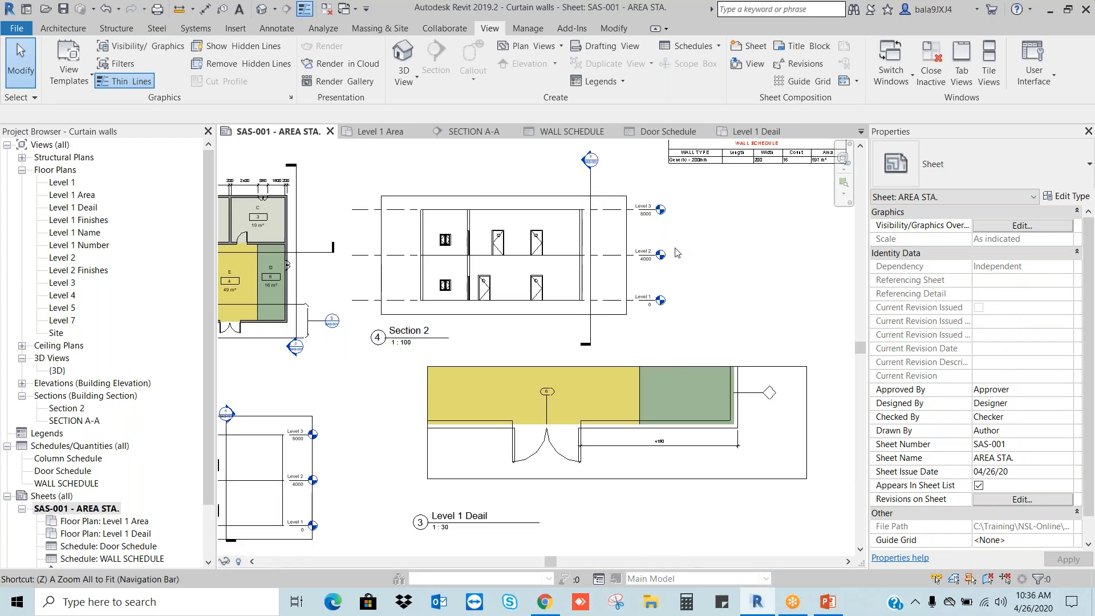
scroll(554, 246, down, 3)
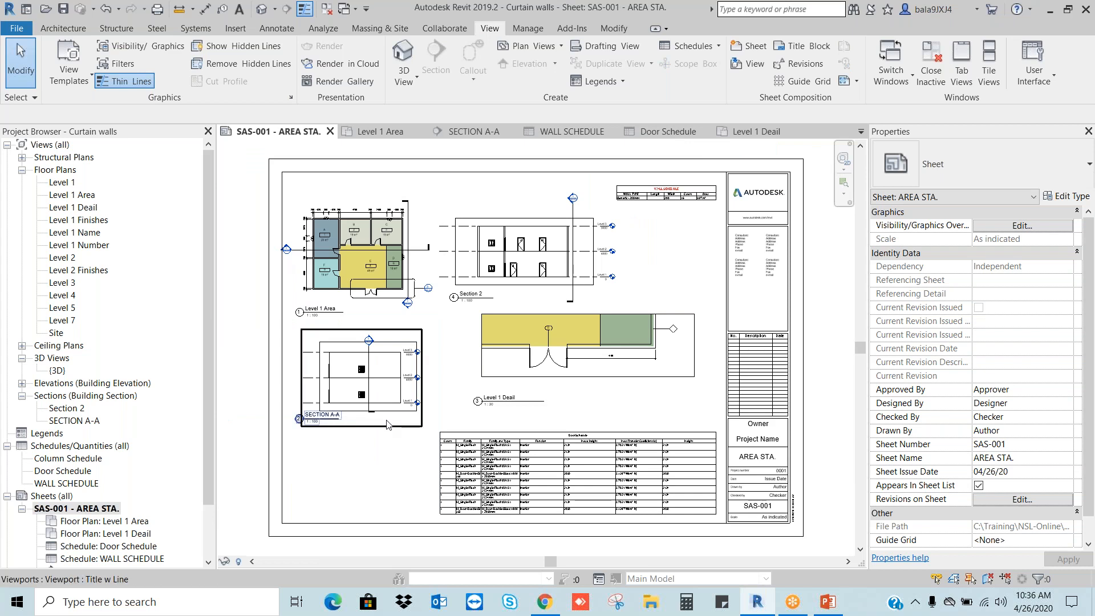
click(642, 334)
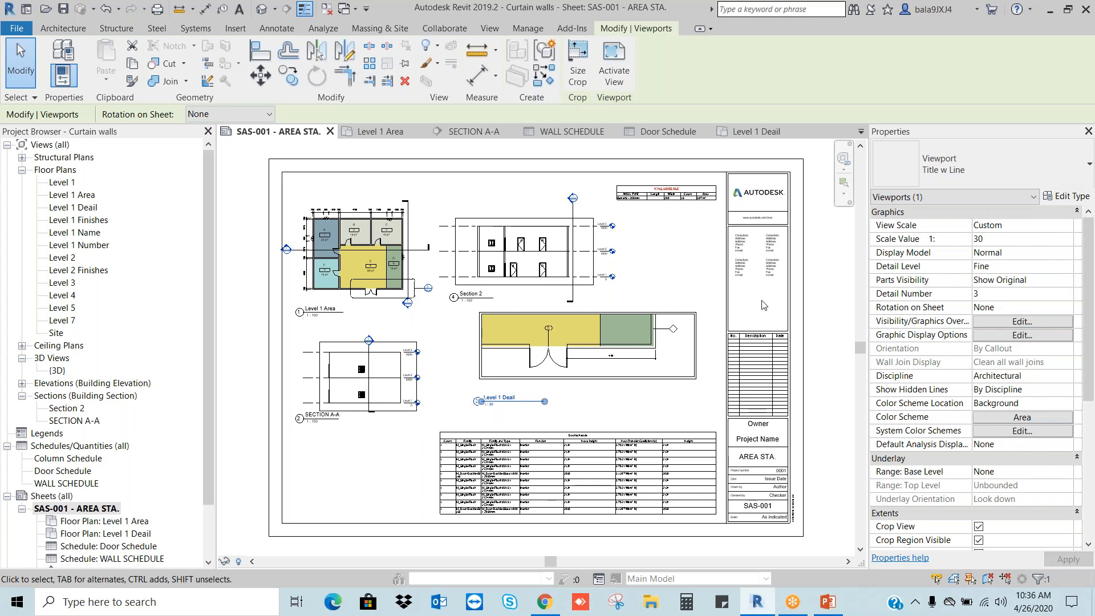
- Delete the double-glass door in the Level 1 Deail floor plan and check the effect on sheet SAS-001 - AREA STA
click(818, 310)
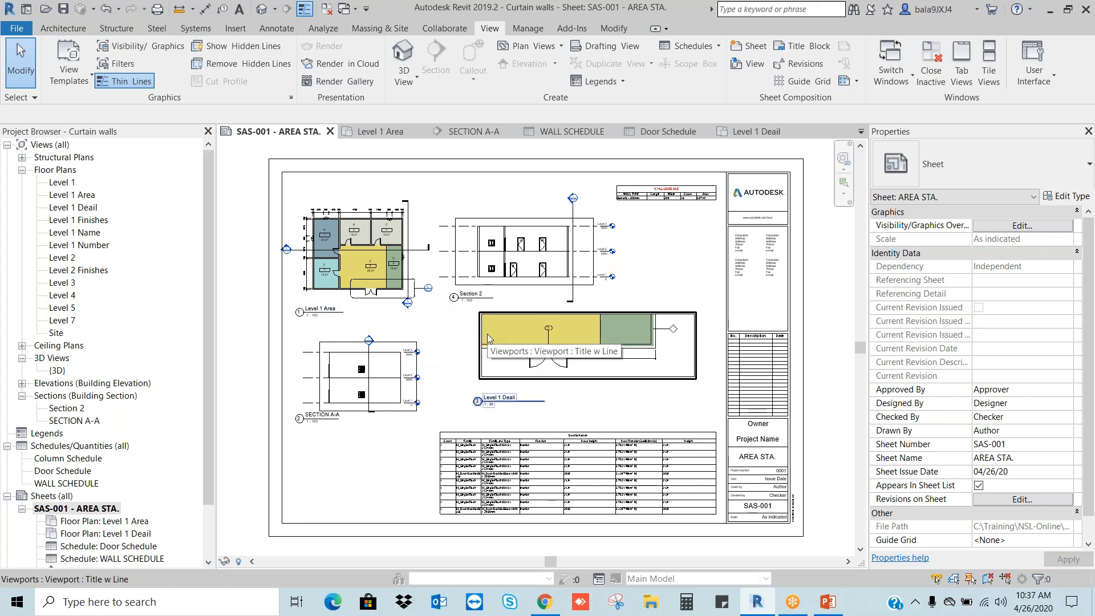
double_click(73, 207)
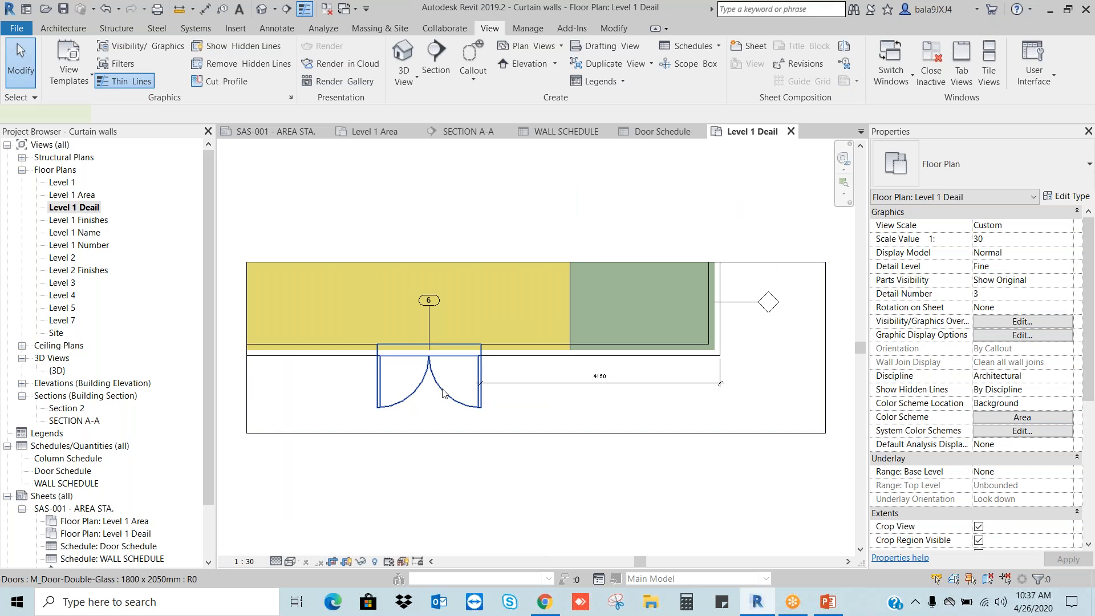
click(442, 393)
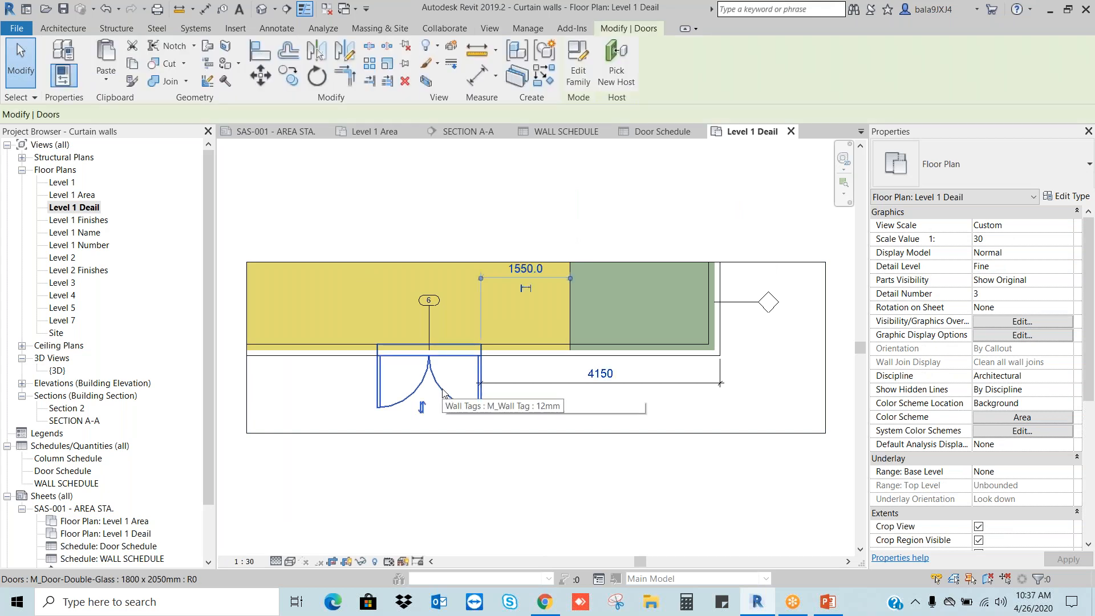
key(Delete)
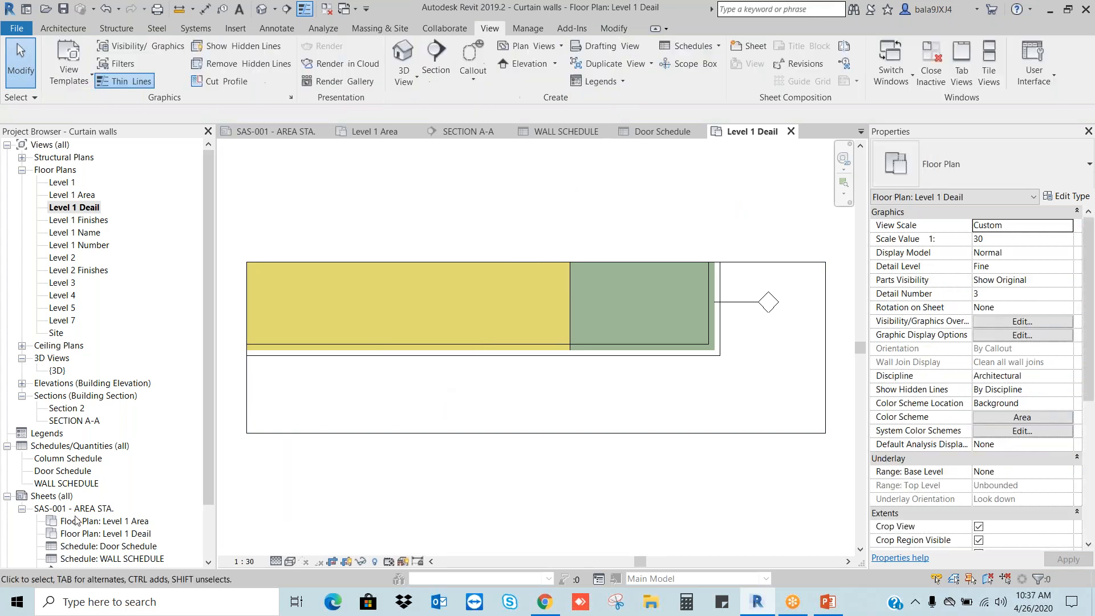
double_click(63, 508)
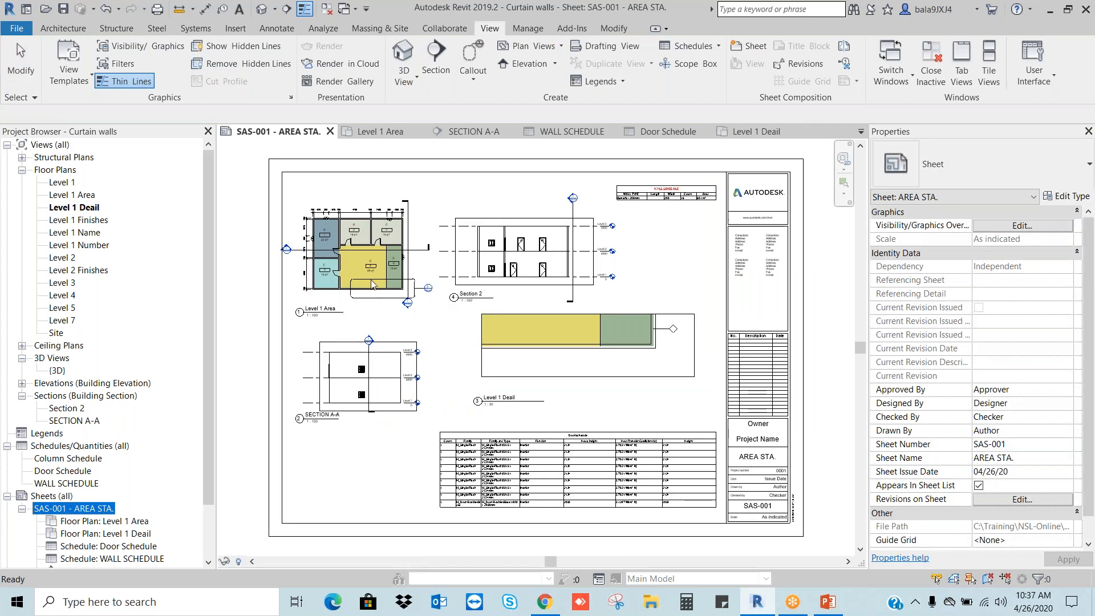
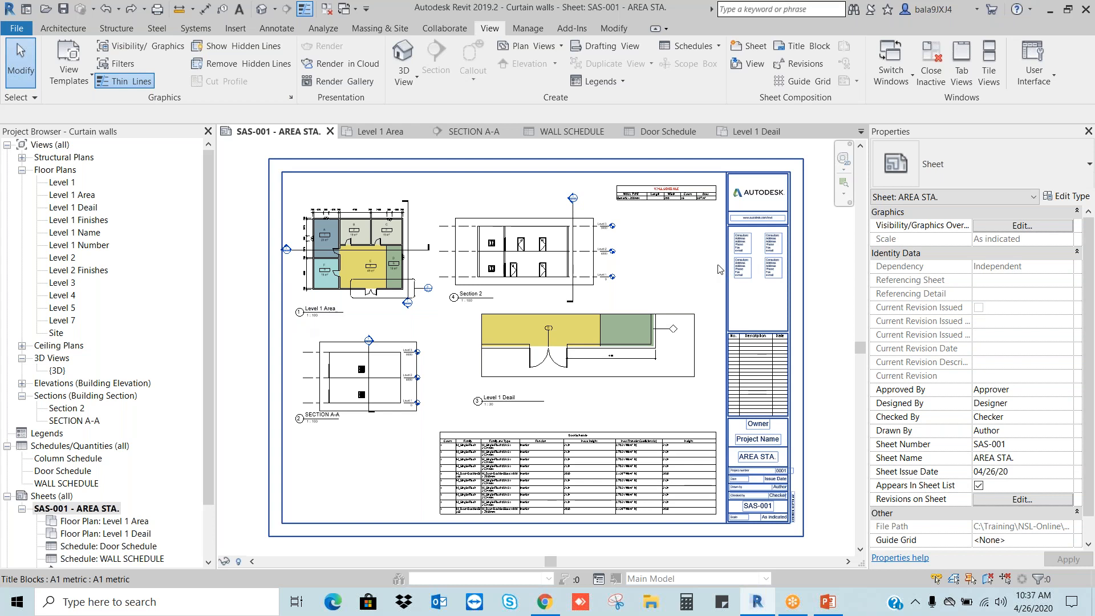
- Examine the title block fields on sheet SAS-001 and compare them with the sheet's number and name in its Sheet Title settings
scroll(819, 464, up, 2)
scroll(795, 359, up, 3)
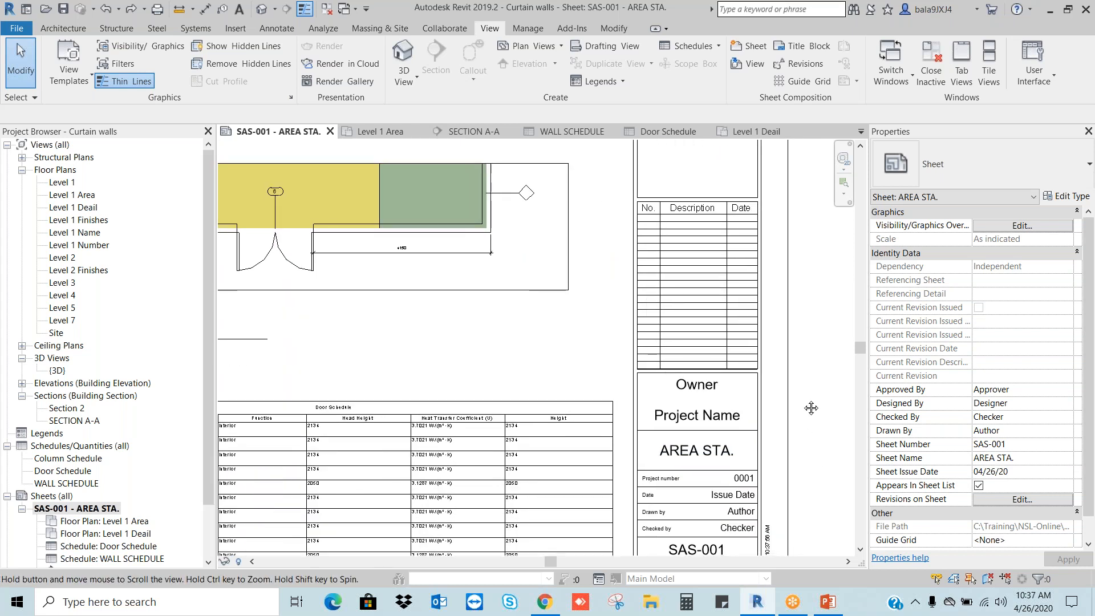
scroll(782, 338, up, 1)
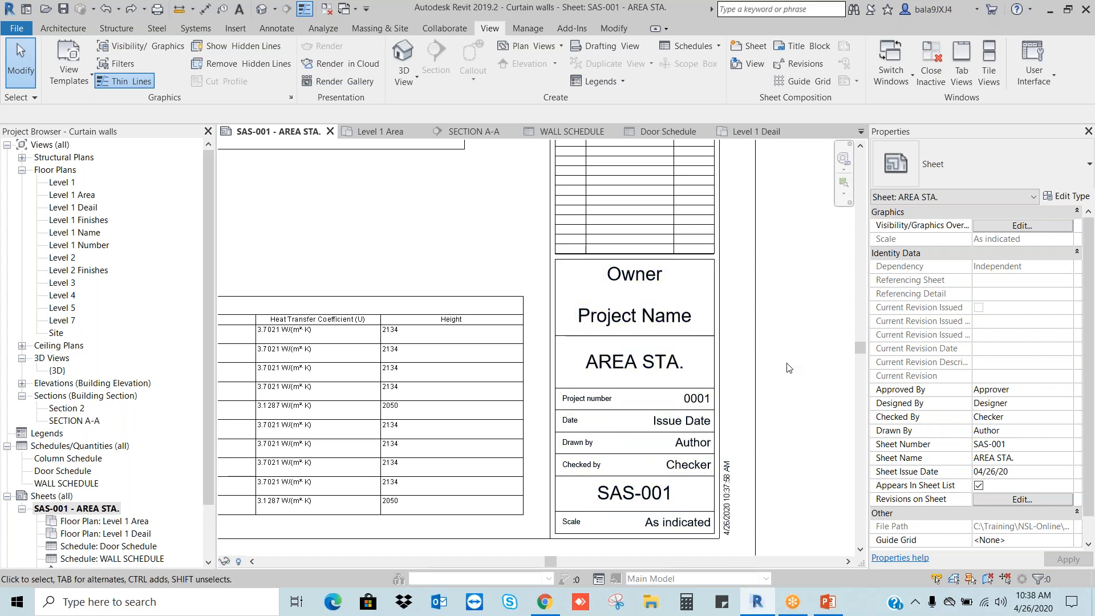
scroll(788, 368, down, 2)
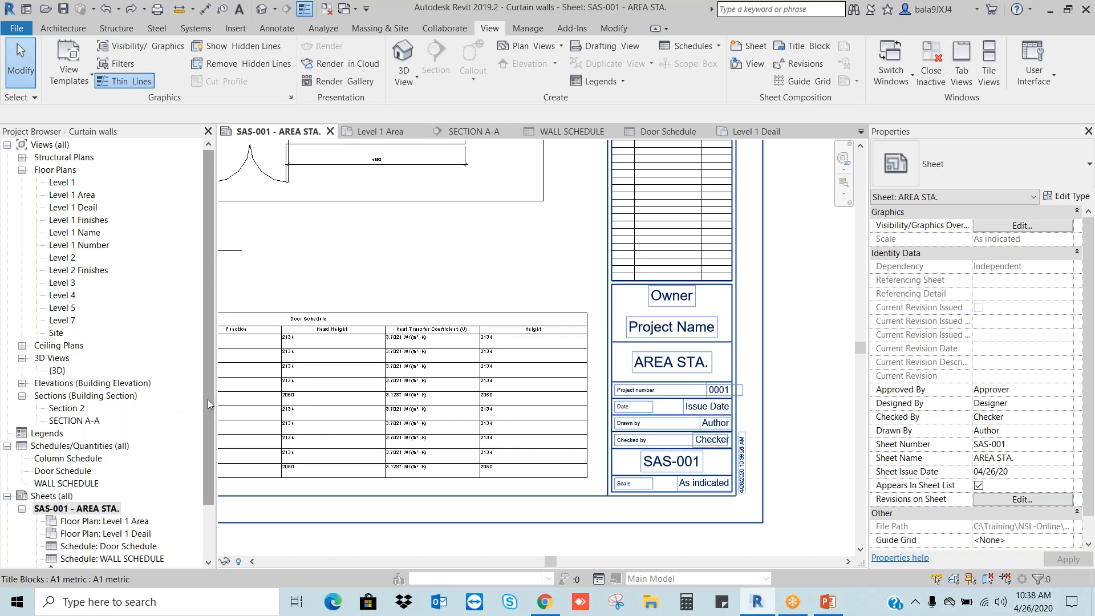
scroll(207, 414, down, 2)
click(60, 445)
right_click(80, 448)
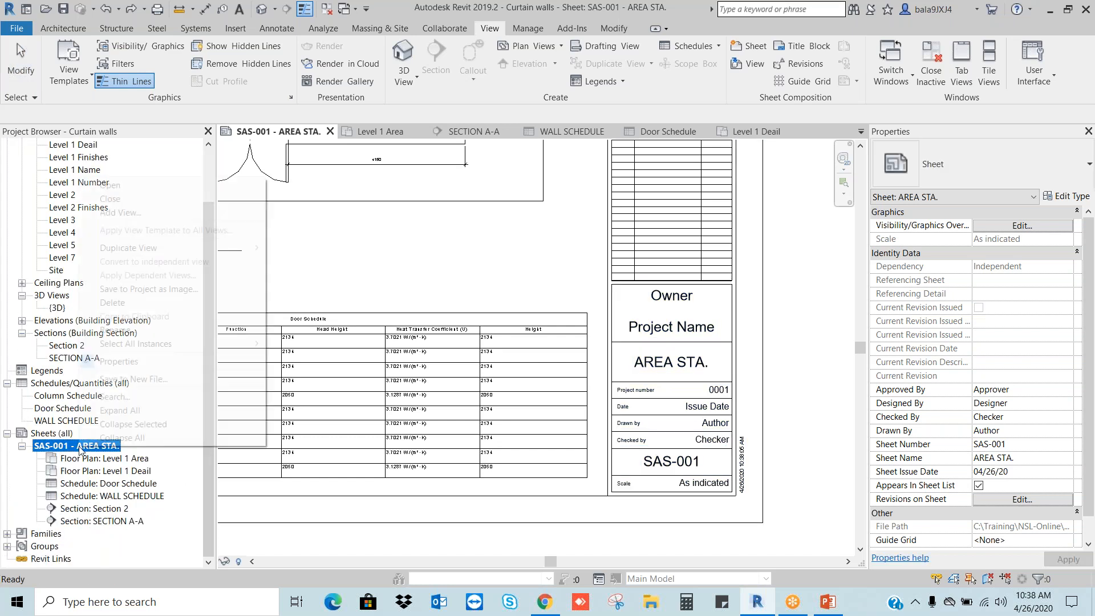
click(132, 329)
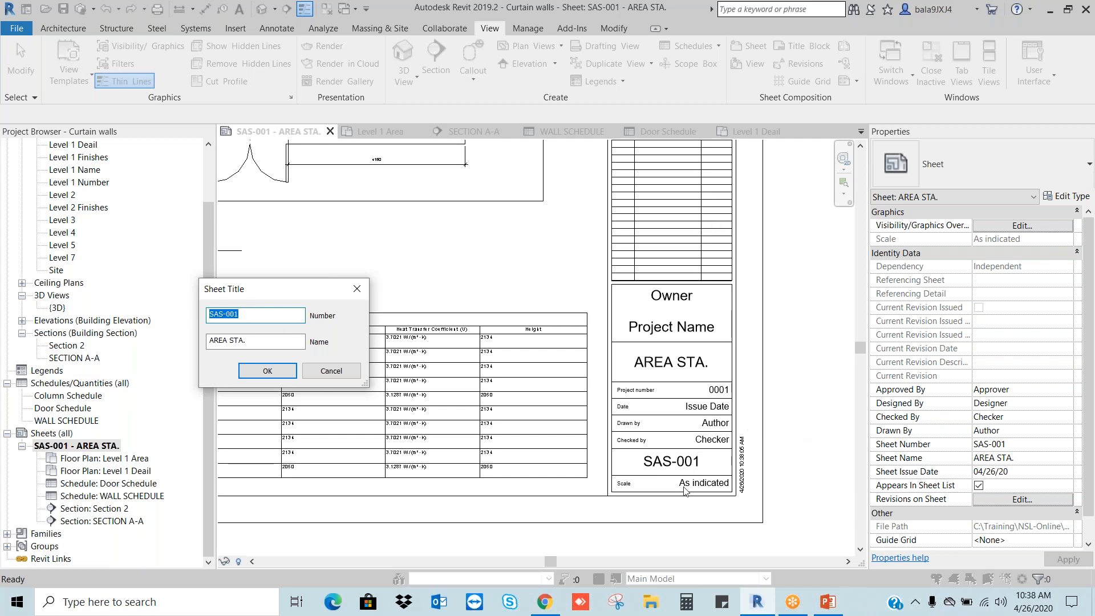
click(342, 370)
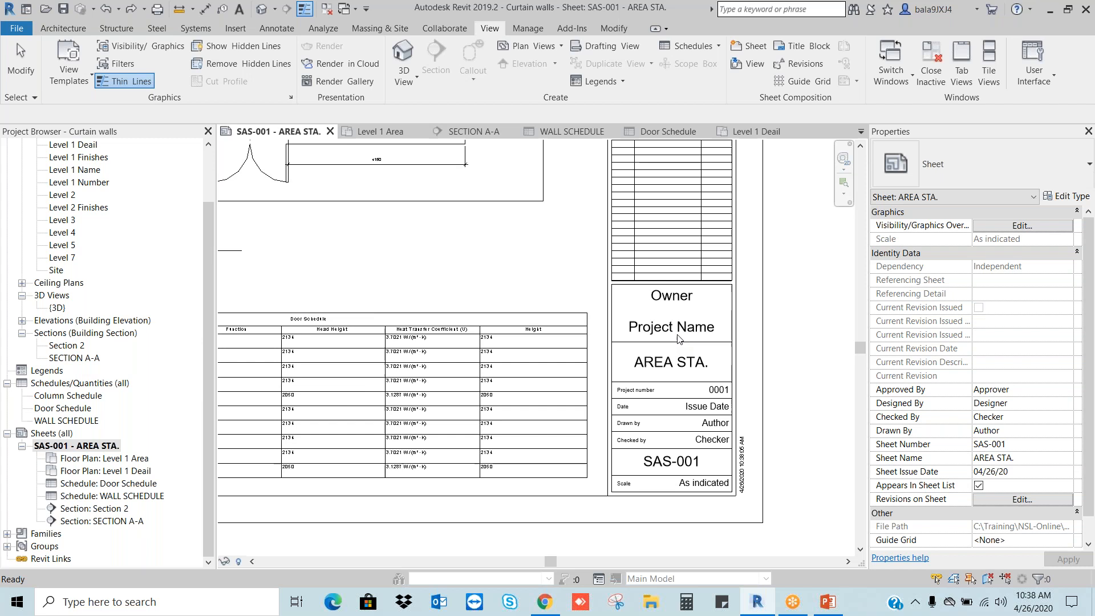
- Open the sheet's A1 metric title block family for editing and focus on its project and sheet information labels
click(798, 299)
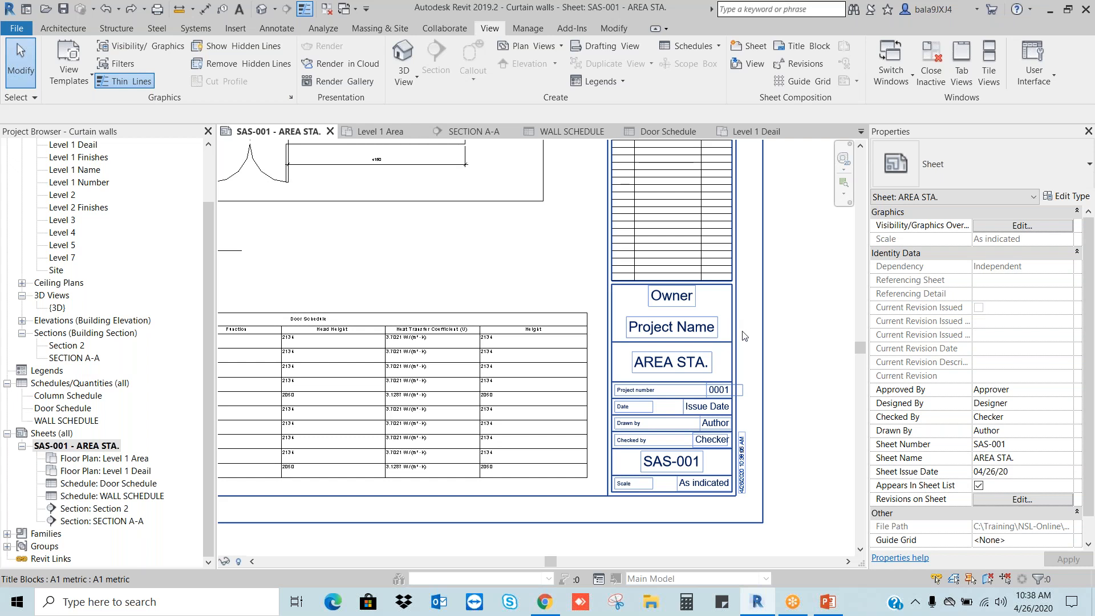
click(612, 320)
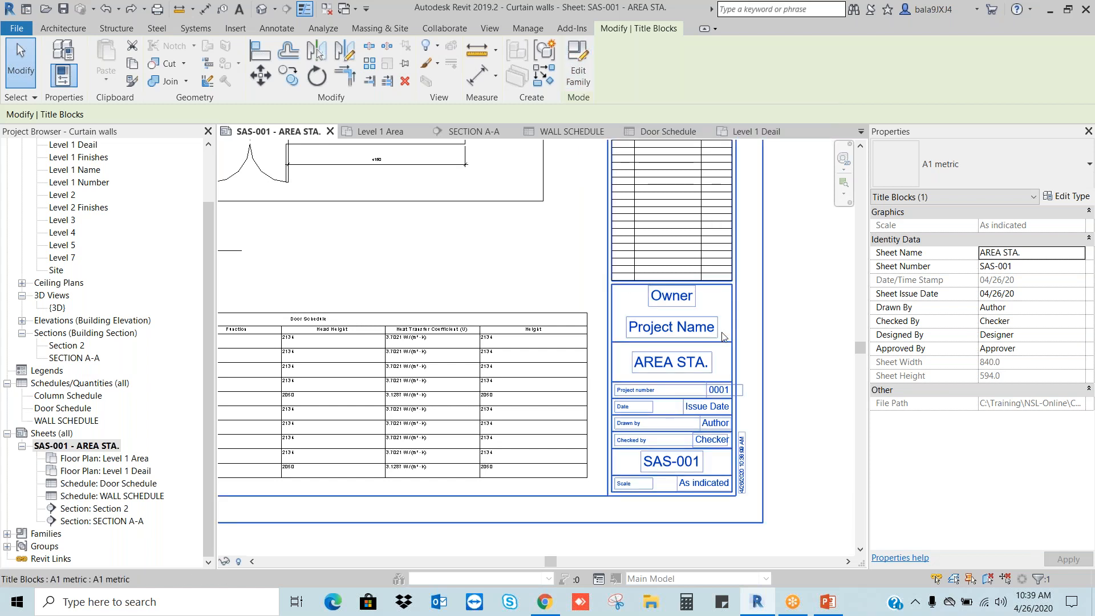
click(577, 67)
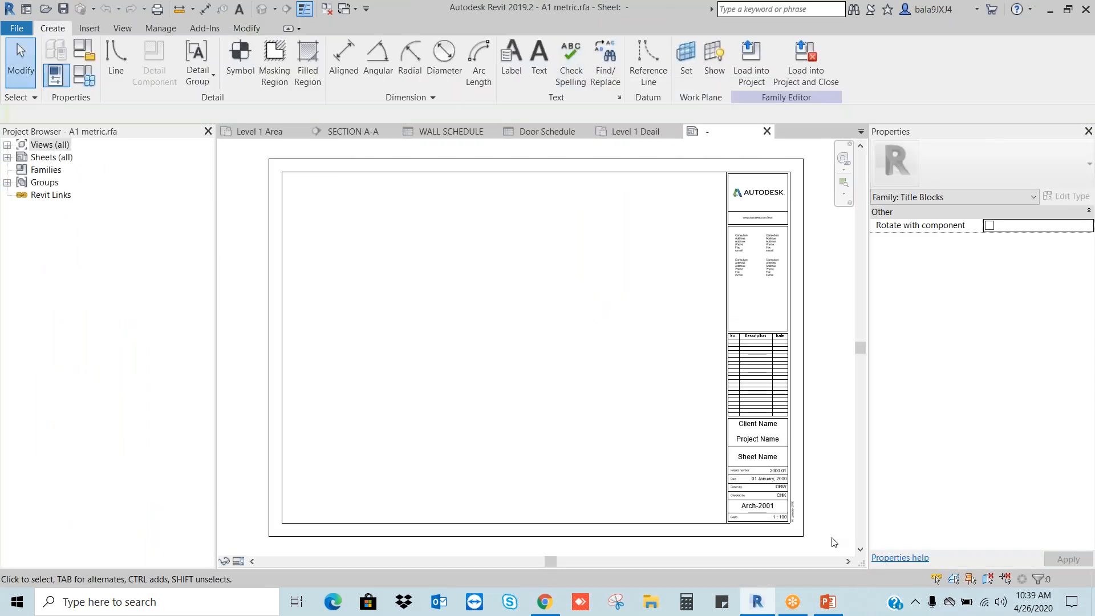
scroll(824, 517, up, 3)
middle_drag(807, 474, 721, 399)
scroll(726, 401, down, 2)
scroll(735, 404, down, 2)
click(539, 64)
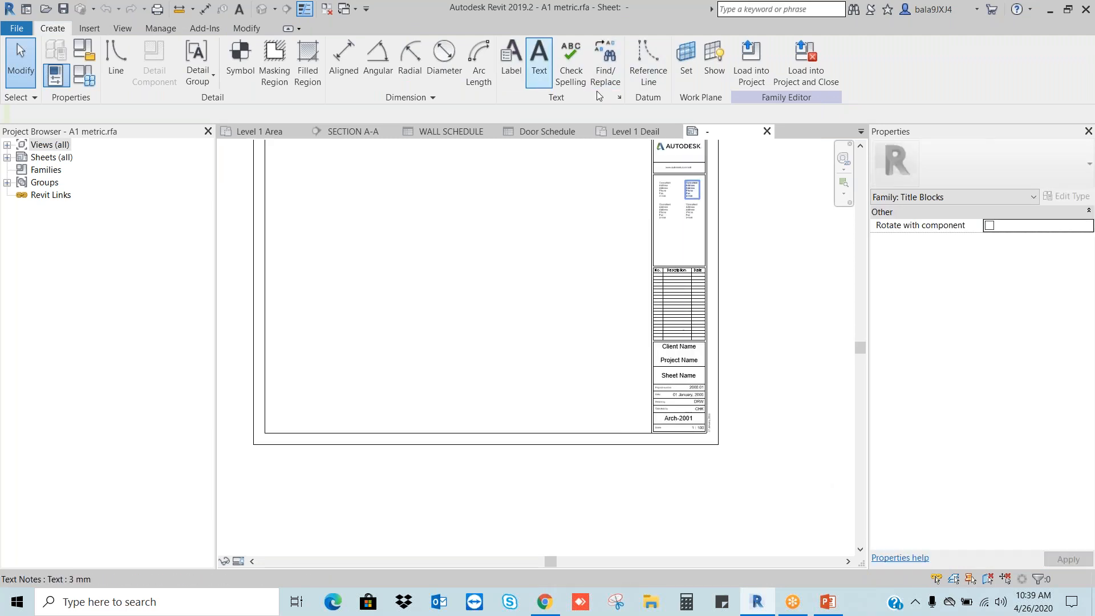
scroll(684, 353, up, 3)
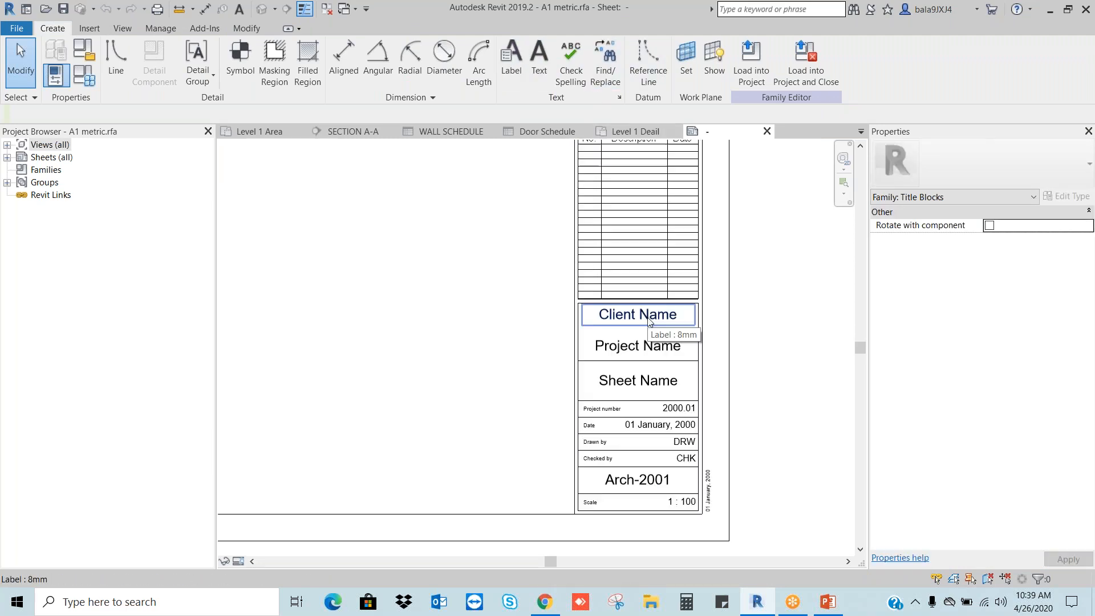
- Inspect the label parameters behind the title block's Client Name and Project Name labels without changing them
click(647, 320)
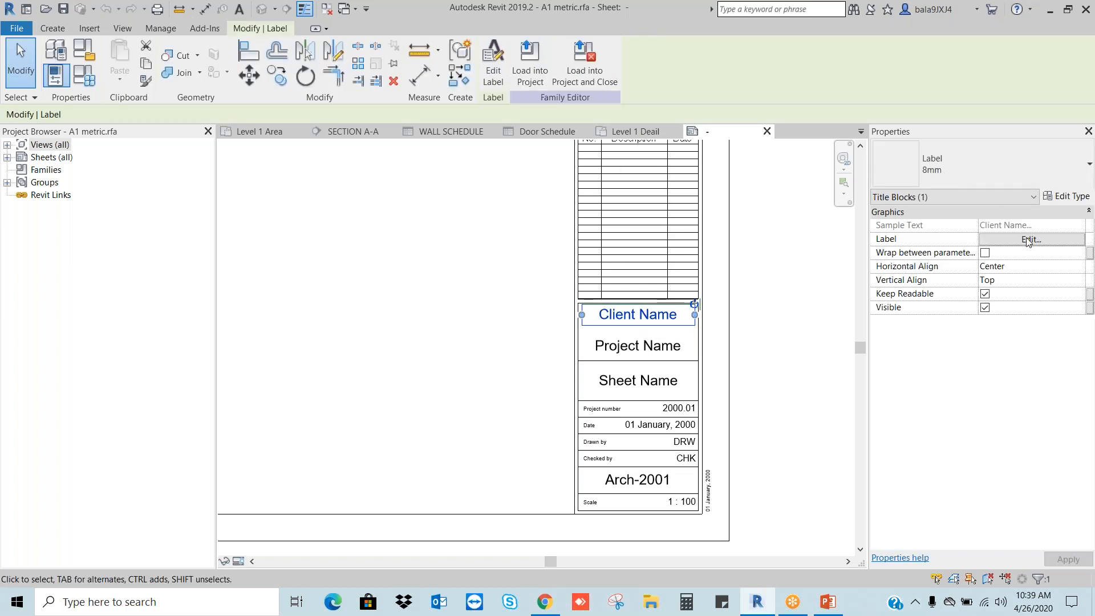
click(1028, 240)
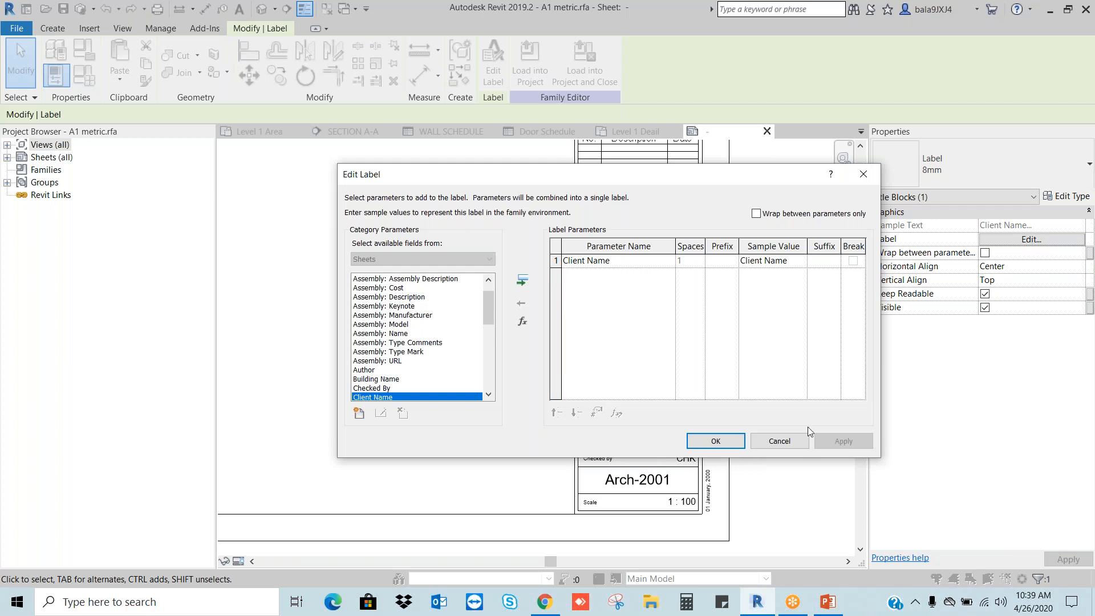
click(779, 441)
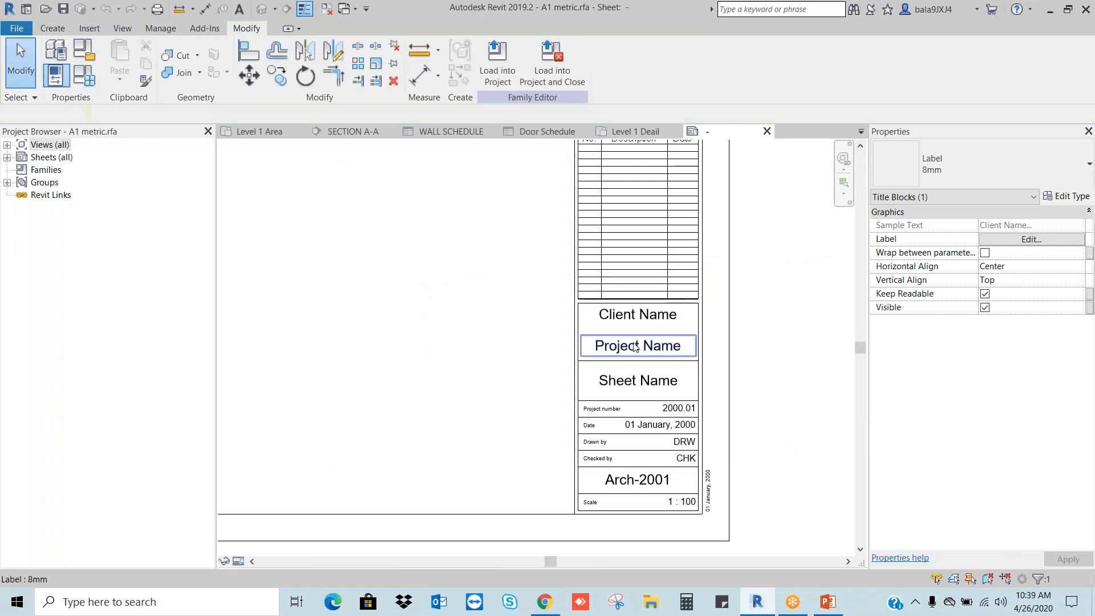
click(635, 347)
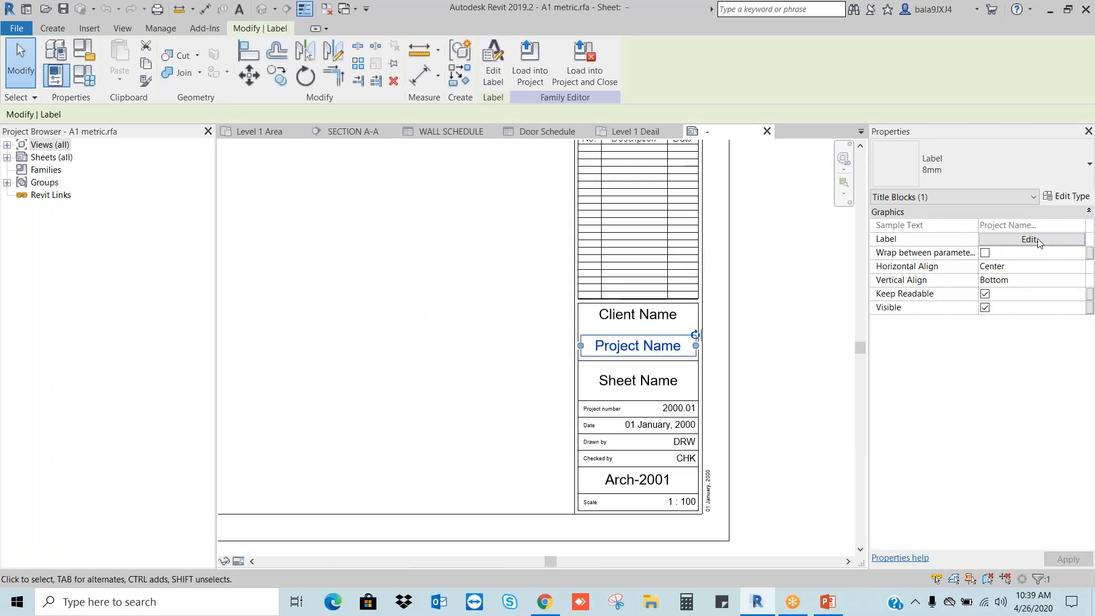
click(1030, 240)
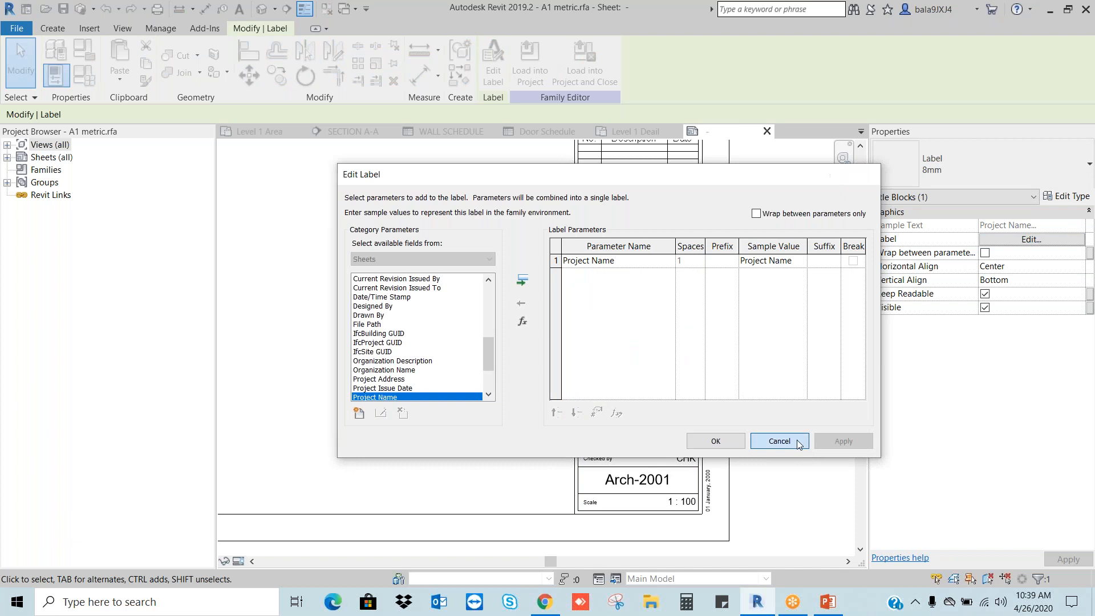
click(778, 441)
- Inspect the label parameters behind the title block's Sheet Name and Arch-2001 labels without changing them
click(637, 380)
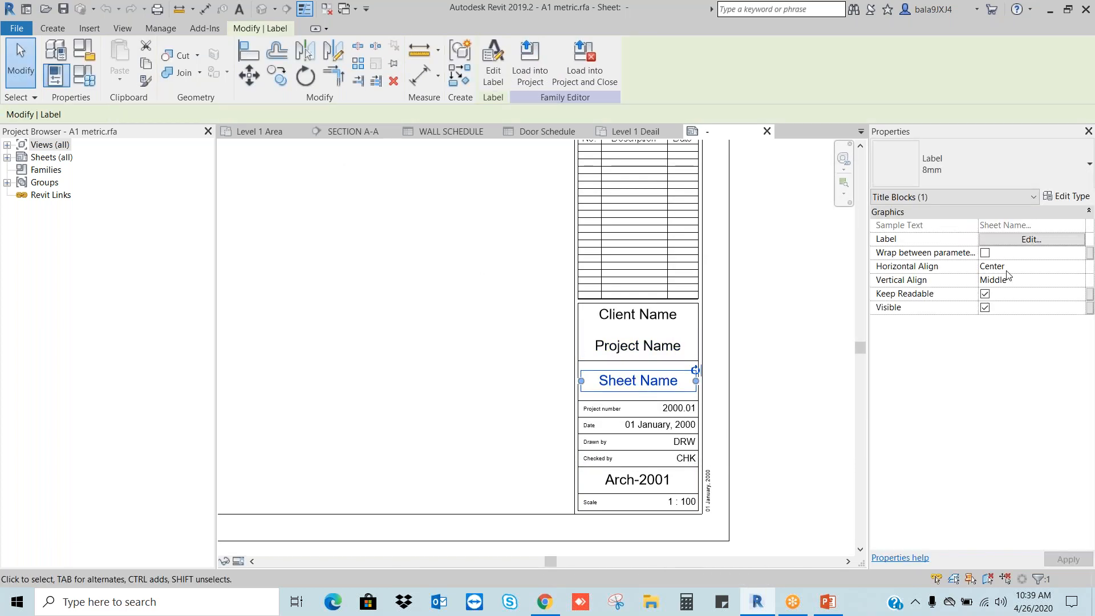
click(1042, 241)
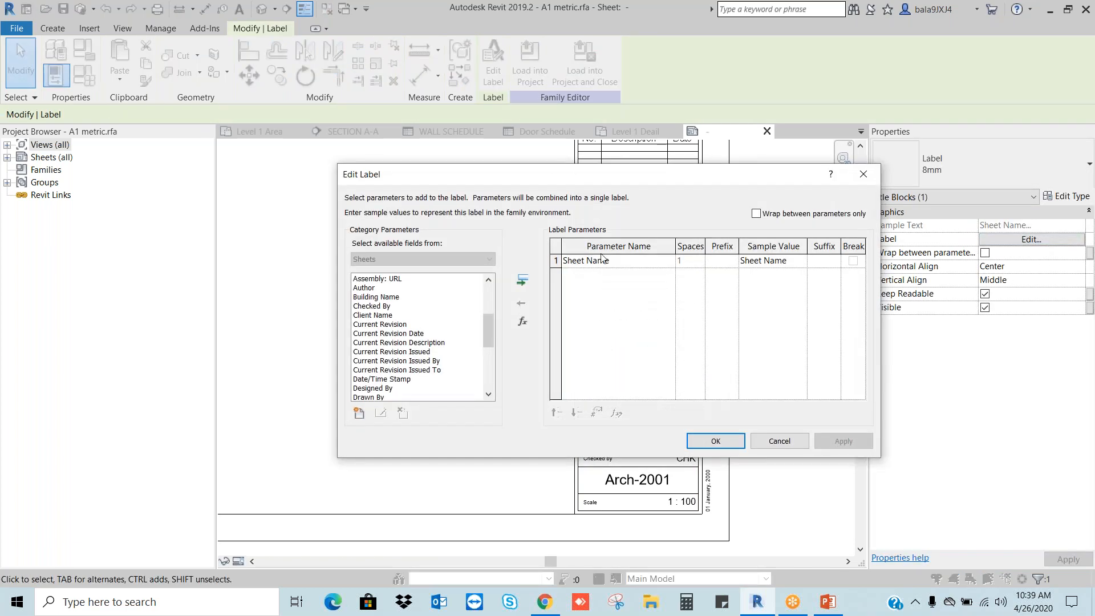
click(789, 441)
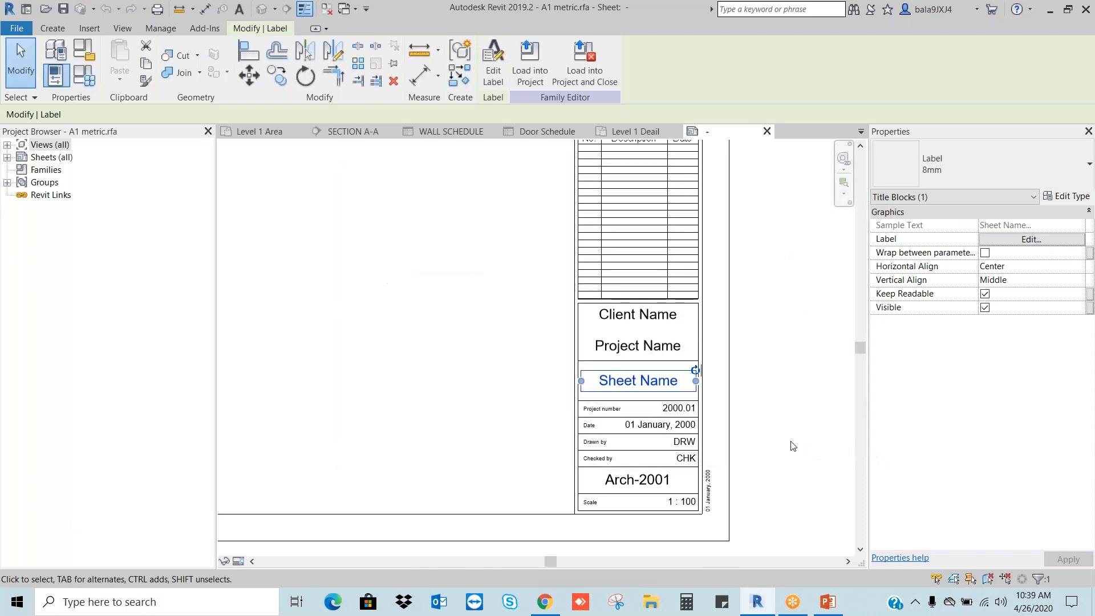
click(793, 446)
click(666, 478)
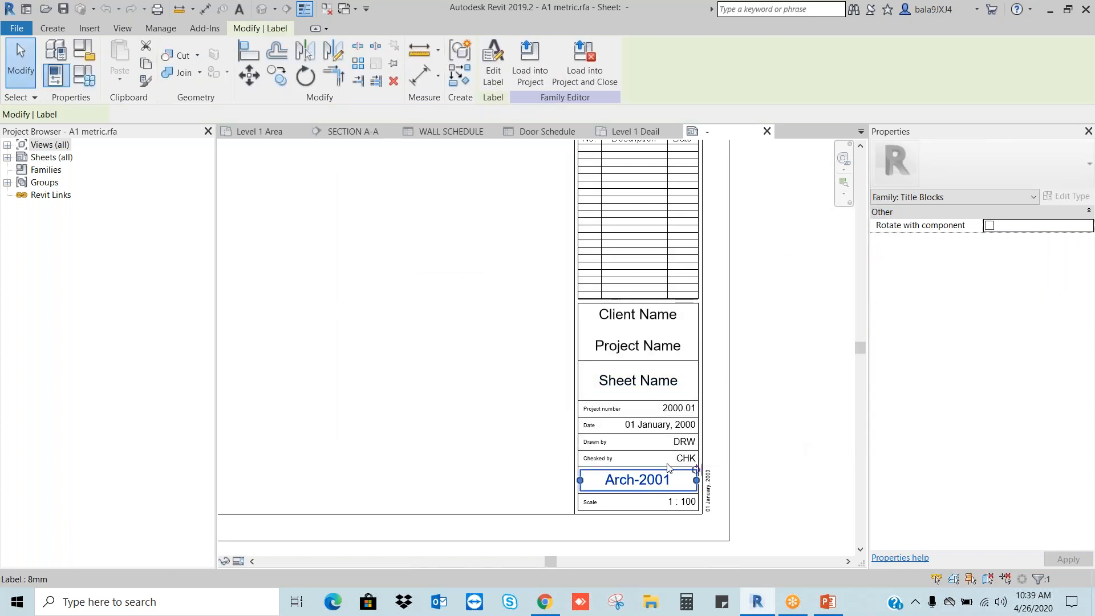
click(1031, 239)
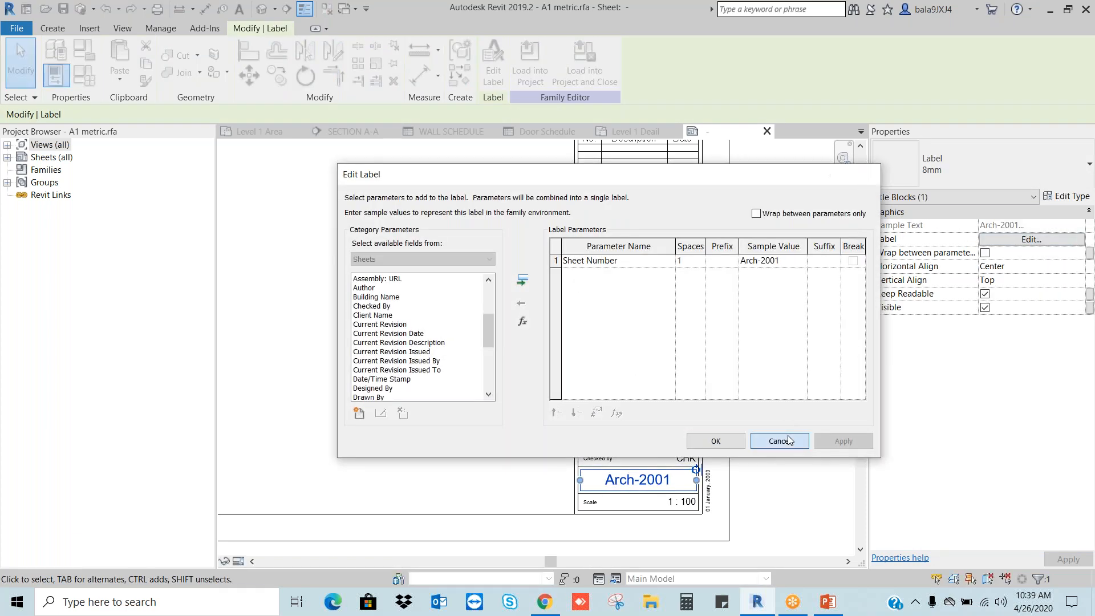
click(788, 441)
- Return to the Curtain walls project and check the number and name in sheet SAS-001's Sheet Title settings, leaving them unchanged
click(634, 132)
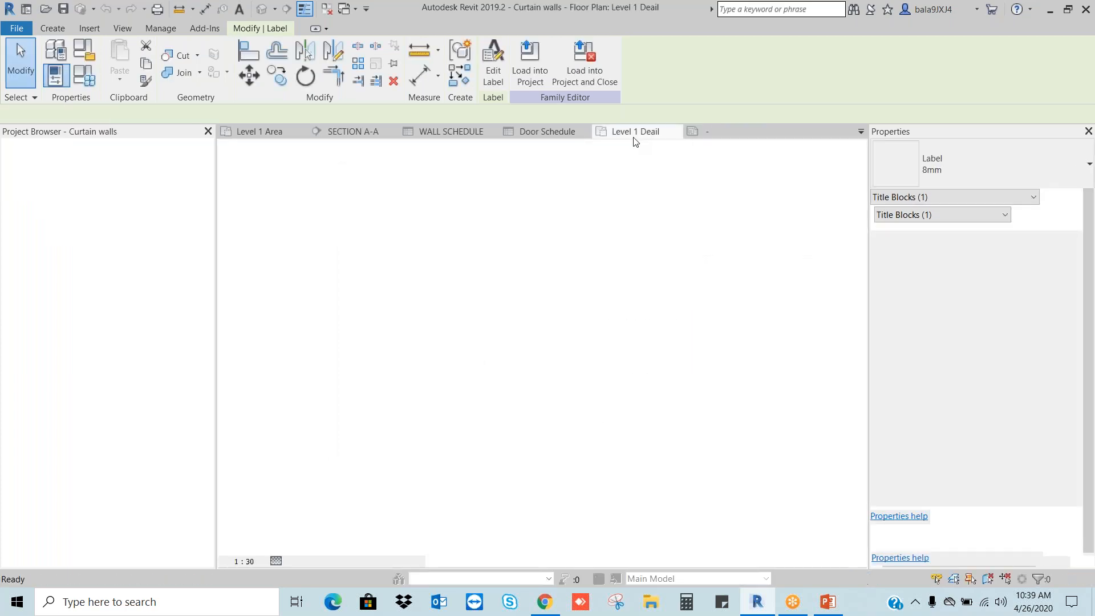
click(92, 447)
right_click(93, 446)
click(147, 329)
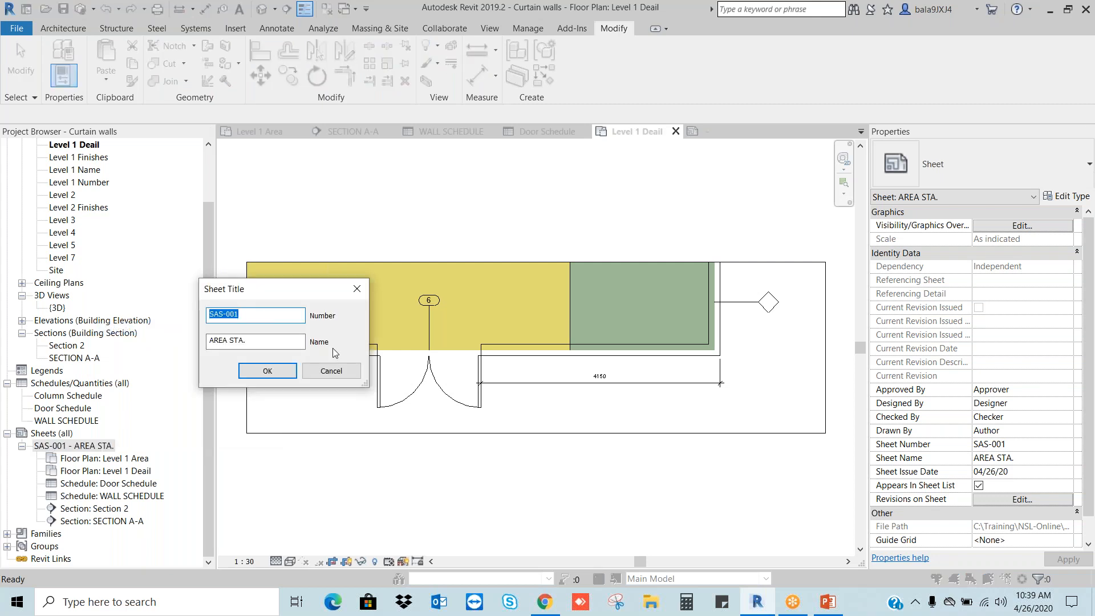
click(333, 371)
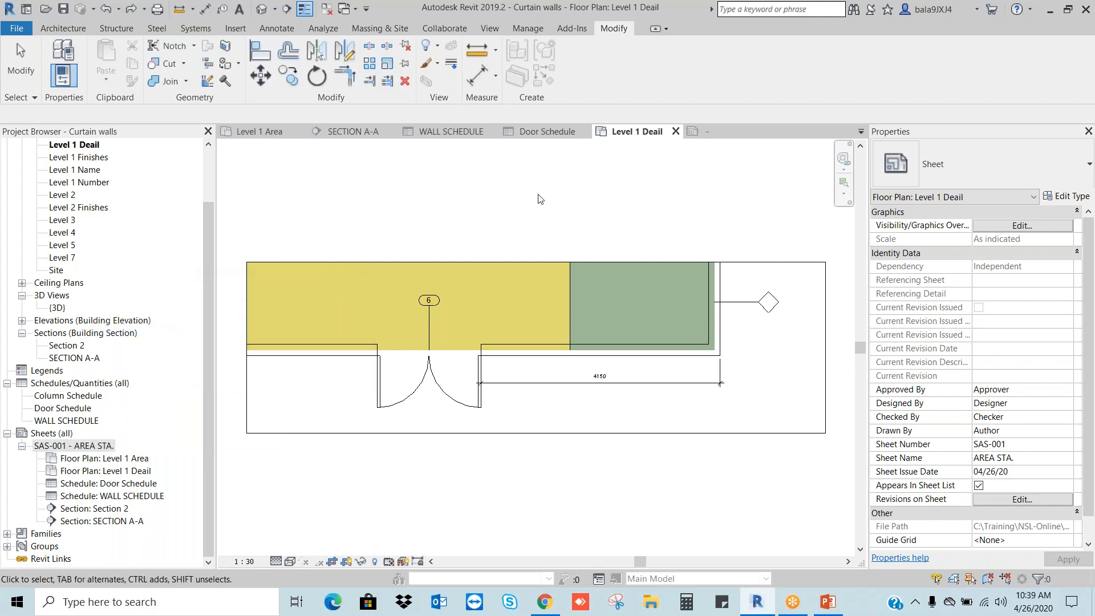
- Revisit the title block family and the WALL SCHEDULE, and bring up the Level 1 Area floor plan
click(707, 133)
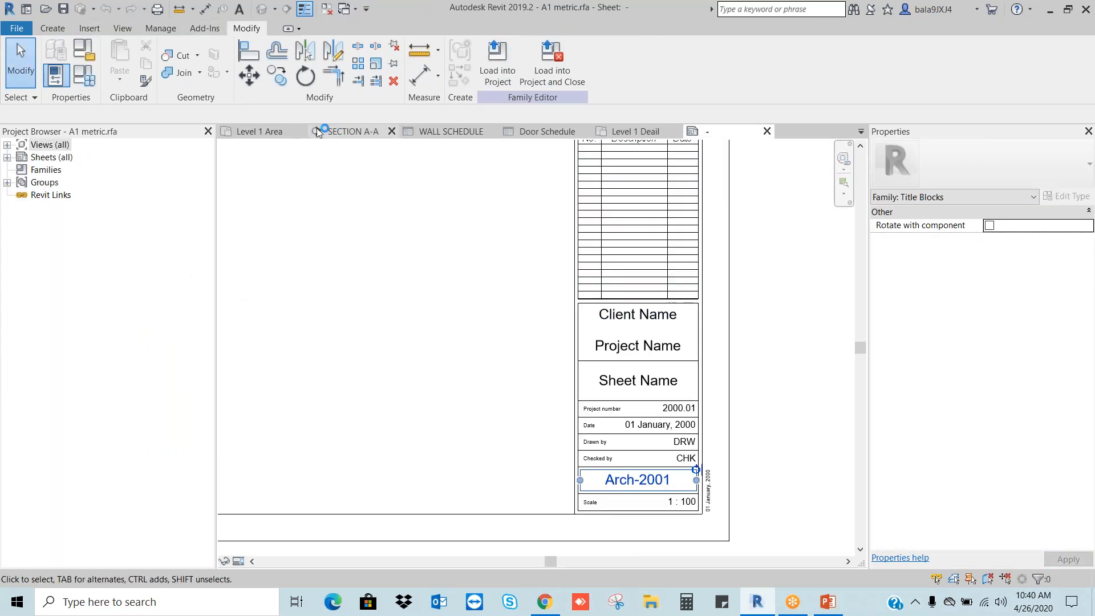
click(467, 131)
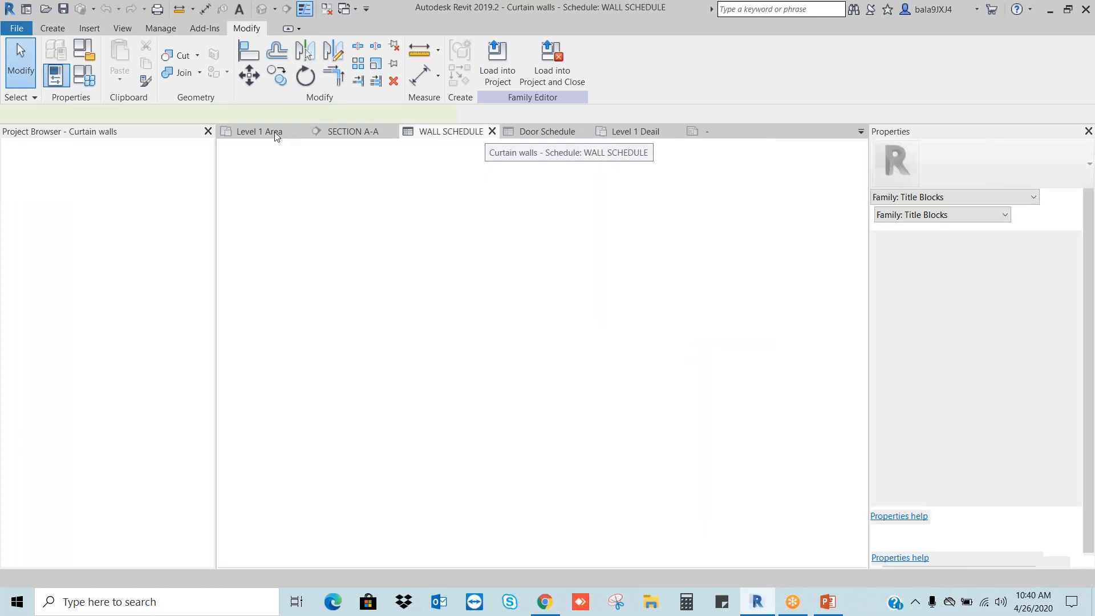
key(alt+Tab)
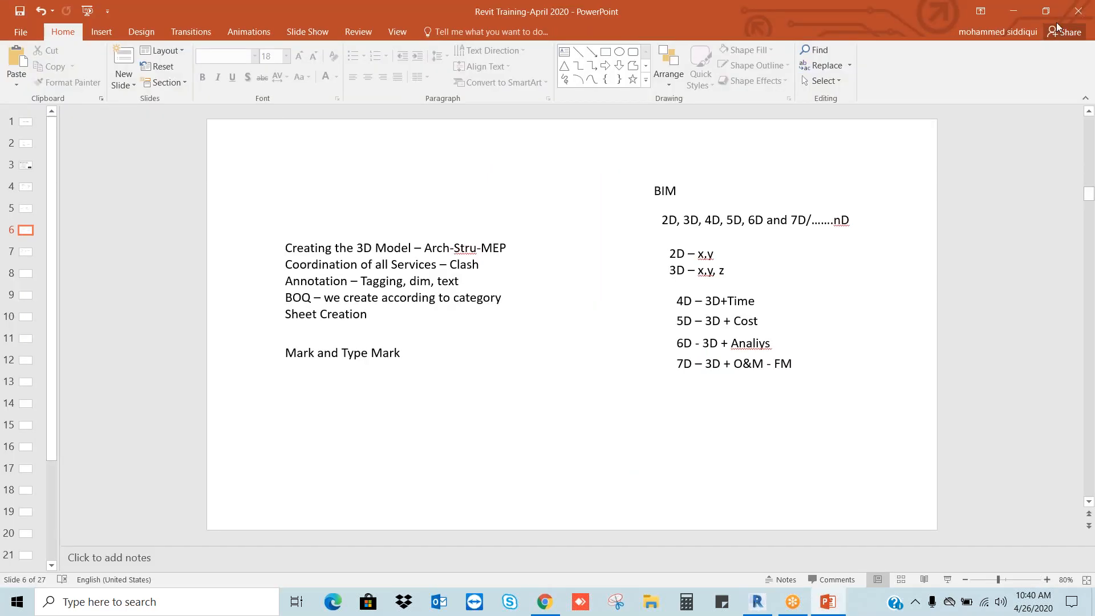
click(757, 602)
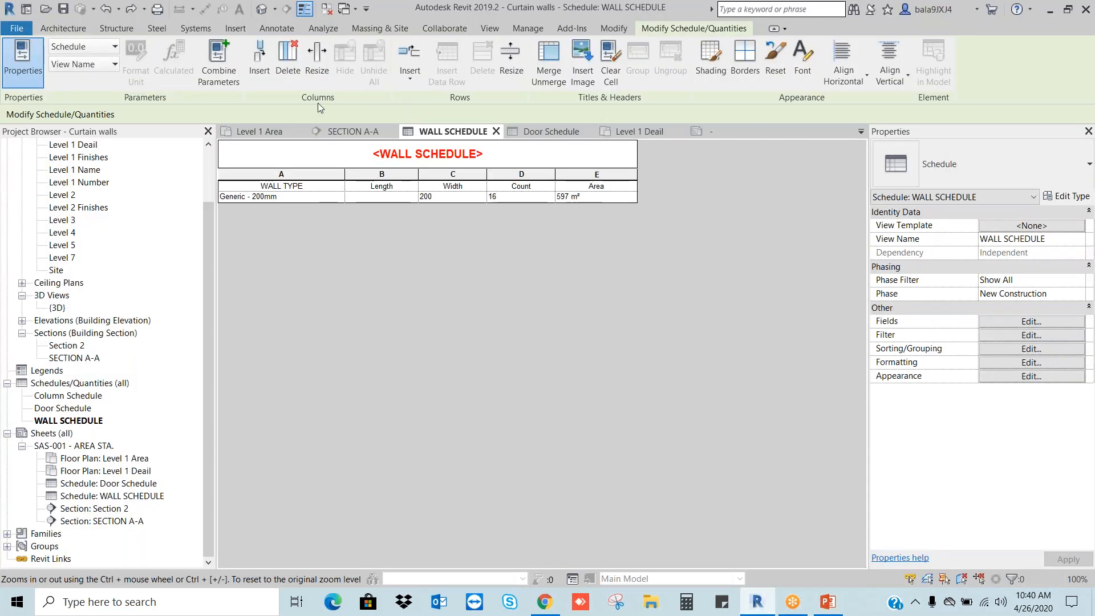
click(260, 132)
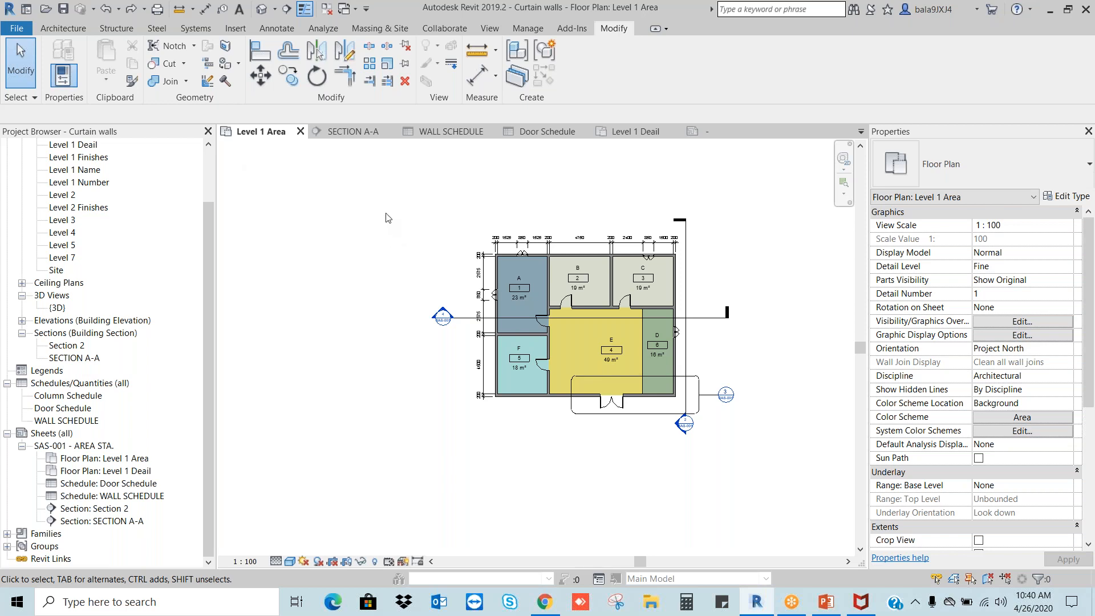
- Set the Client Name to GMR in the Project Information
click(527, 28)
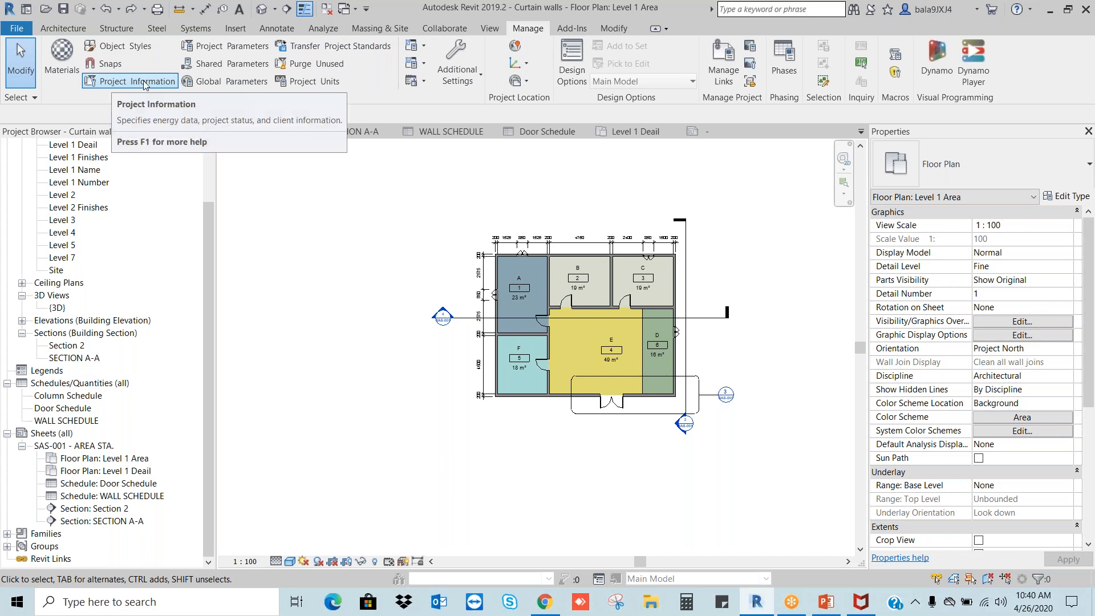
click(144, 83)
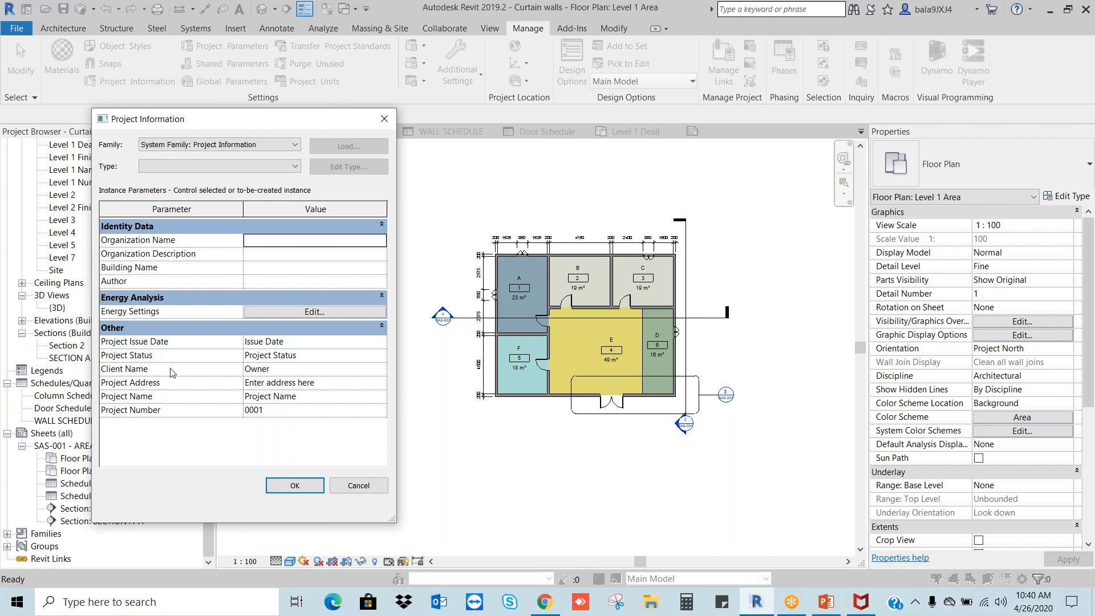
click(273, 369)
click(337, 388)
click(325, 398)
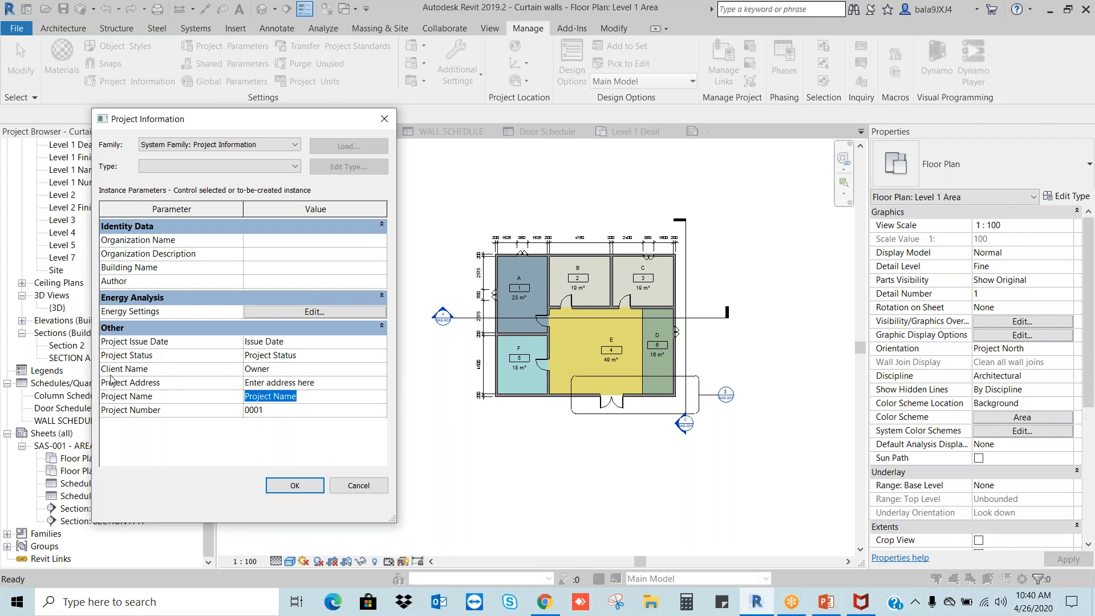
click(285, 370)
double_click(285, 369)
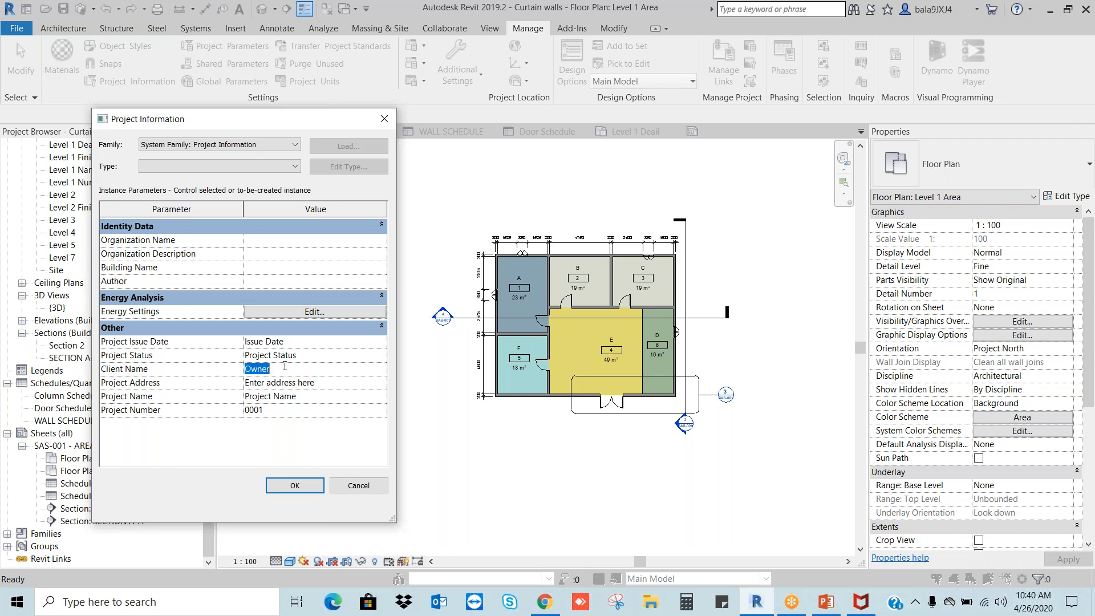
text(saAS)
key(BackSpace)
key(BackSpace)
text(GMR)
click(310, 488)
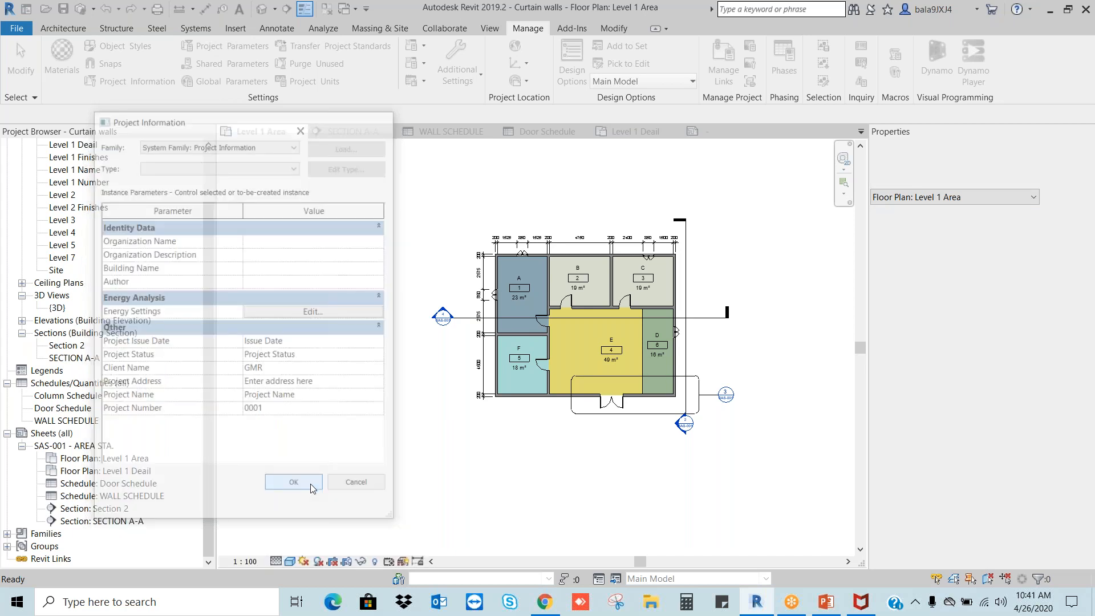
- Bring up sheet SAS-001 - AREA STA. and set the Project Name to PRJ-001 in the Project Information
double_click(77, 447)
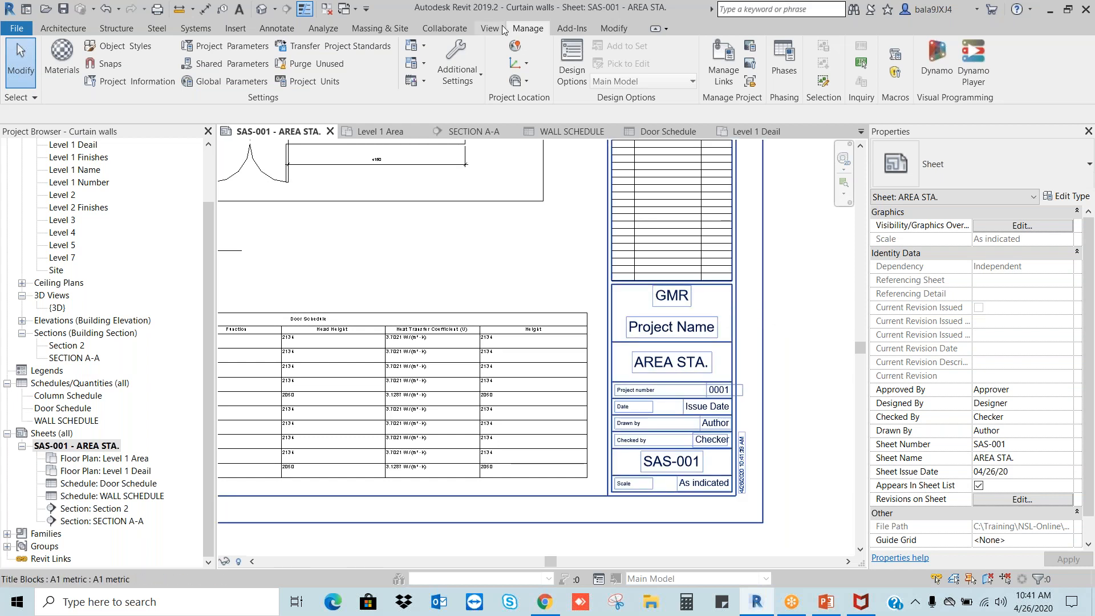
click(114, 80)
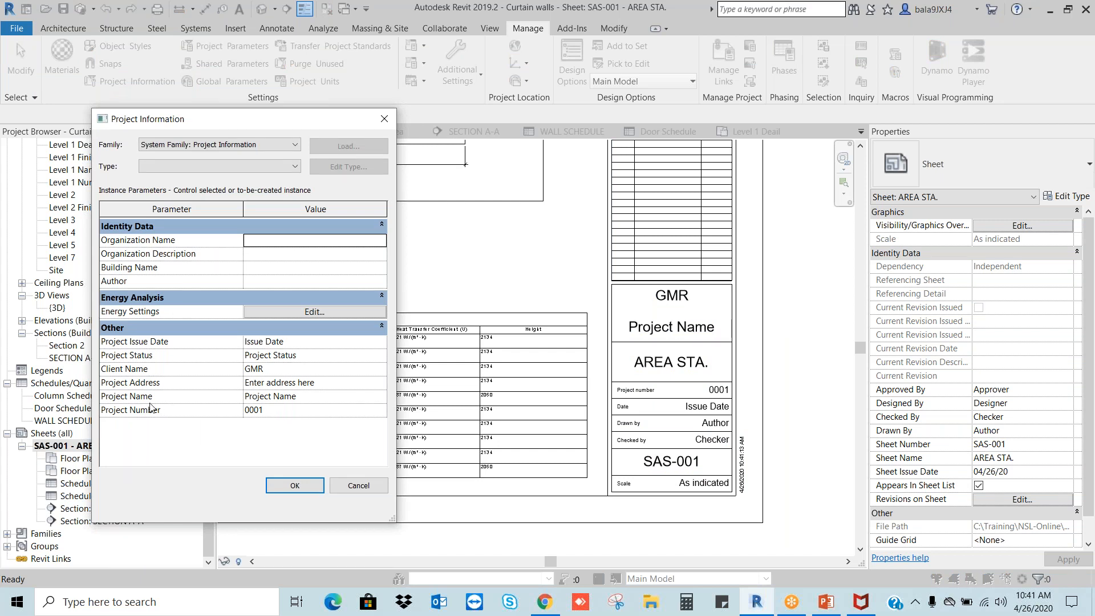
click(313, 397)
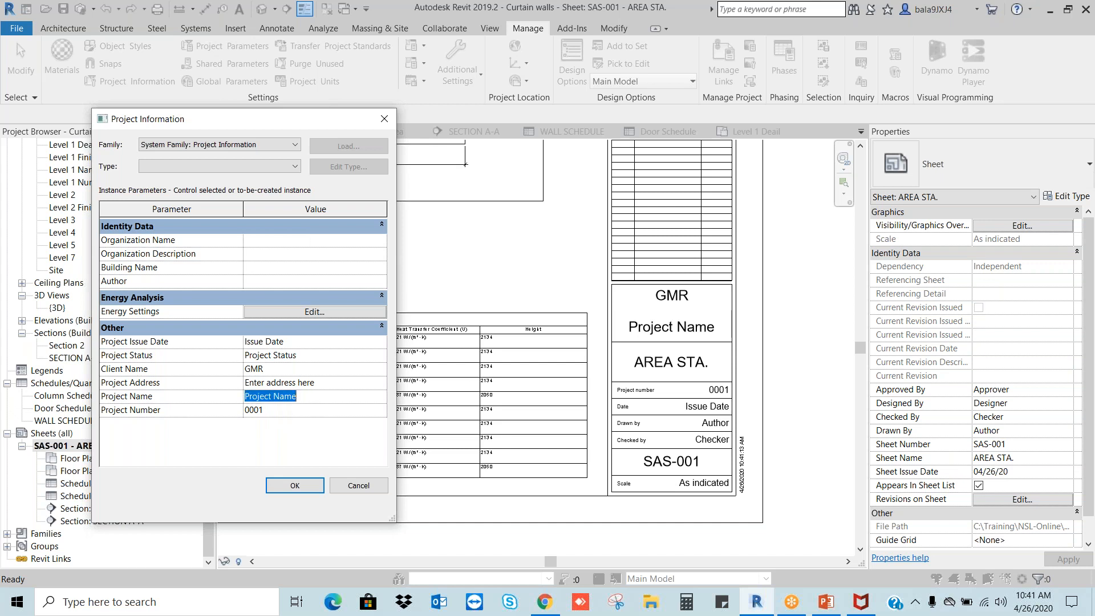
text(PRJ-001)
click(295, 485)
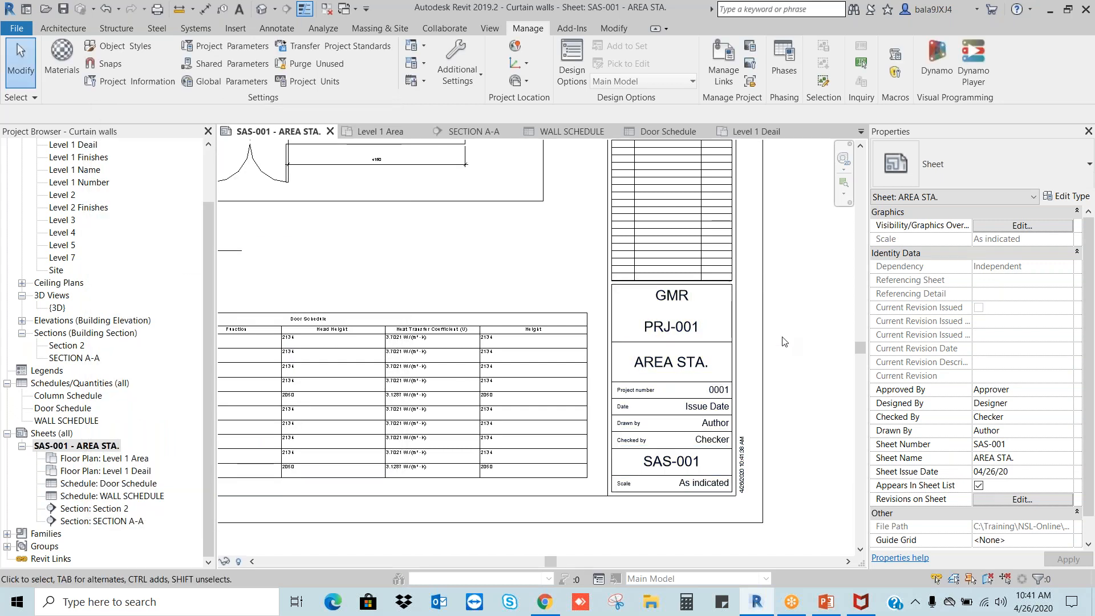
- Examine the client and project names, logo and consultant area in sheet SAS-001's title block, along with the overall sheet layout
scroll(784, 341, down, 2)
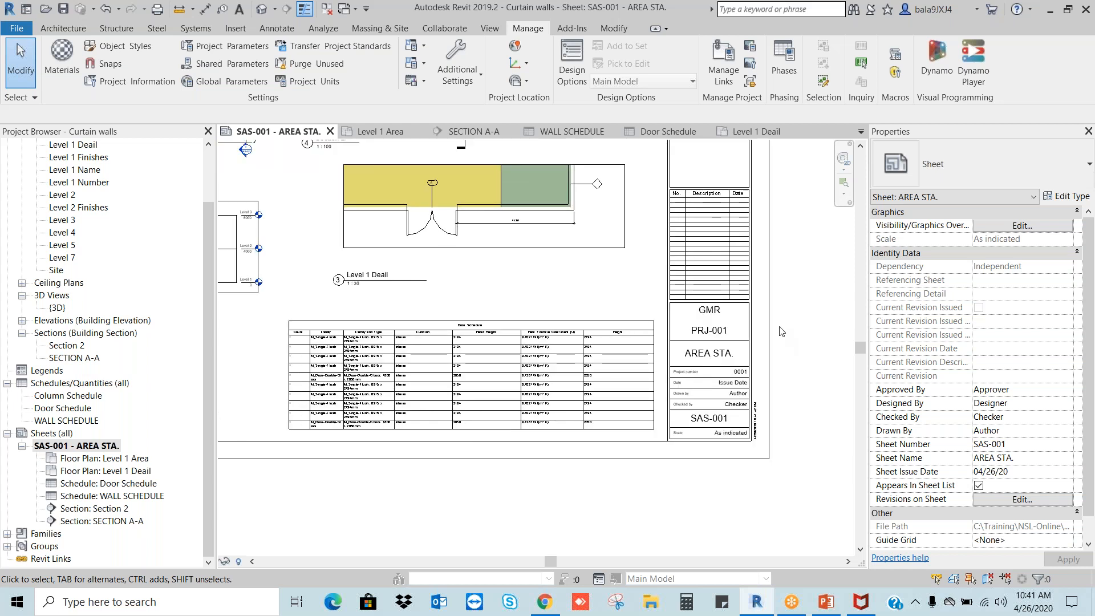
scroll(780, 331, down, 1)
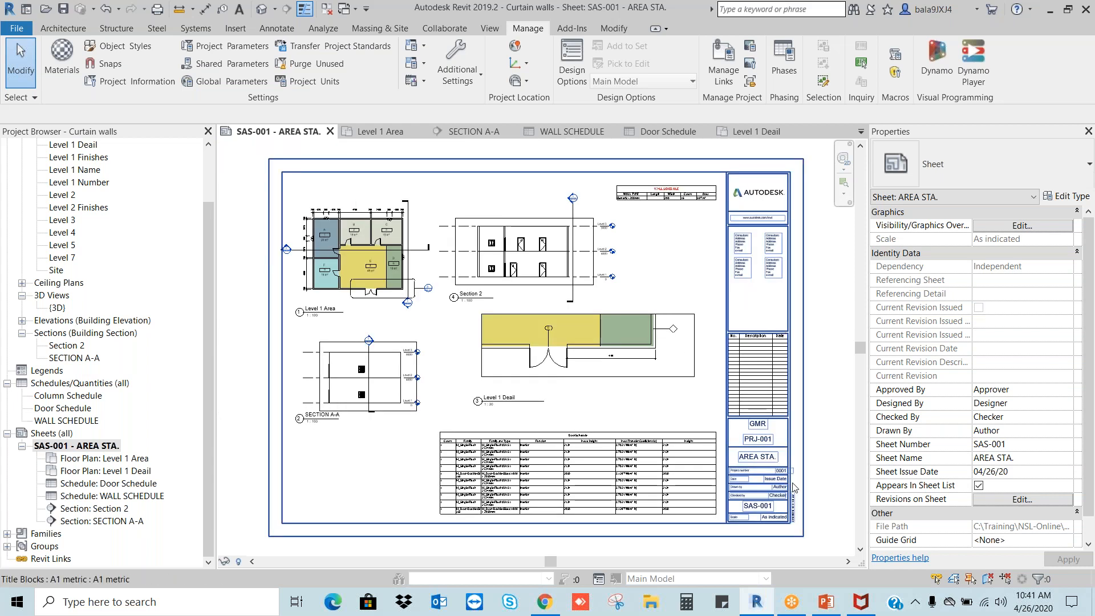
scroll(735, 369, up, 3)
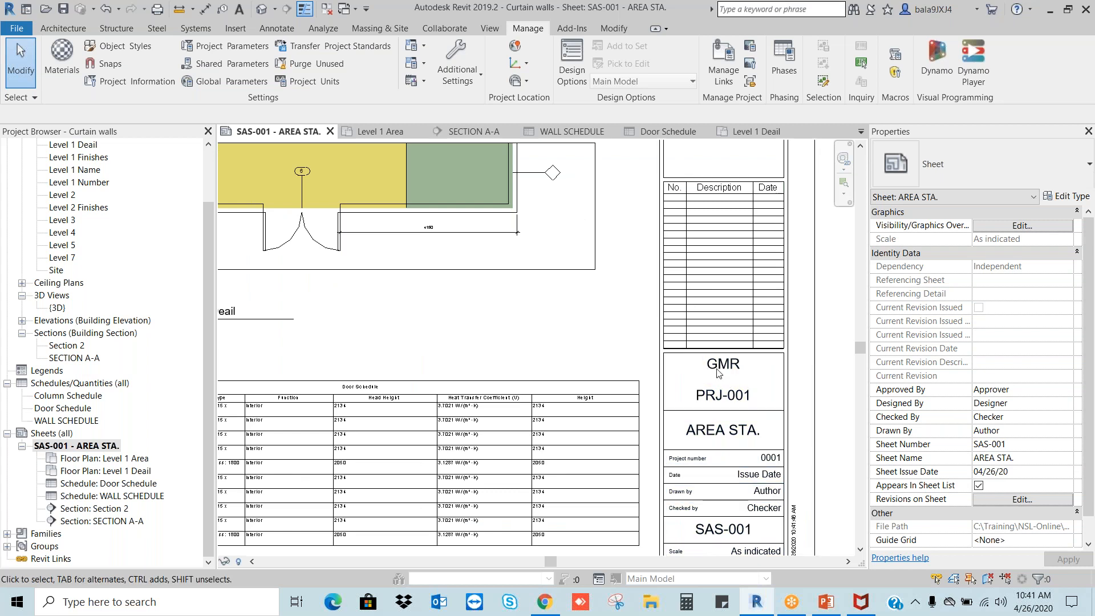
scroll(722, 371, down, 2)
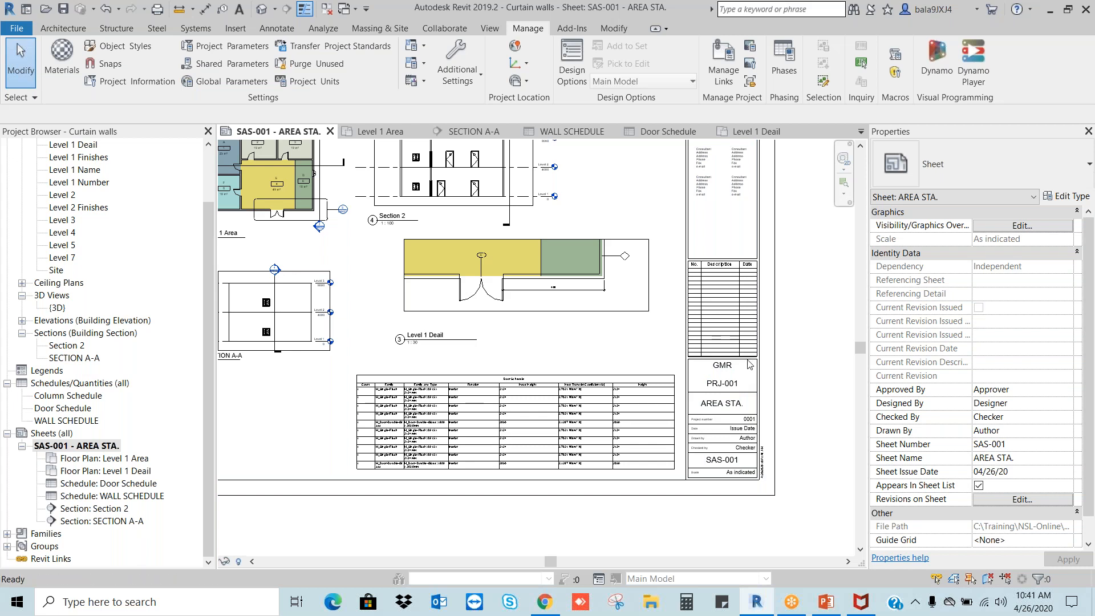
key(z)
key(f)
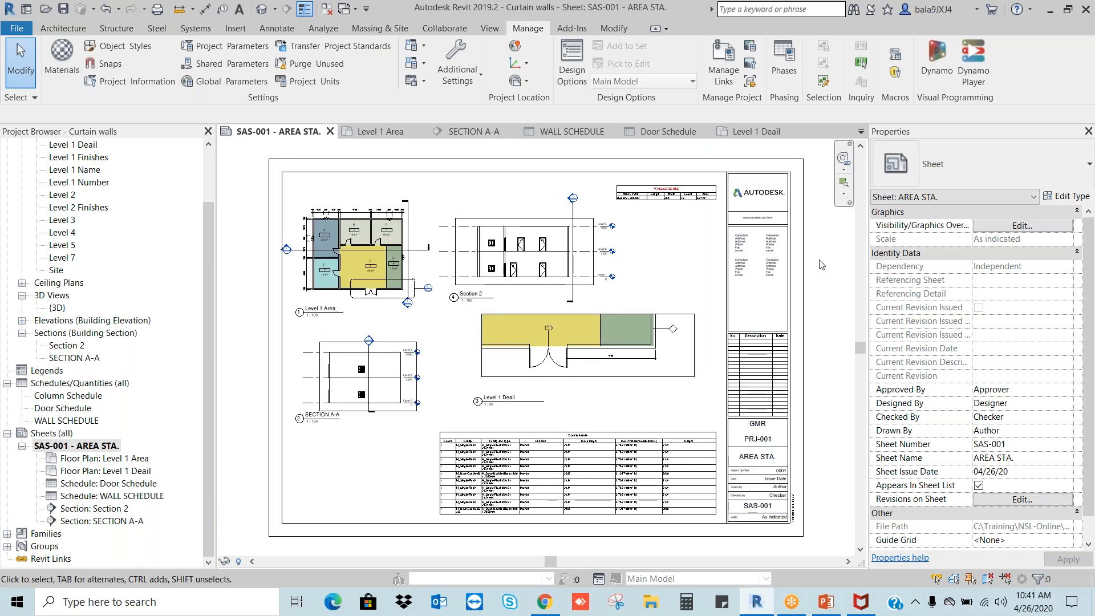
scroll(775, 177, up, 4)
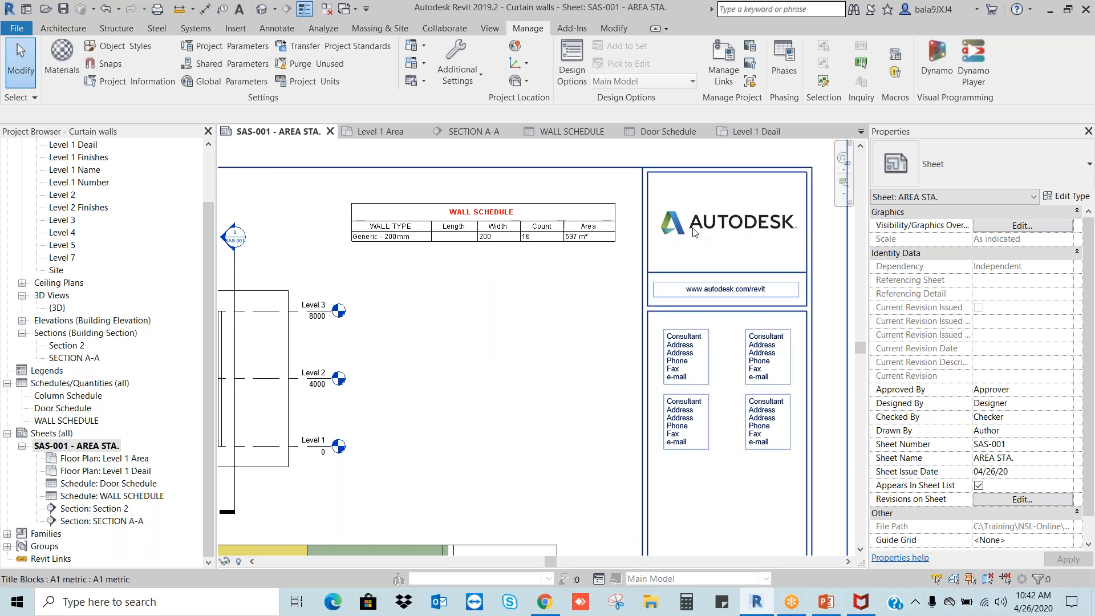
scroll(699, 229, down, 1)
scroll(711, 226, down, 1)
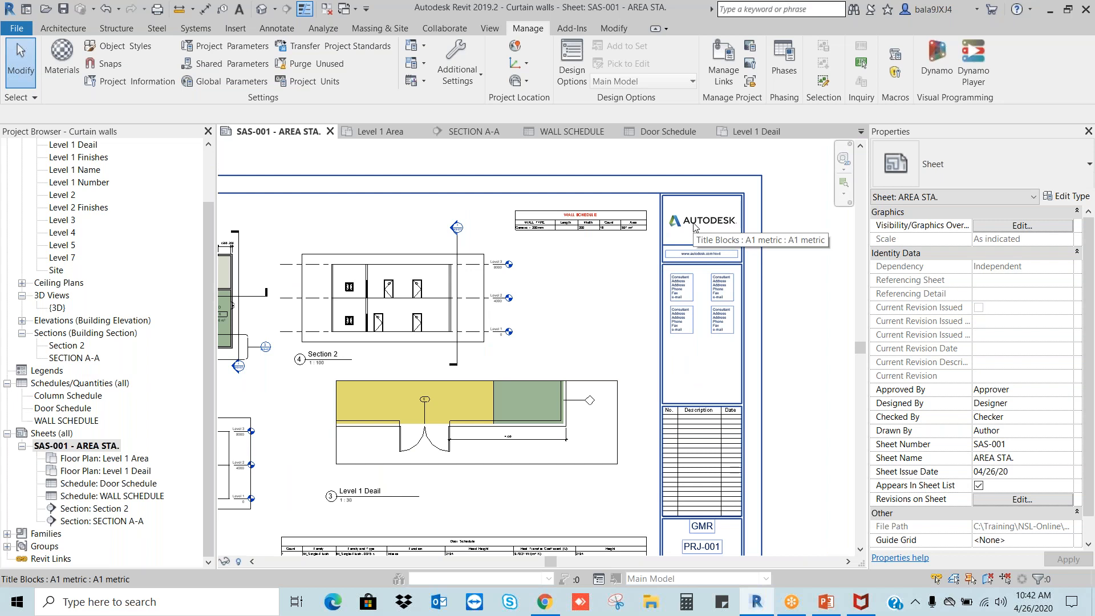
scroll(694, 227, down, 1)
scroll(739, 242, down, 1)
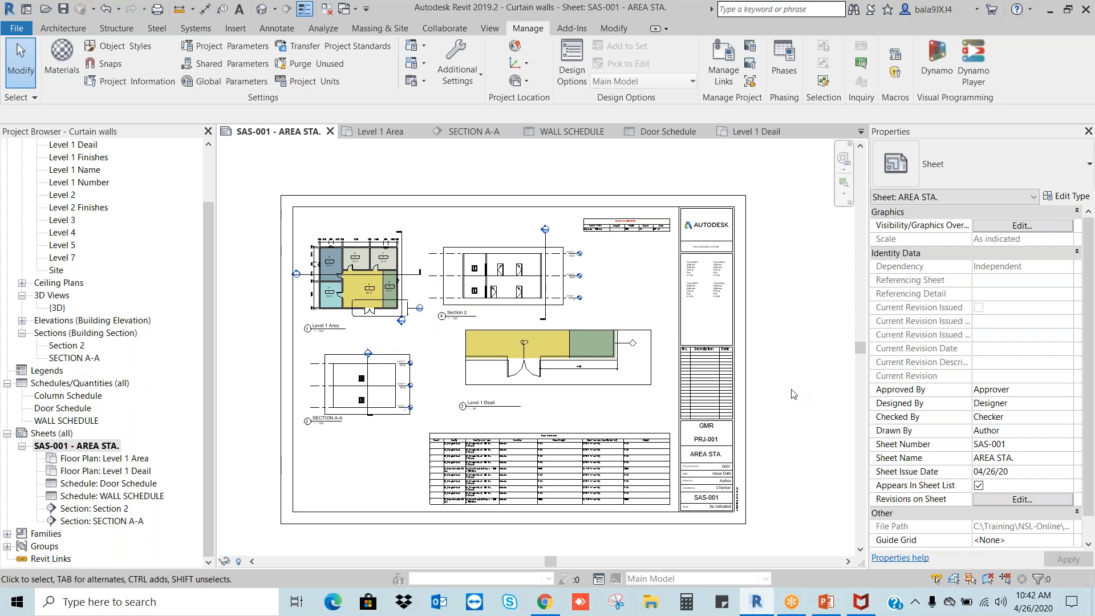
scroll(792, 394, down, 1)
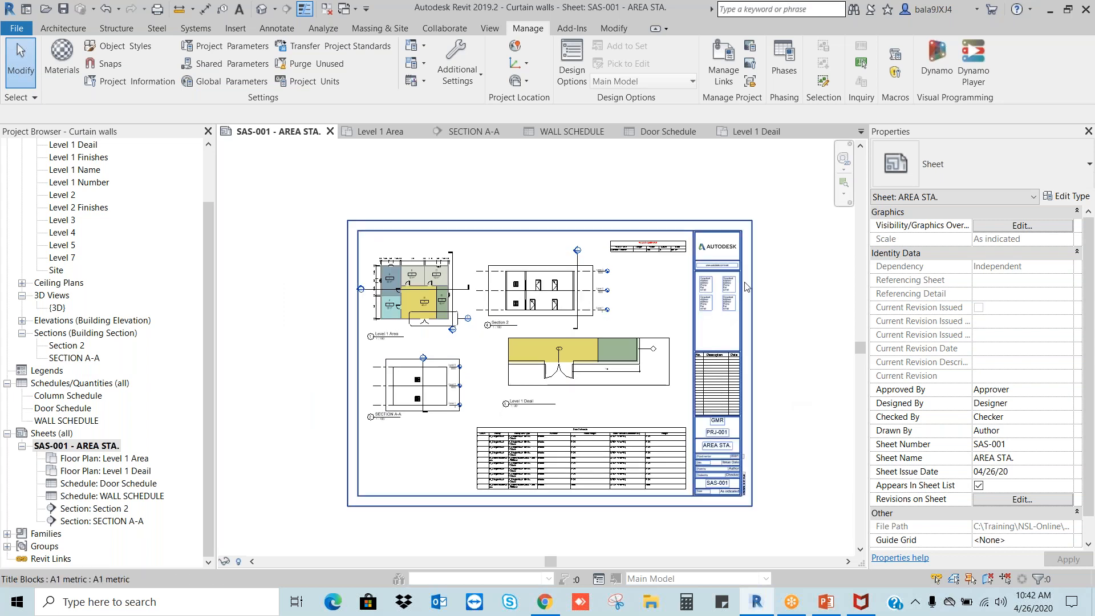
- Open the sheet's A1 metric title block family for editing and delete the Autodesk logo image
click(743, 325)
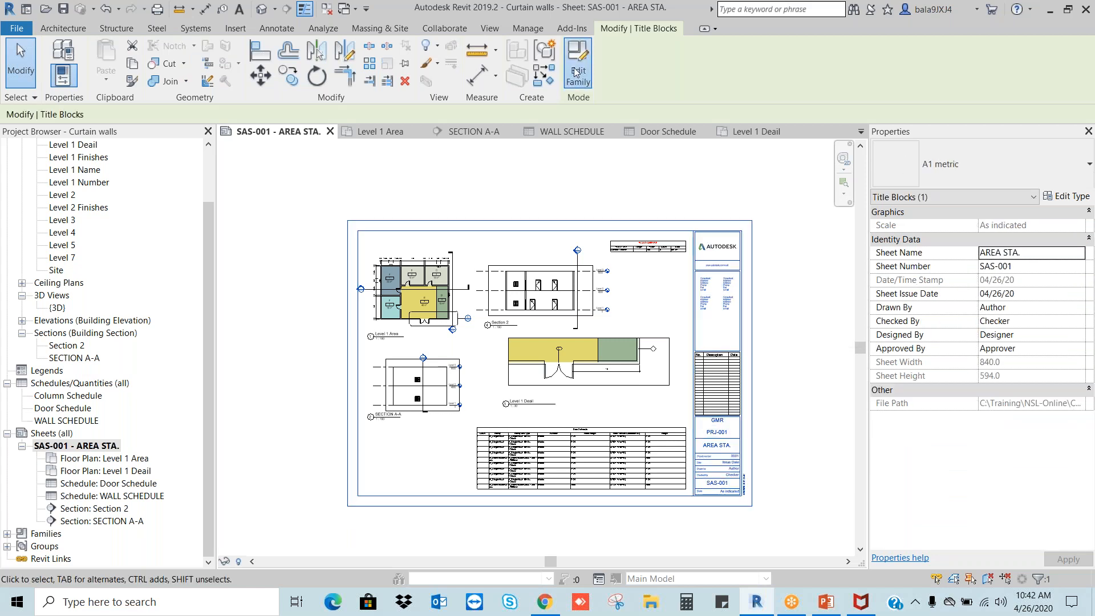
click(574, 67)
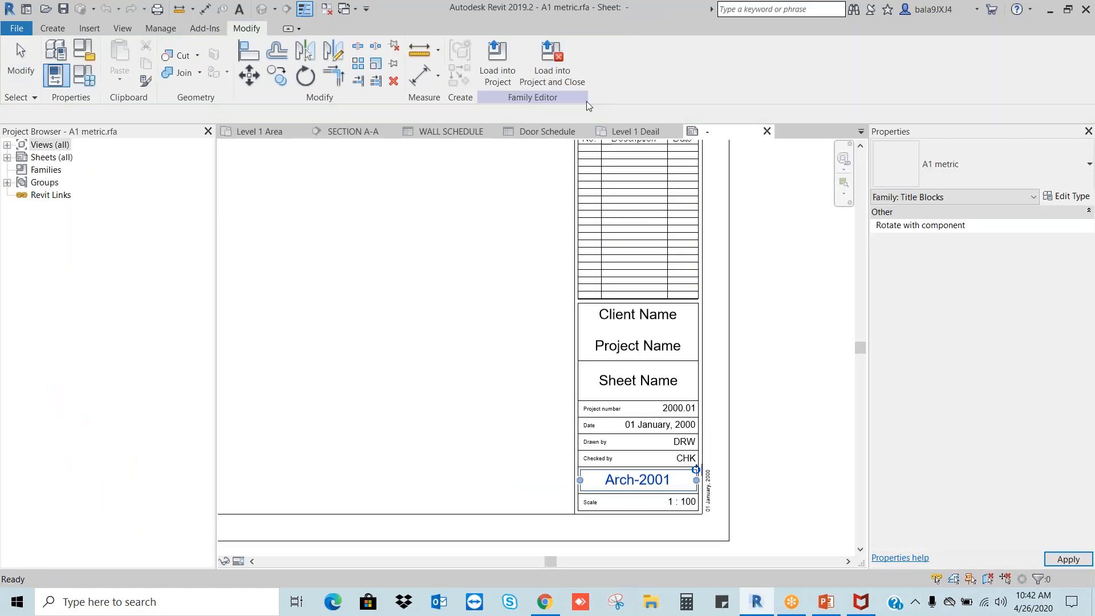
scroll(759, 240, up, 2)
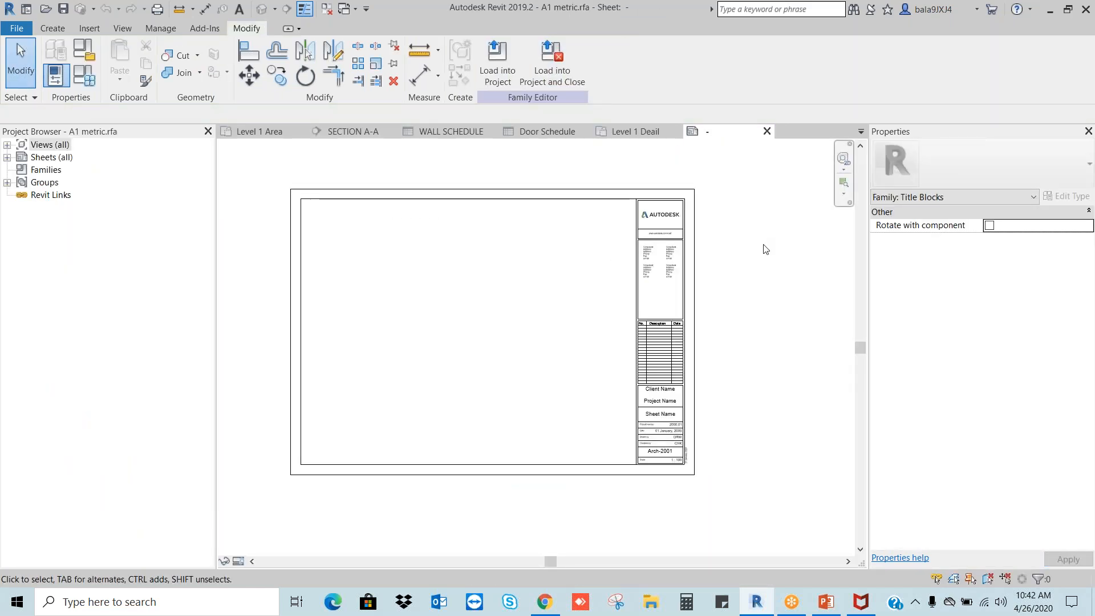
scroll(763, 245, up, 2)
middle_drag(763, 245, 770, 398)
scroll(612, 360, up, 2)
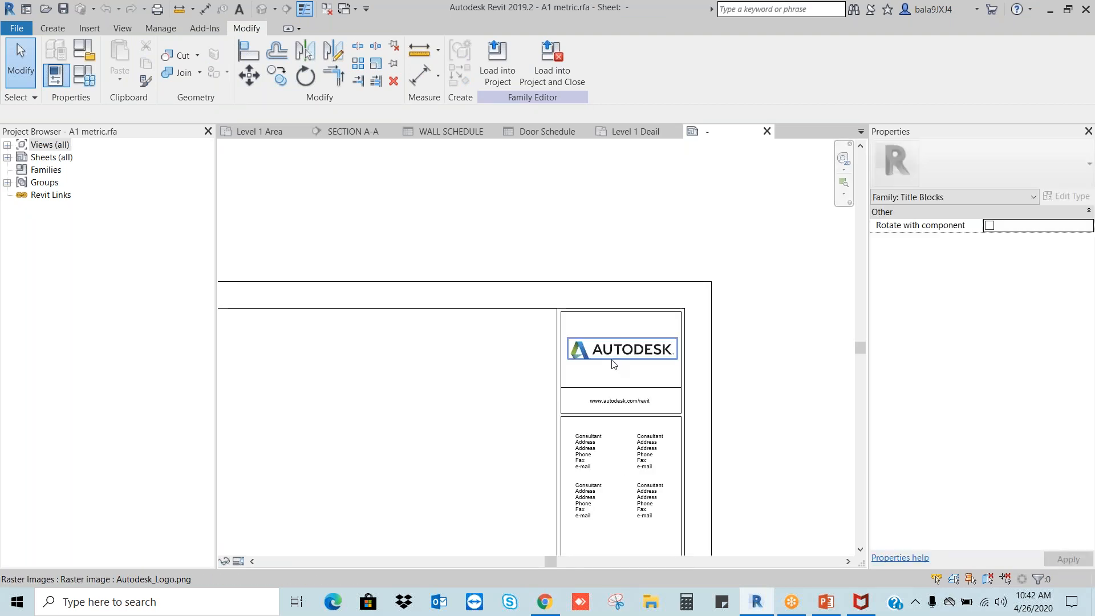
click(613, 363)
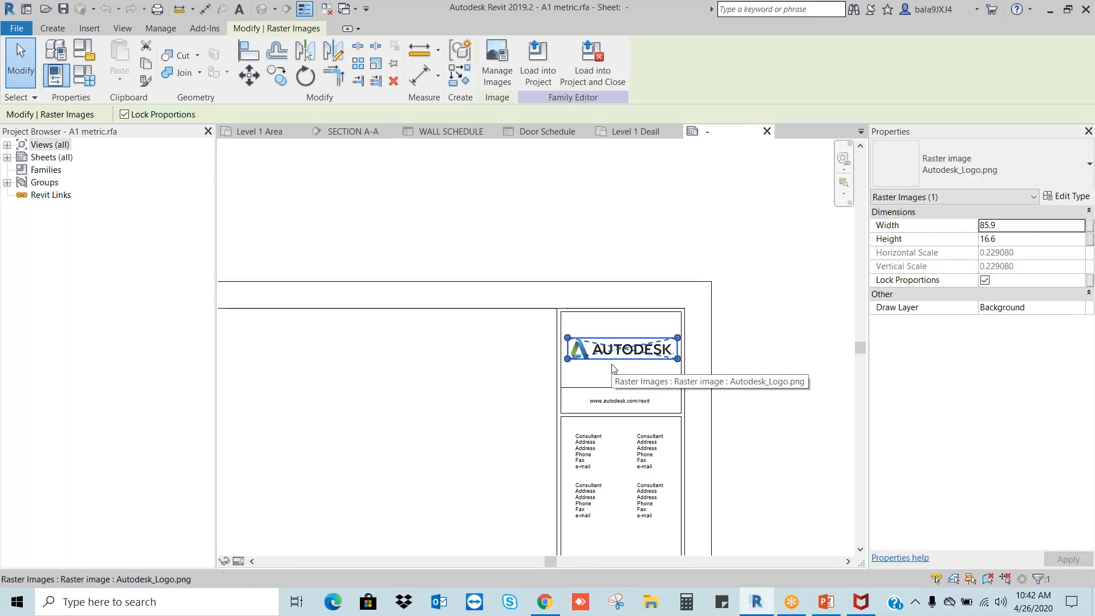
key(Delete)
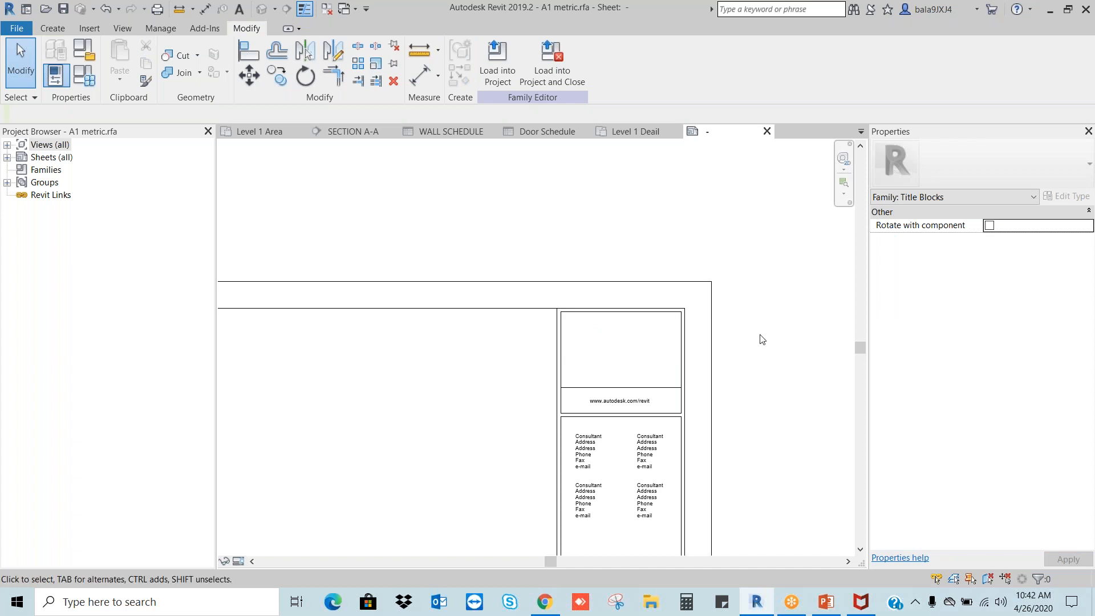
- Delete the website text, the consultant text blocks and the dividing lines from the upper part of the title block
scroll(761, 339, down, 3)
drag(624, 349, 753, 458)
key(Delete)
scroll(683, 339, up, 2)
scroll(683, 323, down, 2)
scroll(494, 158, up, 1)
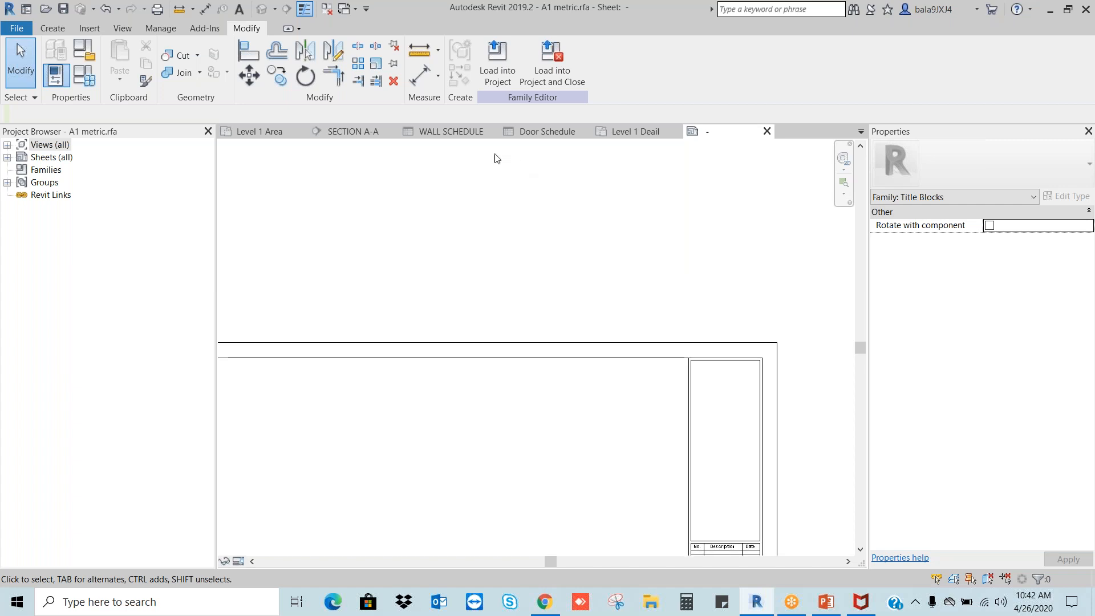
- Add an 8mm text note reading "NOTES:" at the top of the title block's emptied upper box
click(53, 29)
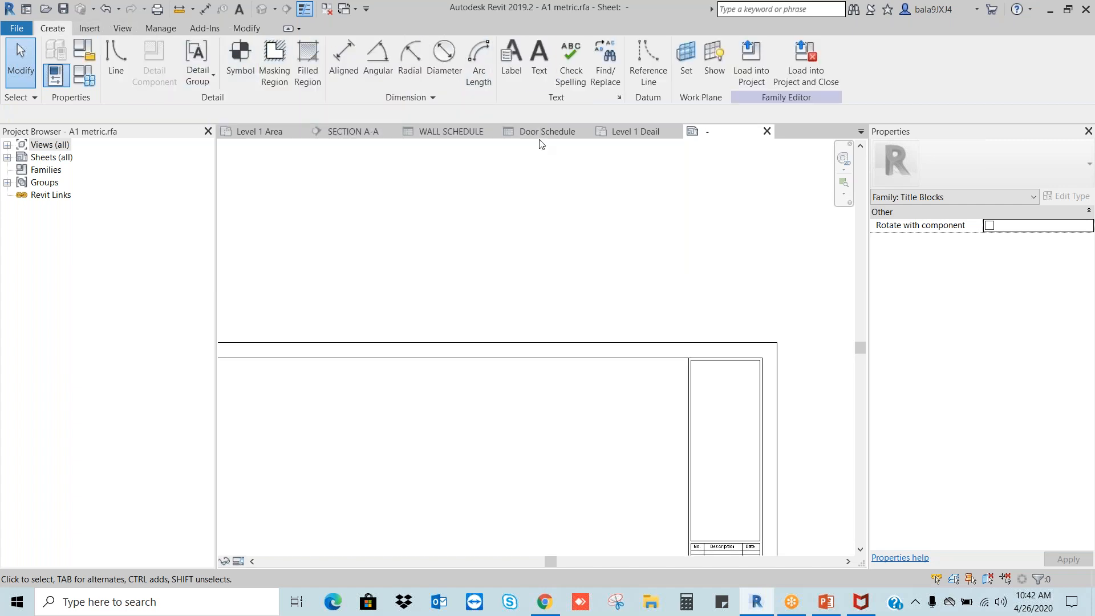
click(542, 57)
scroll(724, 376, up, 2)
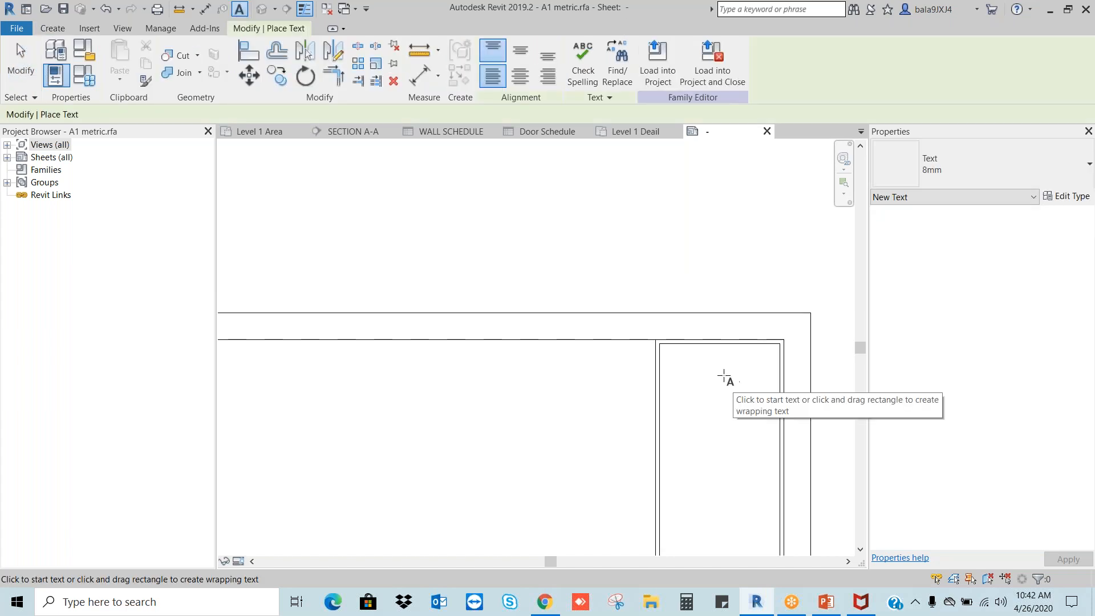
drag(633, 337, 789, 381)
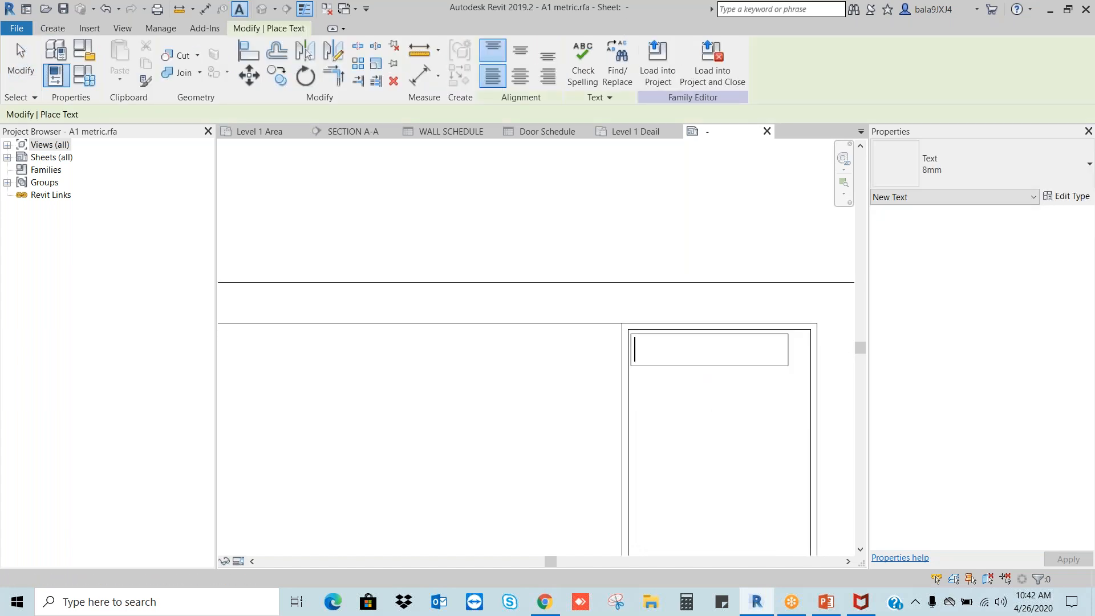
text(NOTE)
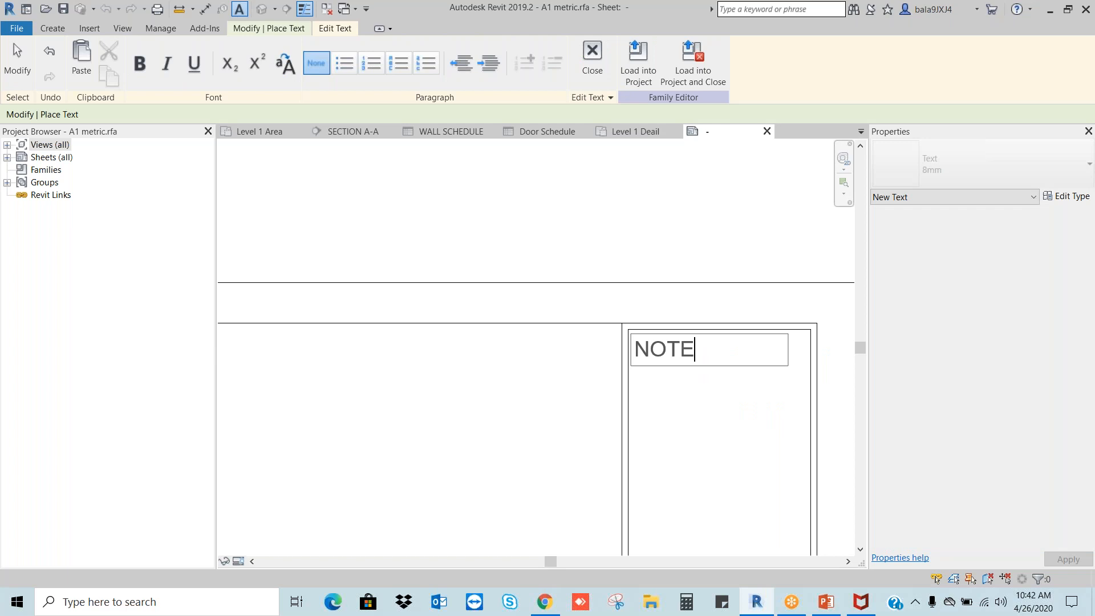
text(S:)
click(698, 232)
click(17, 45)
click(17, 44)
key(Escape)
scroll(690, 177, down, 3)
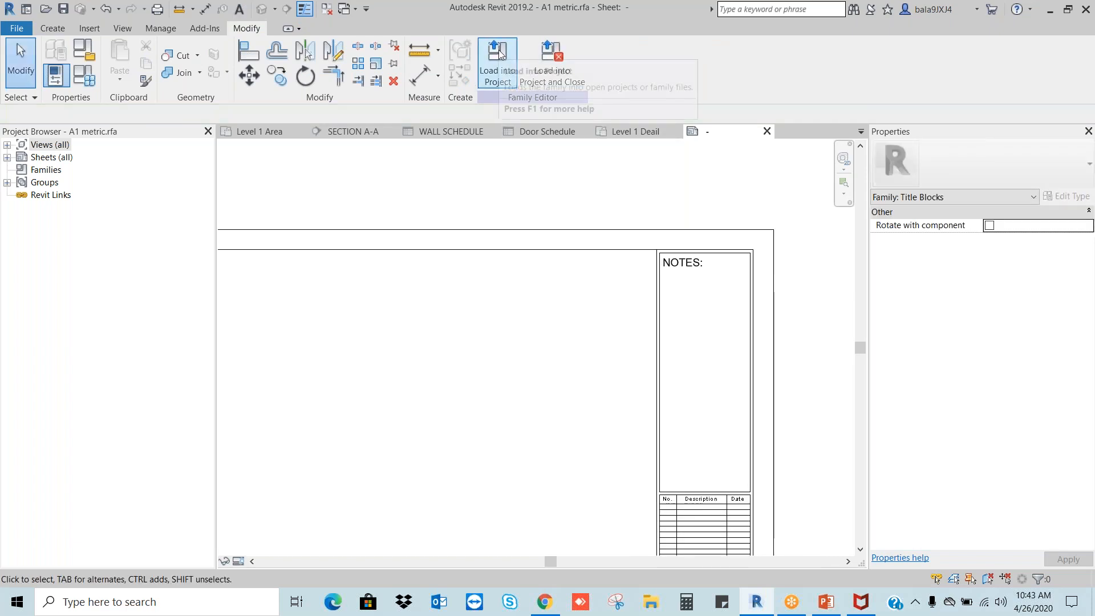
- Load the A1 metric family into the Curtain walls project, overwriting the existing version, and check the title block on sheet SAS-001
click(499, 86)
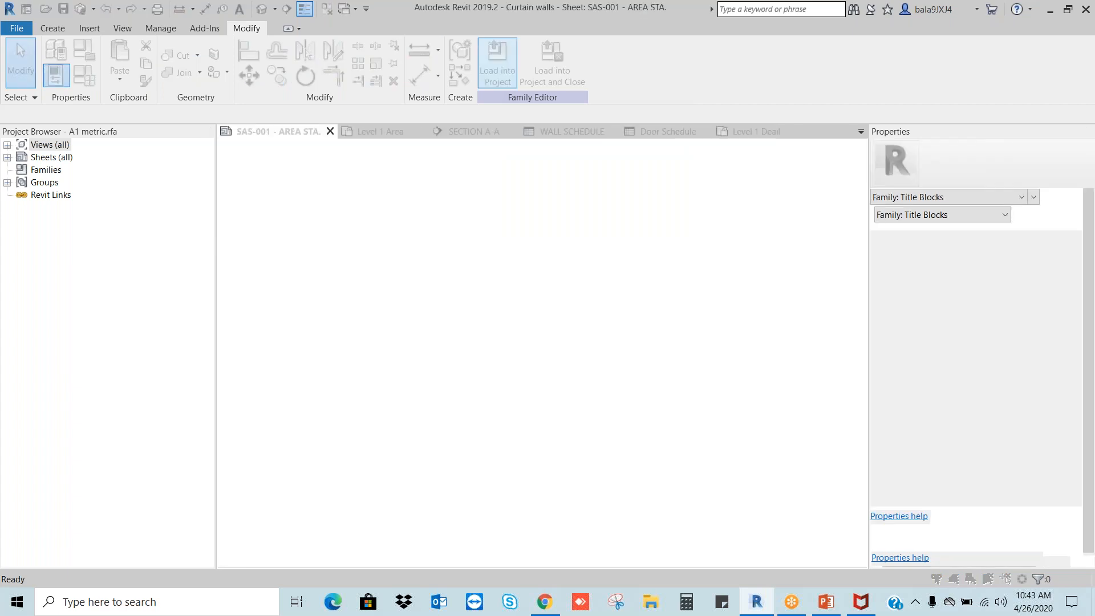
click(496, 260)
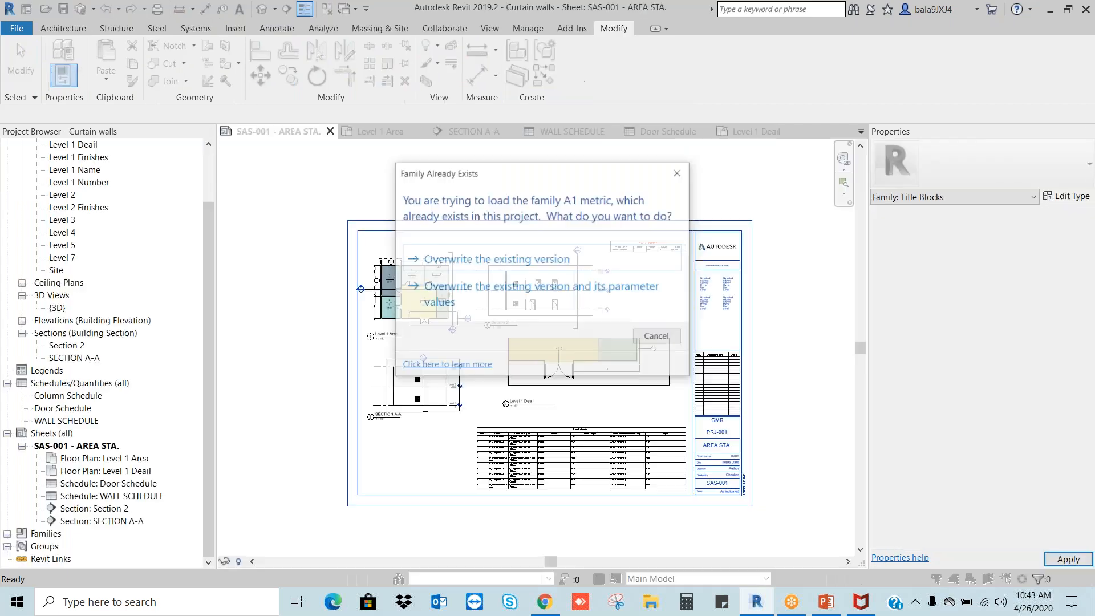
scroll(707, 270, up, 2)
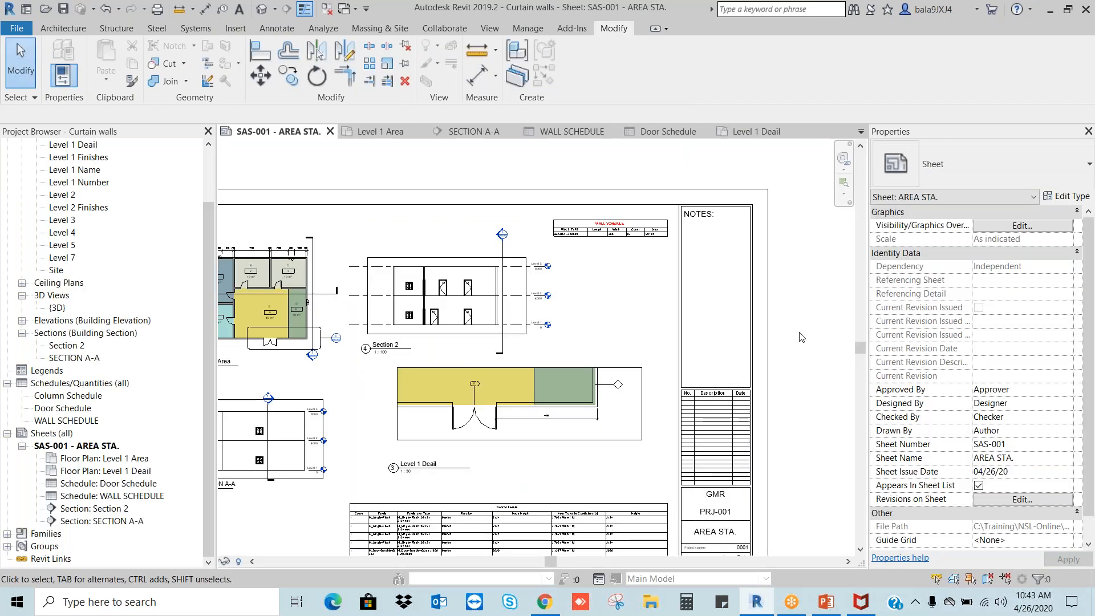
scroll(801, 336, down, 3)
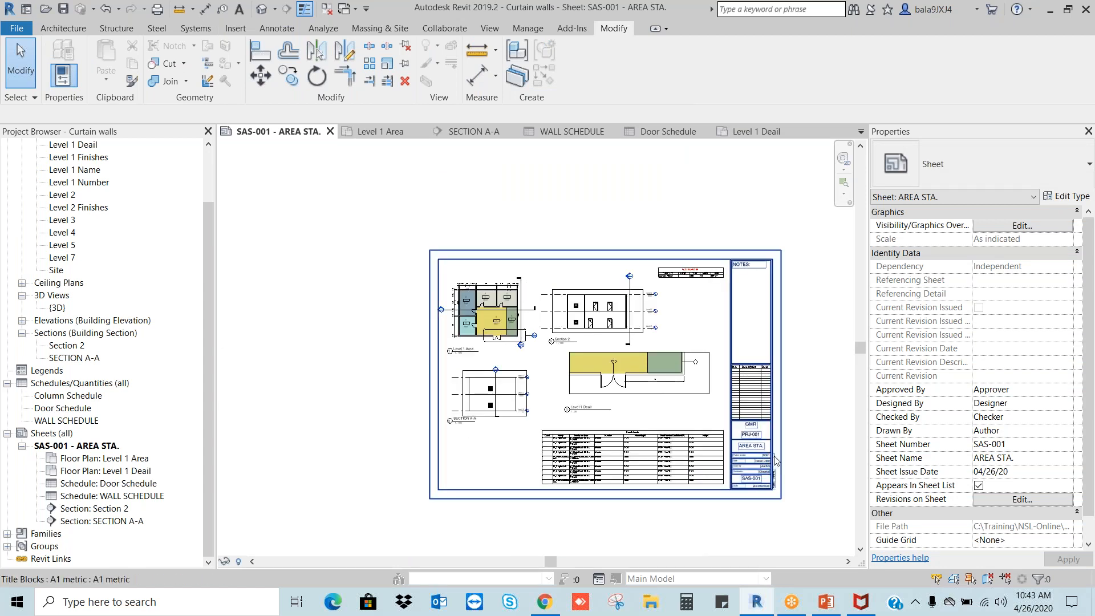
scroll(815, 435, up, 2)
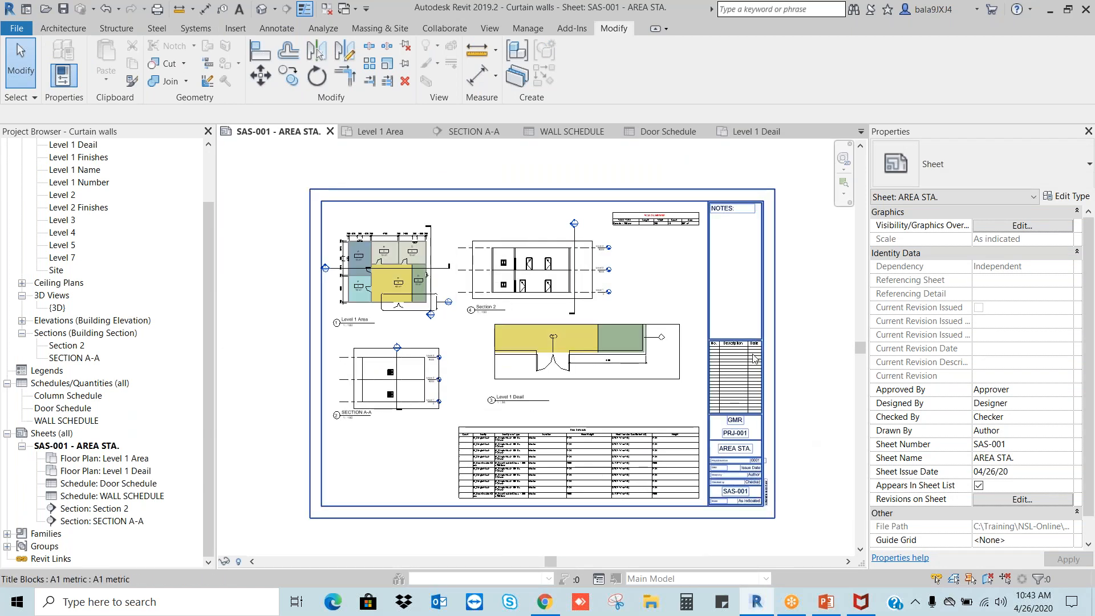
- Save the Curtain walls project with the updated title block on sheet SAS-001
key(z)
key(a)
click(69, 12)
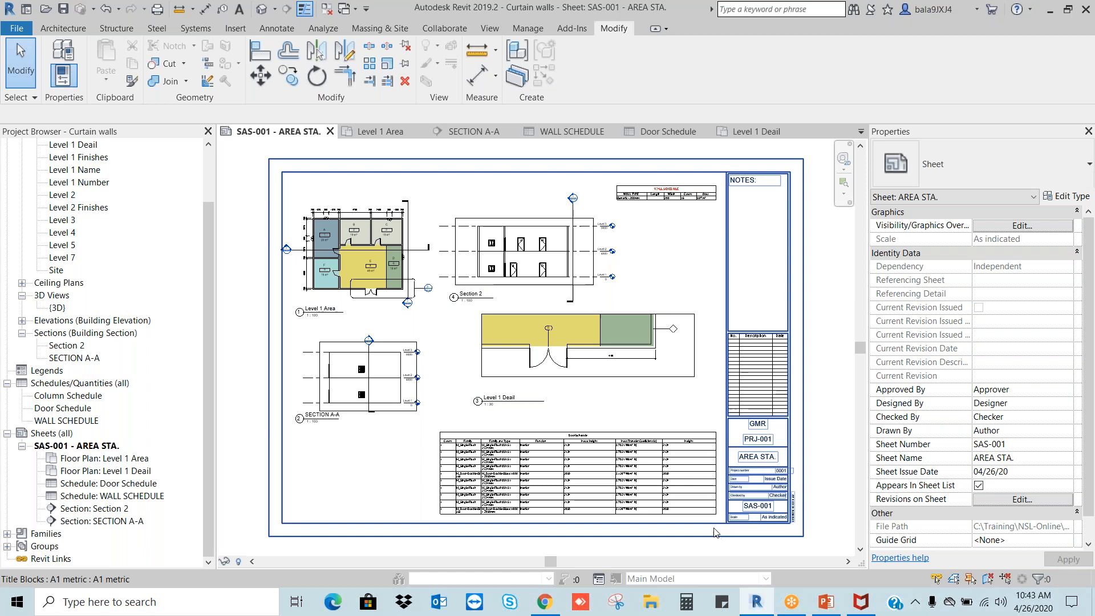
- Start a new sheet from the project's Sheets group so a title block can be chosen
click(50, 438)
right_click(50, 438)
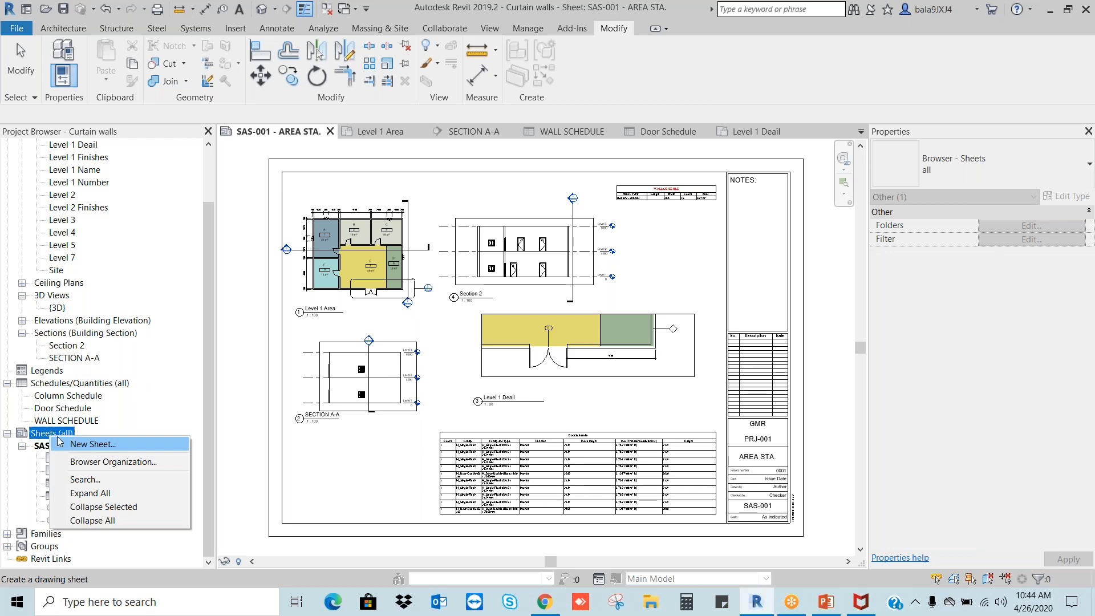
click(292, 114)
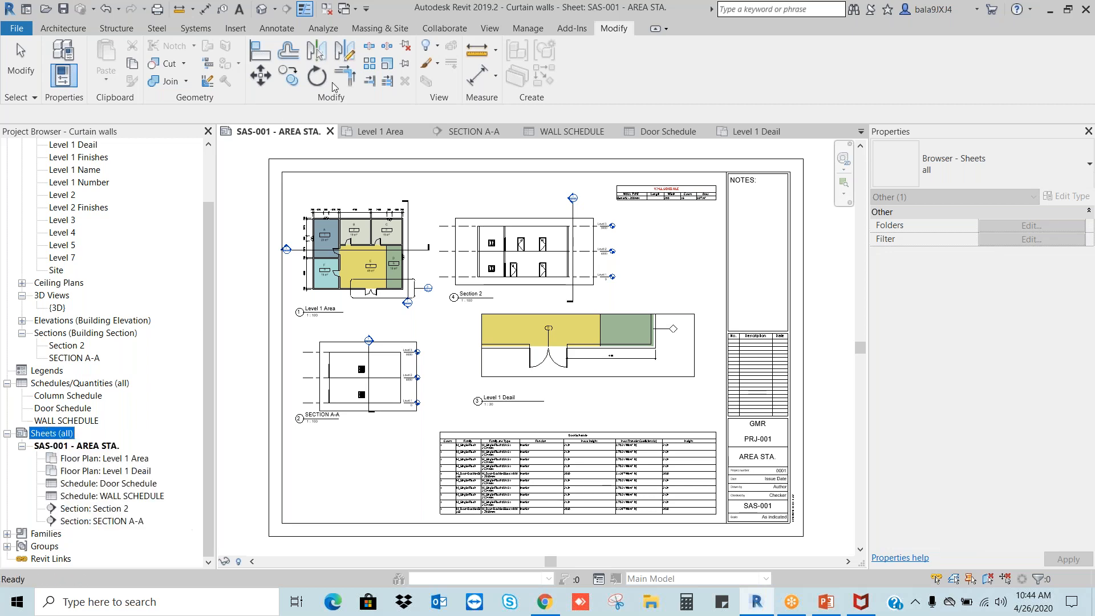
click(491, 29)
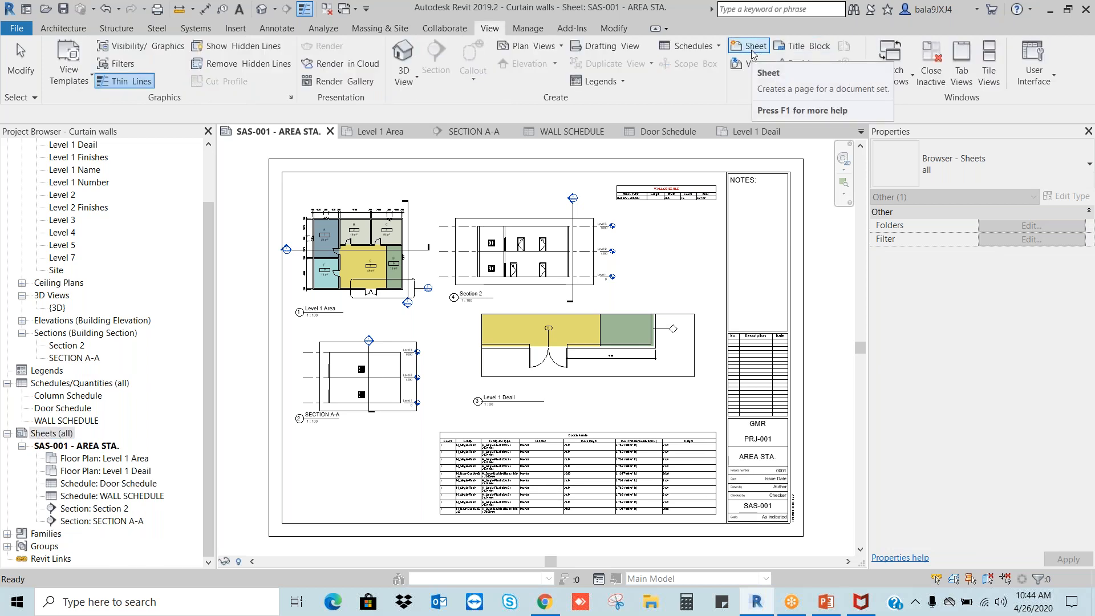
right_click(61, 436)
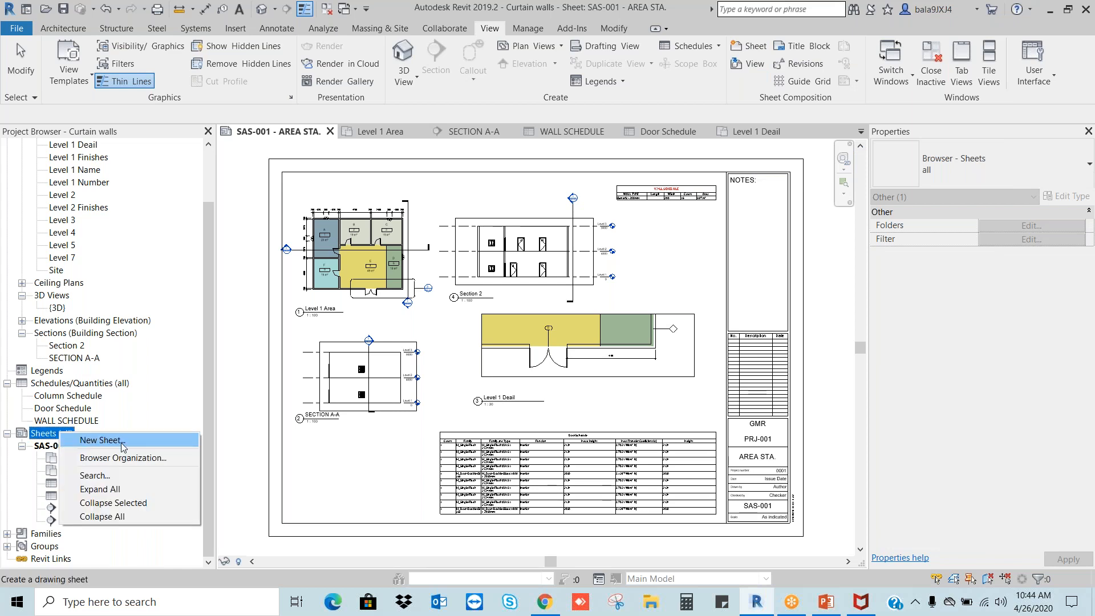
click(121, 444)
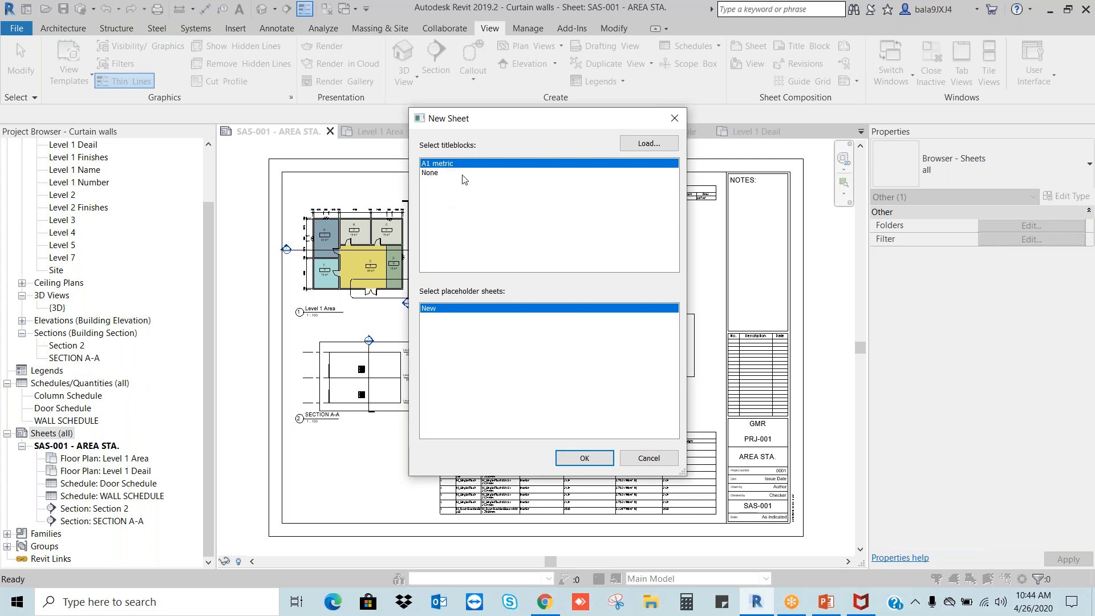
- Load the A0 metric title block family from the Titleblocks folder and create the new sheet with it
click(663, 146)
click(649, 143)
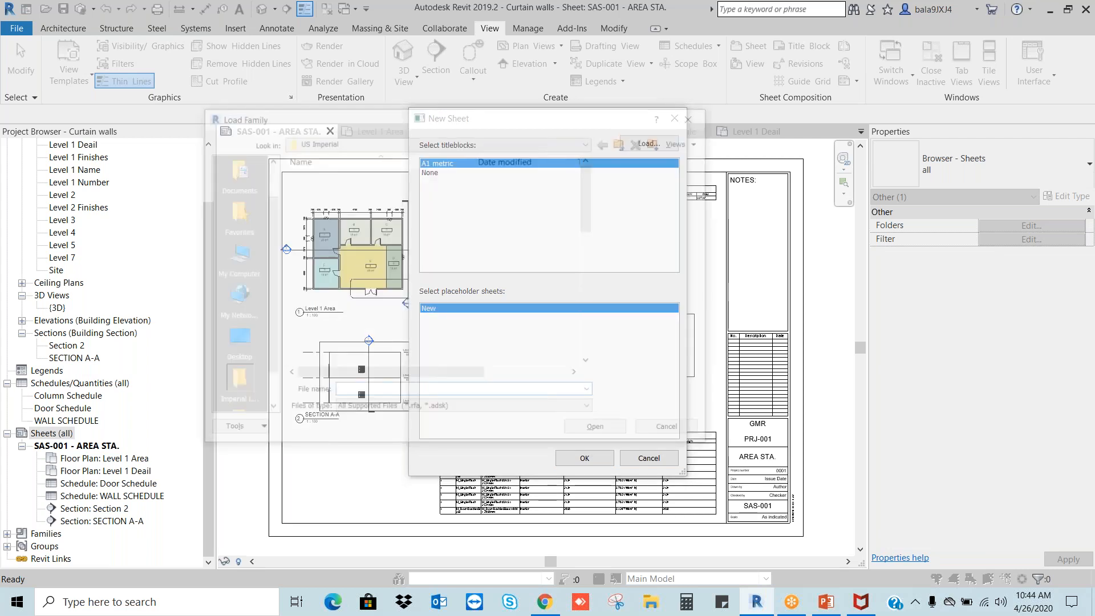
click(377, 139)
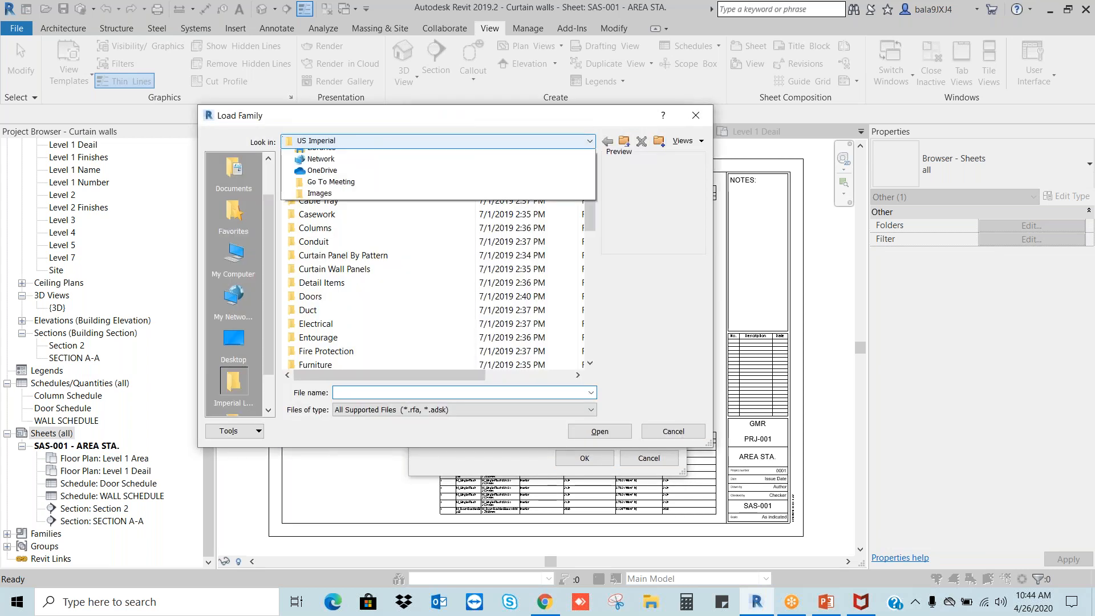
click(353, 219)
double_click(317, 200)
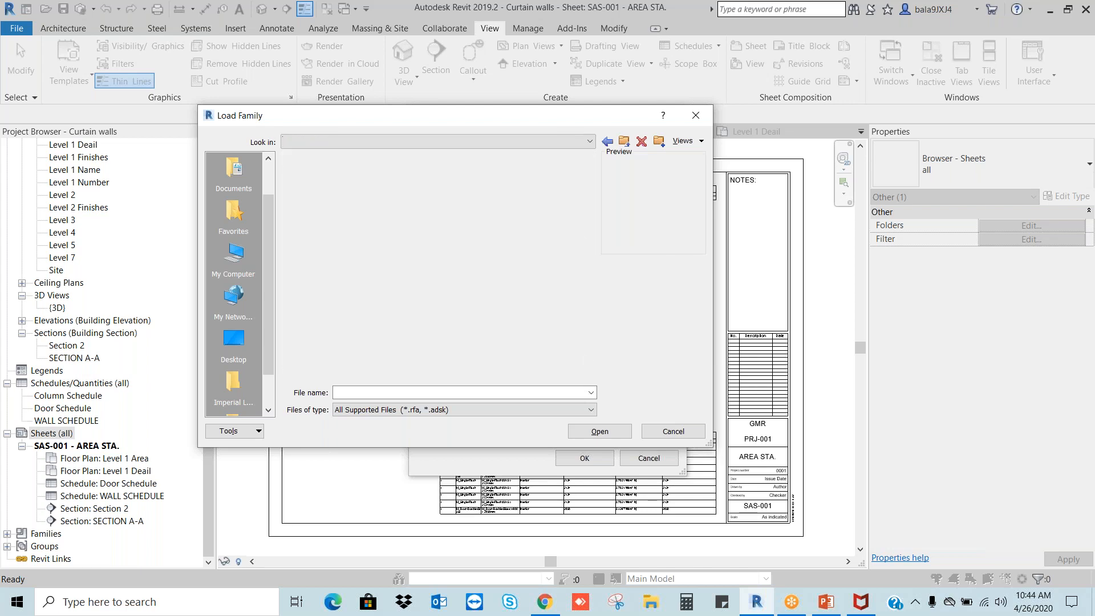
drag(594, 207, 590, 348)
double_click(328, 339)
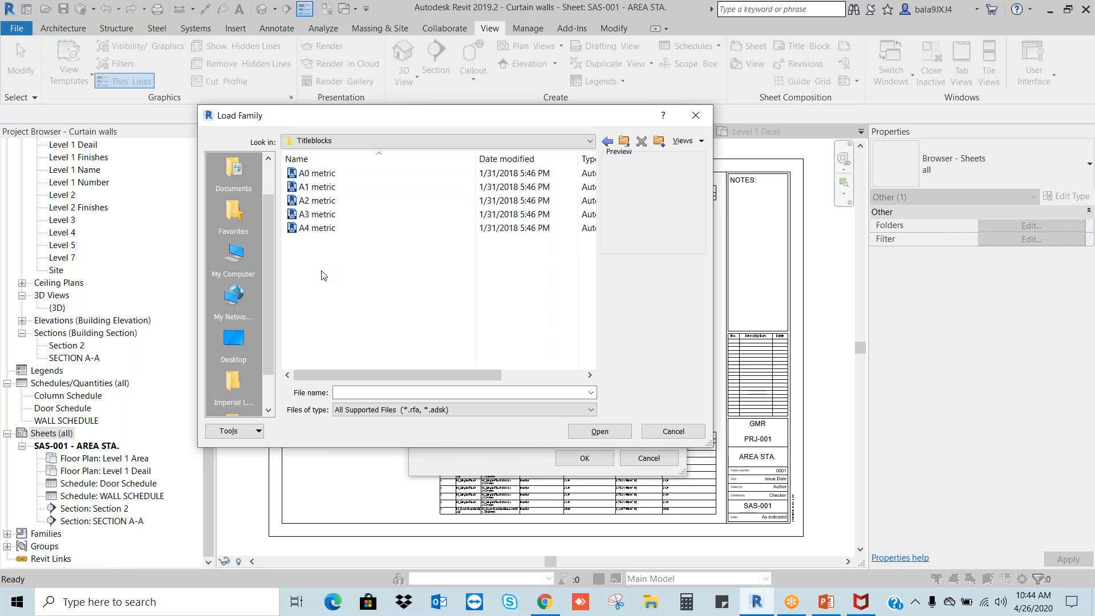
click(323, 175)
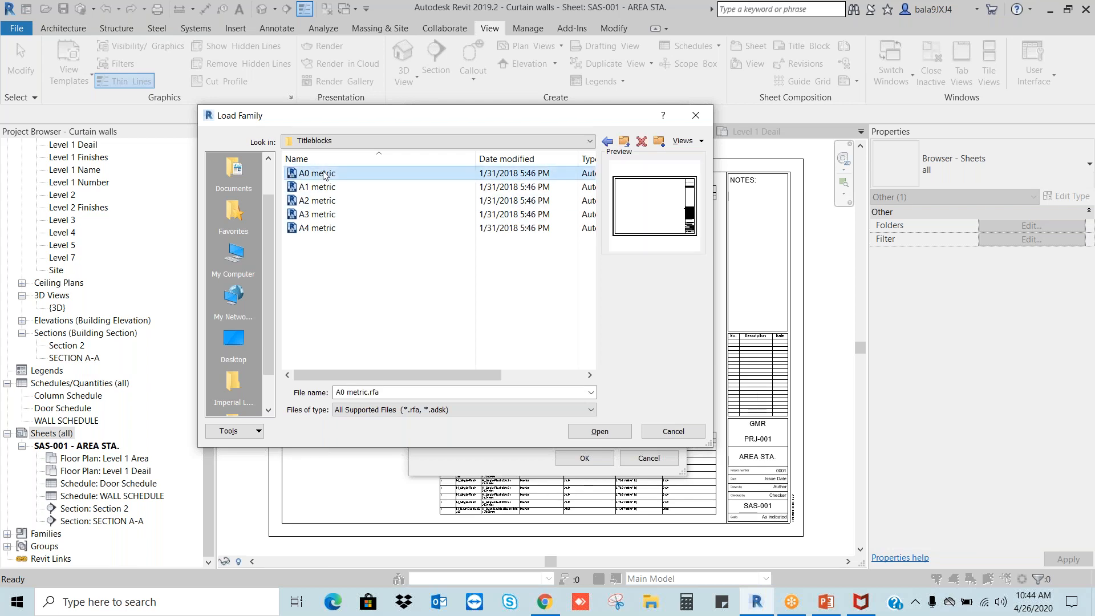
click(593, 431)
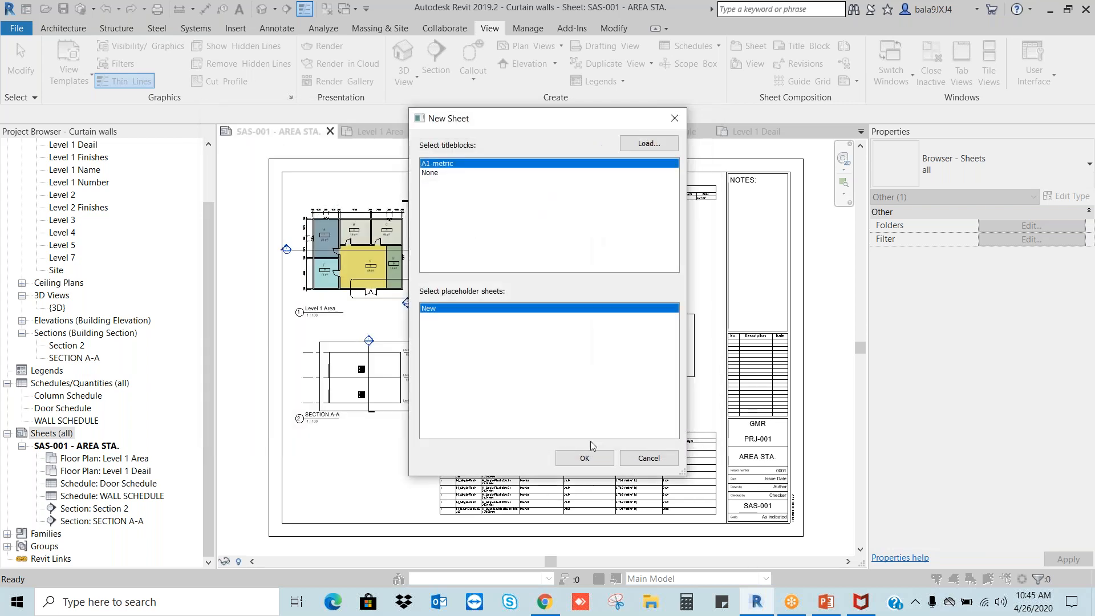
click(584, 458)
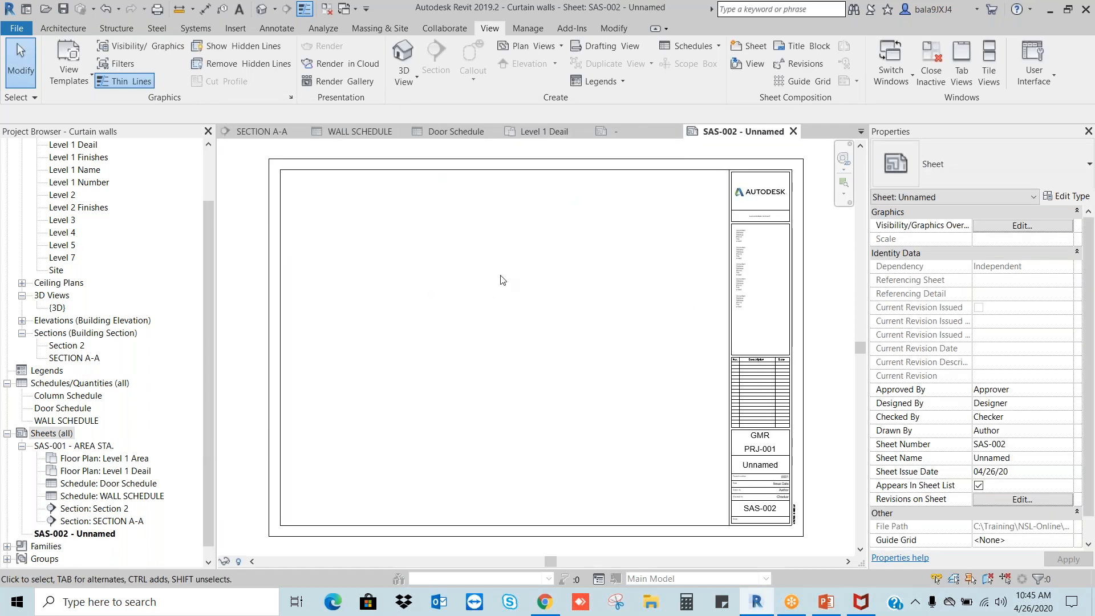
- Close the A1 metric title block family without saving its changes to the file
click(735, 199)
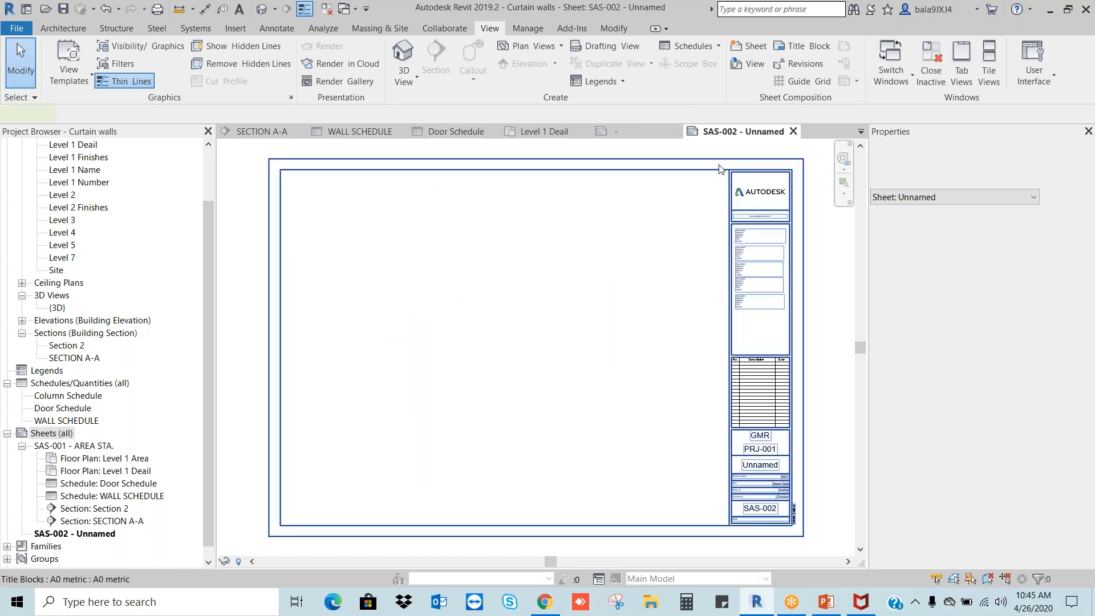
click(643, 136)
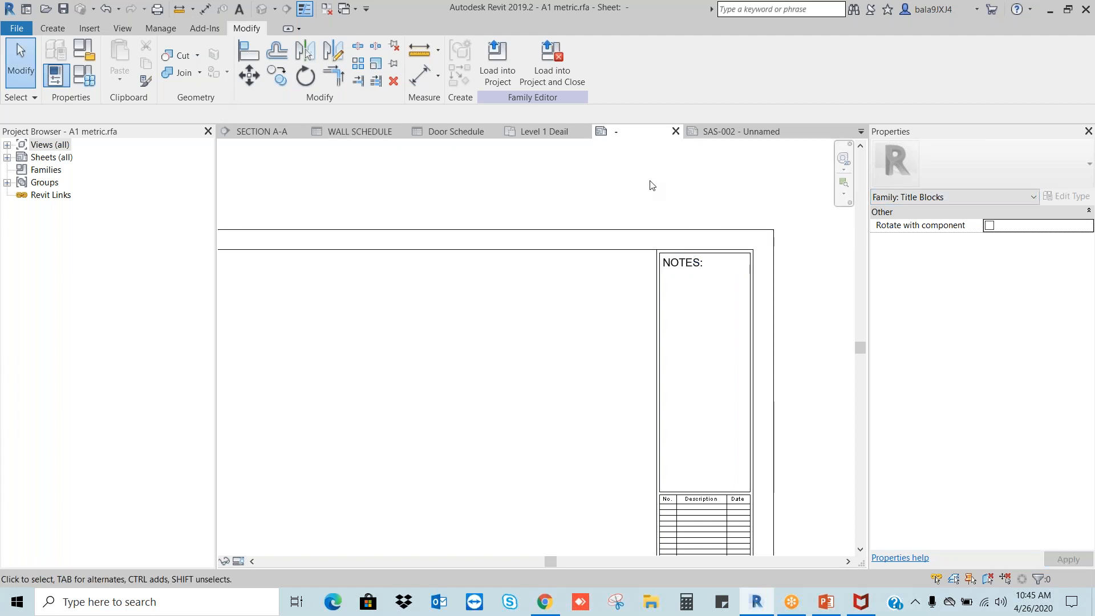
click(675, 132)
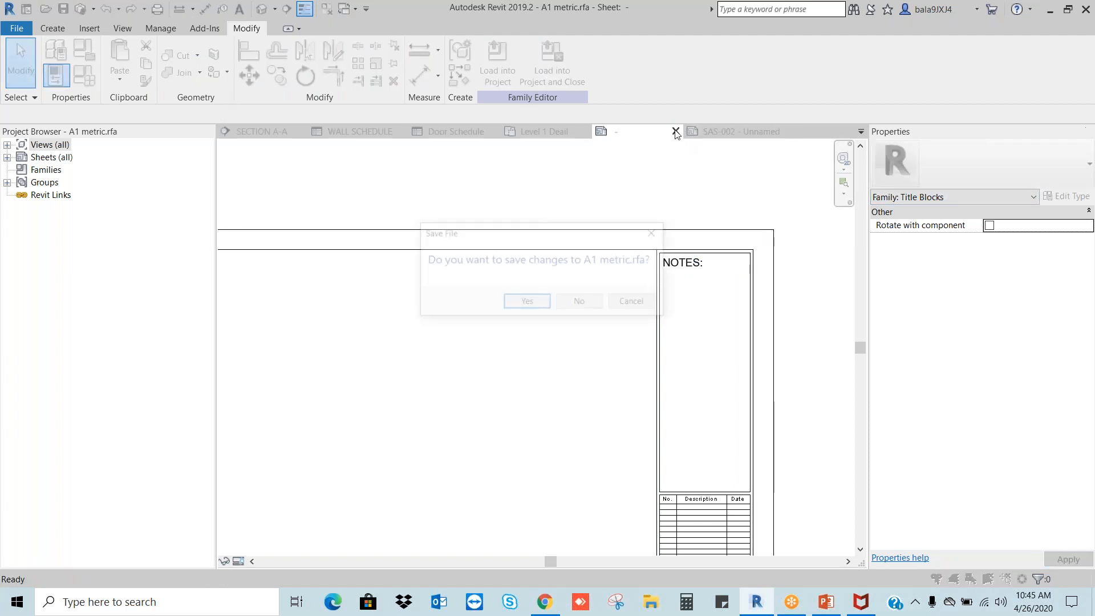
click(586, 302)
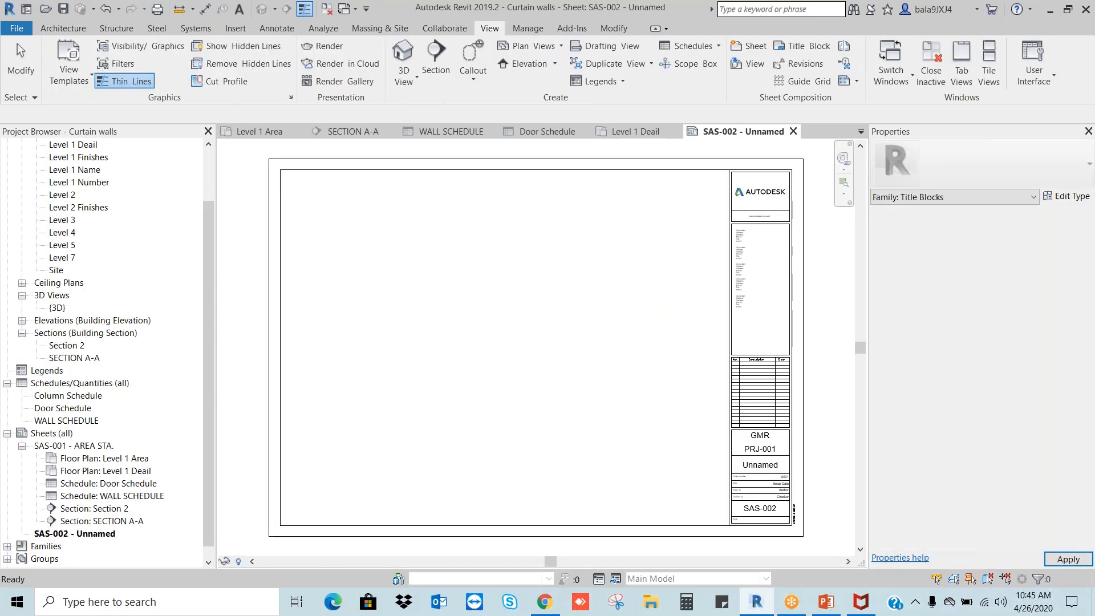
- Open sheet SAS-001 and select its title block to check which type it uses
double_click(95, 445)
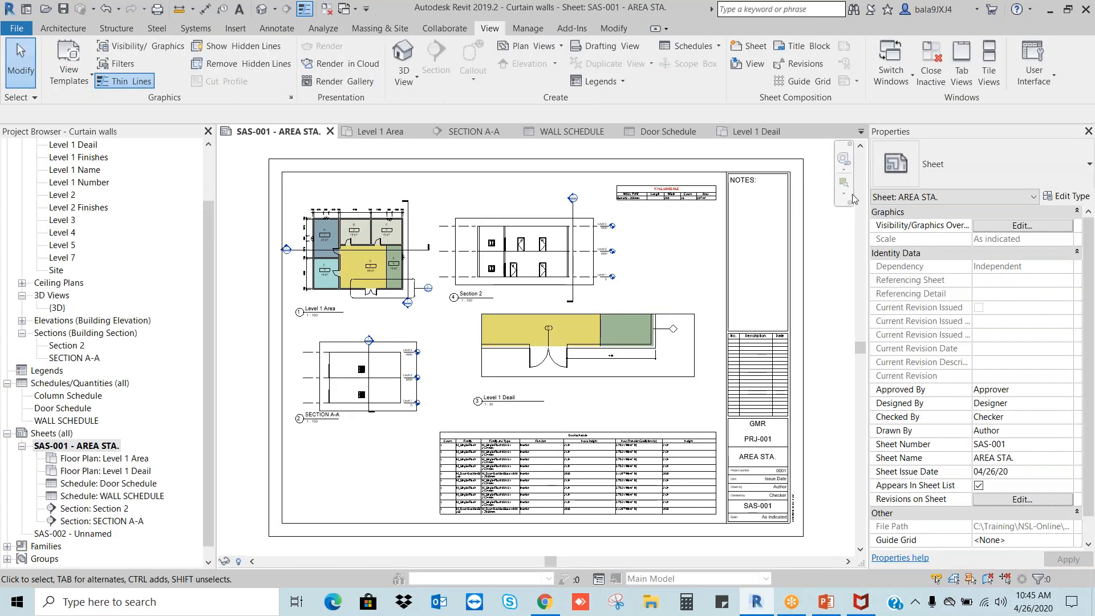
click(803, 205)
click(448, 376)
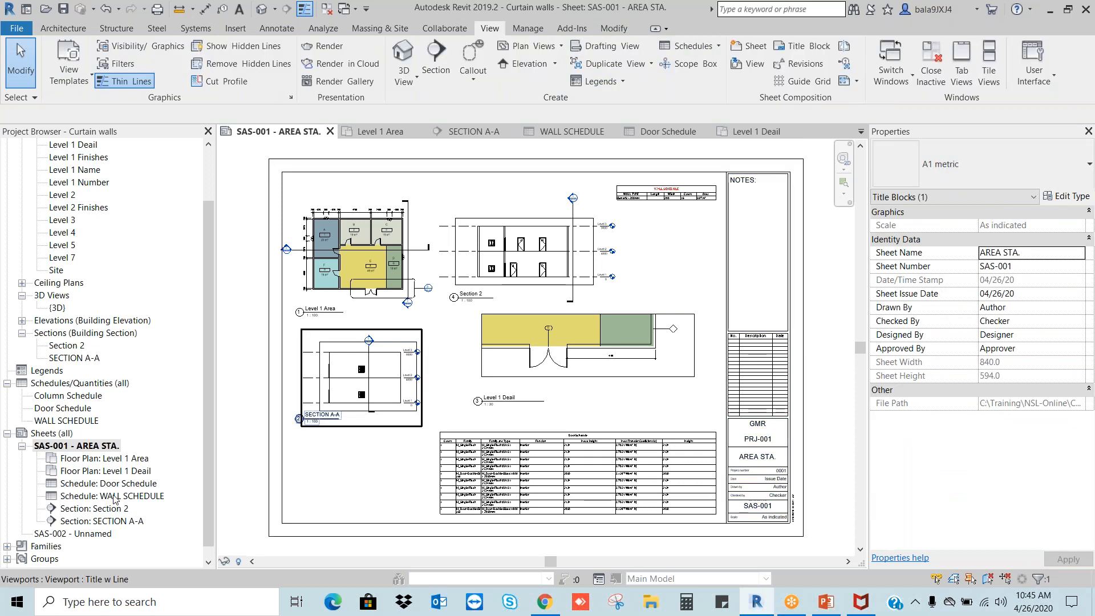
- Open sheet SAS-002 and change its title block type to A1 metric
double_click(87, 533)
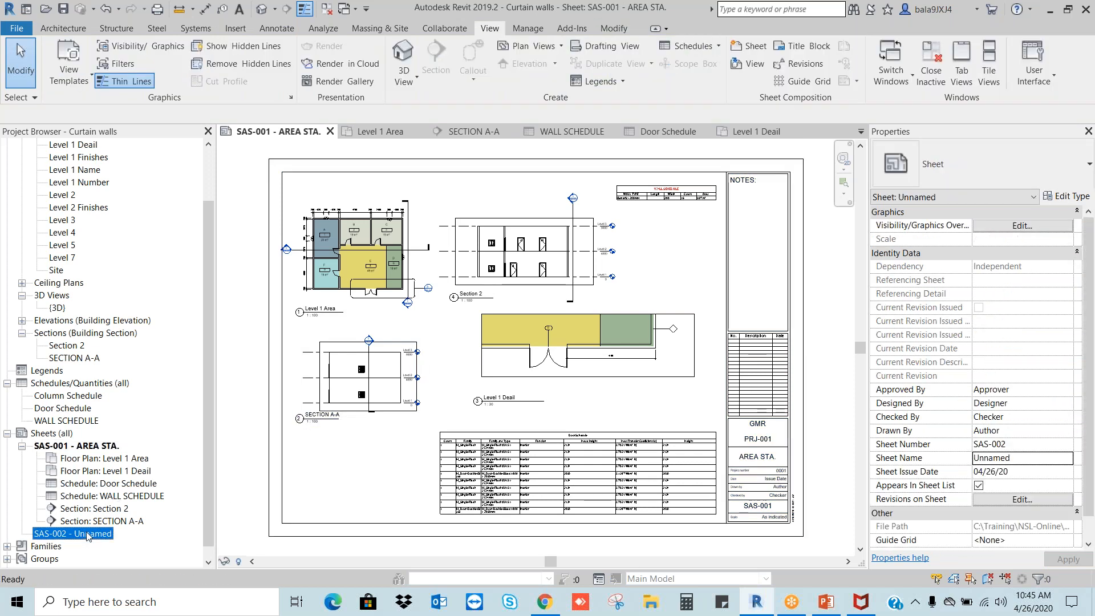
click(796, 165)
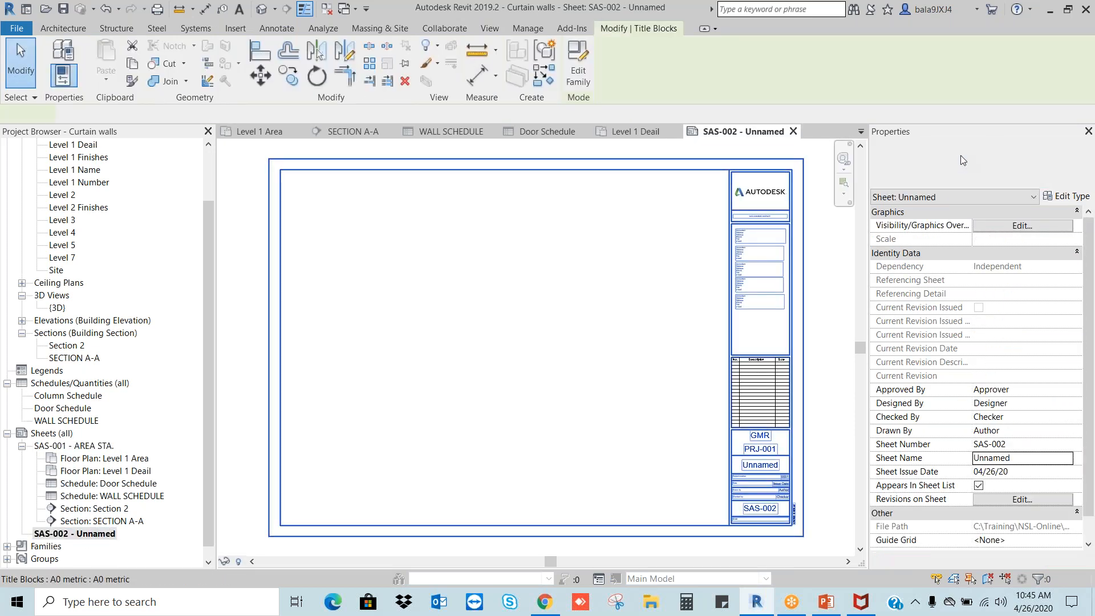
click(828, 253)
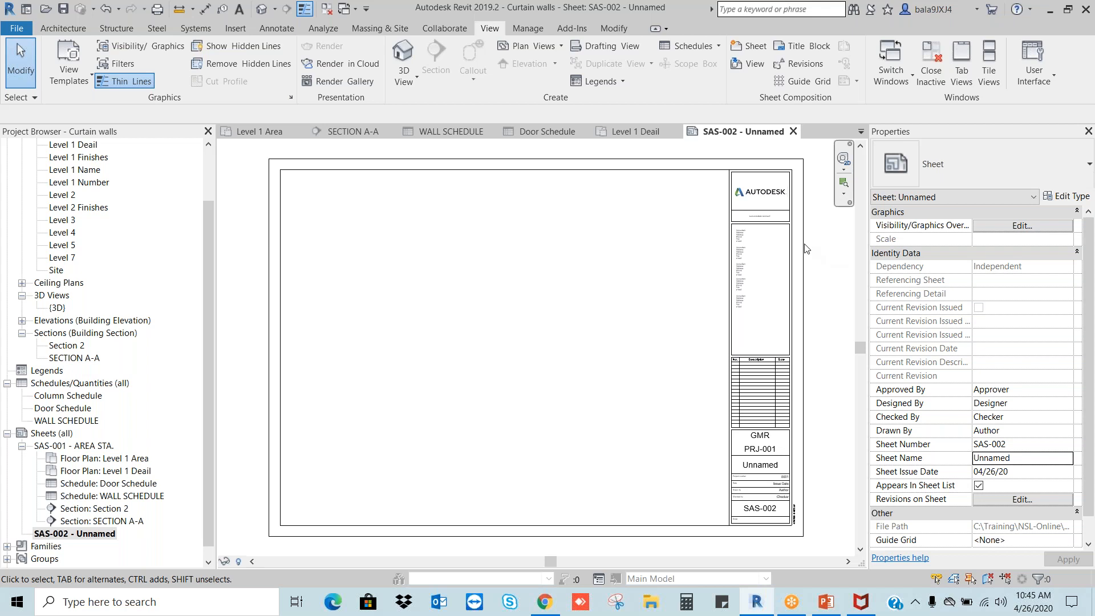
click(804, 248)
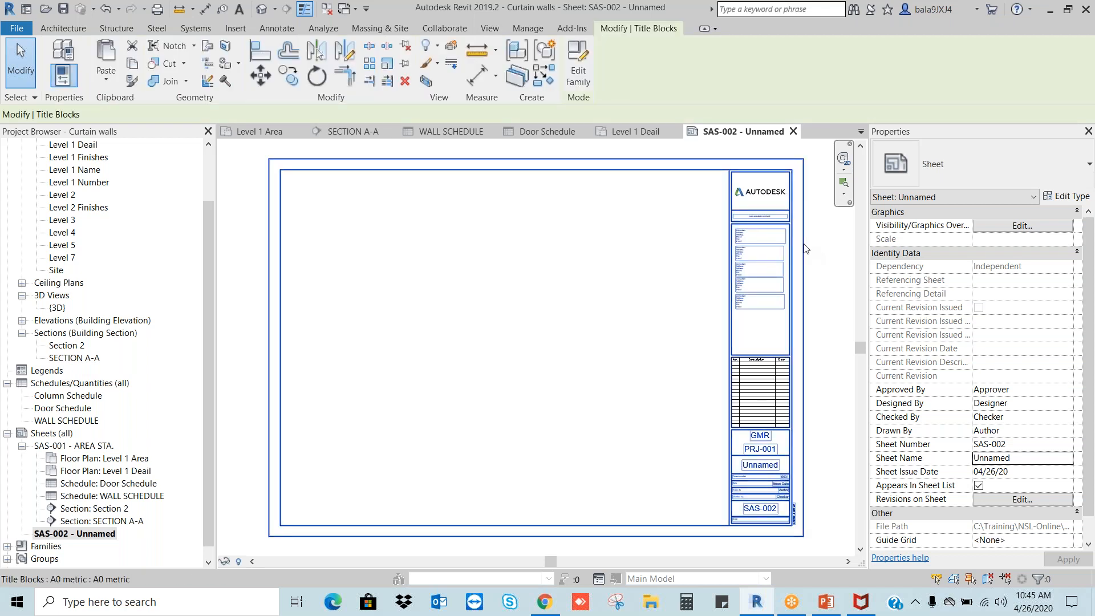
click(990, 171)
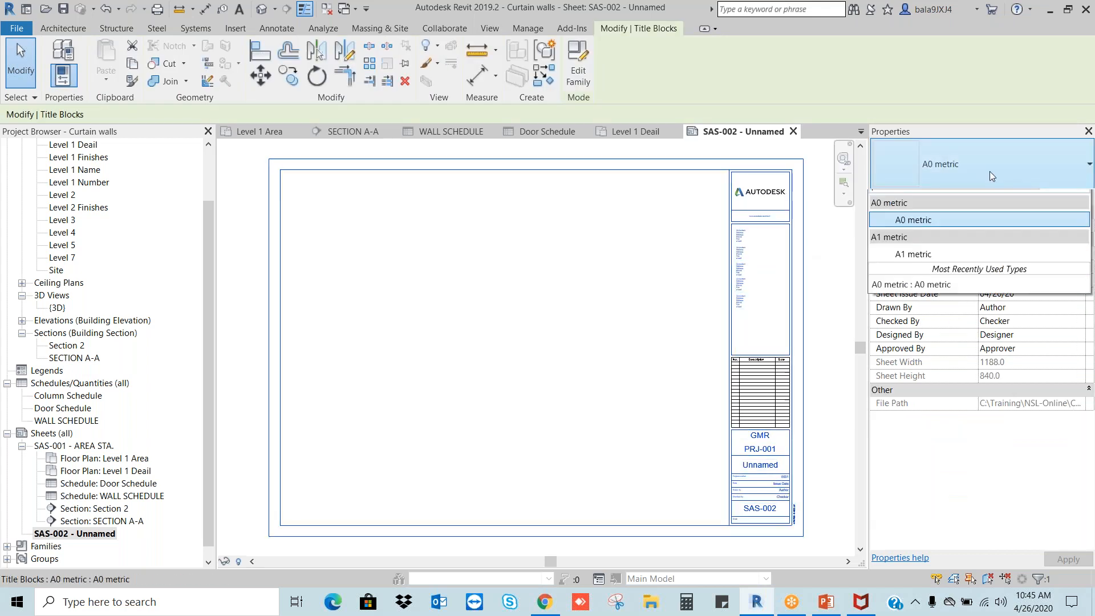
click(931, 256)
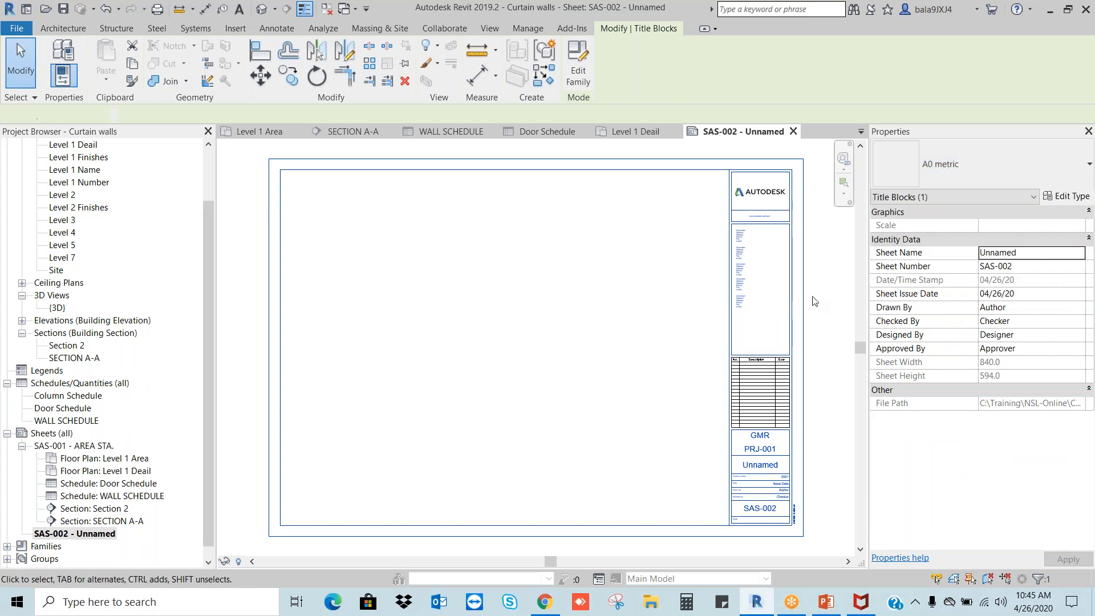
click(693, 350)
key(z)
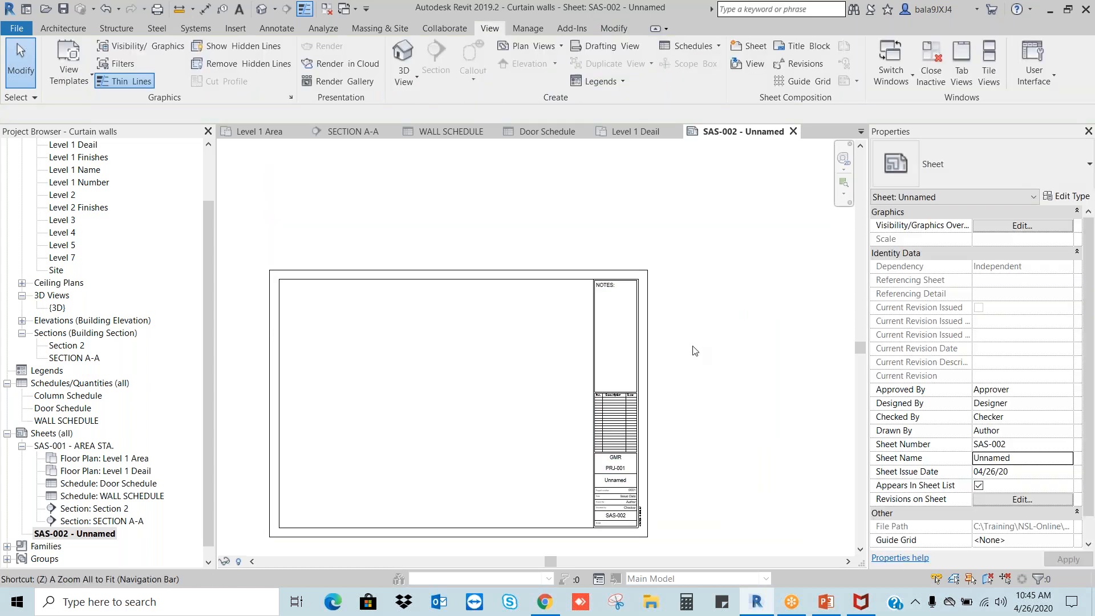
key(a)
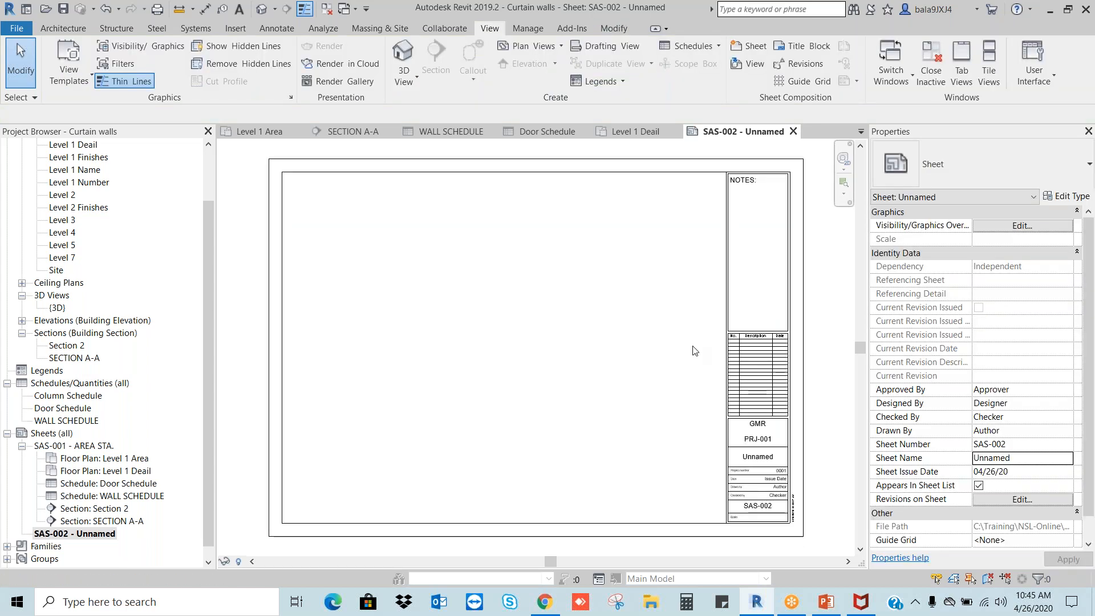
- Switch the title block on sheet SAS-002 to the A0 metric type
click(810, 293)
click(969, 165)
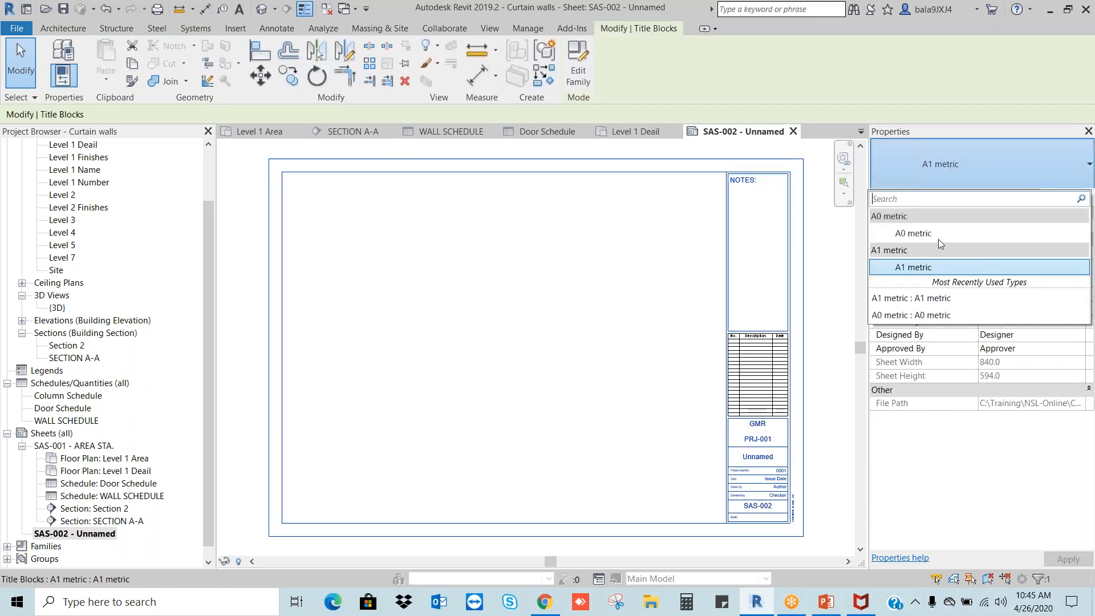
click(929, 234)
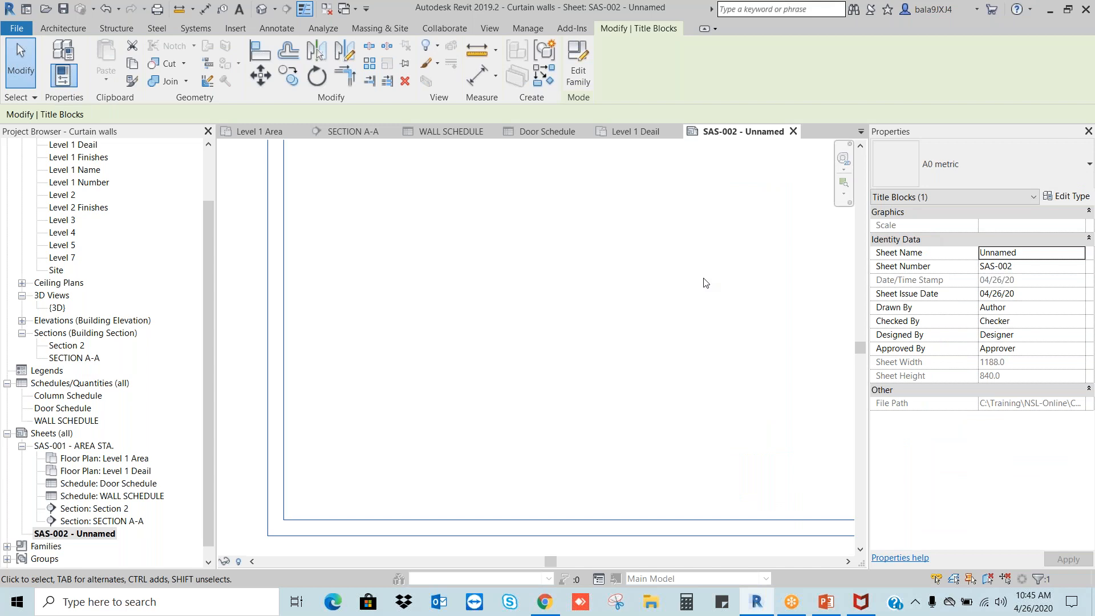
click(705, 283)
key(z)
key(a)
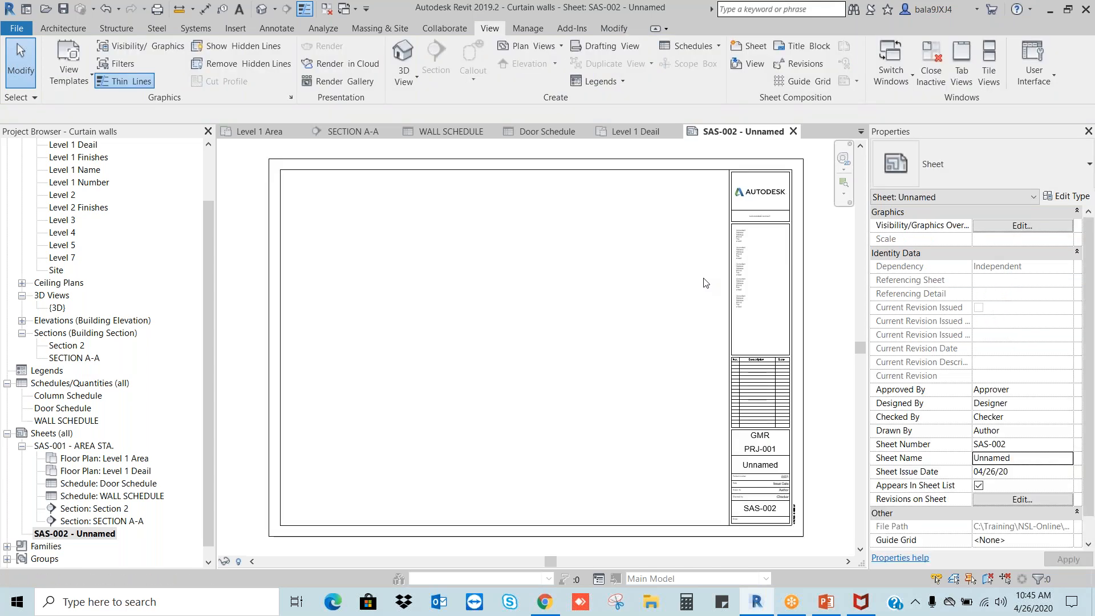
- Set the title block on sheet SAS-002 back to the A1 metric type
click(793, 279)
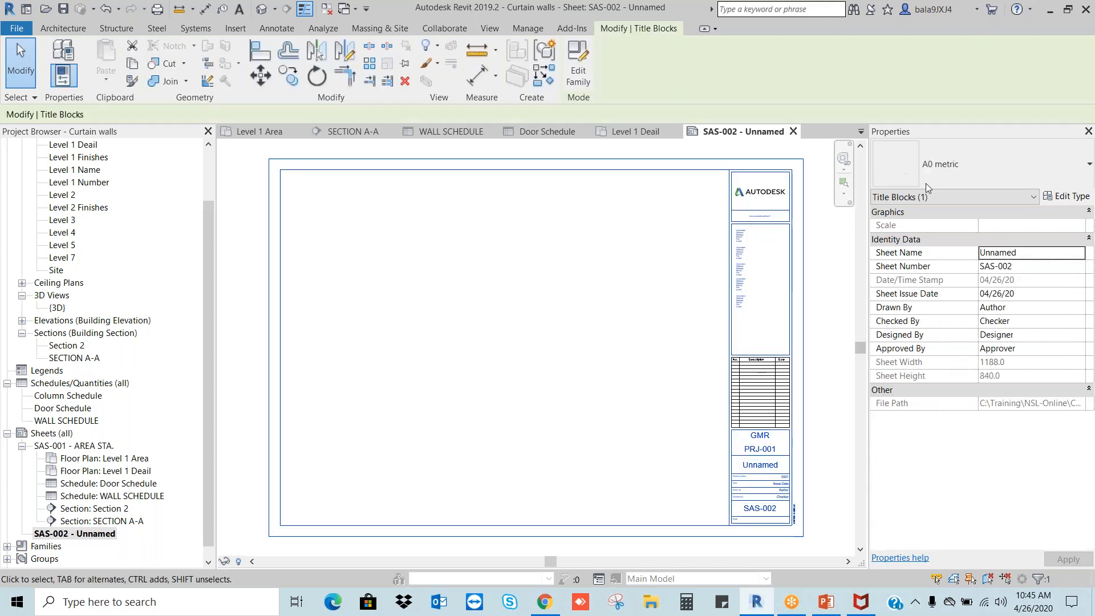
click(925, 183)
click(916, 264)
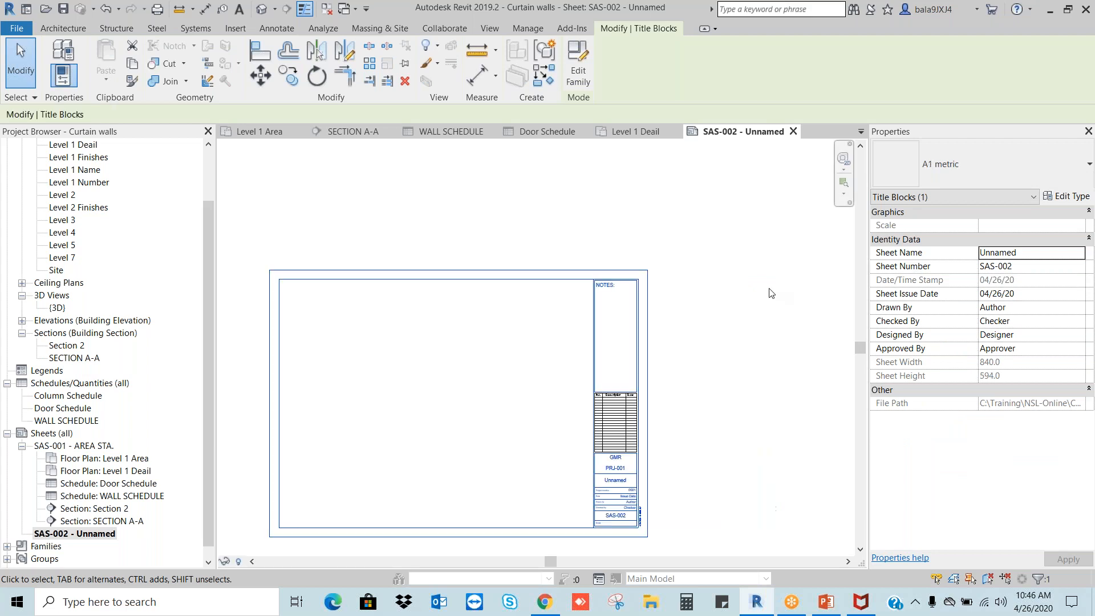
click(706, 293)
key(z)
key(a)
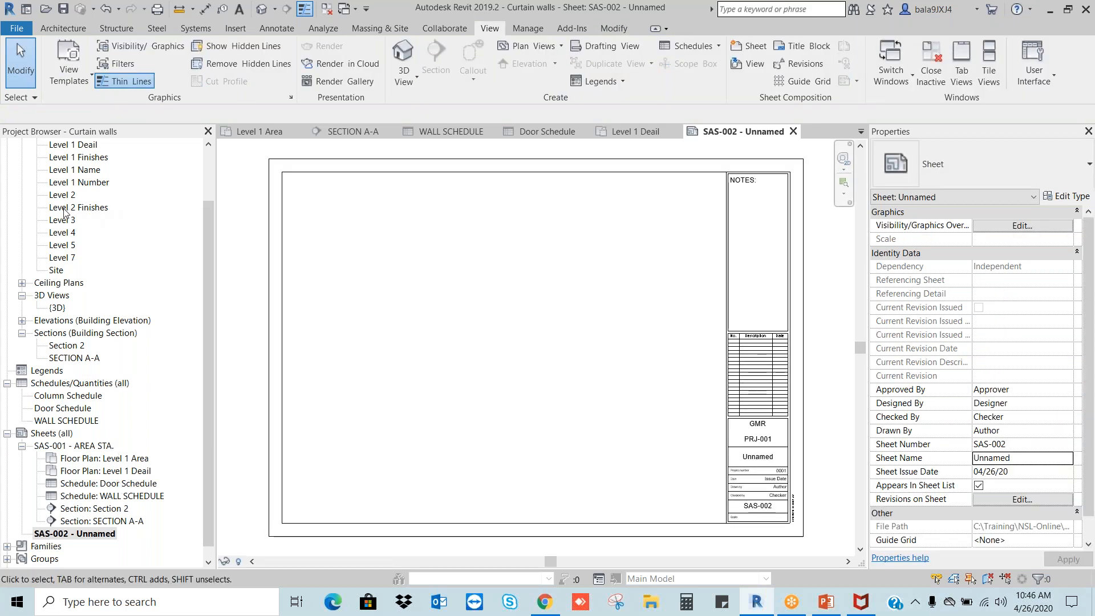
- Place the Level 2 Finishes floor plan in the upper-left area of sheet SAS-002
drag(64, 212, 411, 283)
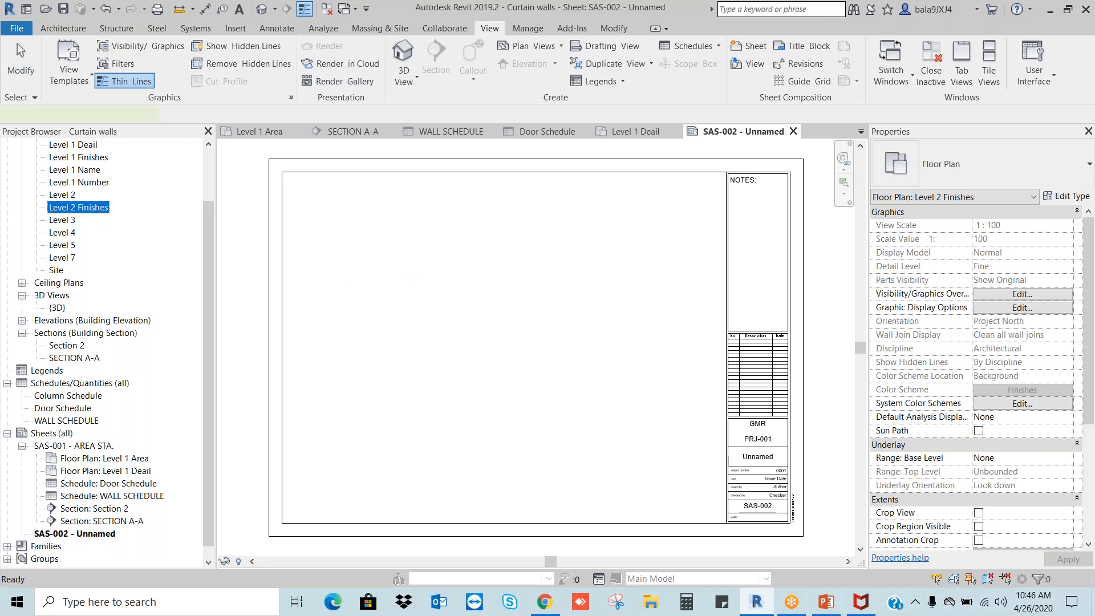
click(402, 265)
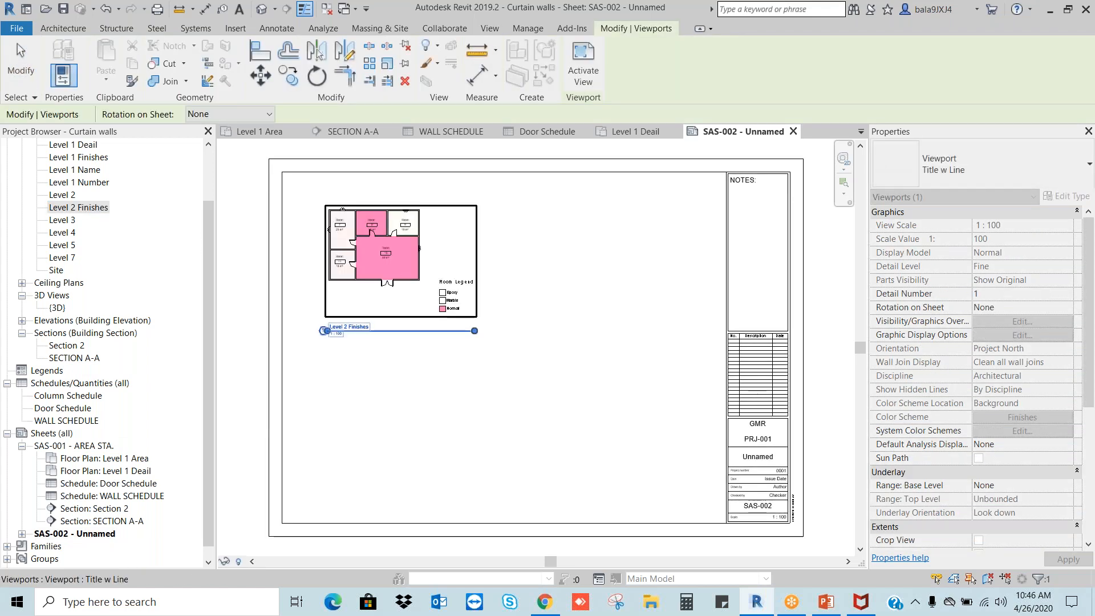
- Rename sheet SAS-002 from its default name to FINS, keeping the sheet number
key(Escape)
click(21, 446)
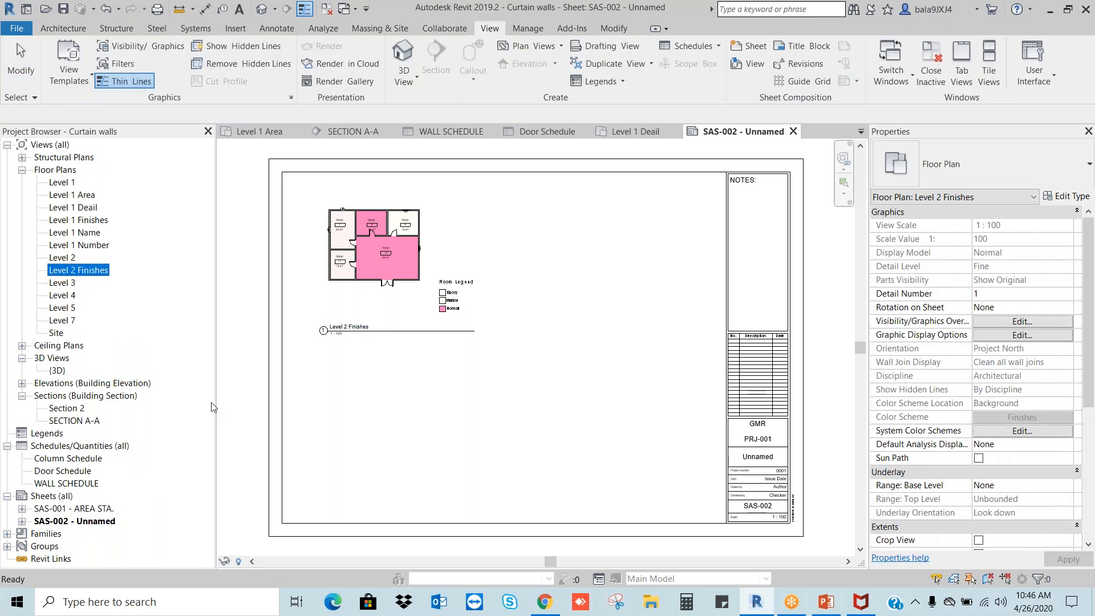
click(88, 509)
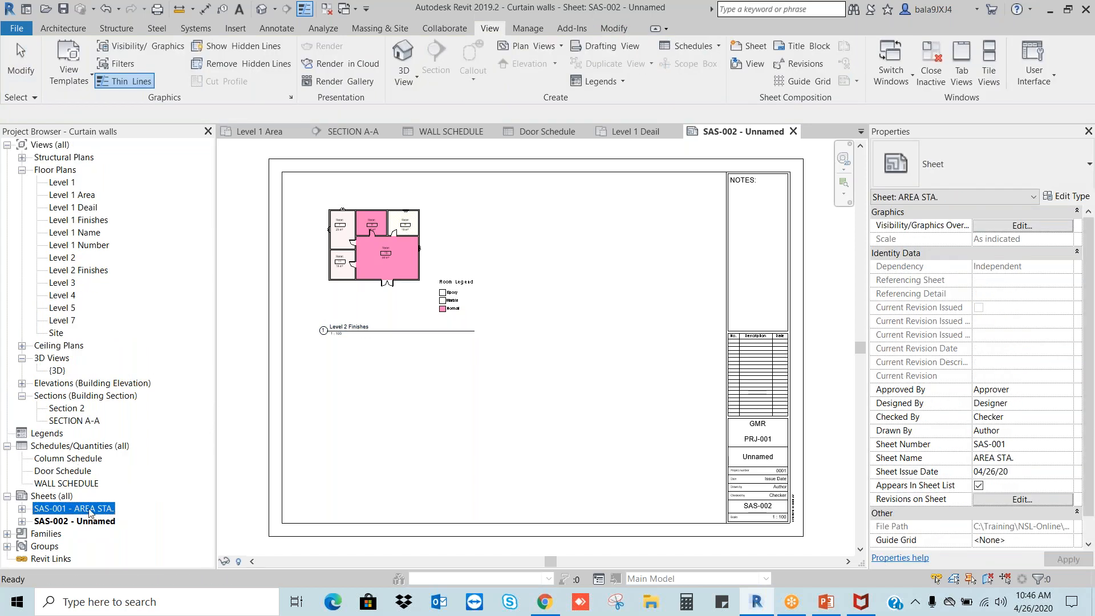
click(48, 522)
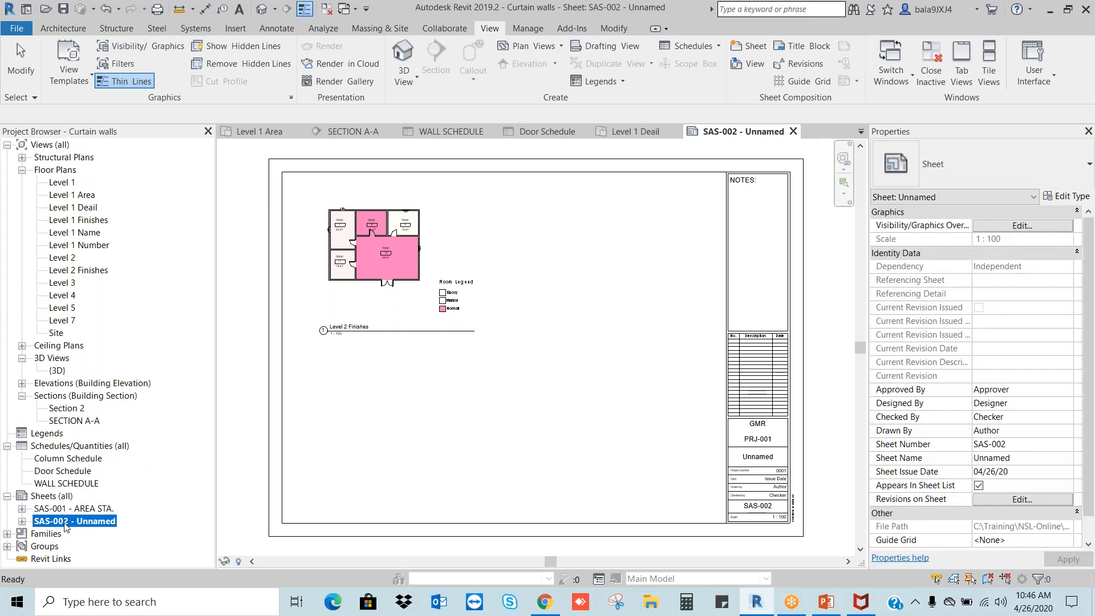
right_click(65, 525)
click(94, 406)
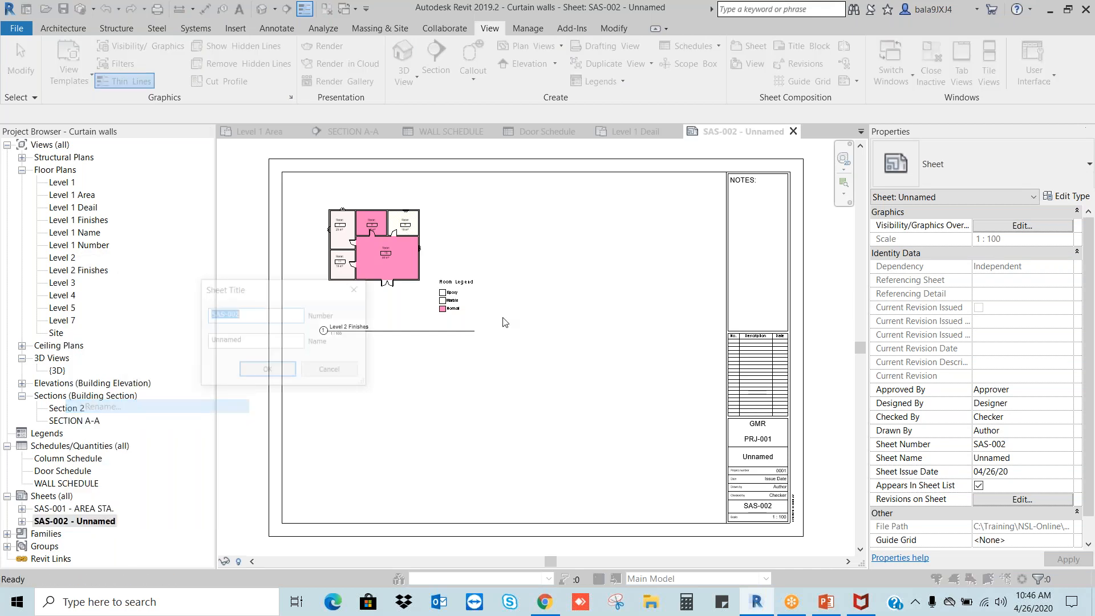
key(Tab)
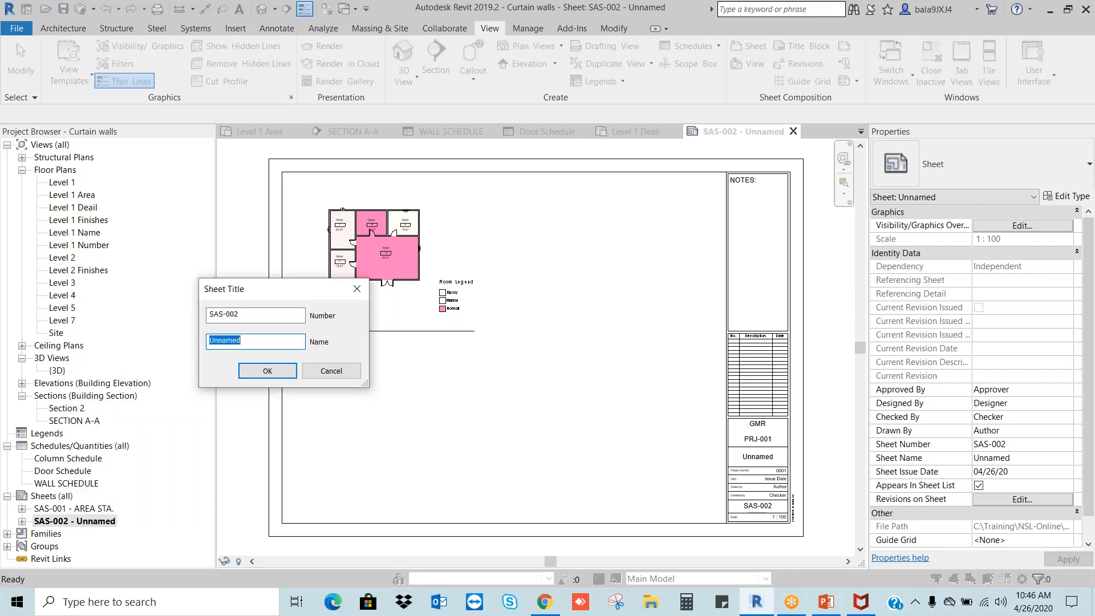
text(Fl)
click(268, 370)
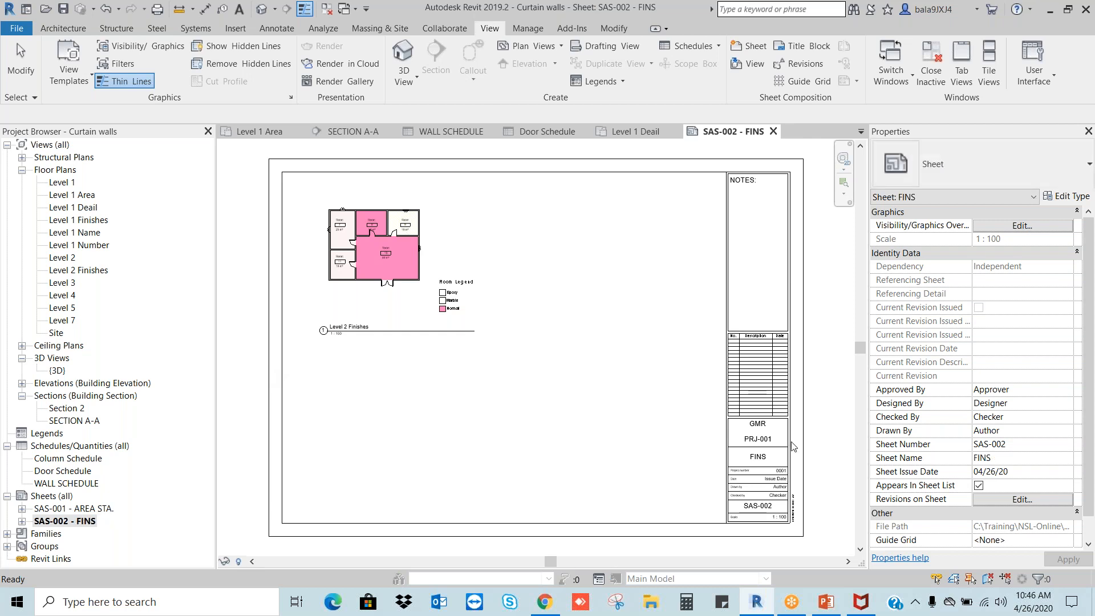
- Set the client name to GVK and the project name to PRJ-002 in the project information
scroll(793, 446, up, 3)
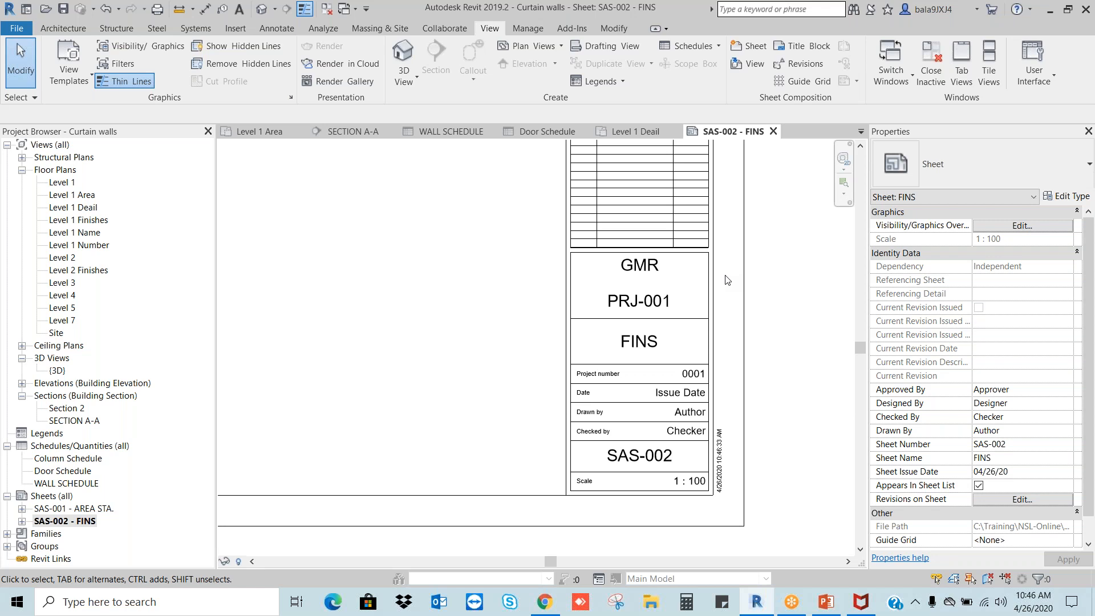
click(621, 171)
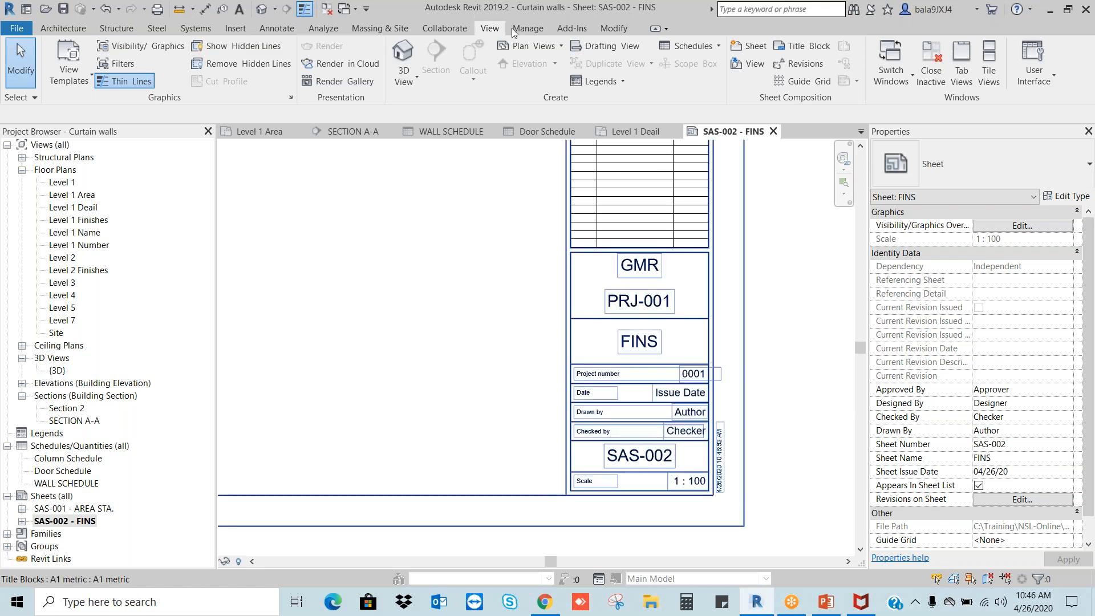
click(528, 29)
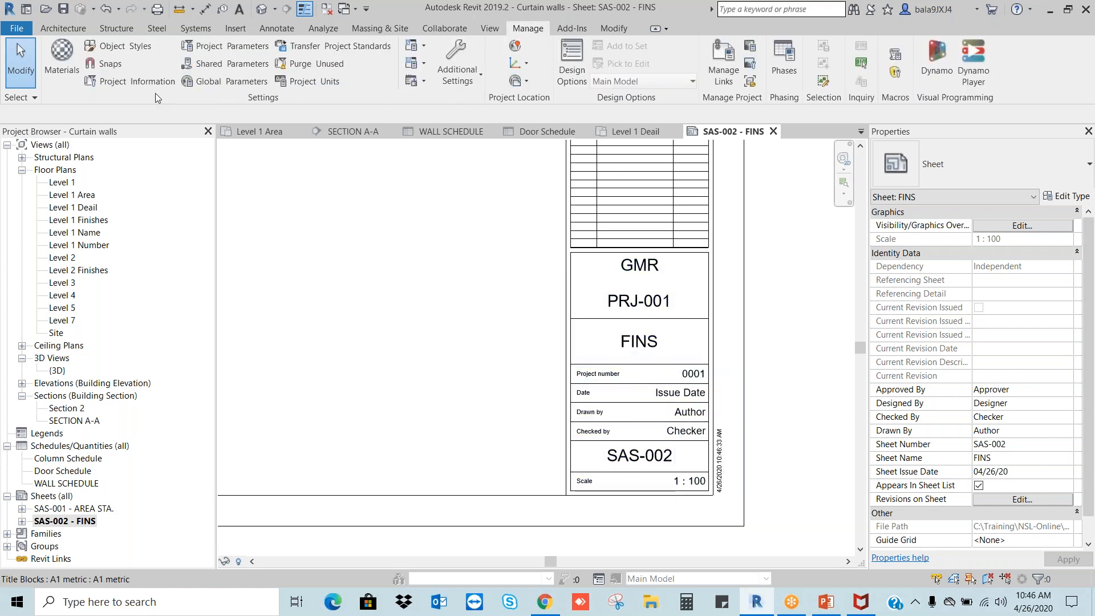
click(139, 82)
click(285, 369)
click(285, 368)
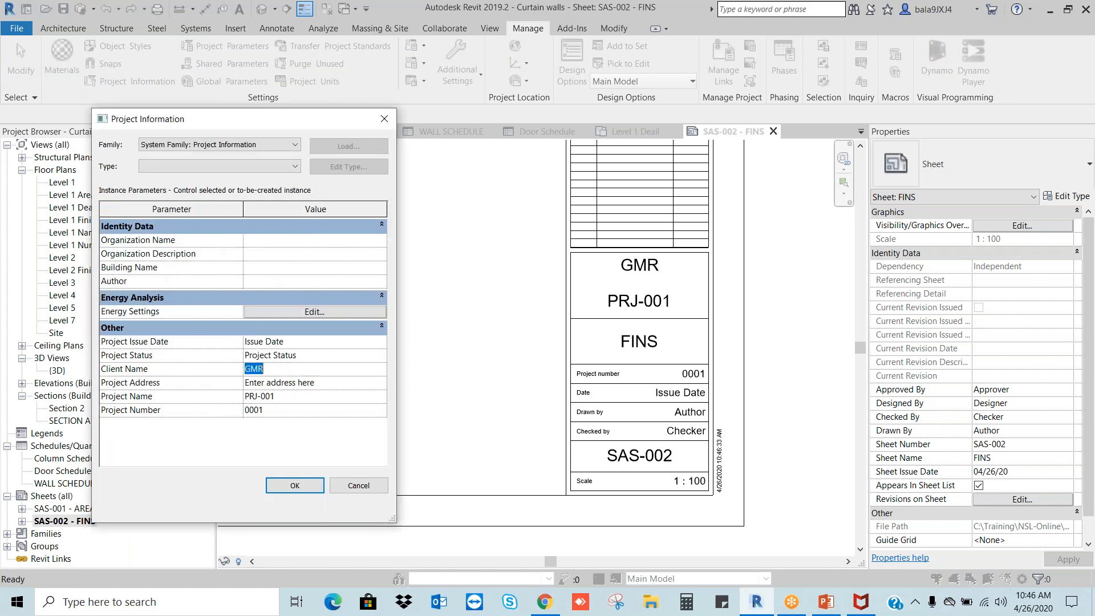
click(284, 397)
click(284, 369)
text(JV)
click(302, 486)
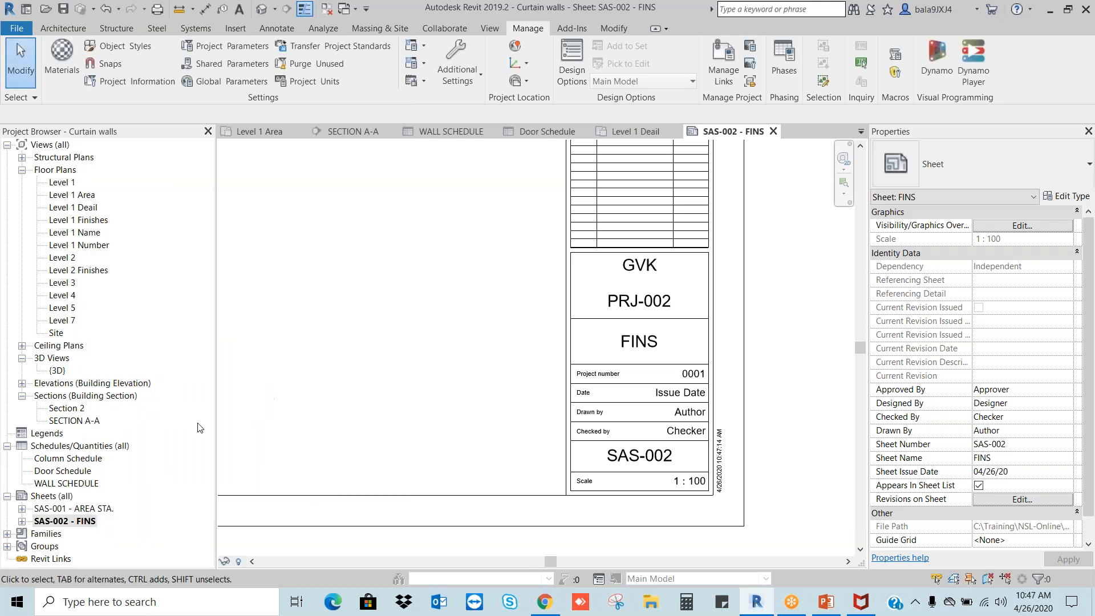
- Compare the client, project and sheet details in the title blocks of sheets SAS-001 and SAS-002
double_click(67, 507)
scroll(783, 410, up, 3)
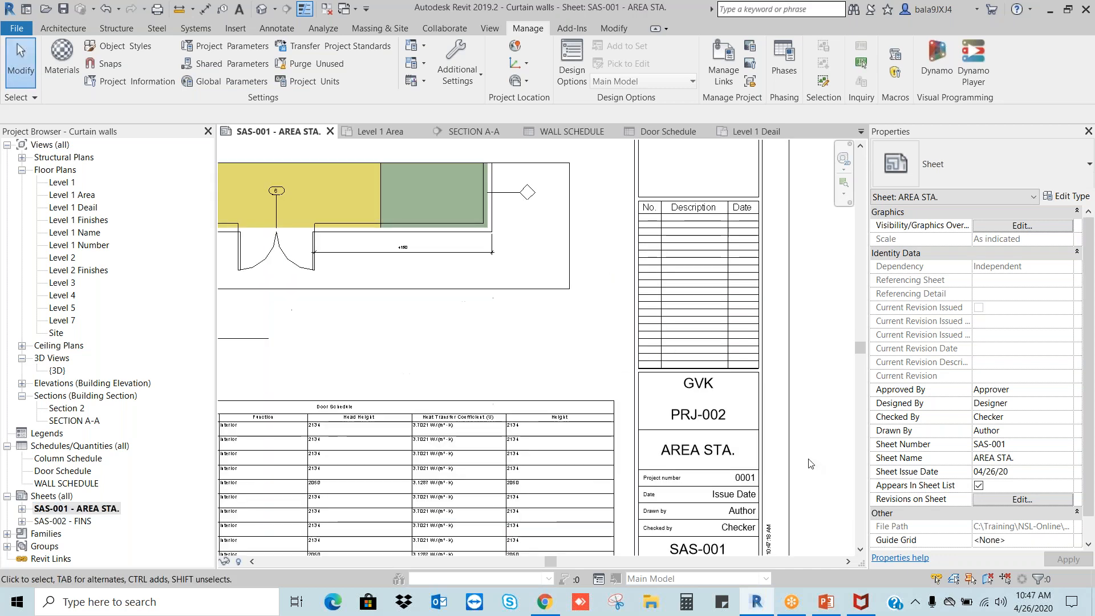
scroll(722, 411, down, 2)
middle_drag(717, 529, 694, 436)
scroll(693, 432, up, 2)
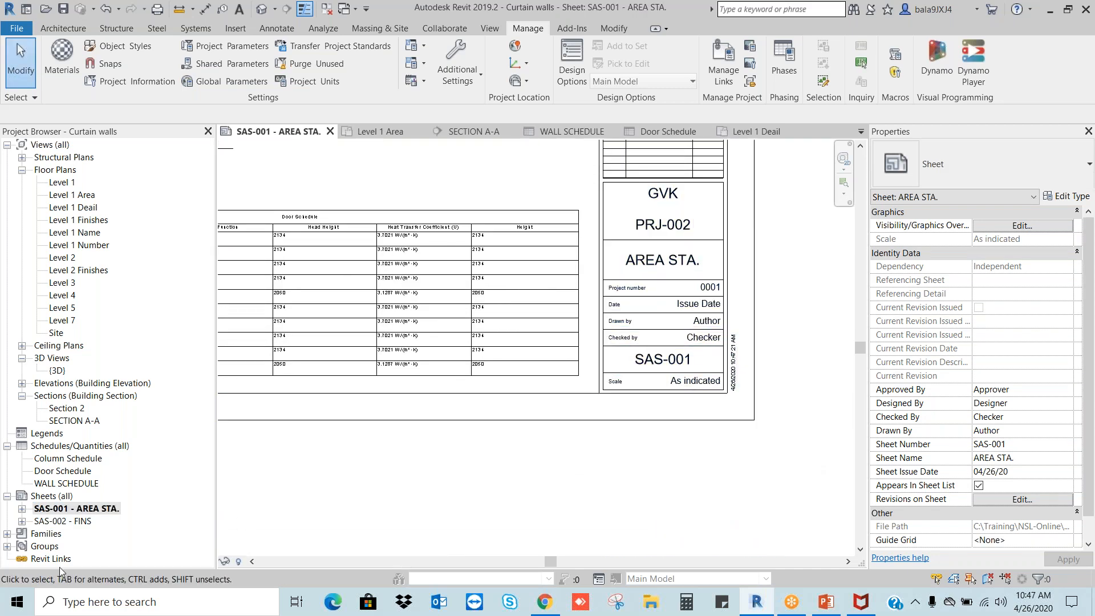
click(85, 524)
double_click(84, 523)
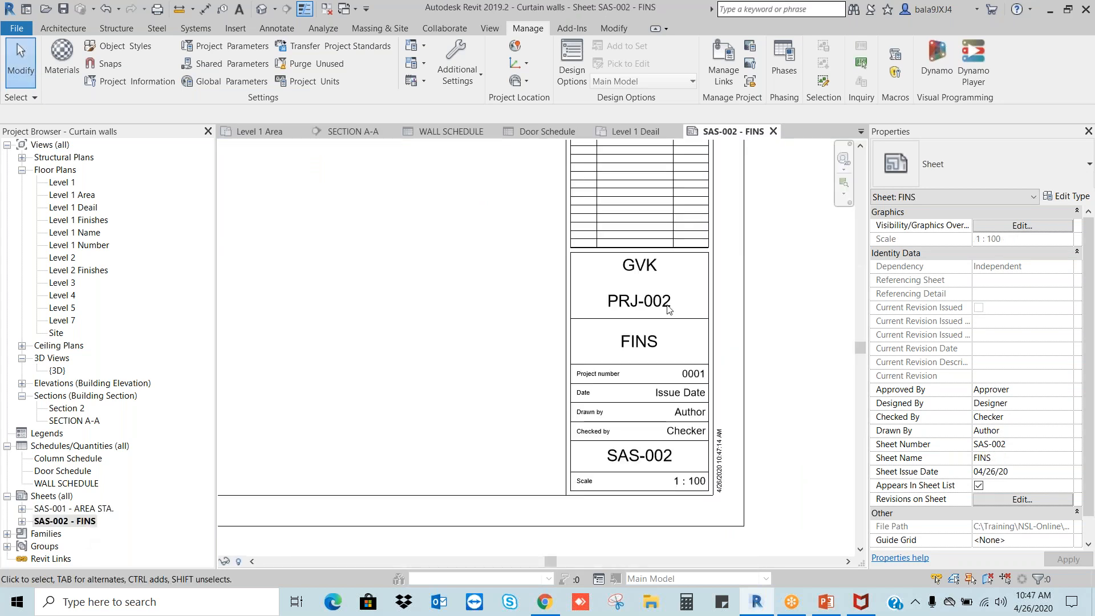
double_click(73, 509)
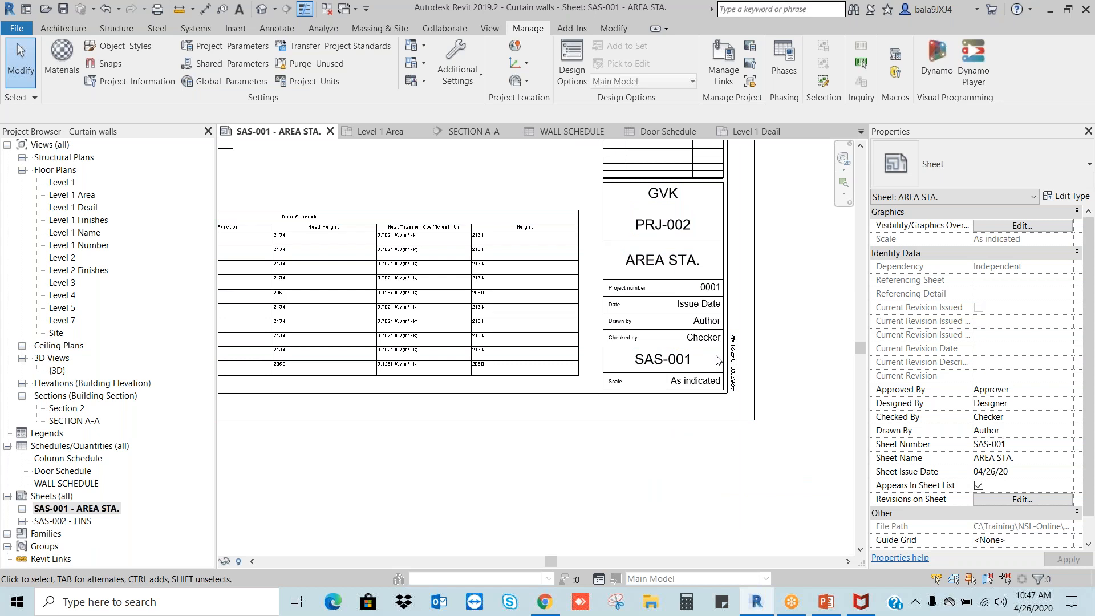
right_click(61, 509)
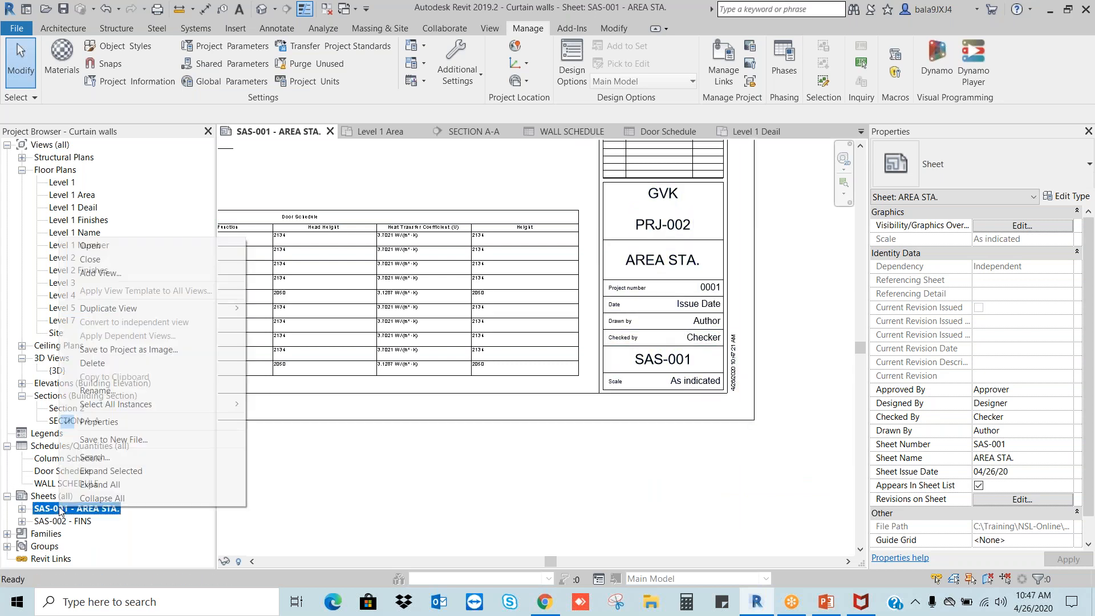
click(97, 390)
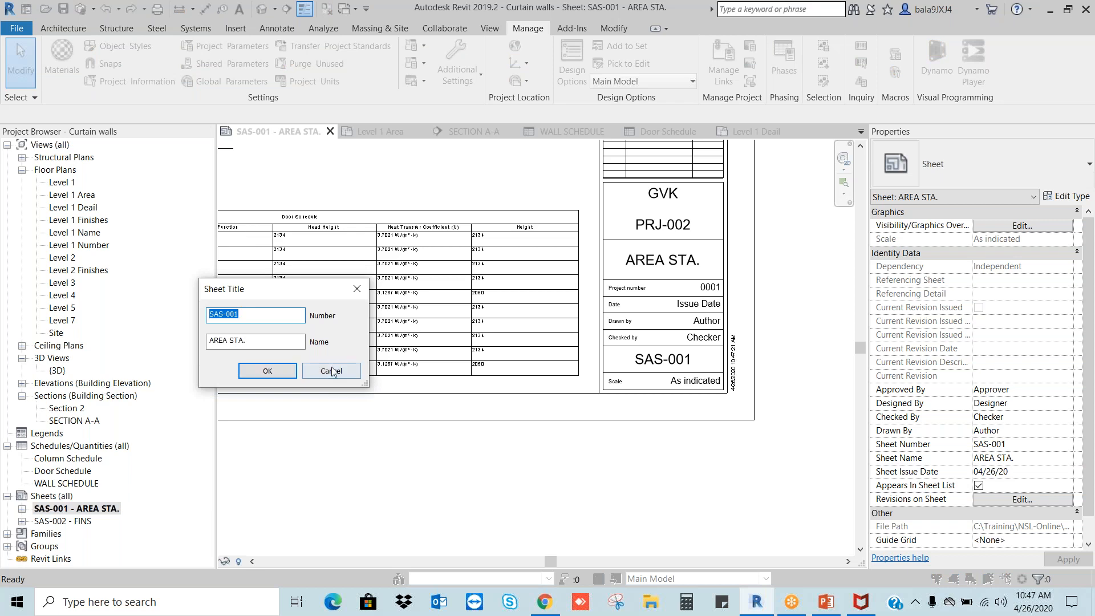
click(333, 371)
- Review the full layouts of sheets SAS-001 and SAS-002, including the Level 2 Finishes viewport
key(z)
key(a)
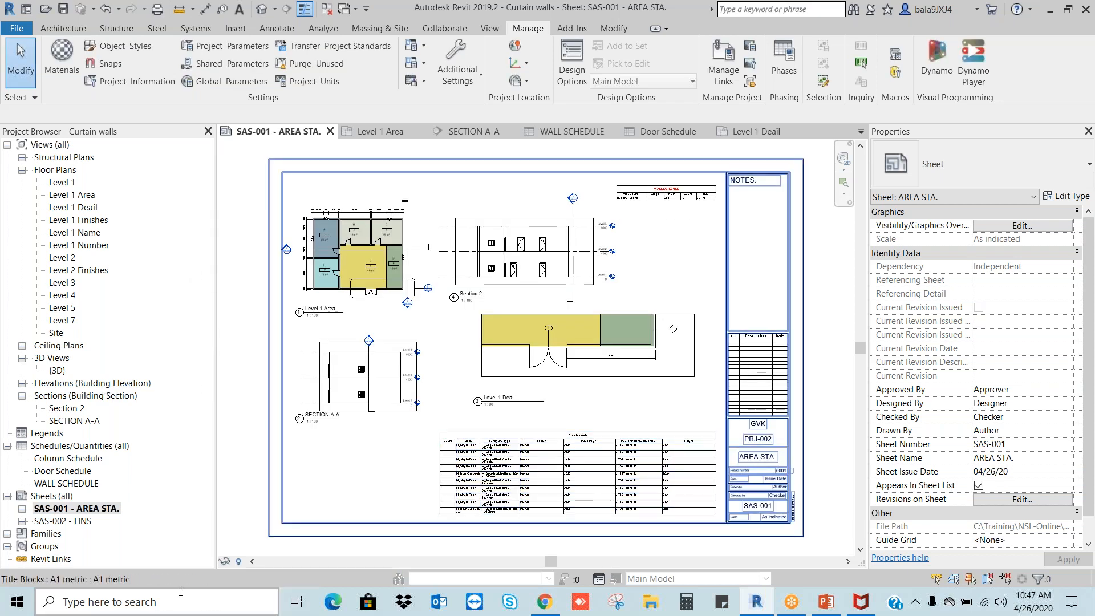
double_click(64, 521)
key(z)
key(a)
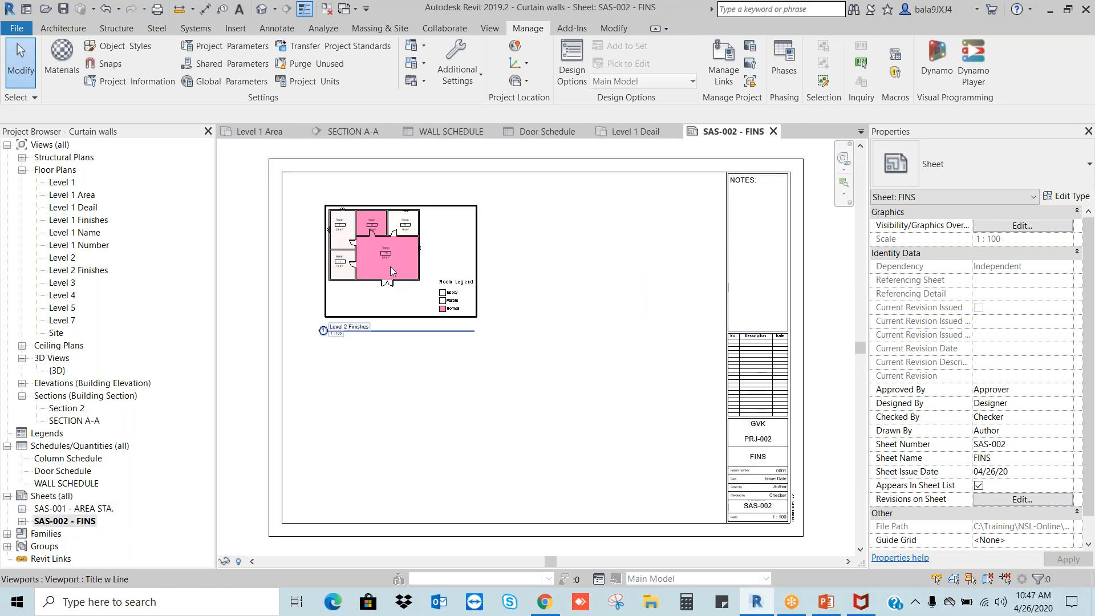
click(415, 257)
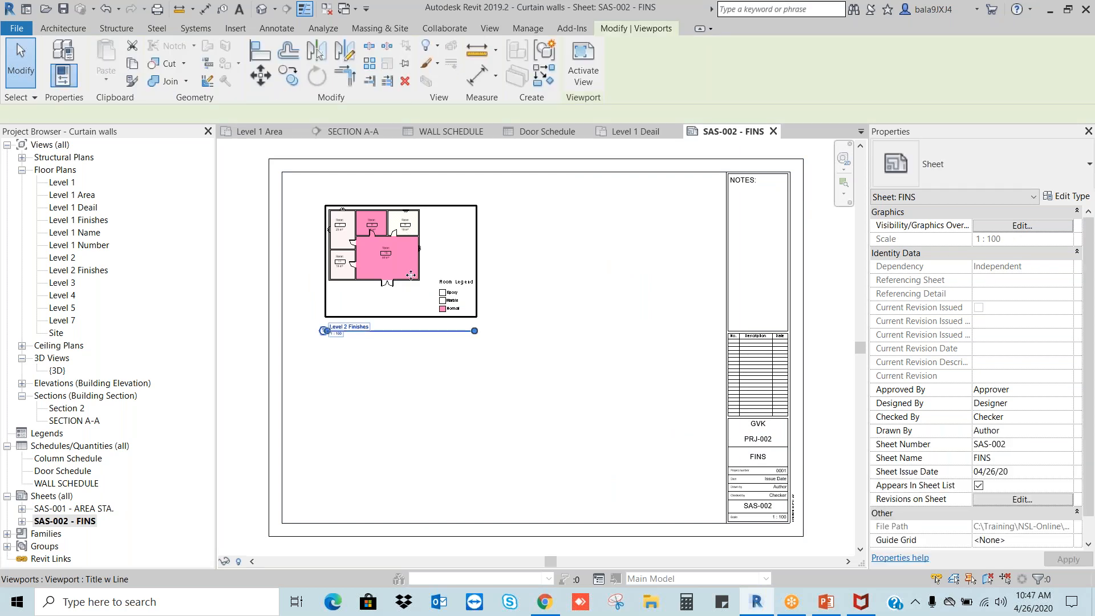
click(380, 341)
mouse_move(357, 330)
mouse_down()
mouse_move(357, 308)
mouse_move(336, 326)
mouse_up()
click(372, 378)
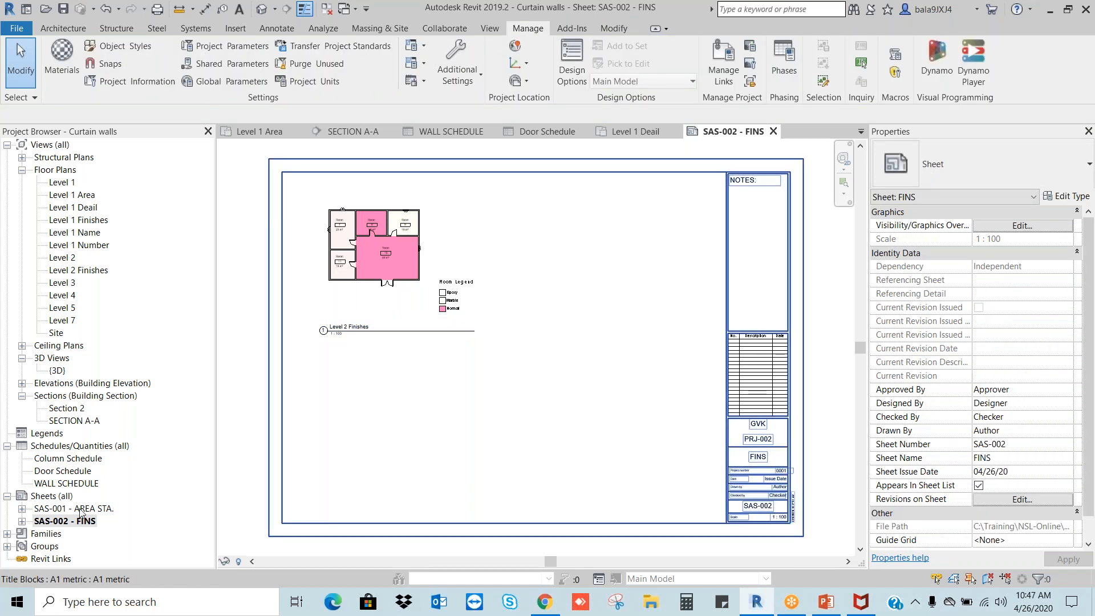
double_click(77, 508)
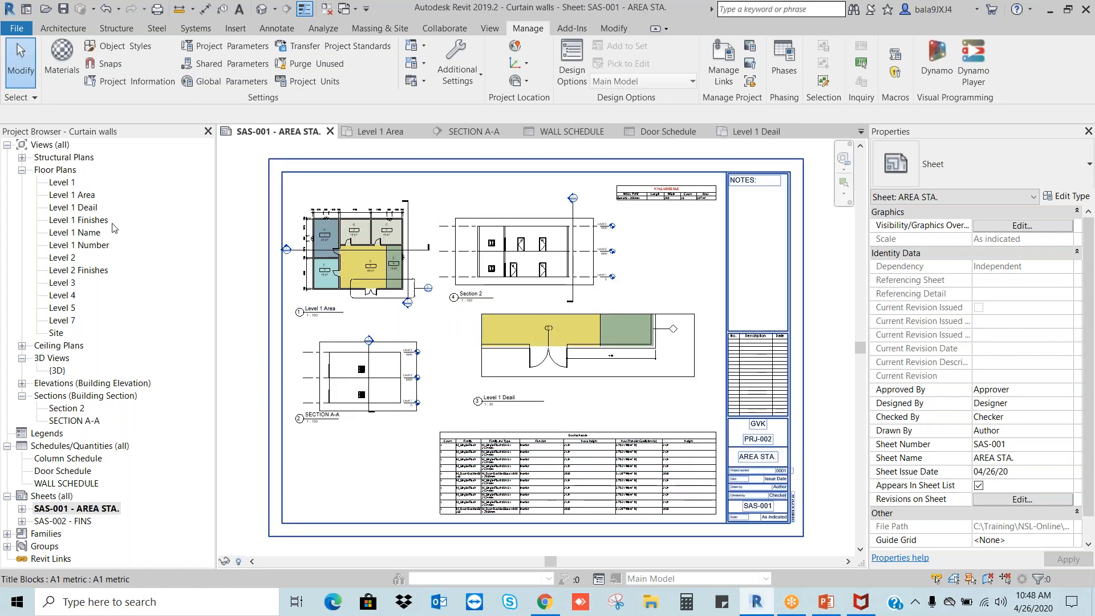
- Try to place the Level 1 Area floor plan on sheet SAS-002
click(71, 522)
double_click(71, 522)
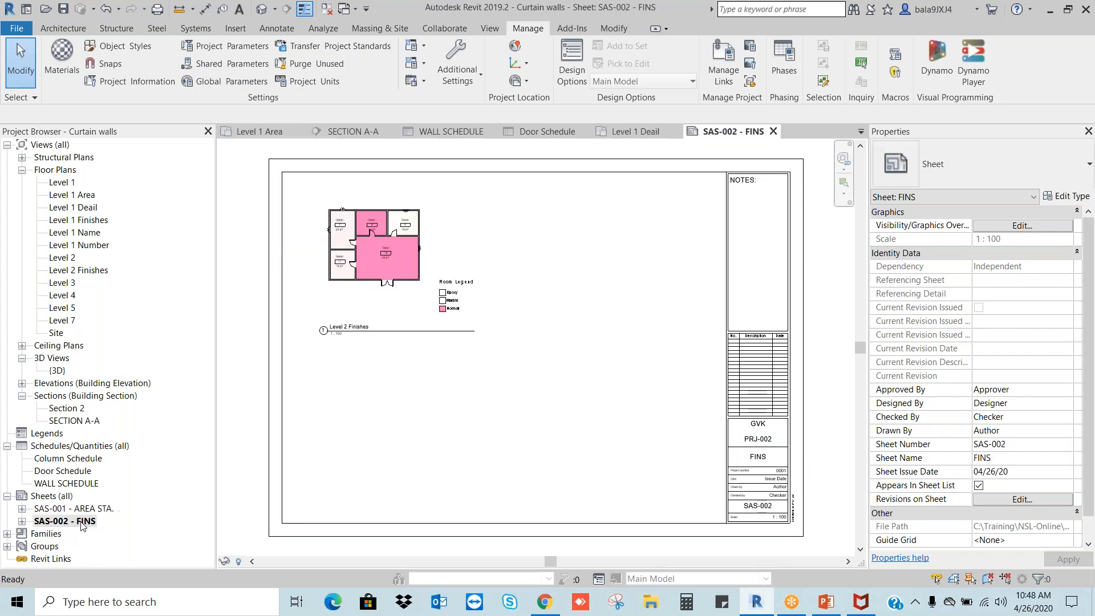
click(68, 195)
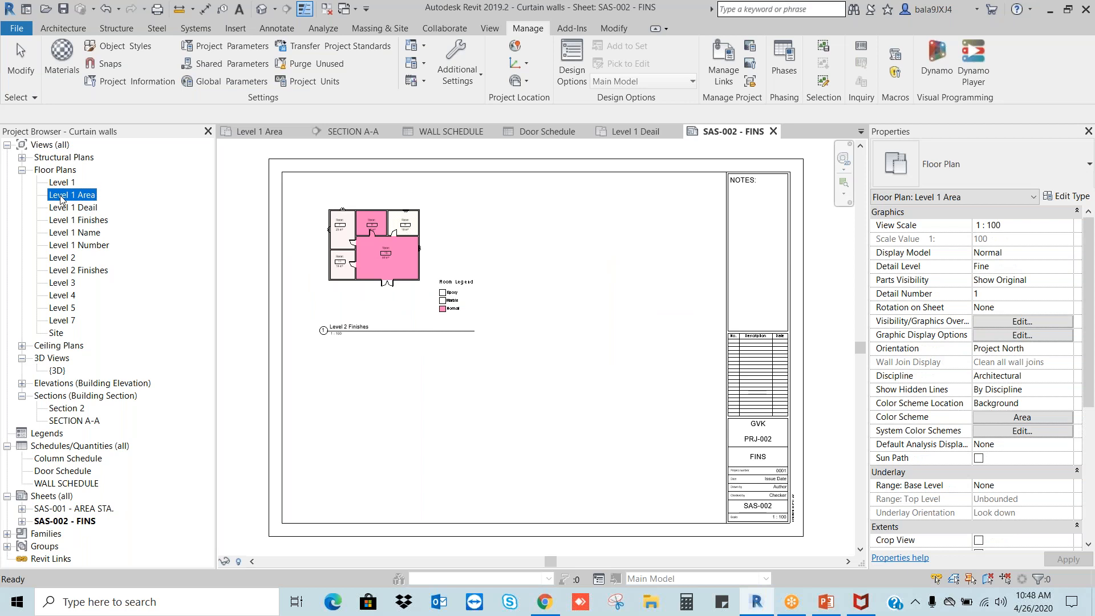
drag(65, 194, 578, 310)
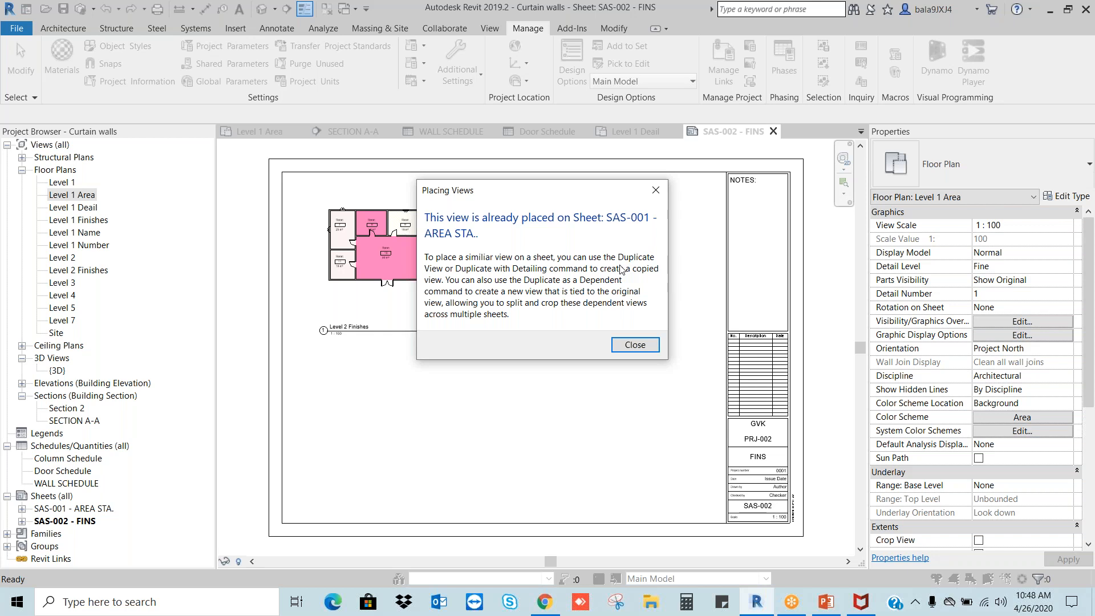
click(655, 191)
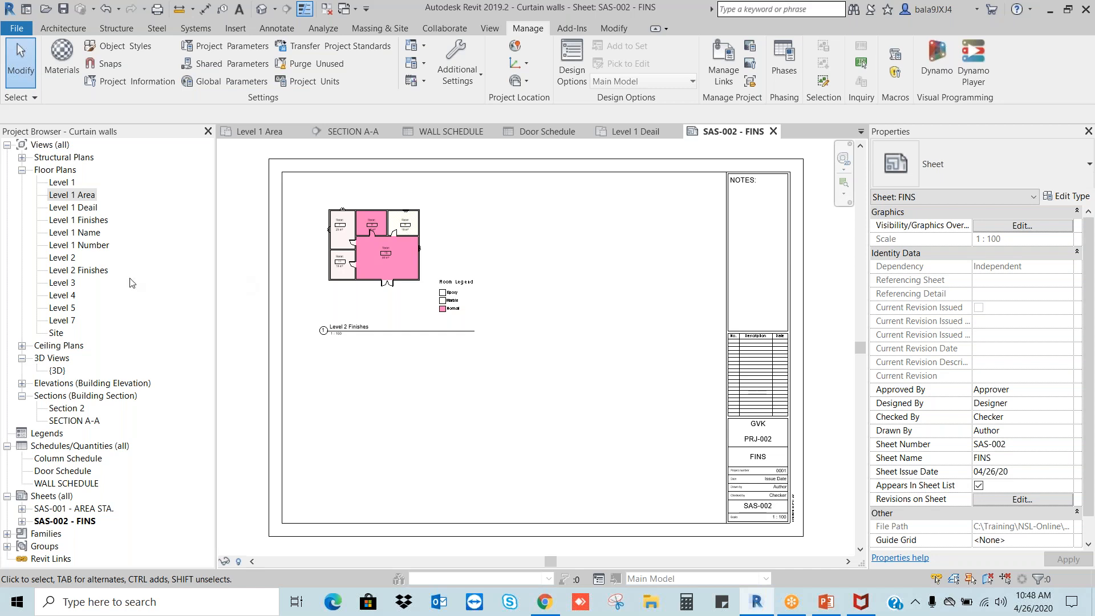
- Duplicate the Level 1 Area floor plan with detailing
click(72, 195)
right_click(72, 195)
mouse_move(228, 291)
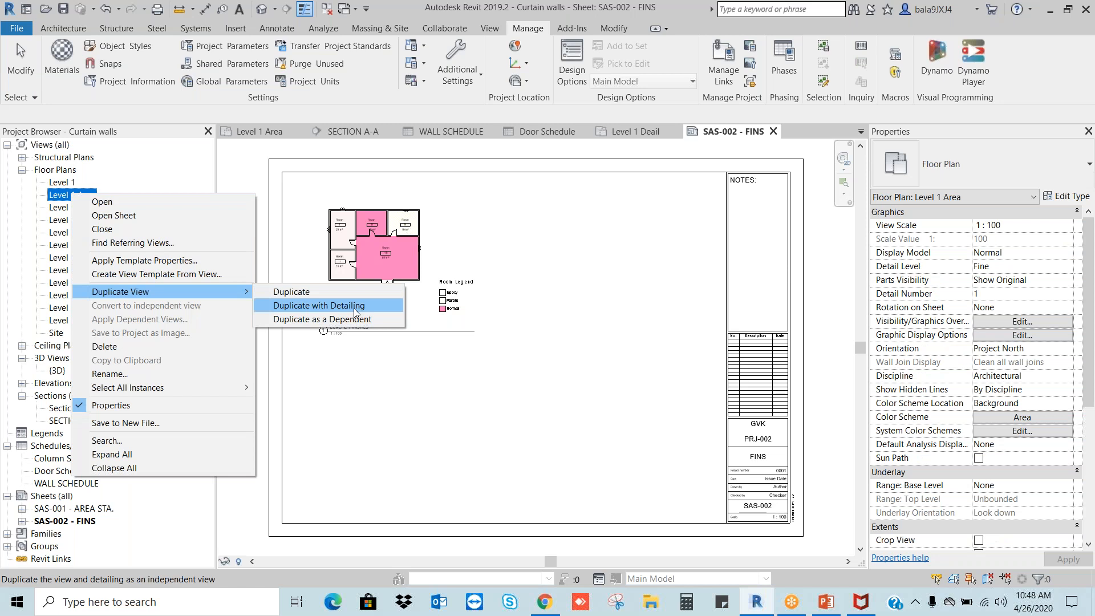
click(313, 305)
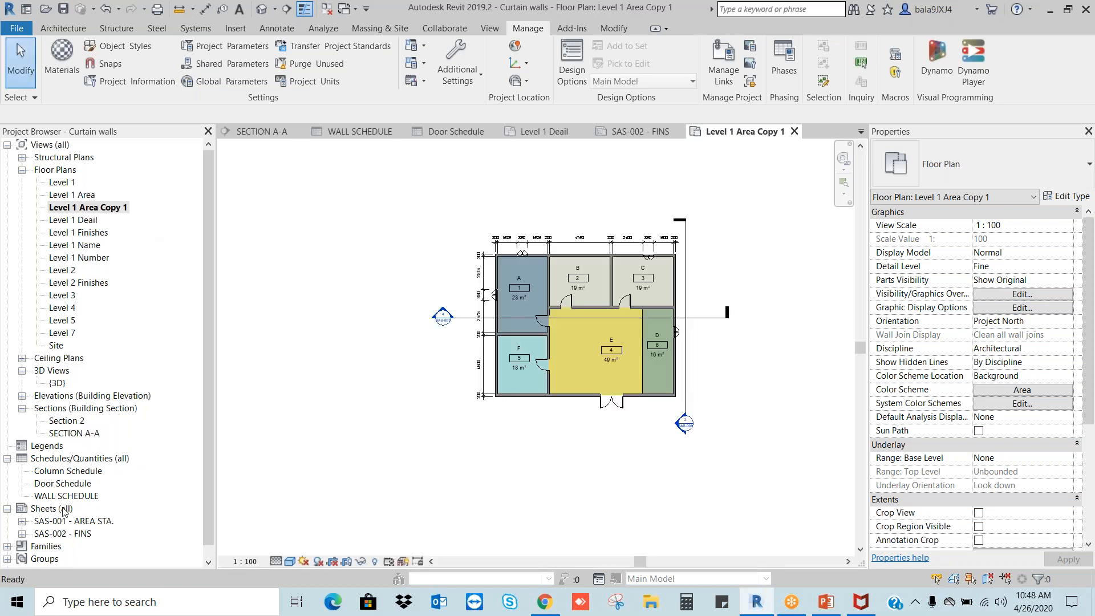
- Place the Level 1 Area Copy 1 floor plan on sheet SAS-002, in the upper-right area beside the Level 2 Finishes plan
click(85, 534)
double_click(85, 534)
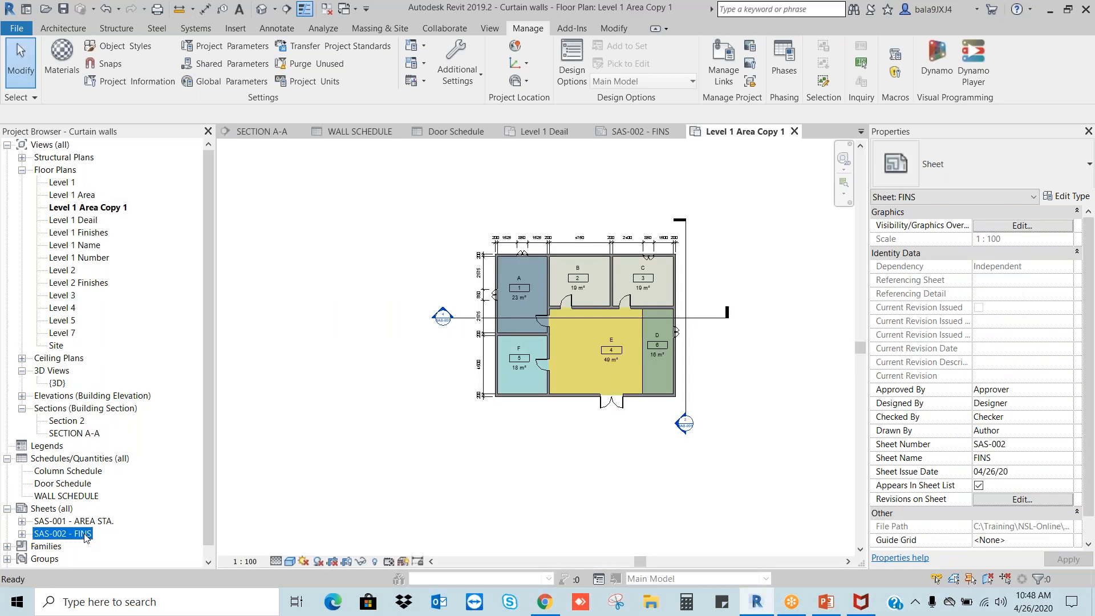
click(86, 207)
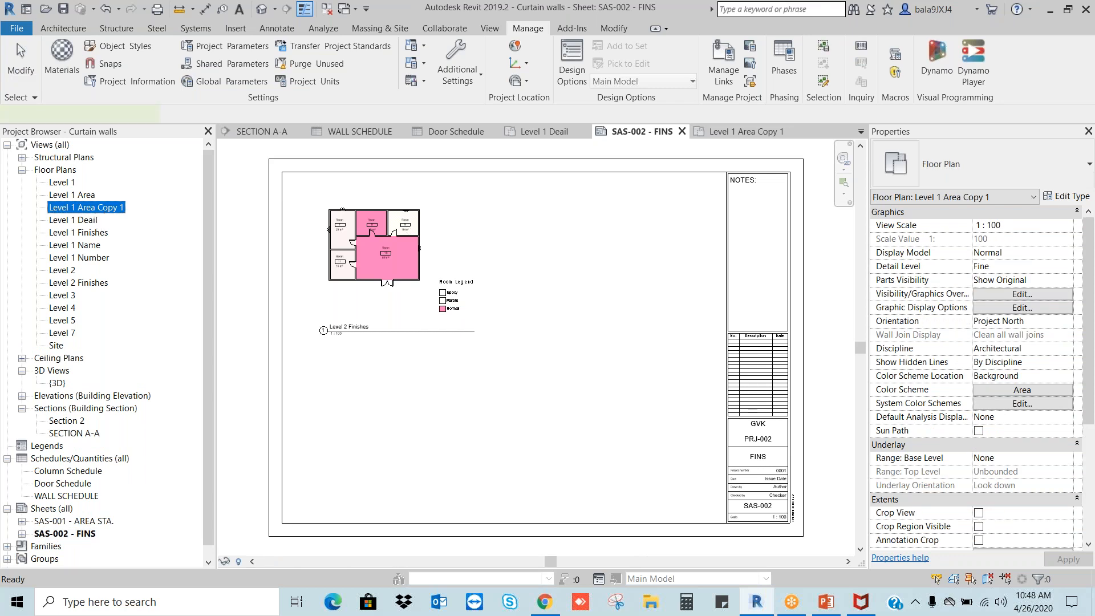
drag(86, 207, 547, 256)
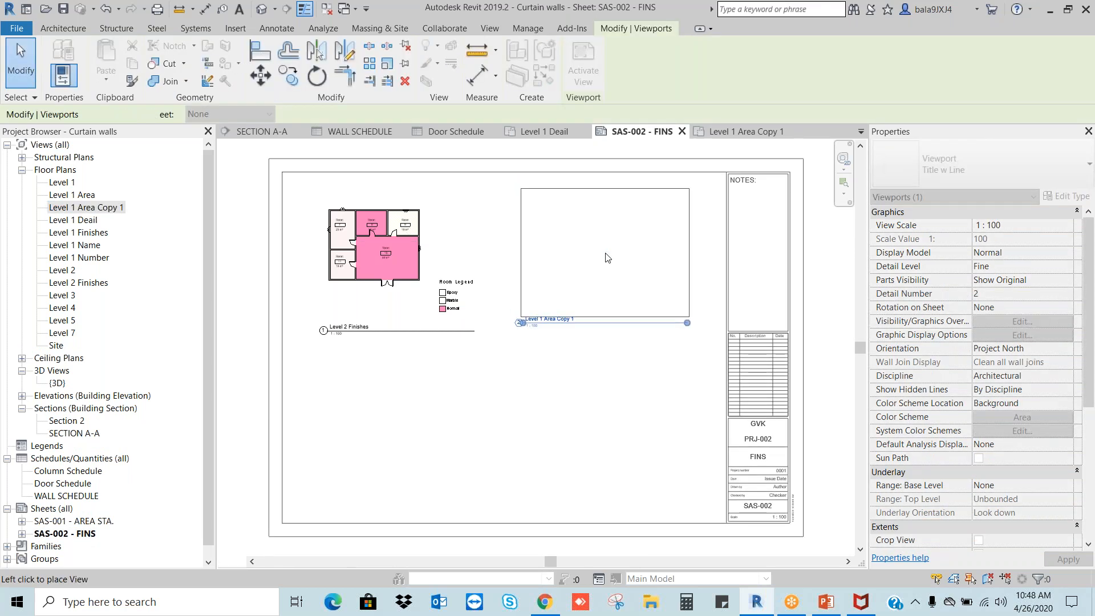
click(604, 252)
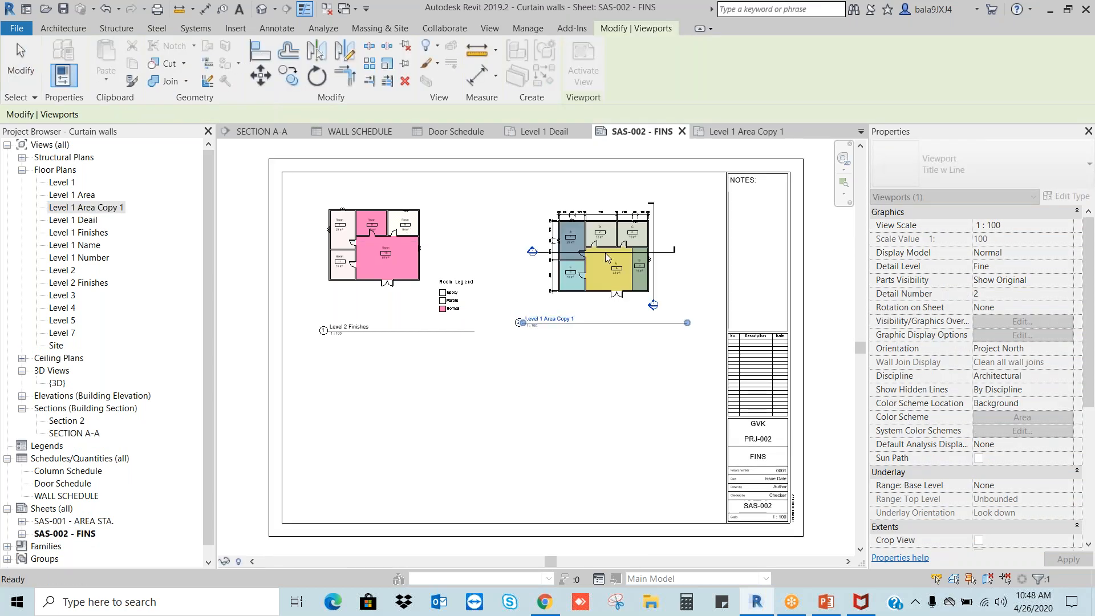
key(Escape)
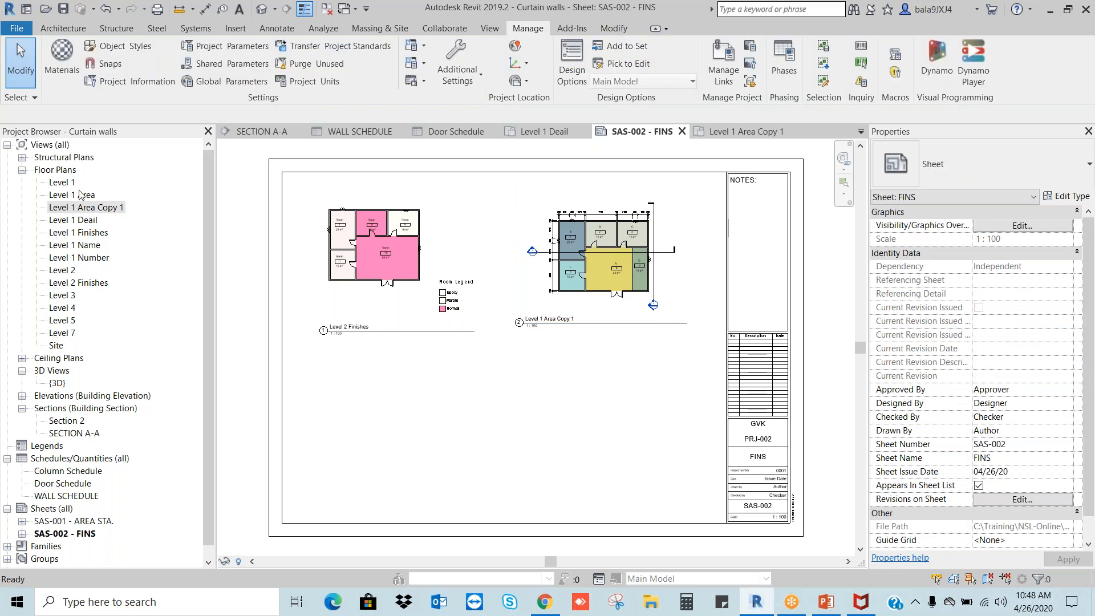
- Compare the Level 1 Area plan with its copy and return to sheet SAS-002 to examine the placed views
double_click(80, 194)
click(97, 207)
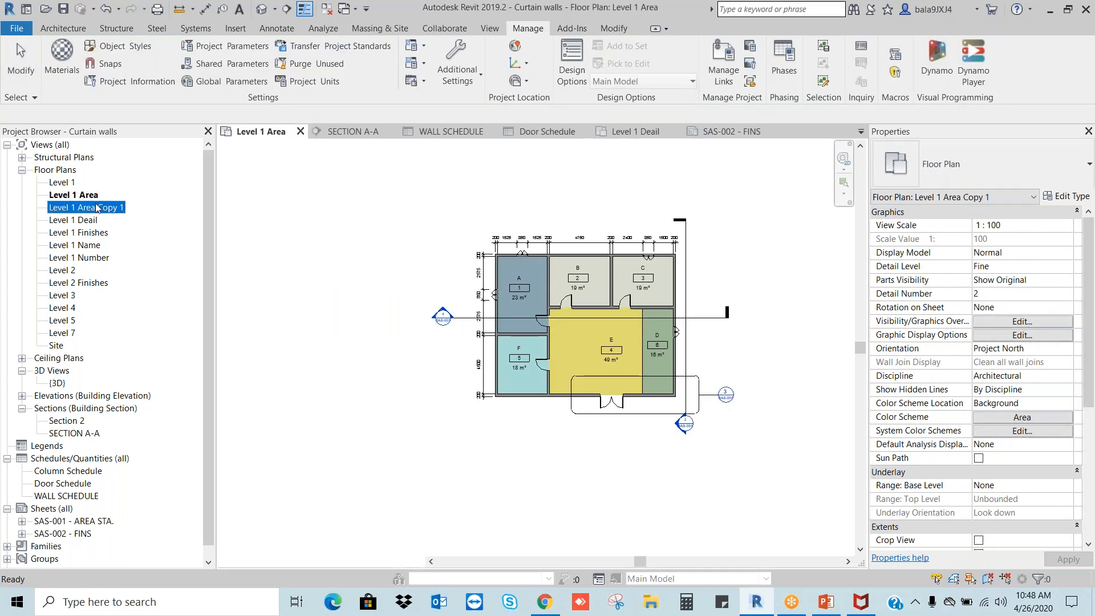
double_click(97, 208)
click(87, 534)
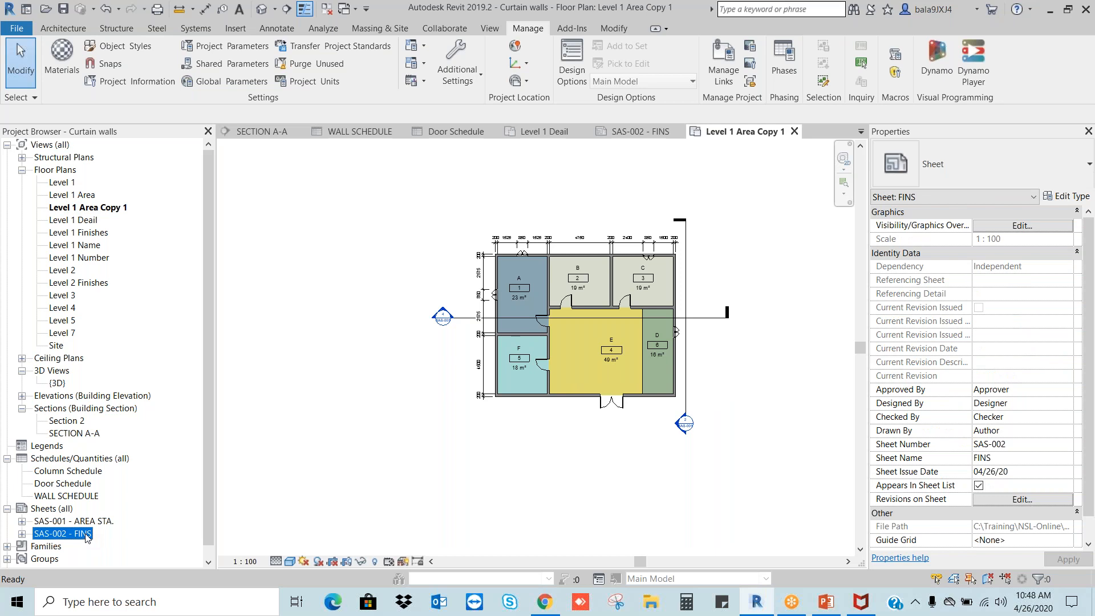
double_click(87, 533)
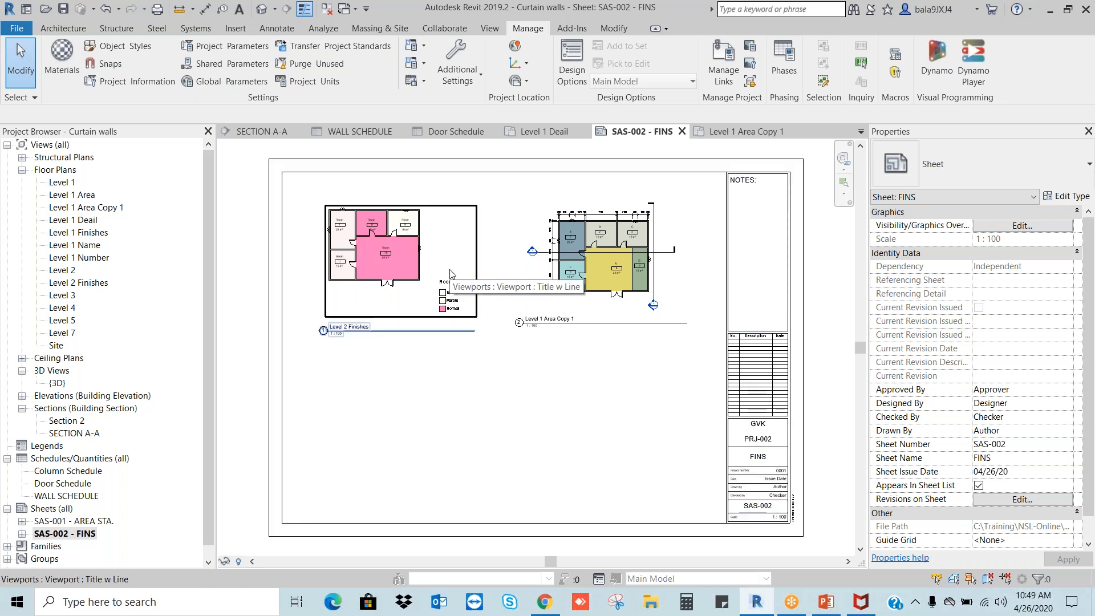
click(113, 207)
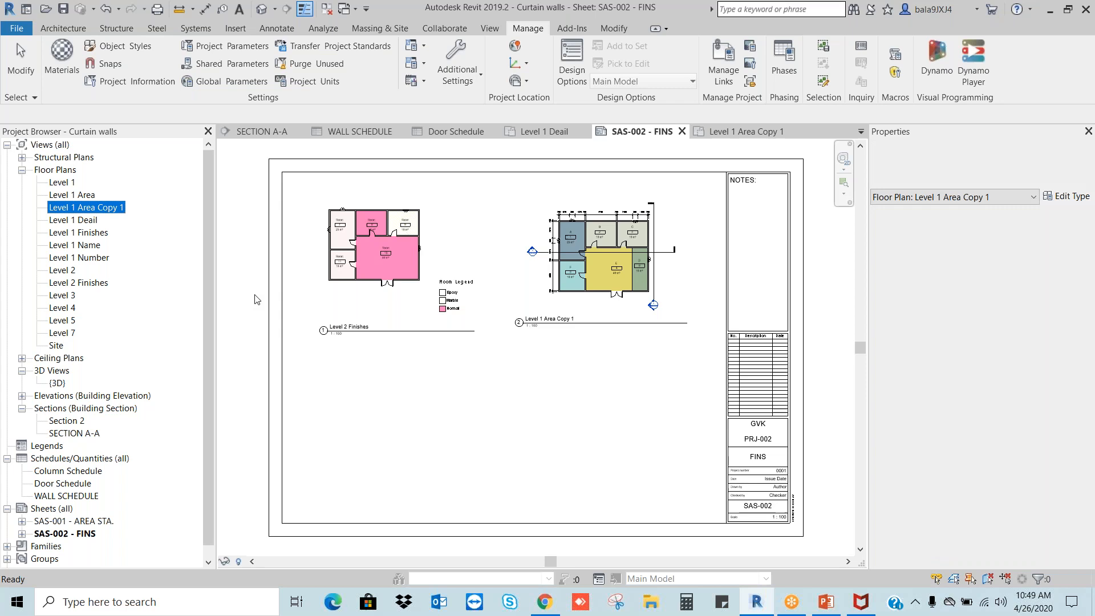
click(255, 299)
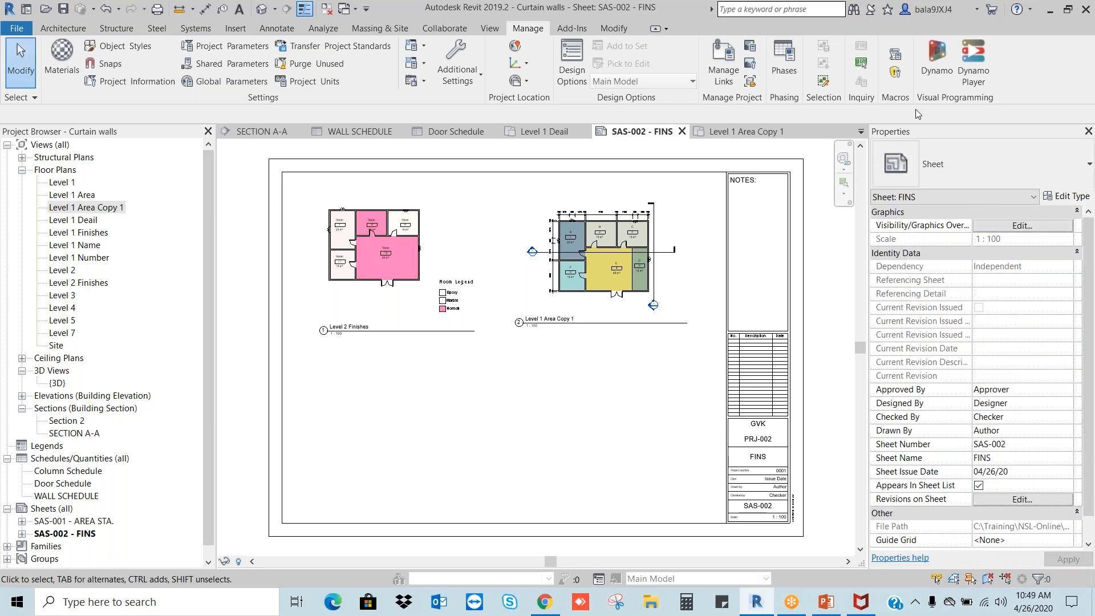